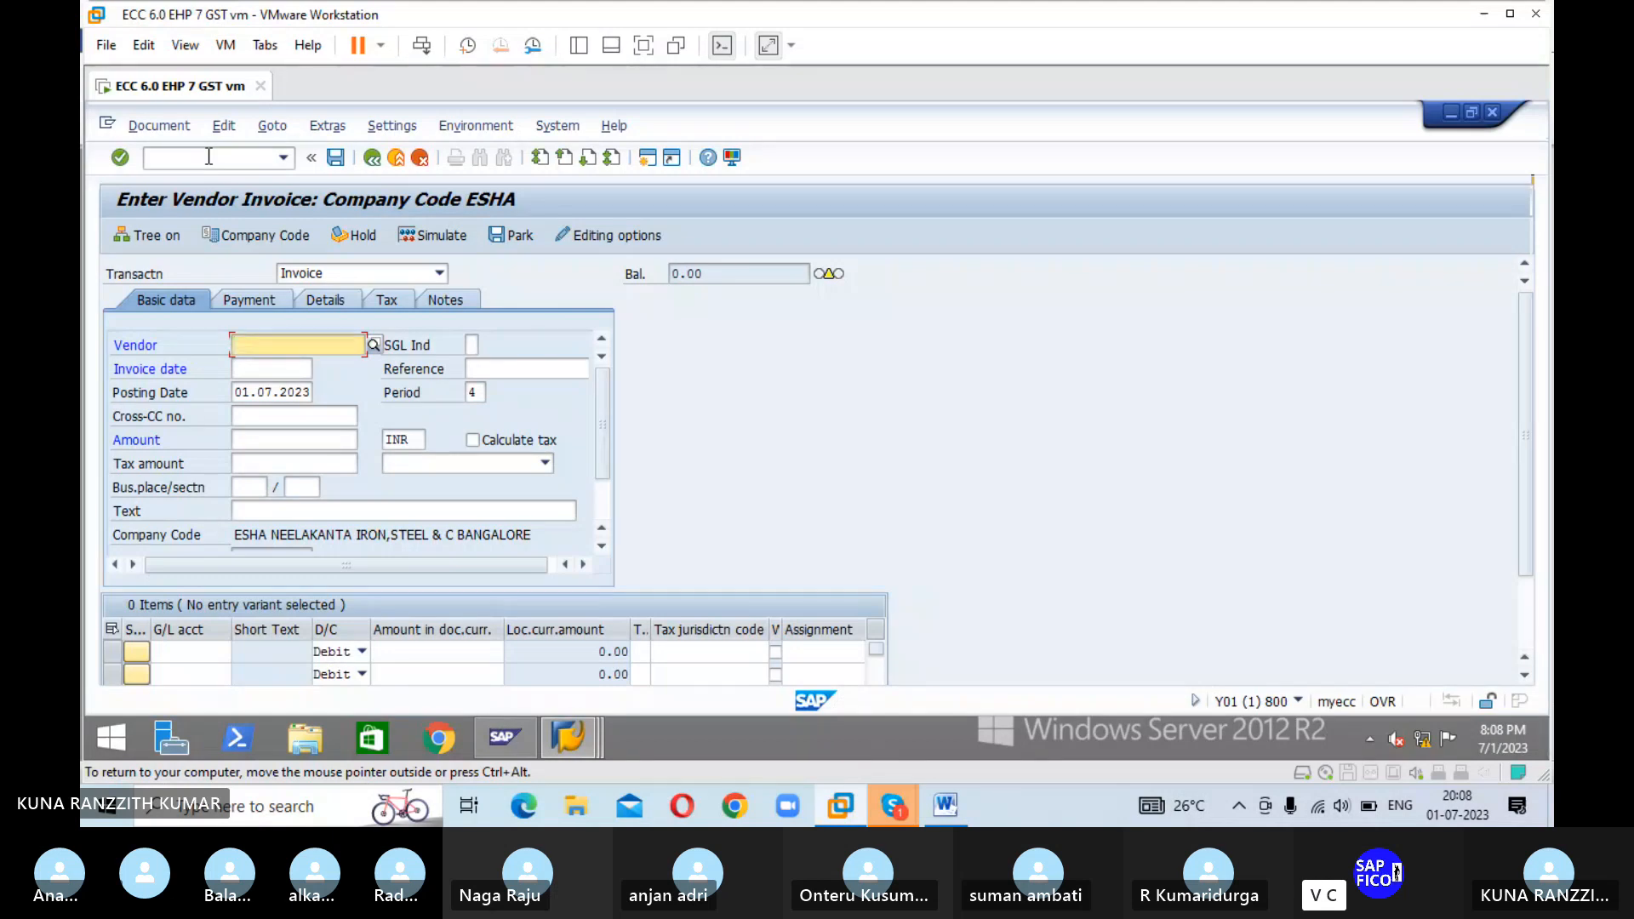
# - Search the vendors of company code ESHA and select ABC IRON & STEEL PVT LTD as the invoice vendor
pyautogui.click(373, 344)
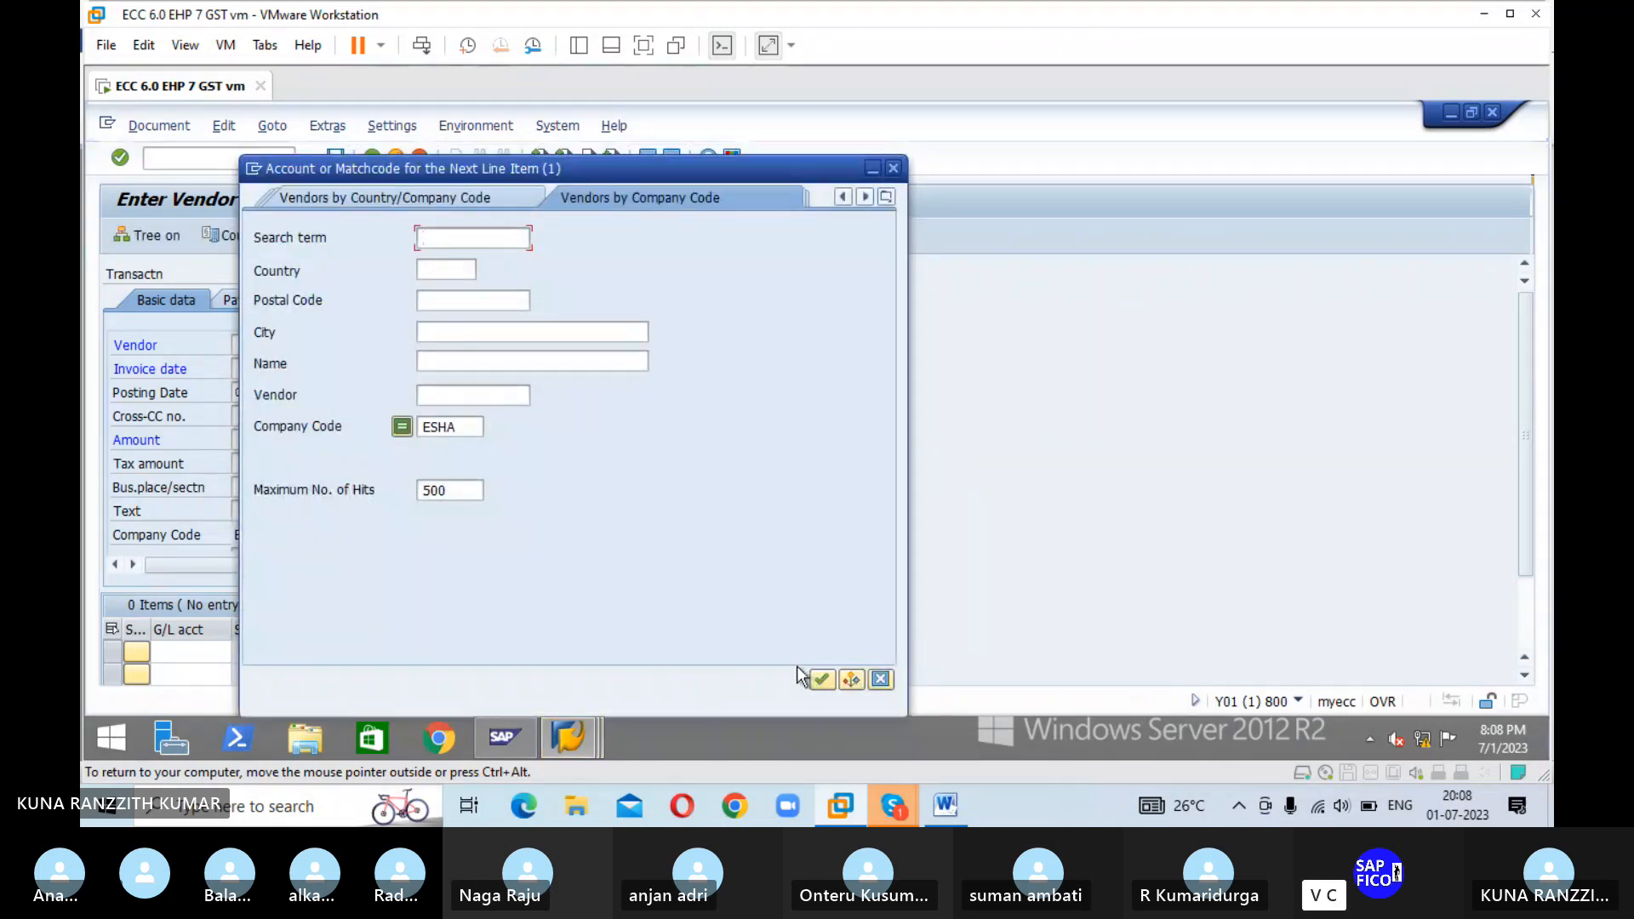
pyautogui.click(824, 678)
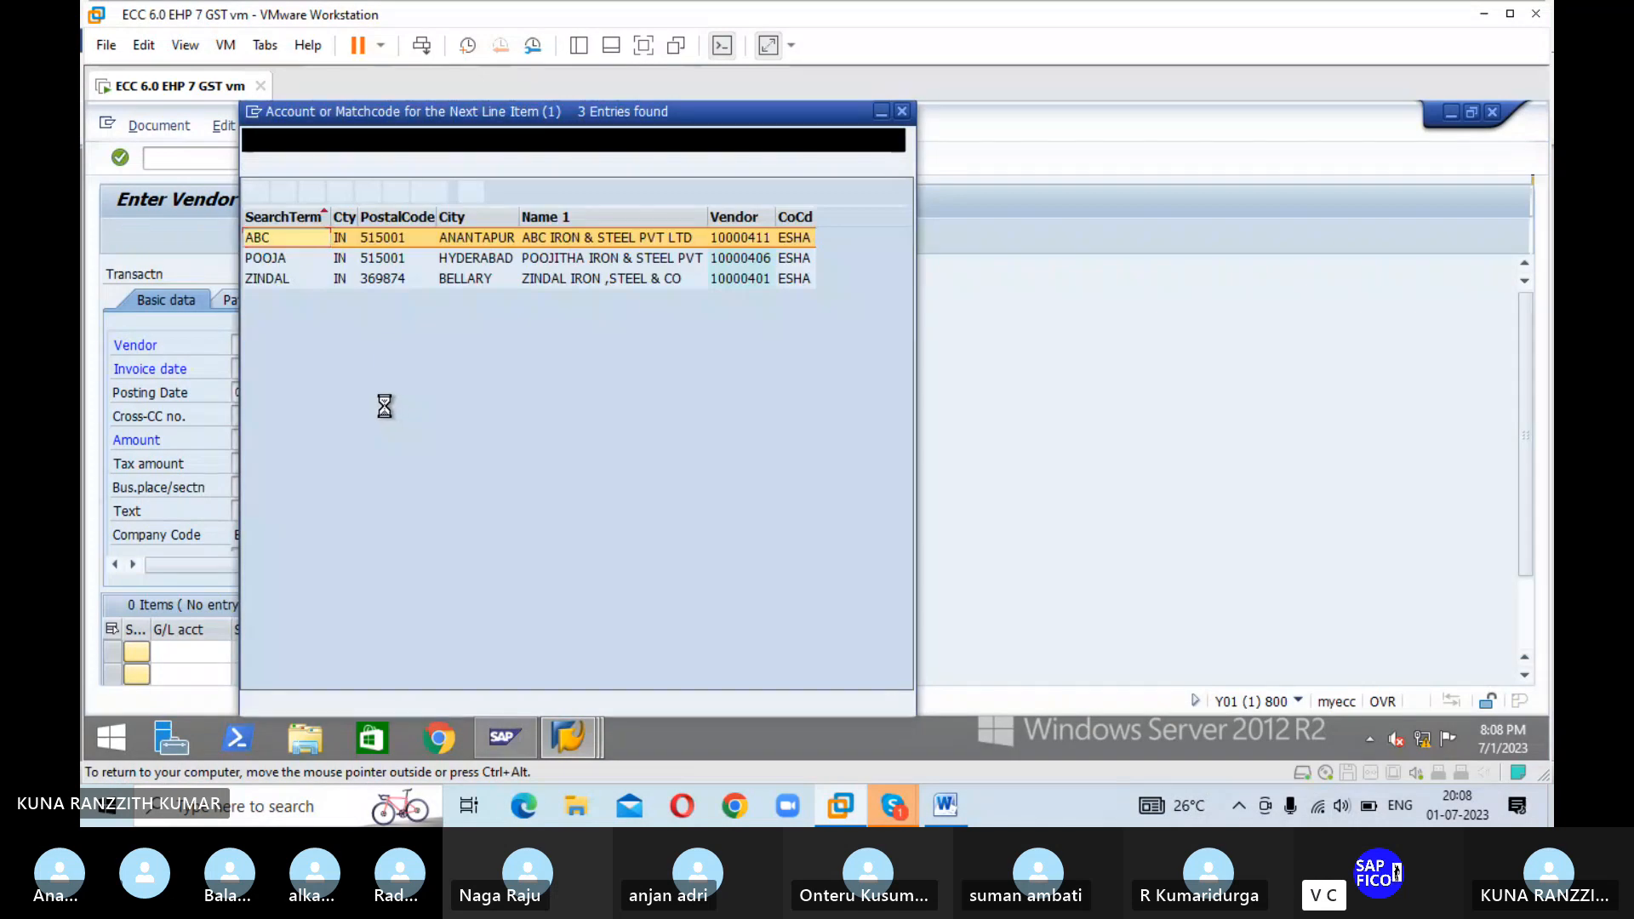
pyautogui.click(257, 193)
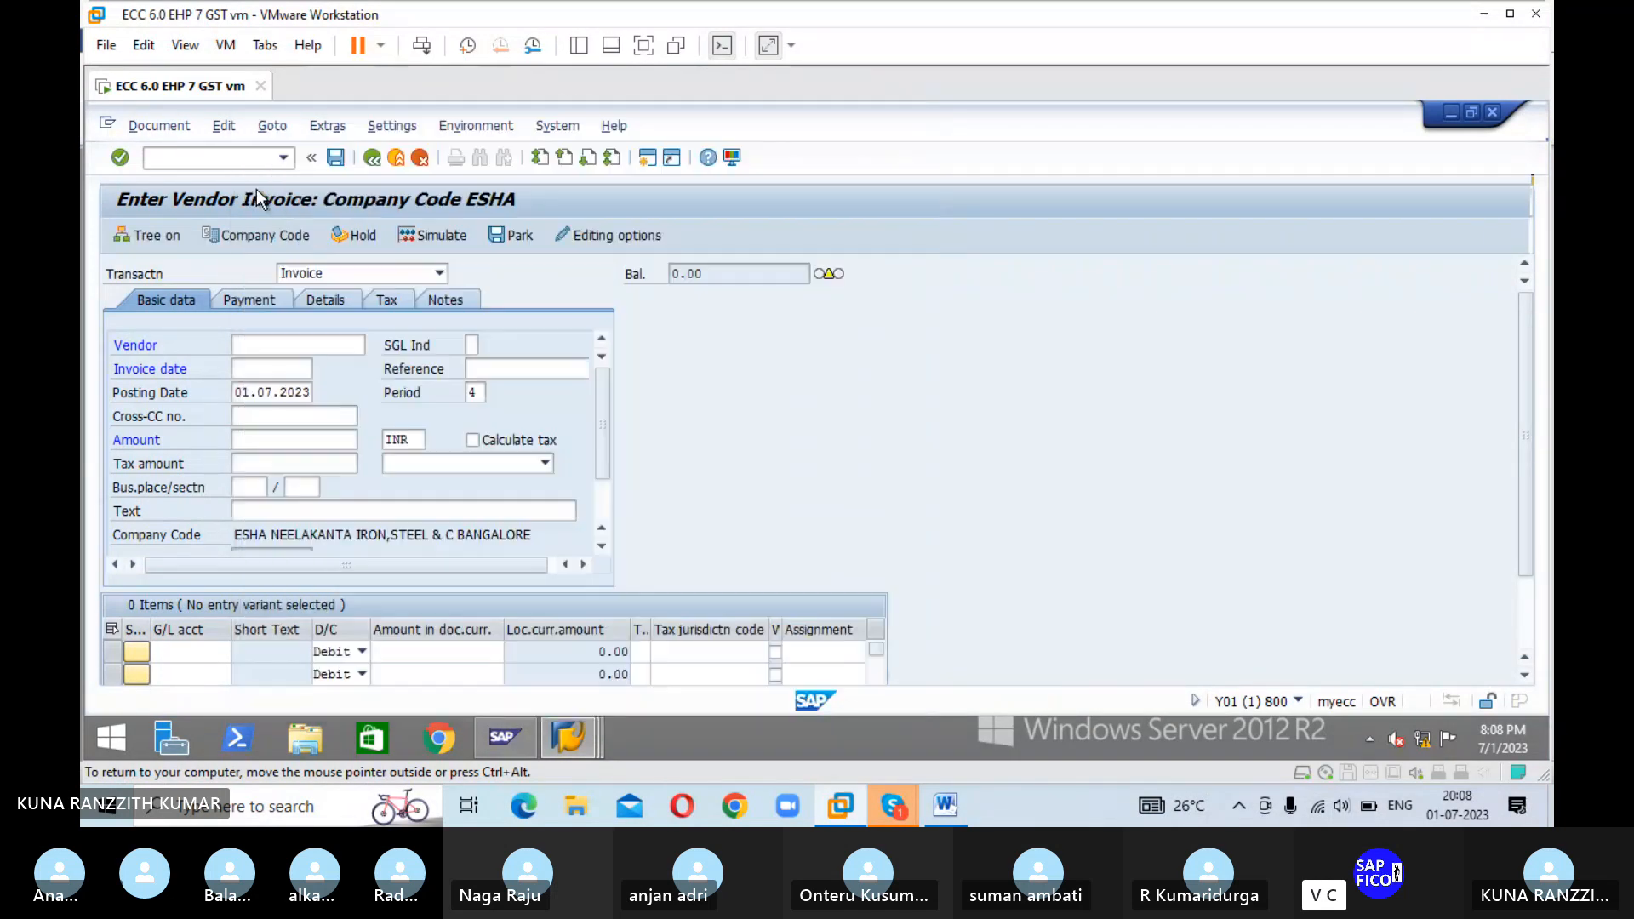
# - Set the invoice date to 1.7.2023 and fill in the reference with the suggested entry "invocie"
pyautogui.click(288, 370)
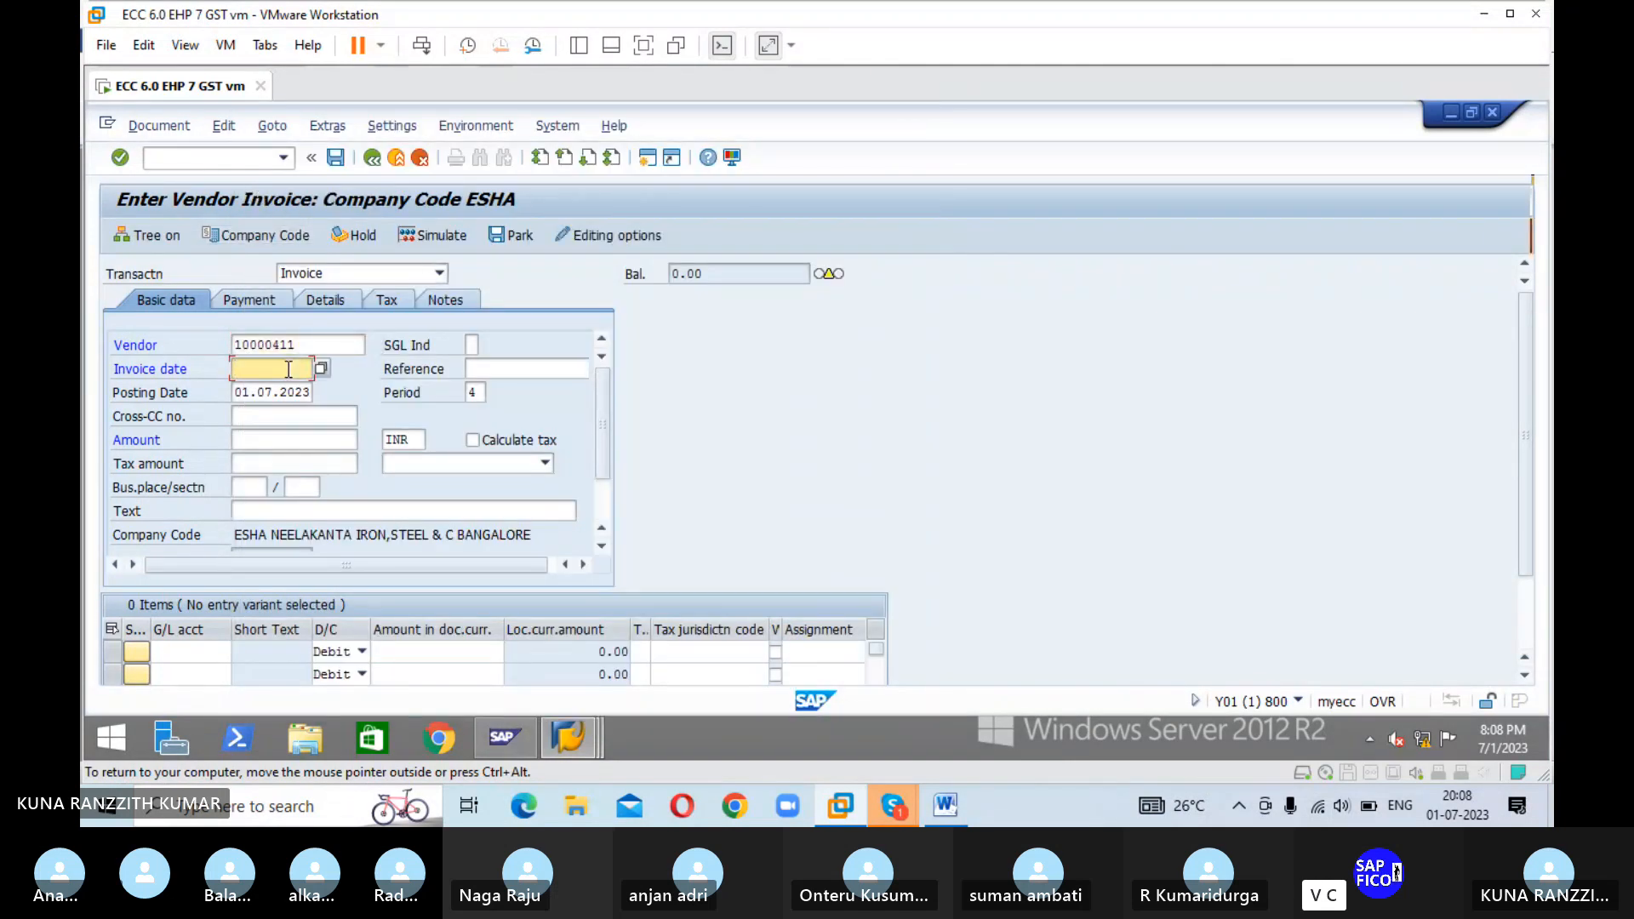
pyautogui.write('1.7.2023')
pyautogui.press('Tab')
pyautogui.write('I')
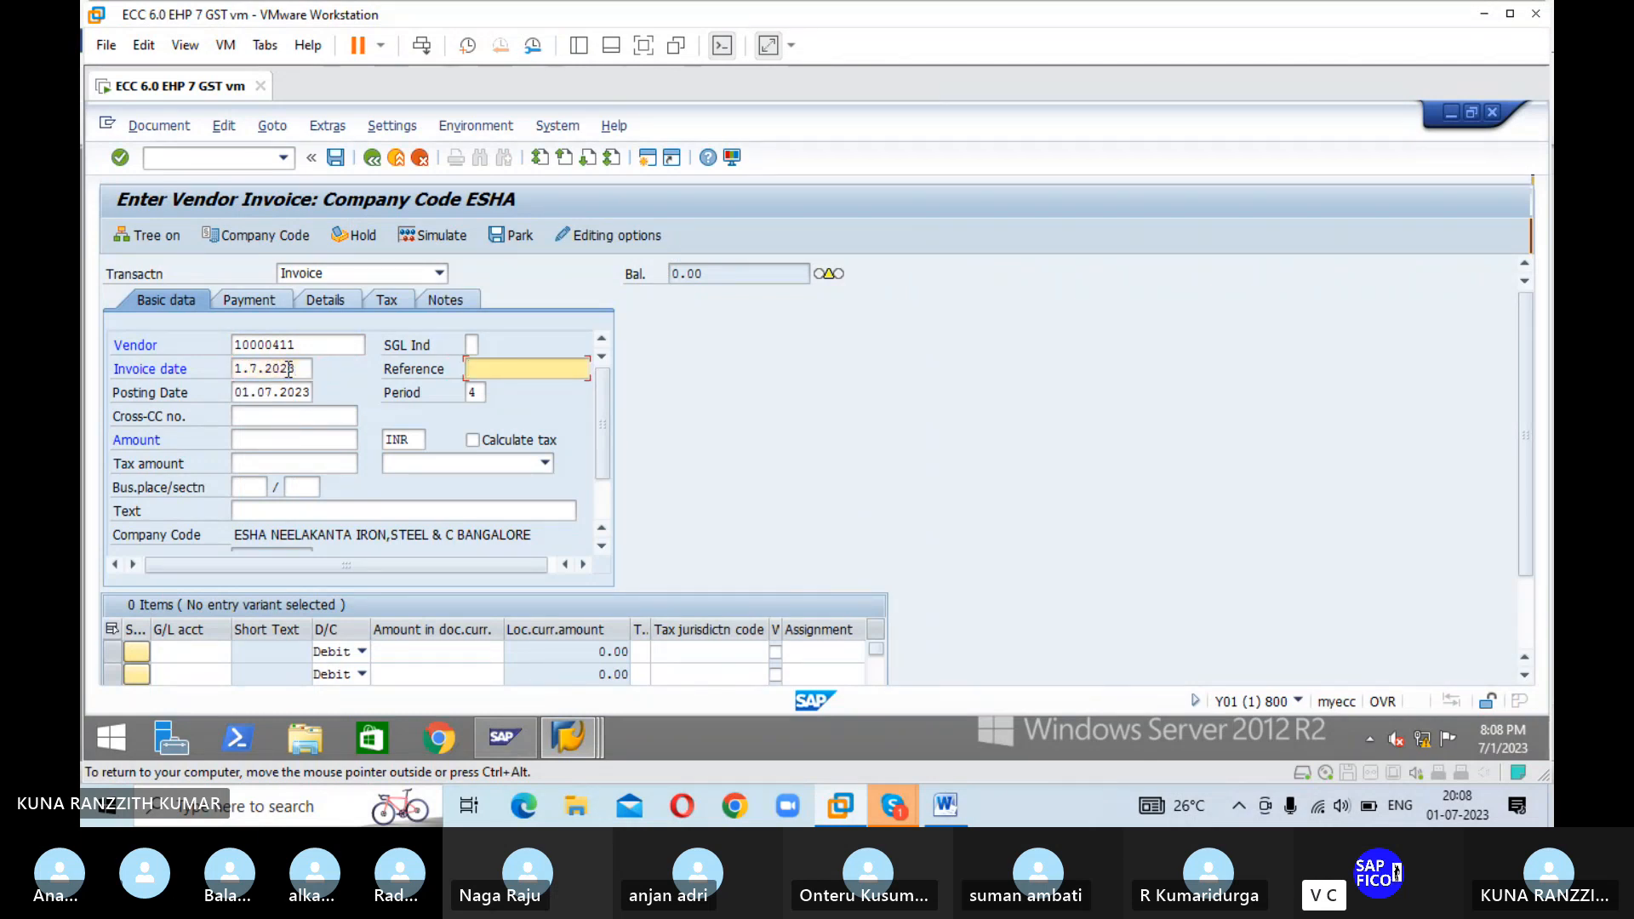
pyautogui.press('Down')
pyautogui.press('Down')
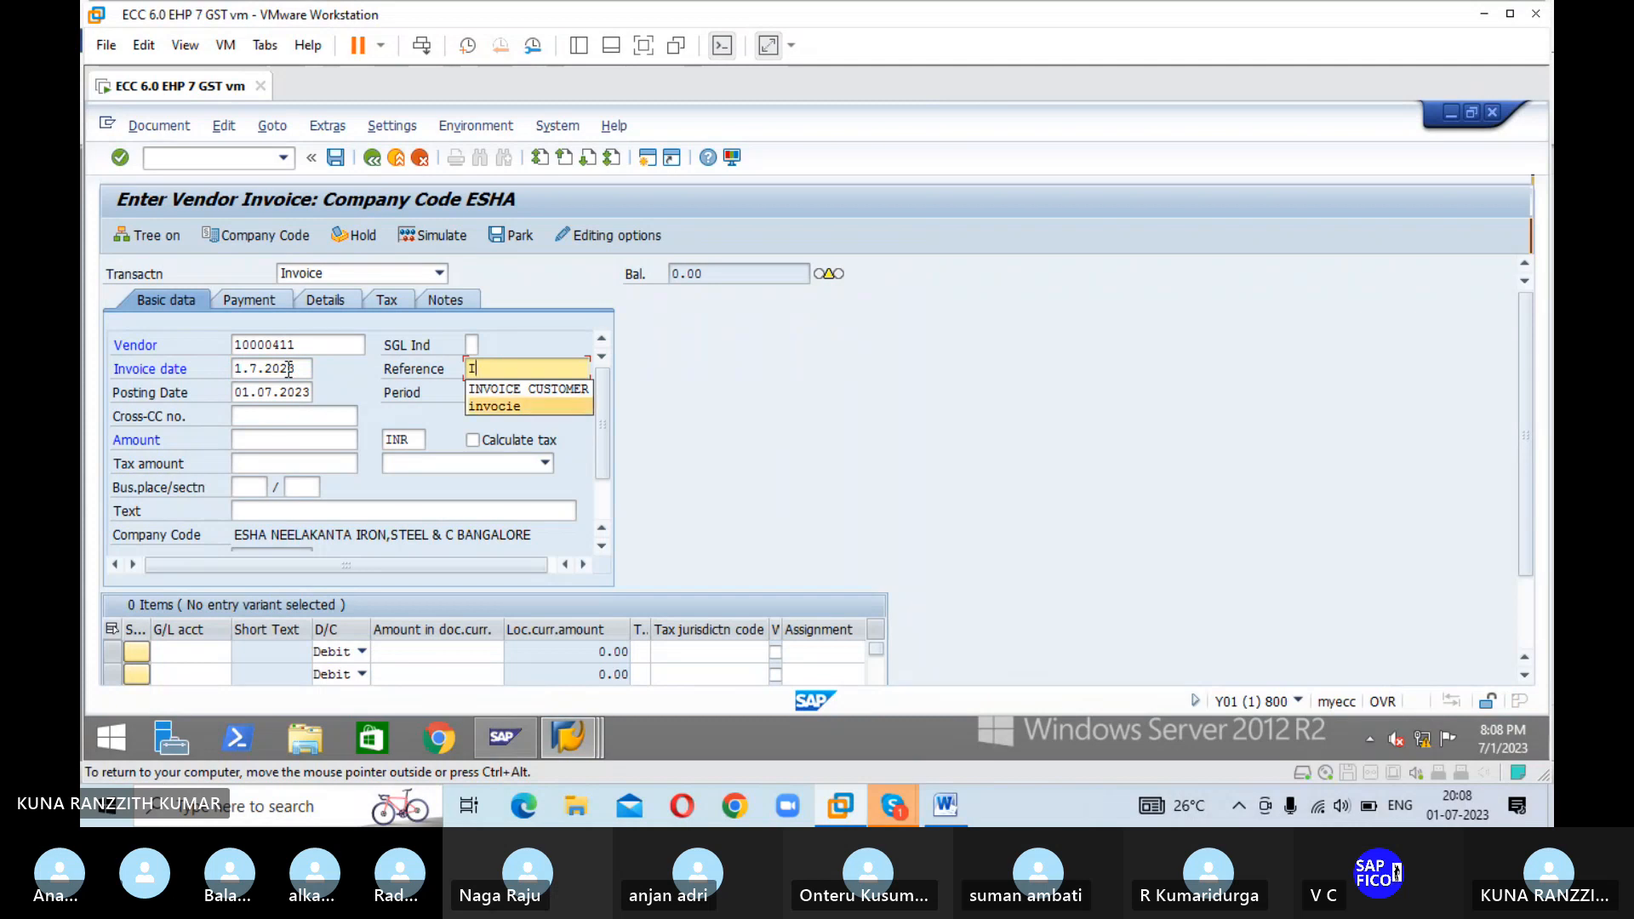
pyautogui.press('Return')
# - Enter 100000 as the vendor invoice amount in the basic data
pyautogui.press('Tab')
pyautogui.press('Tab')
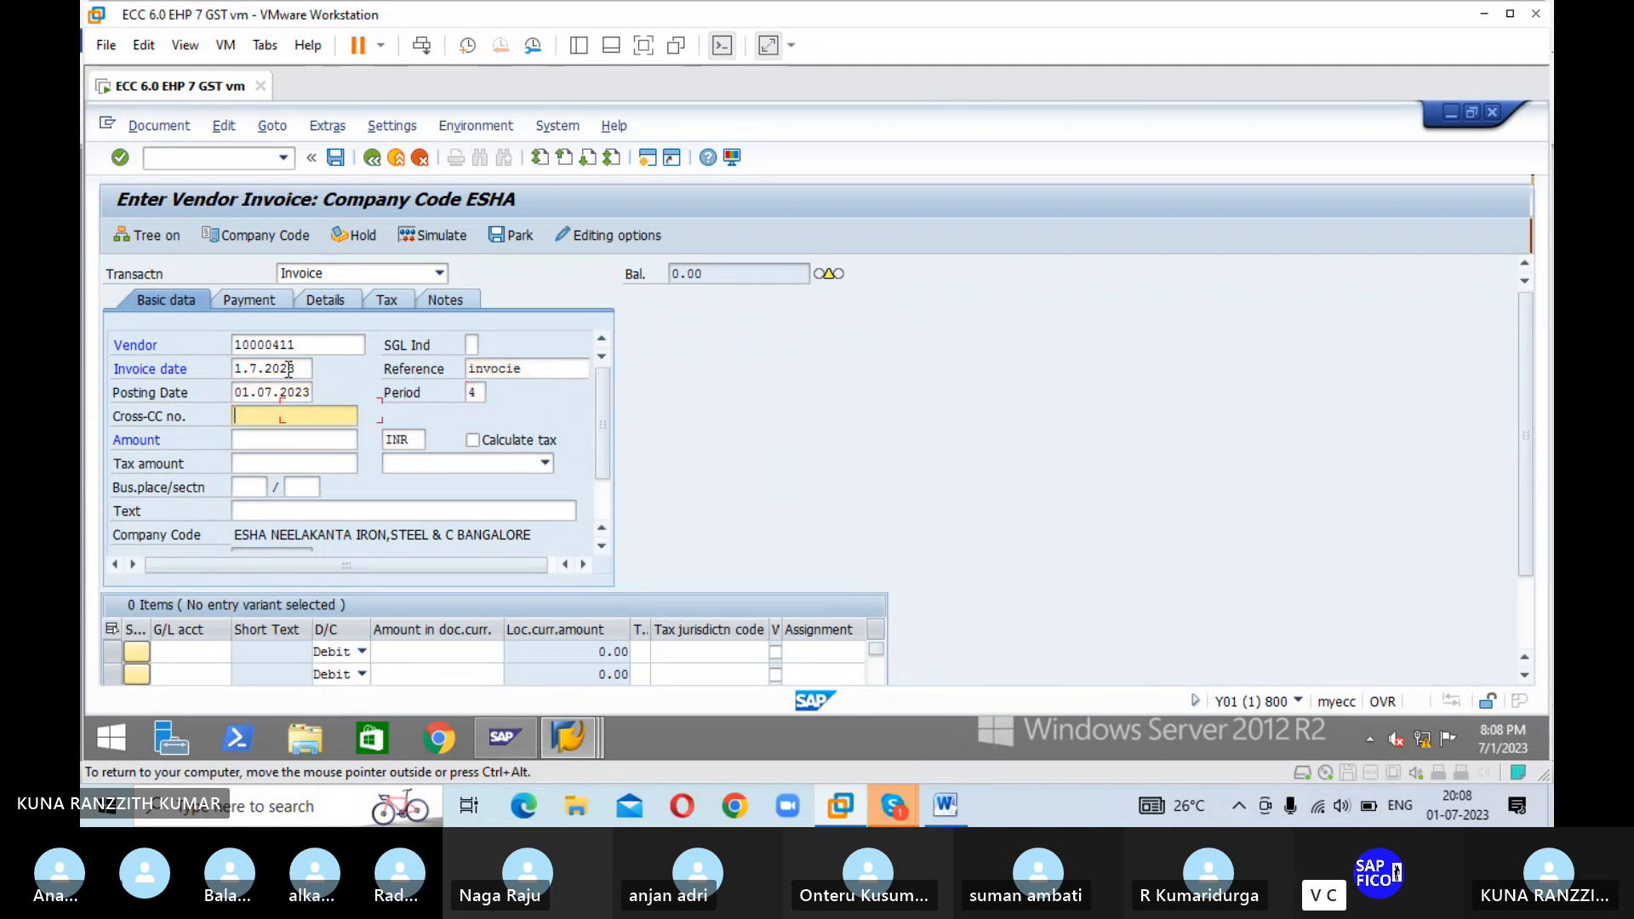
pyautogui.press('Tab')
pyautogui.write('100000')
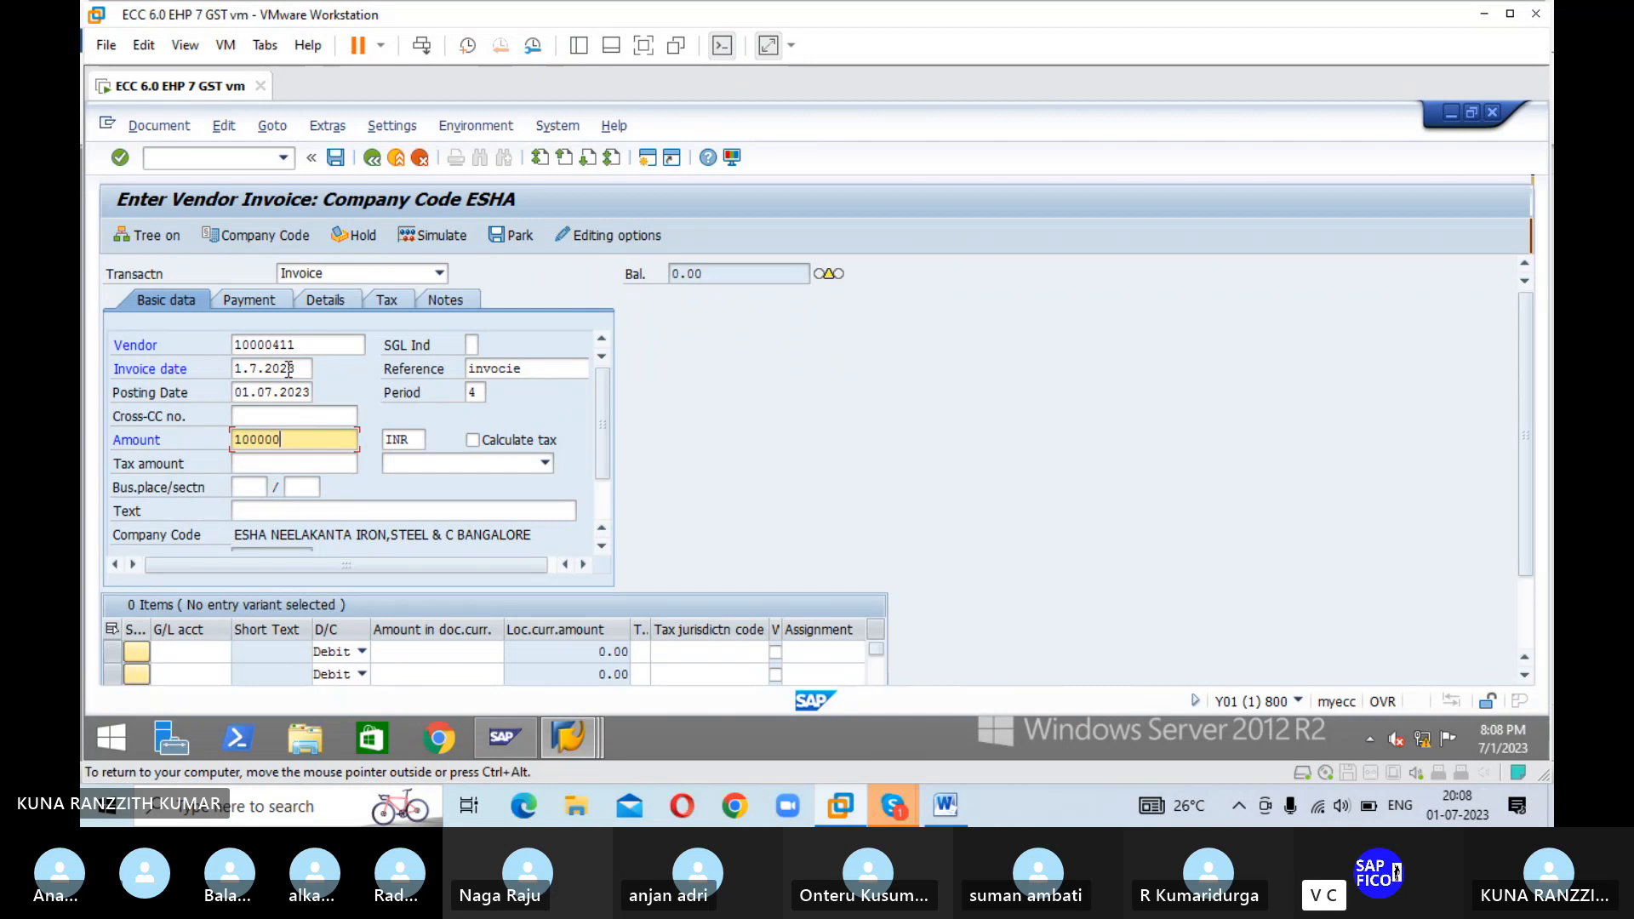
# - Fill in the invoice text with the suggested entry "RAW MATERAIL PURCHASED FROM VENDOR"
pyautogui.press('Tab')
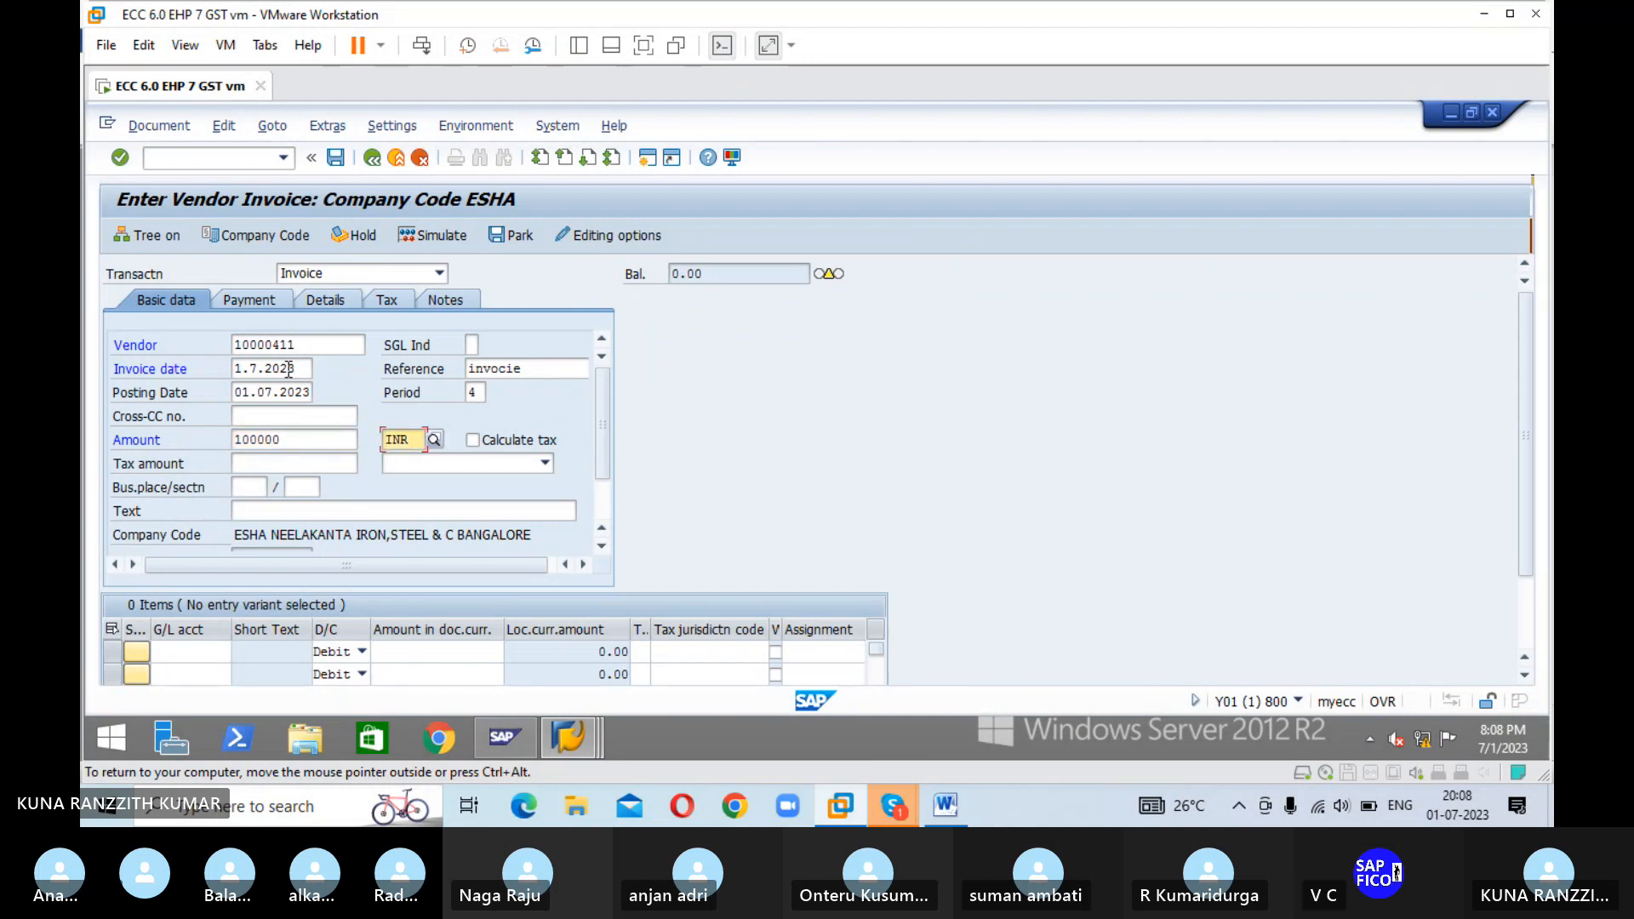
pyautogui.press('Tab')
pyautogui.press('Tab')
pyautogui.press('Tab')
pyautogui.press('Tab')
pyautogui.press('Tab')
pyautogui.press('Tab')
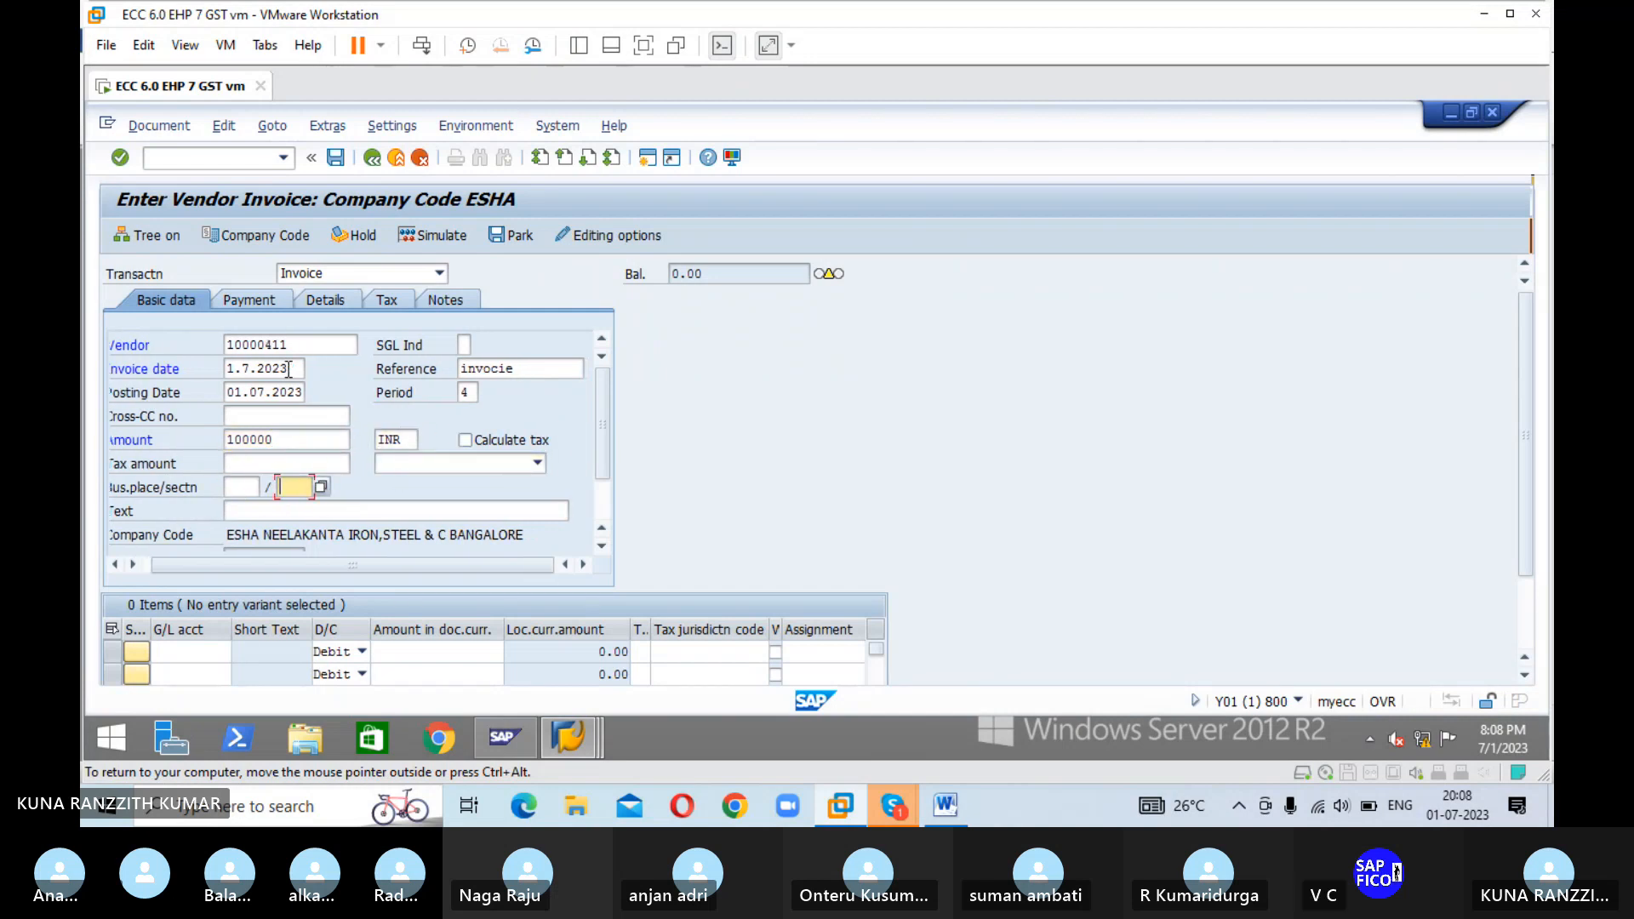
pyautogui.write('R')
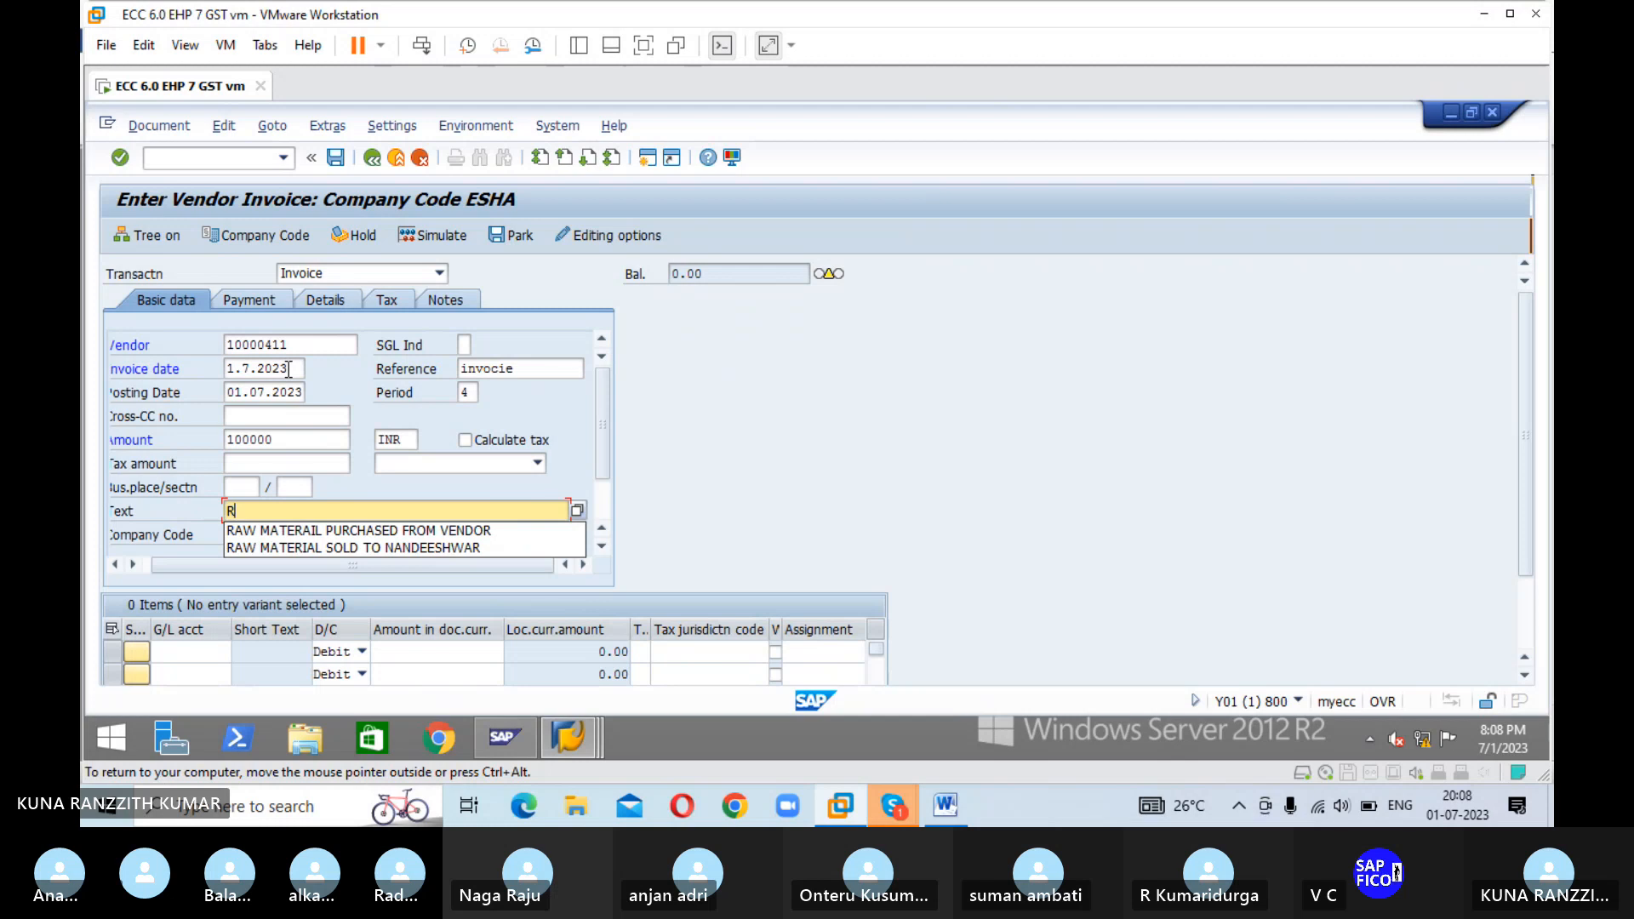
pyautogui.press('Down')
pyautogui.press('Return')
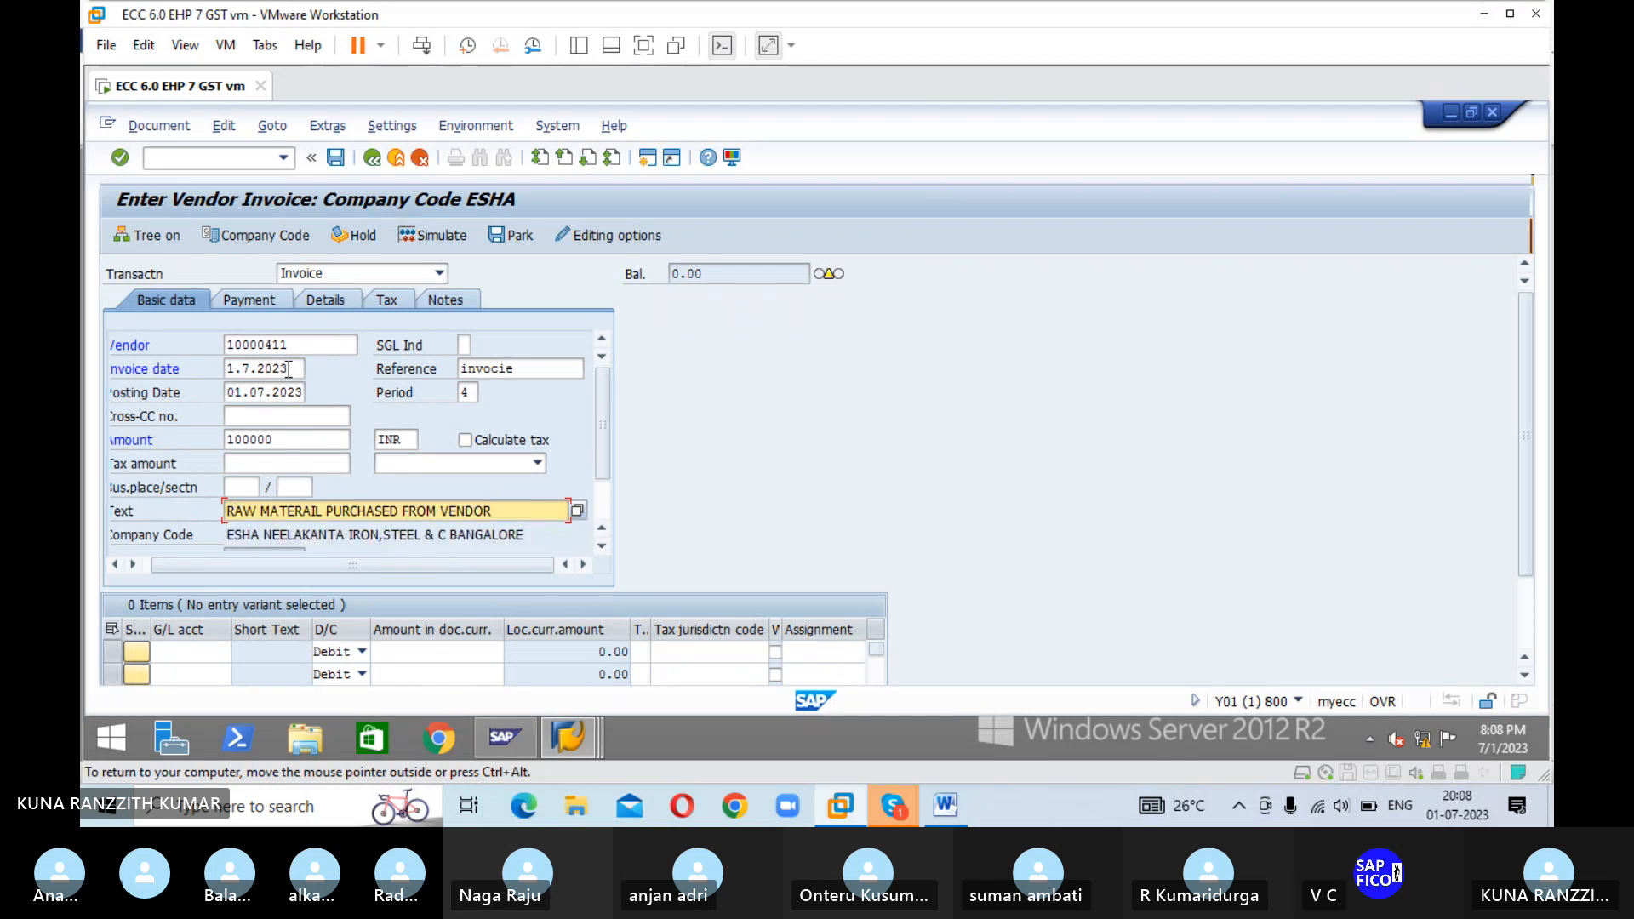
# - Add a first line item debiting the RAW MATERIAL ACCOUNT of company code ESHA with an amount of 100000
pyautogui.press('Tab')
pyautogui.press('Tab')
pyautogui.press('Tab')
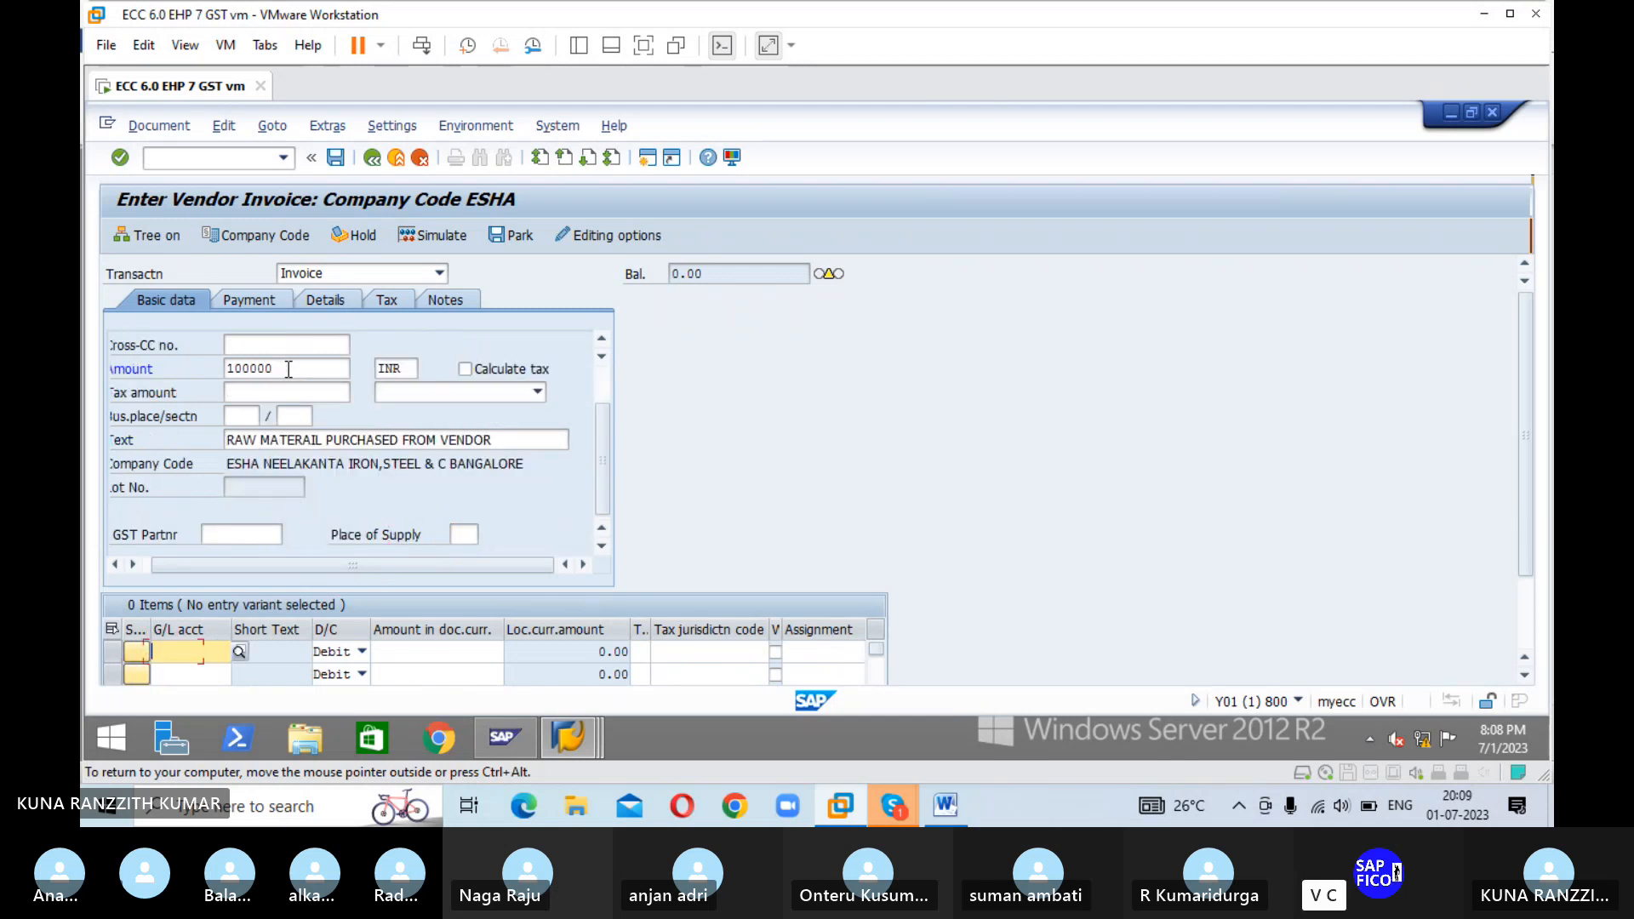
pyautogui.click(238, 650)
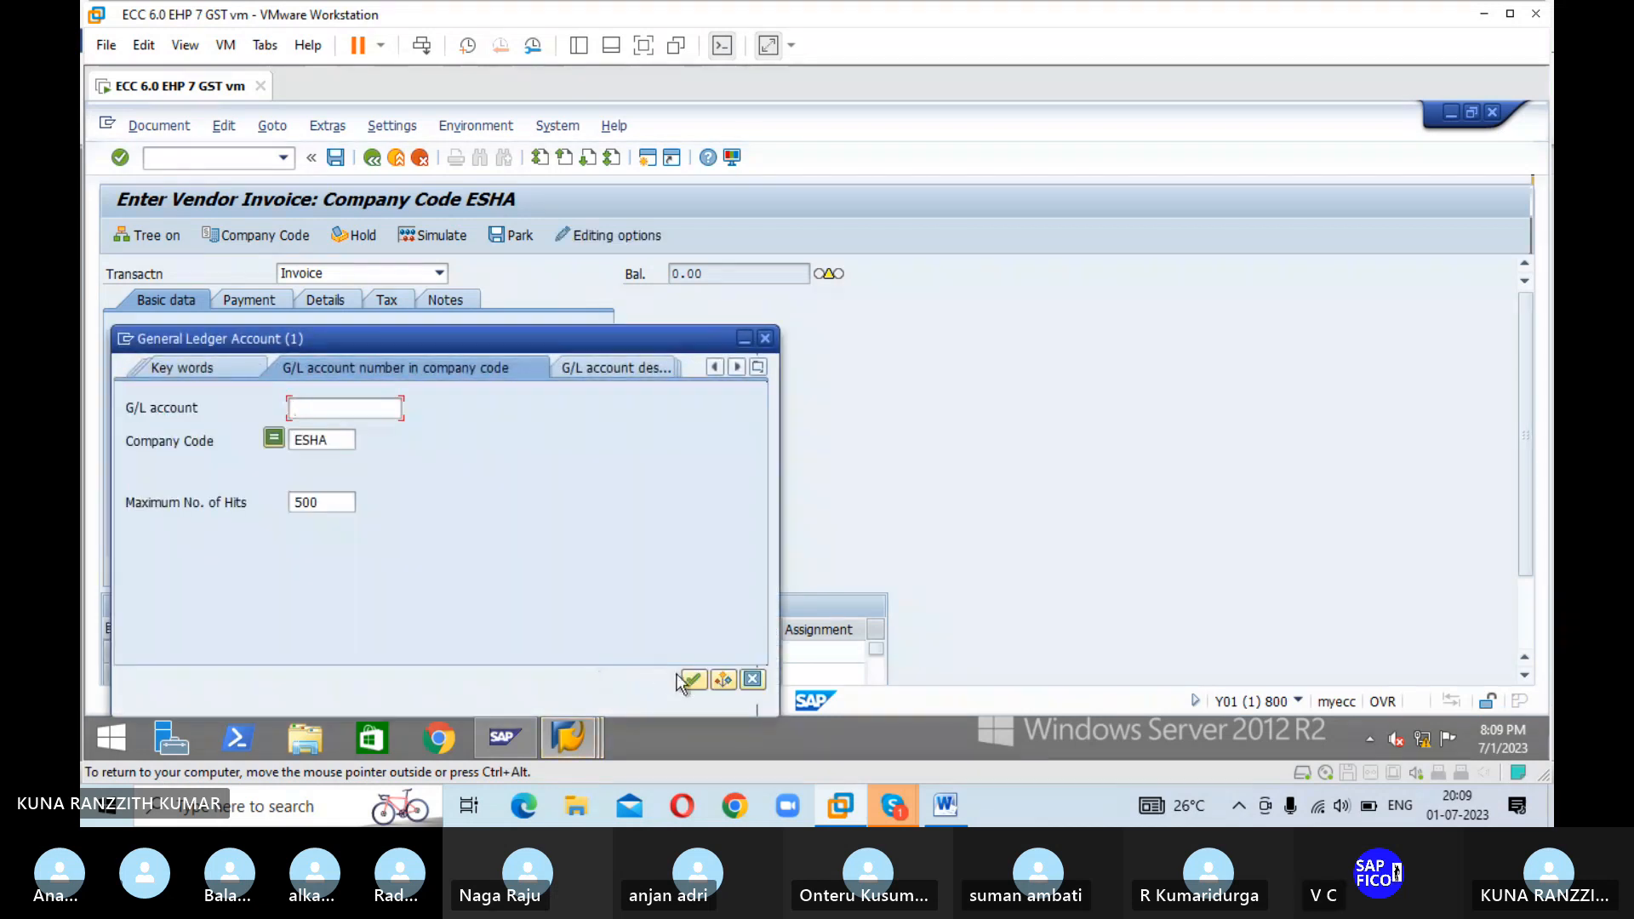
pyautogui.click(691, 681)
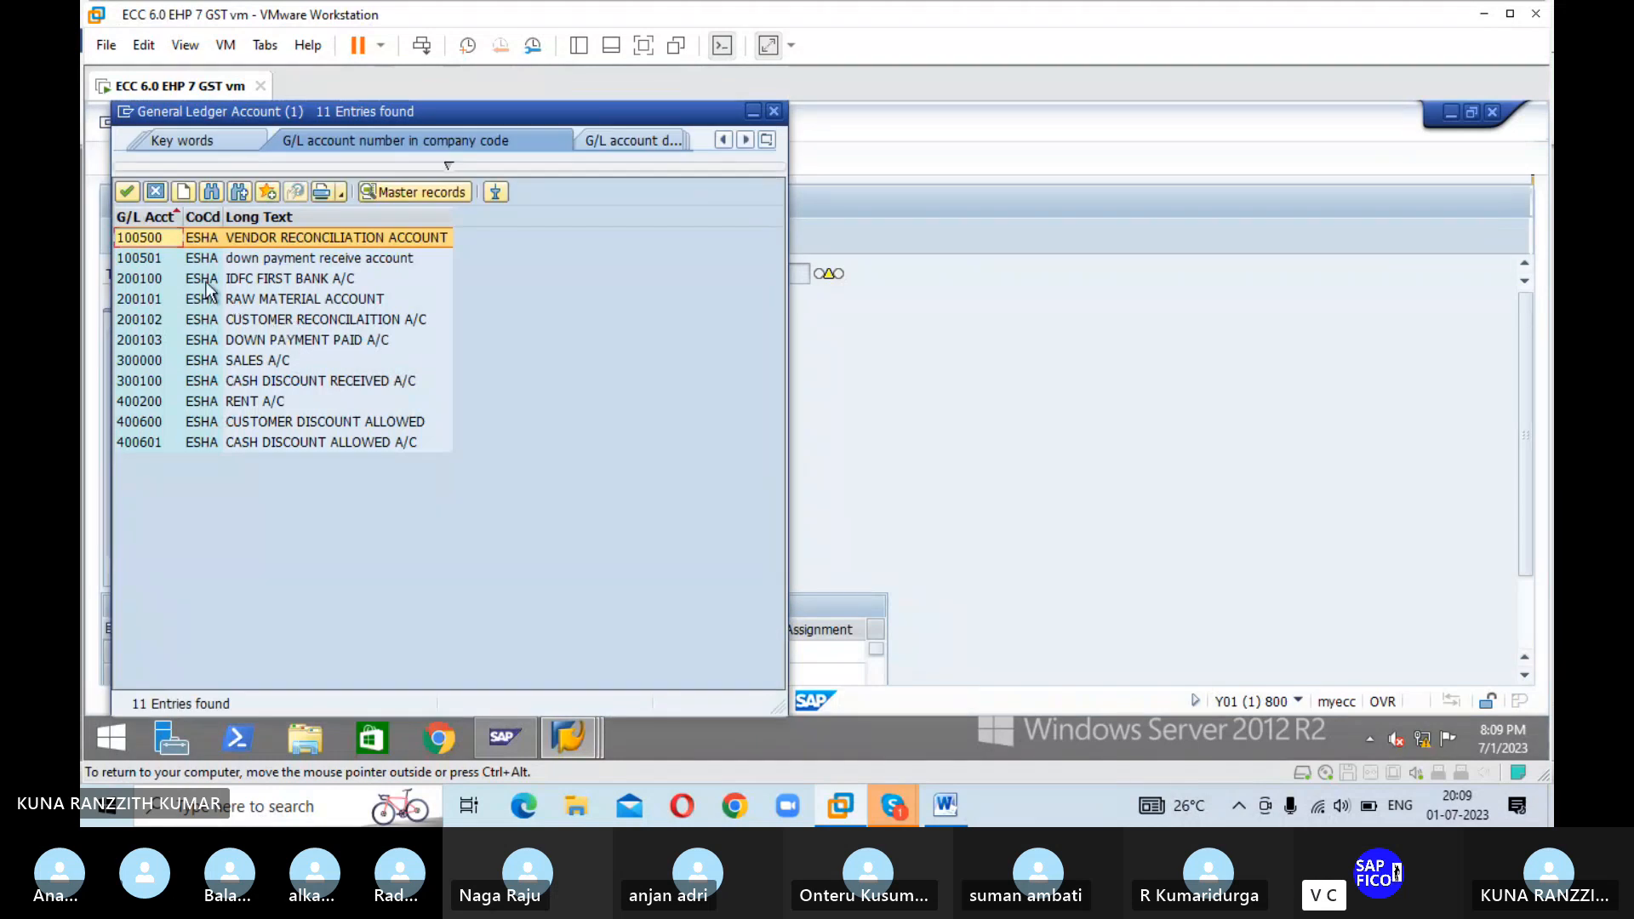
pyautogui.click(172, 299)
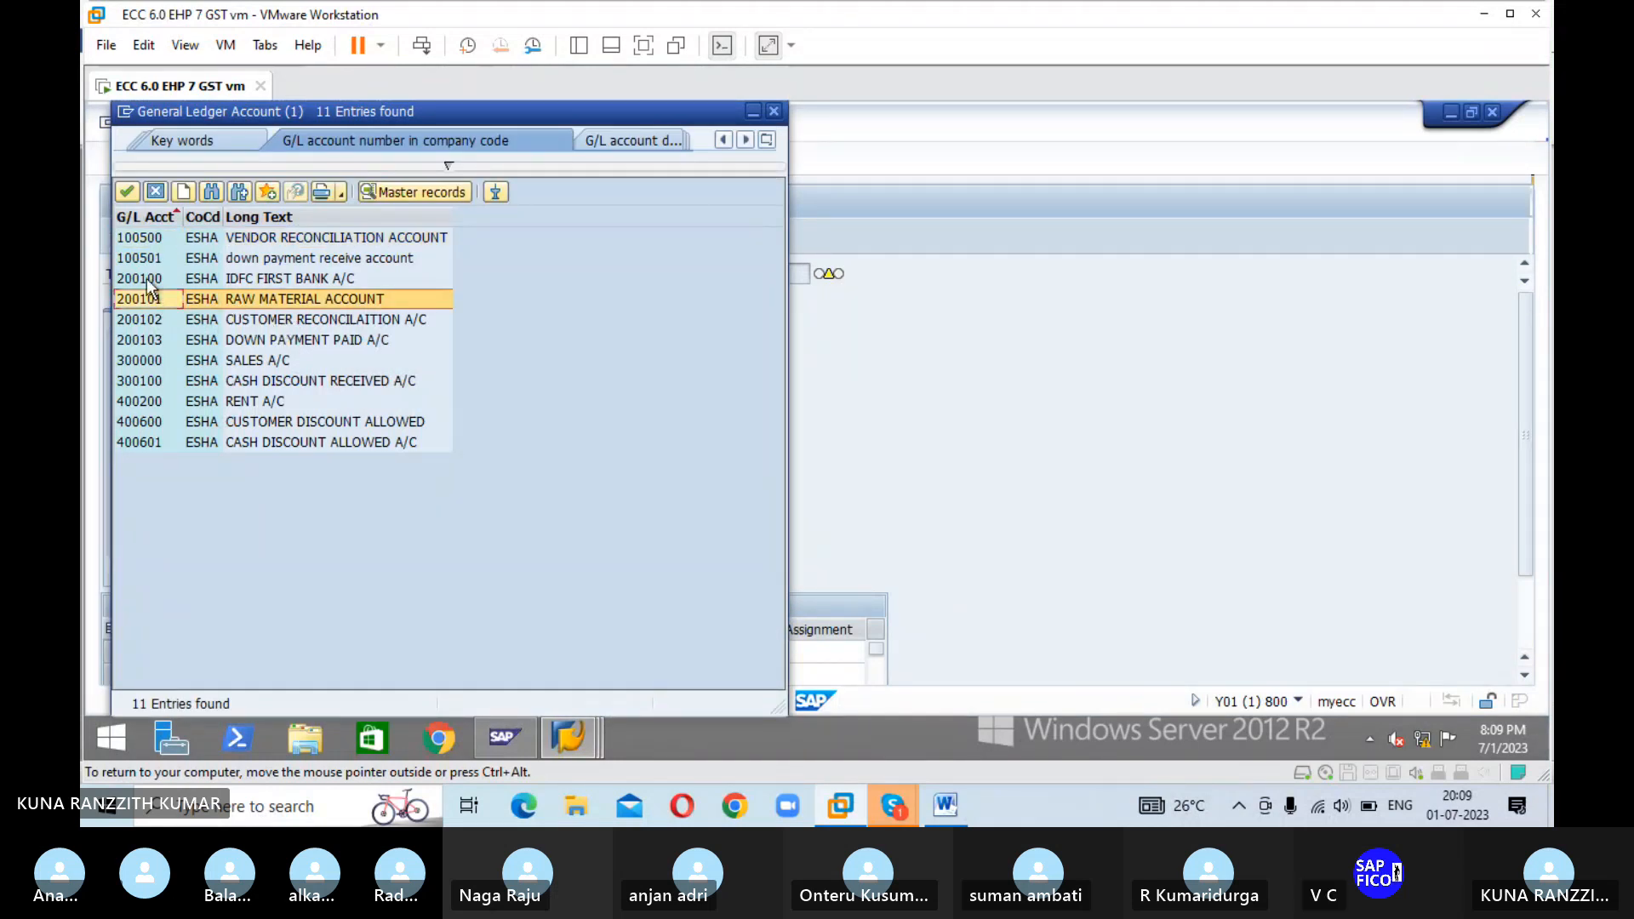
pyautogui.click(129, 192)
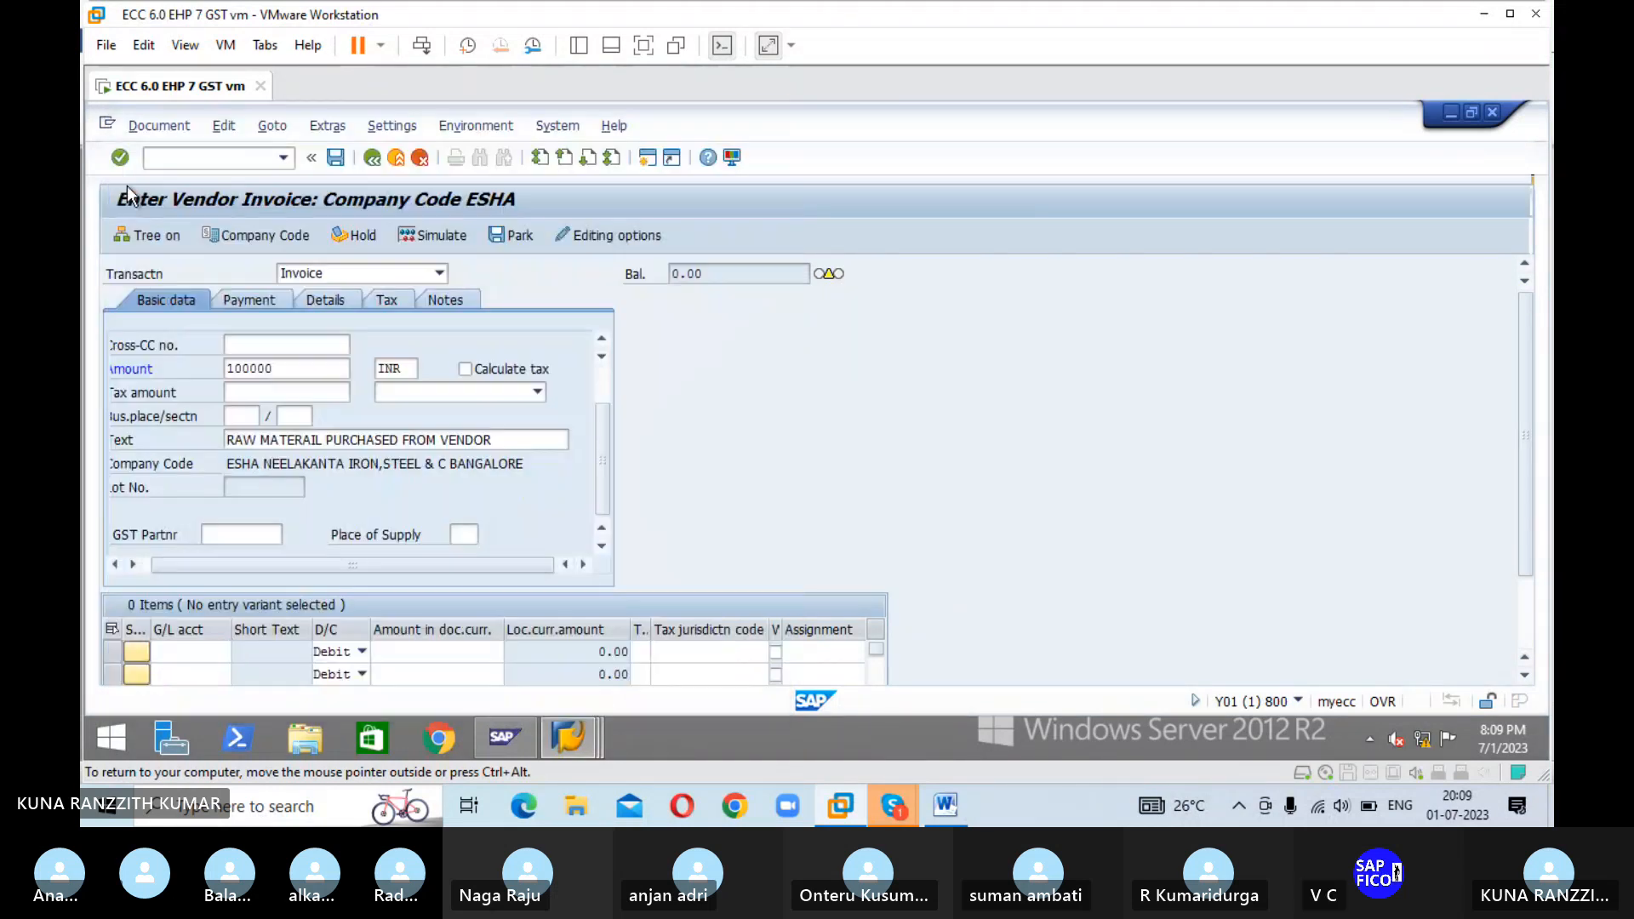
pyautogui.click(432, 653)
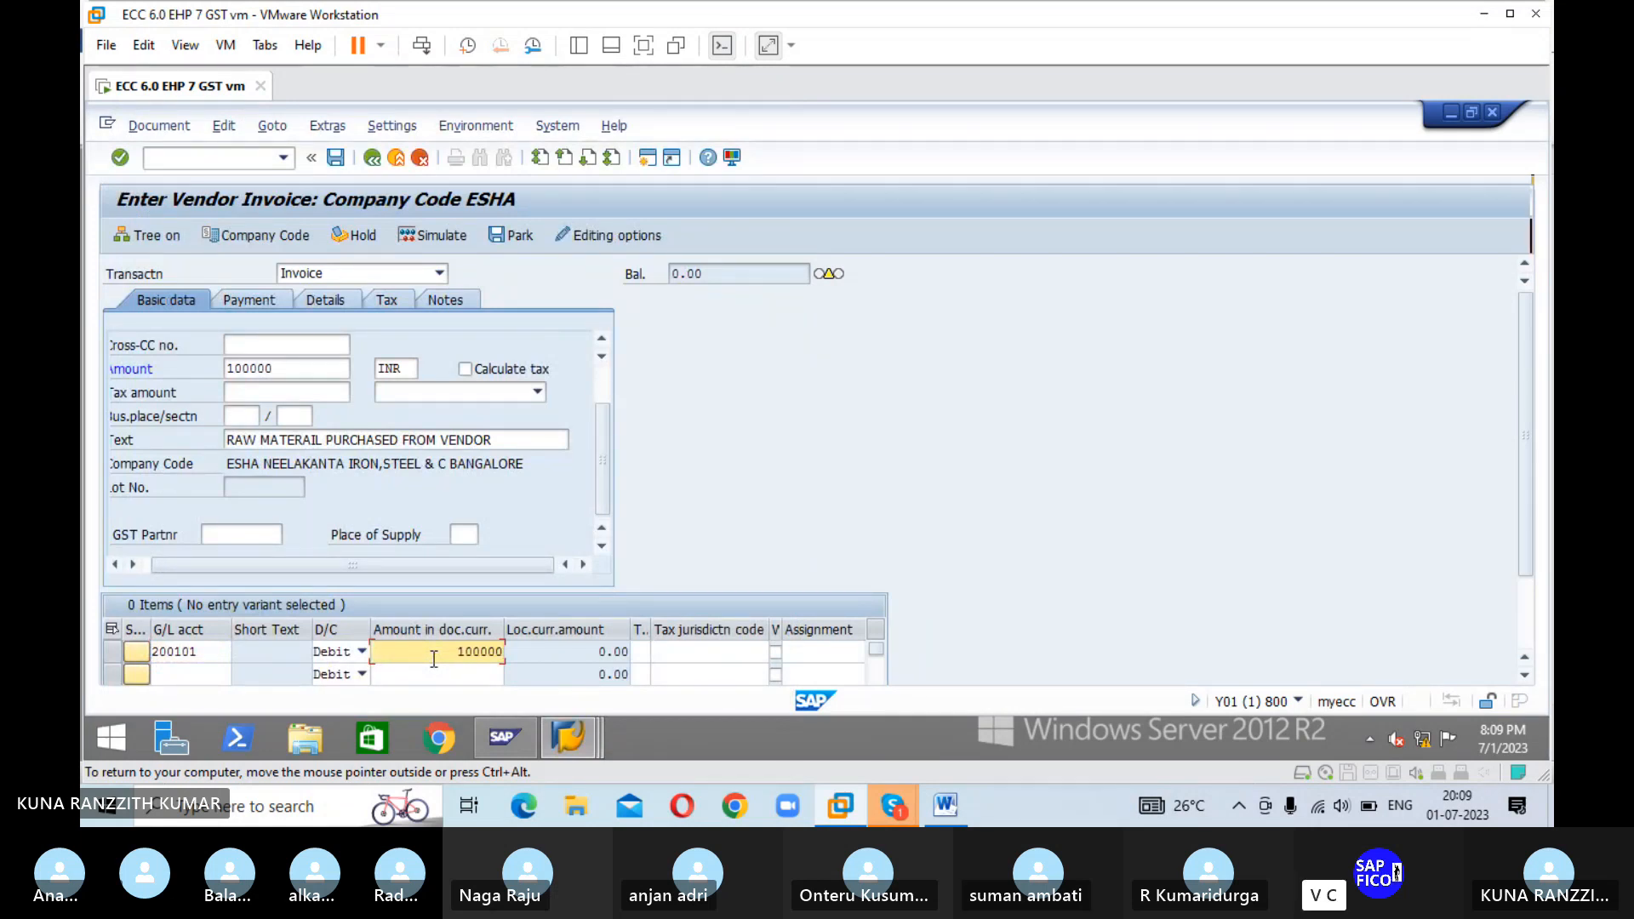
pyautogui.press('Return')
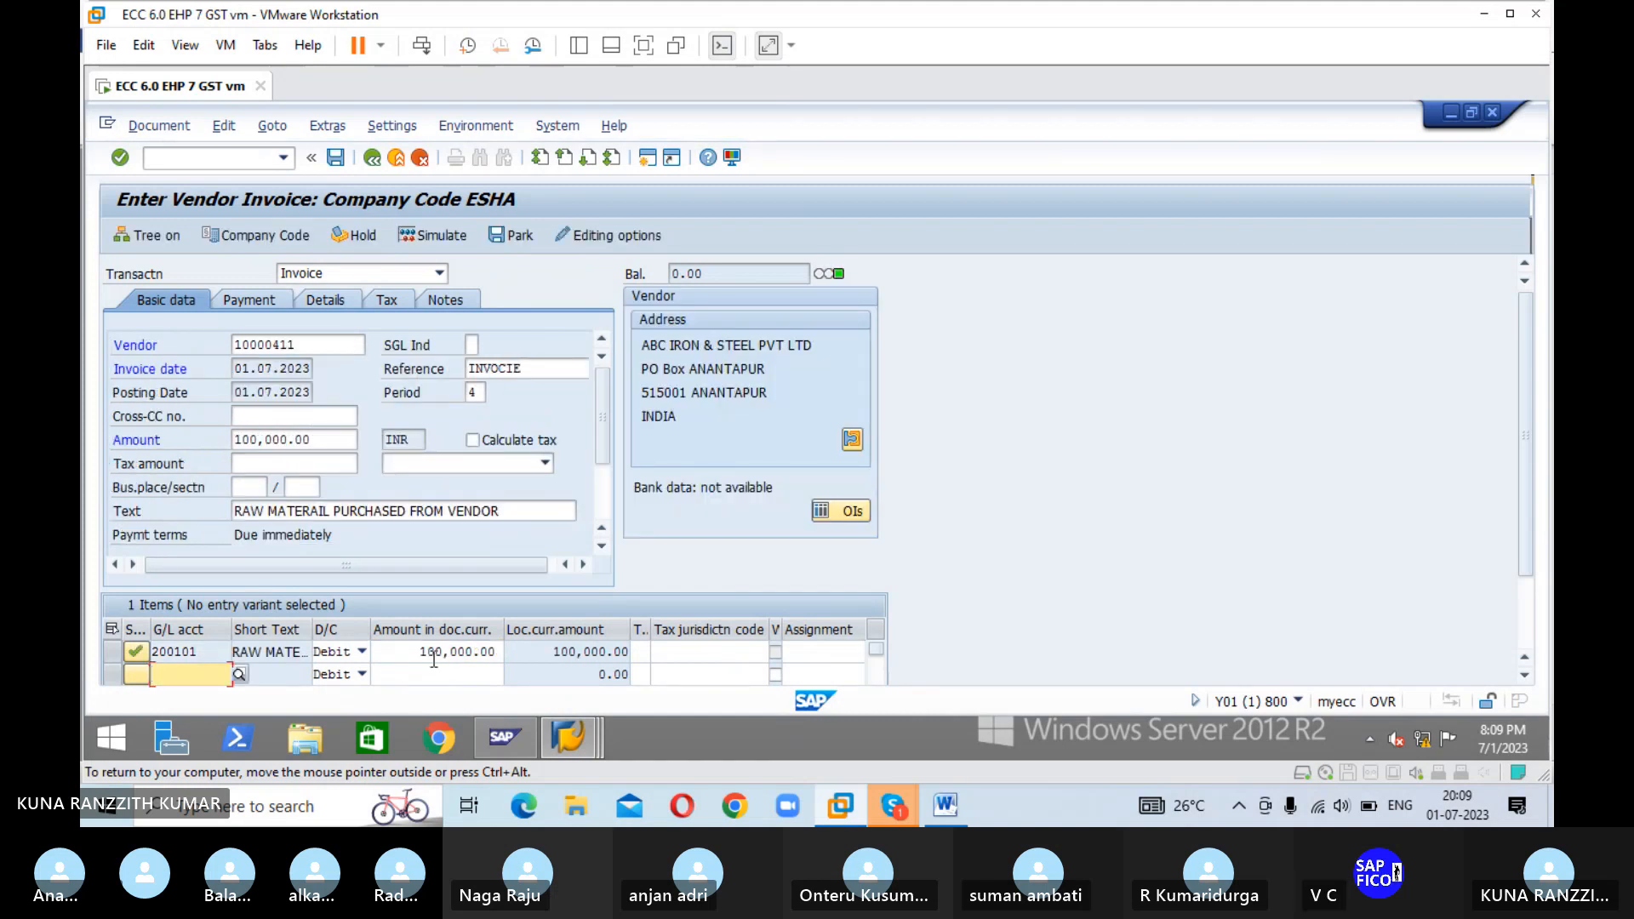
# - Simulate the vendor invoice to review its document overview and post the document
pyautogui.click(438, 242)
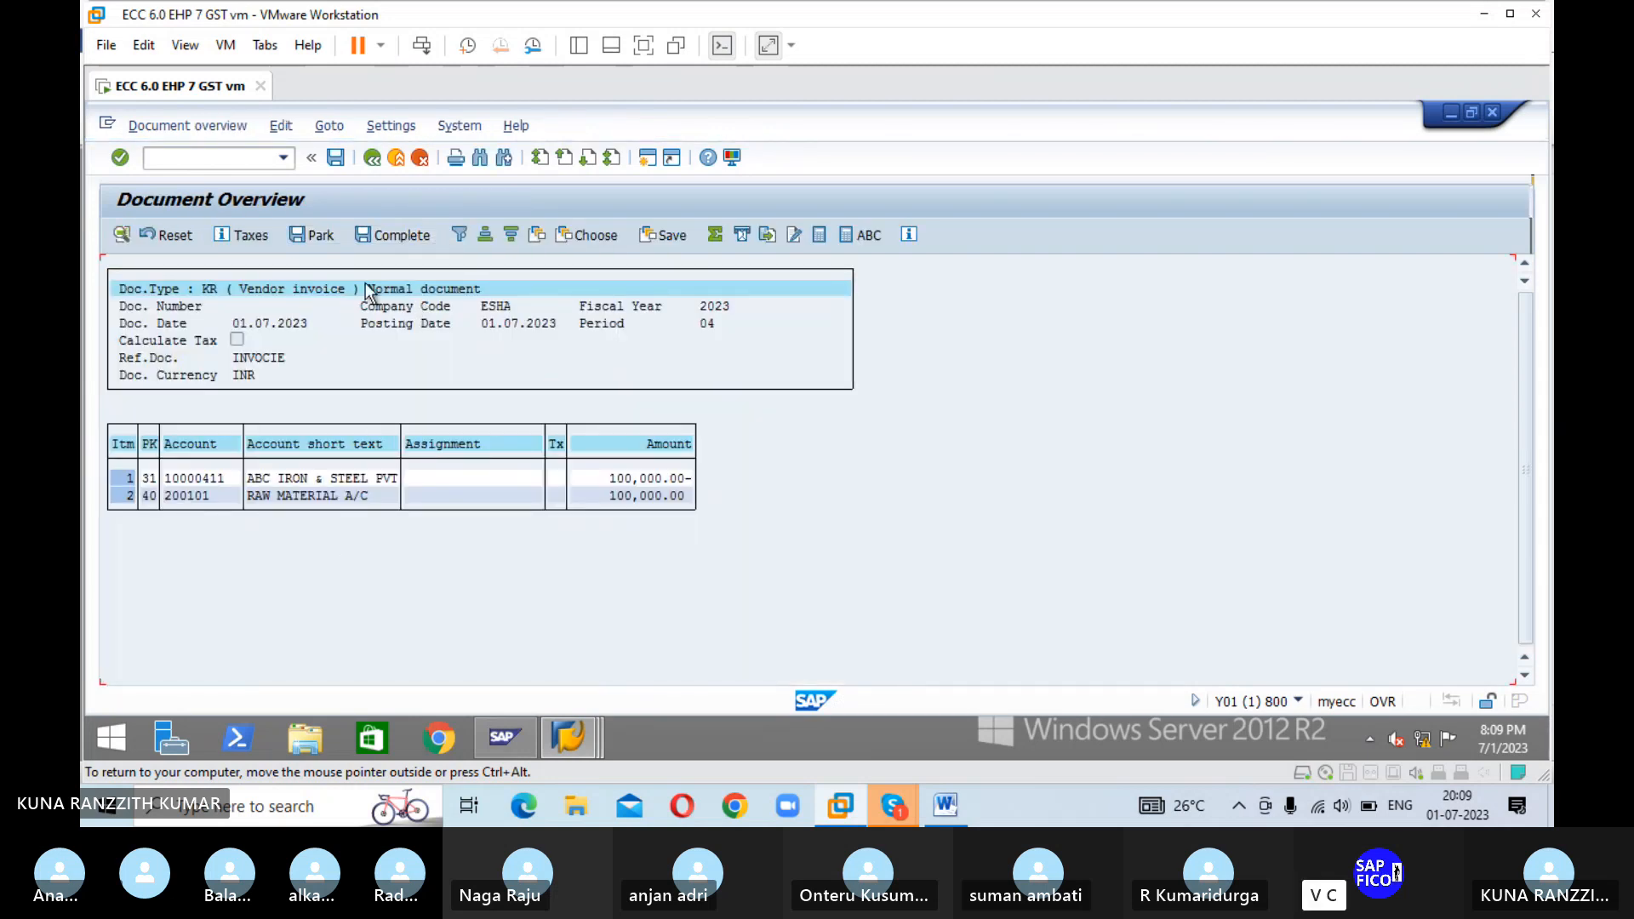
pyautogui.click(335, 159)
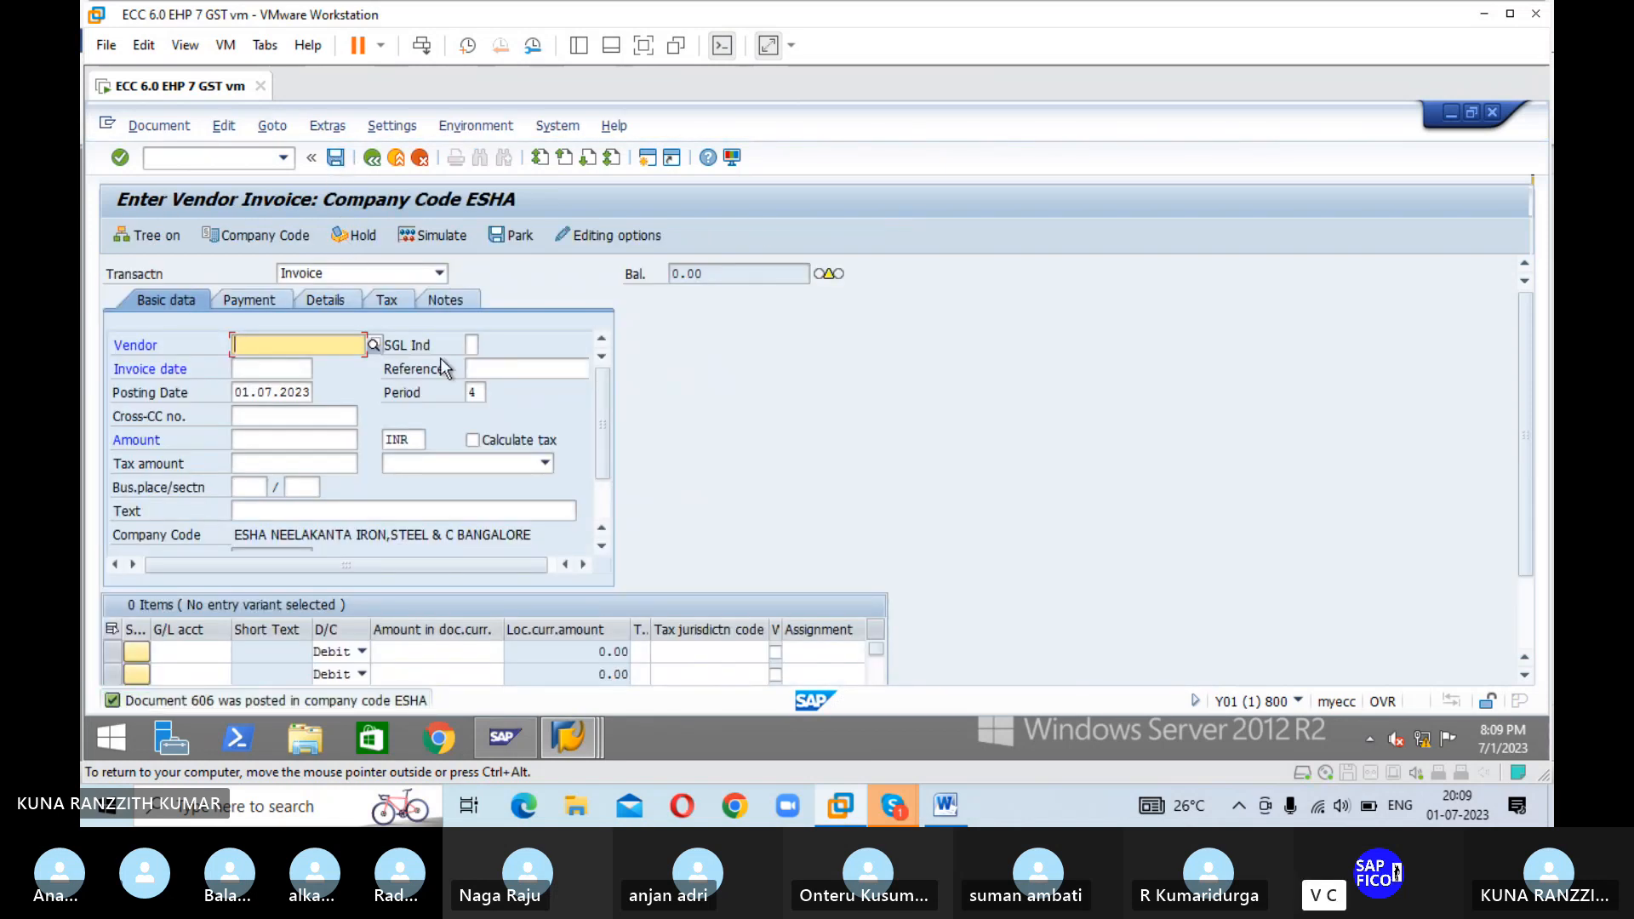
pyautogui.click(226, 159)
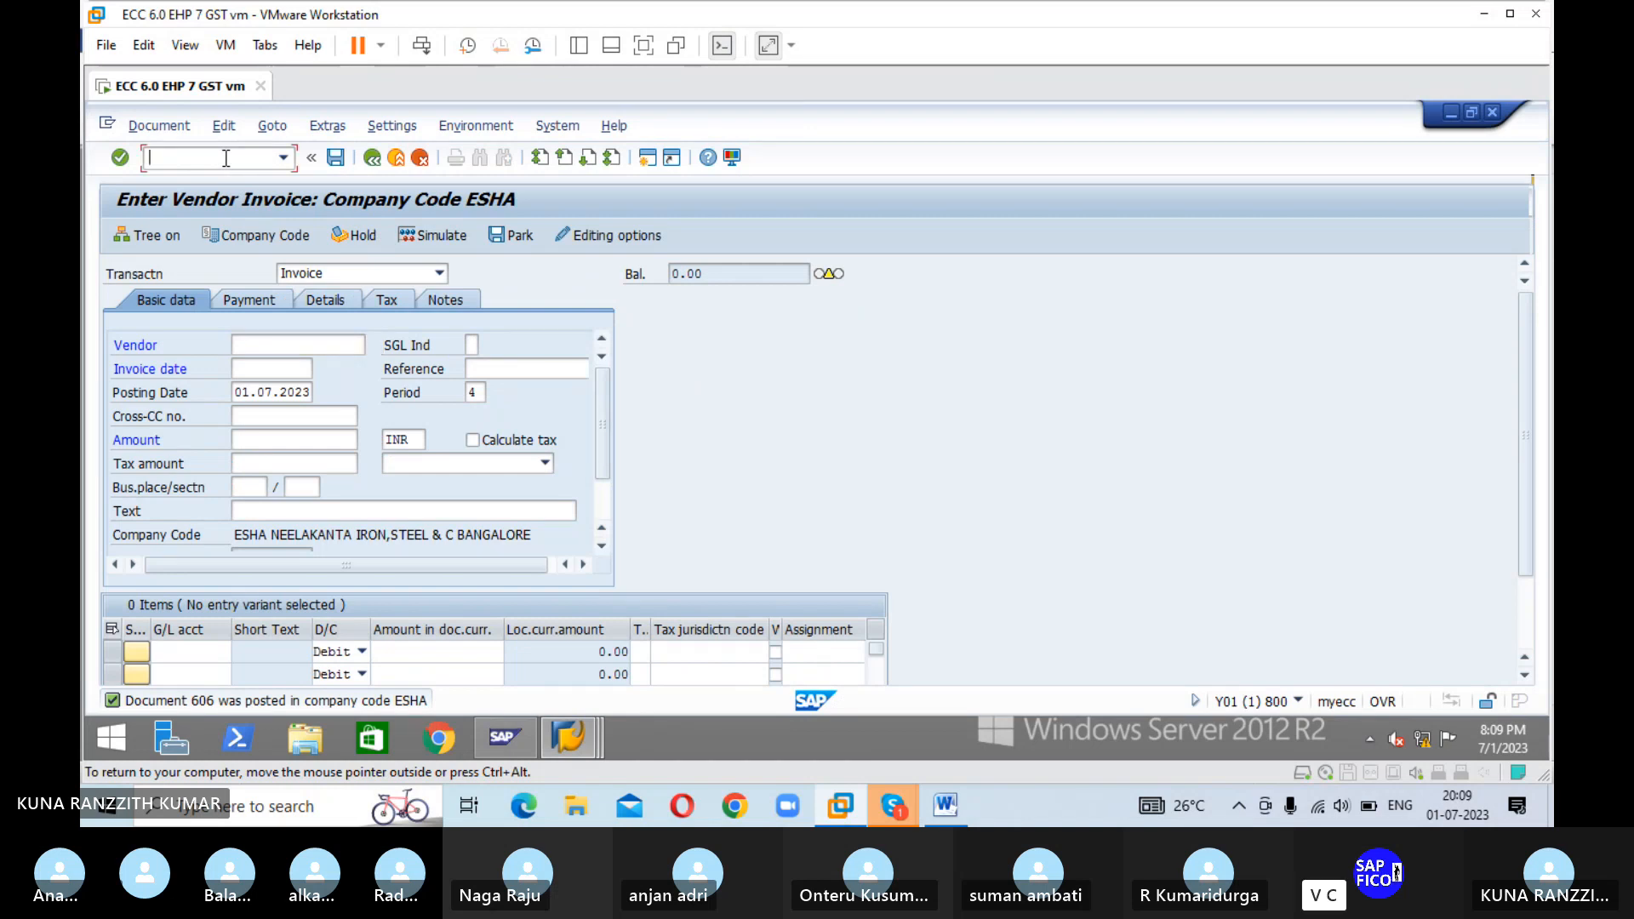
pyautogui.click(174, 126)
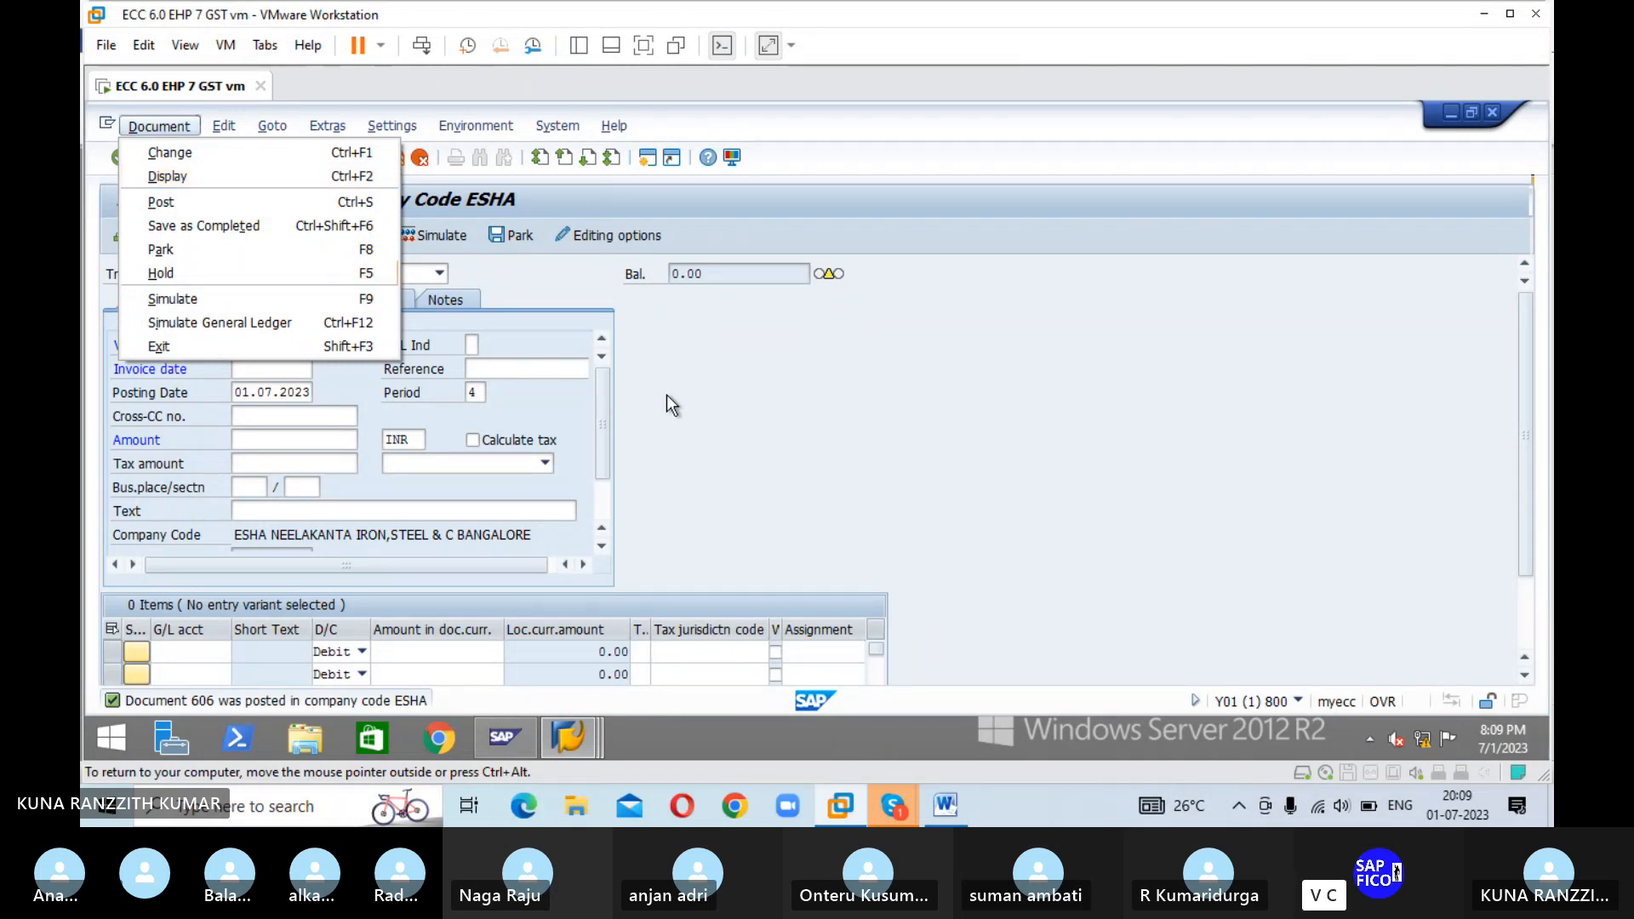
pyautogui.click(789, 417)
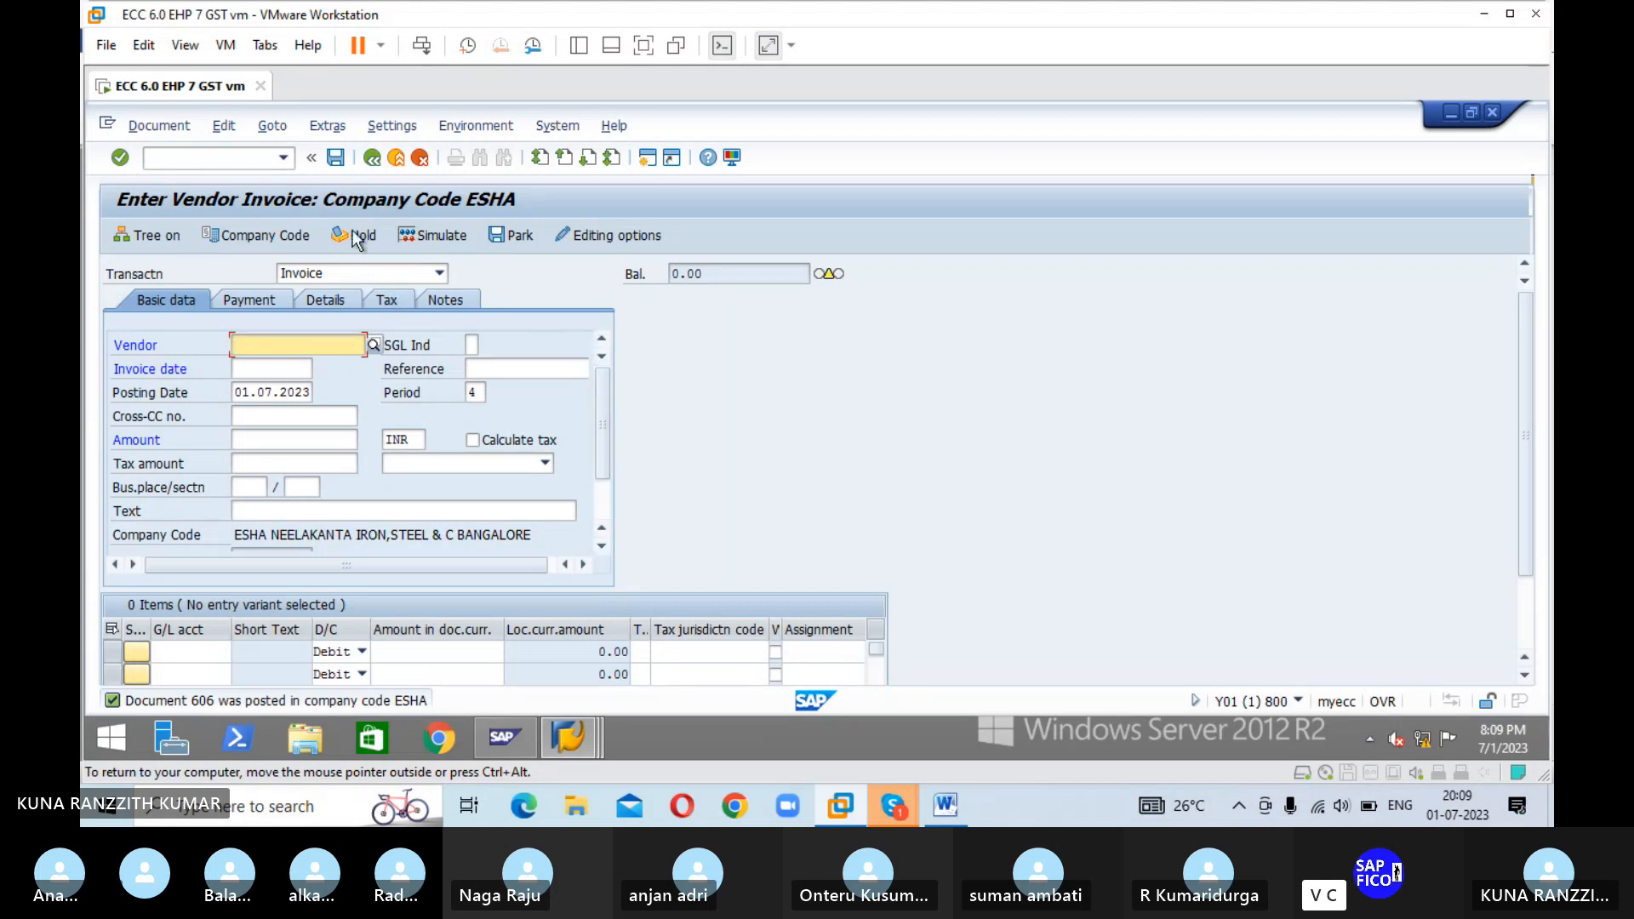
pyautogui.click(373, 159)
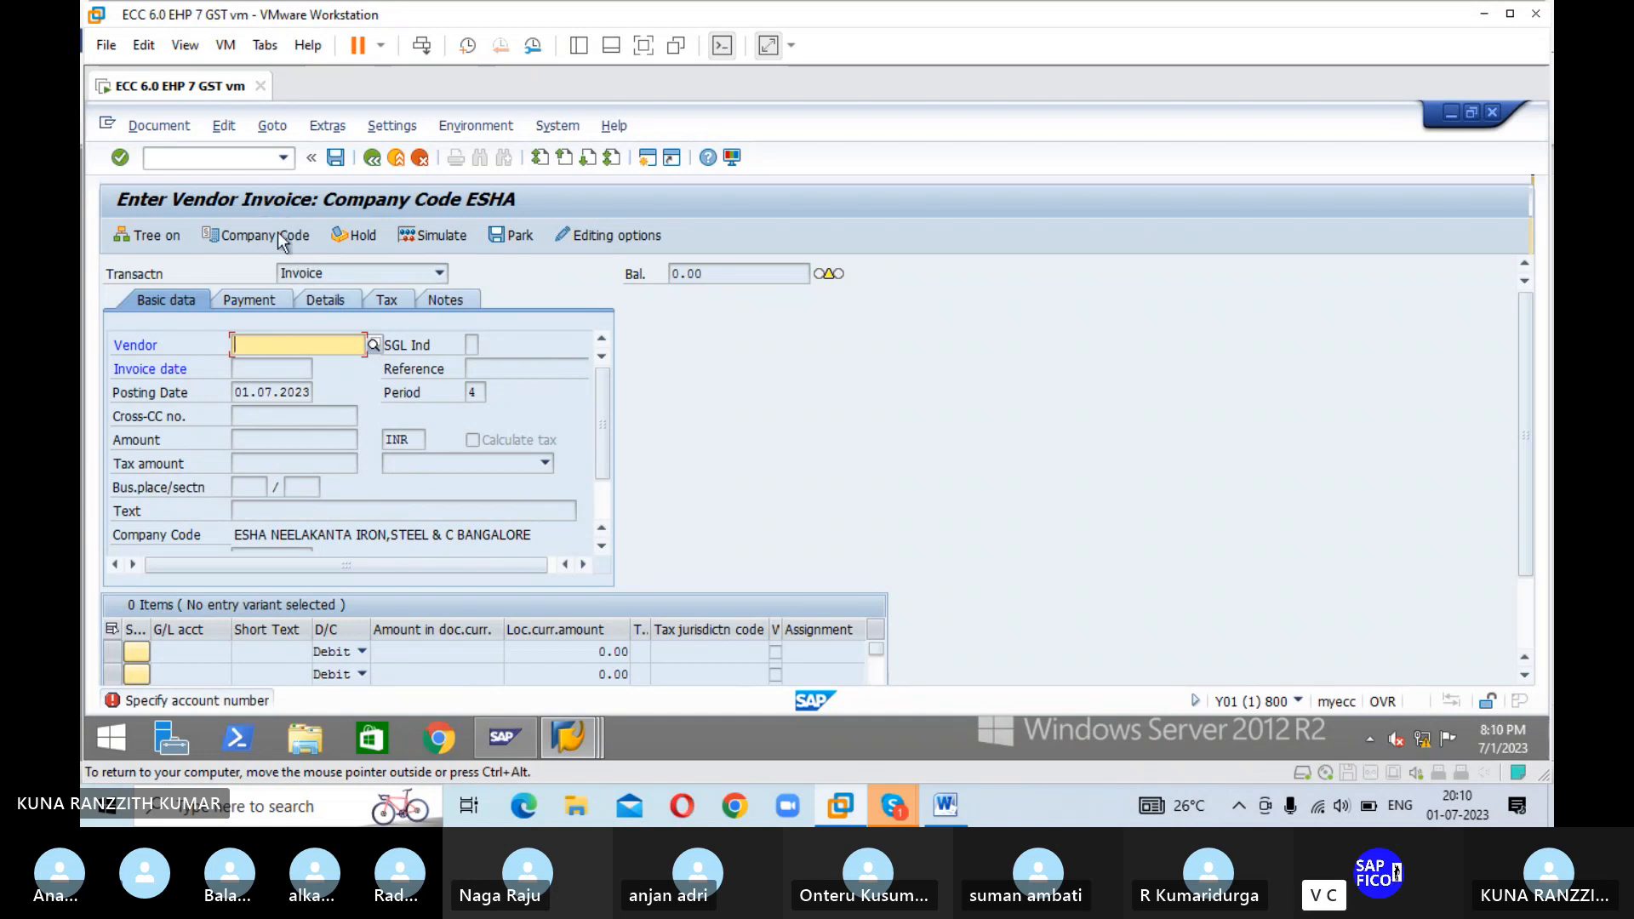
pyautogui.click(373, 345)
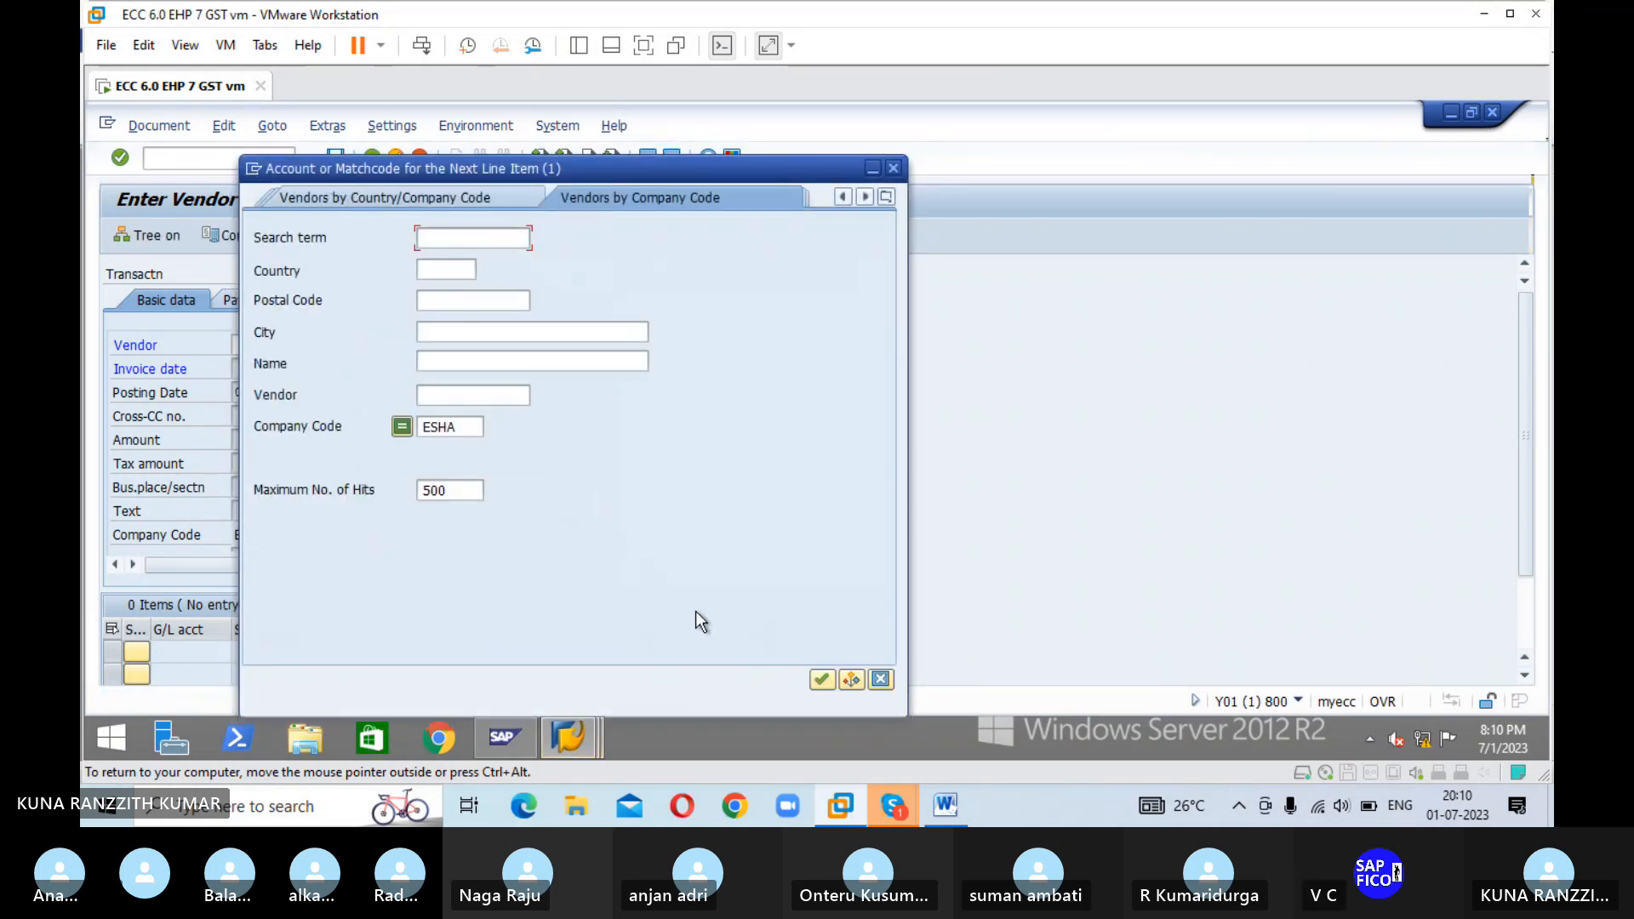
pyautogui.click(821, 679)
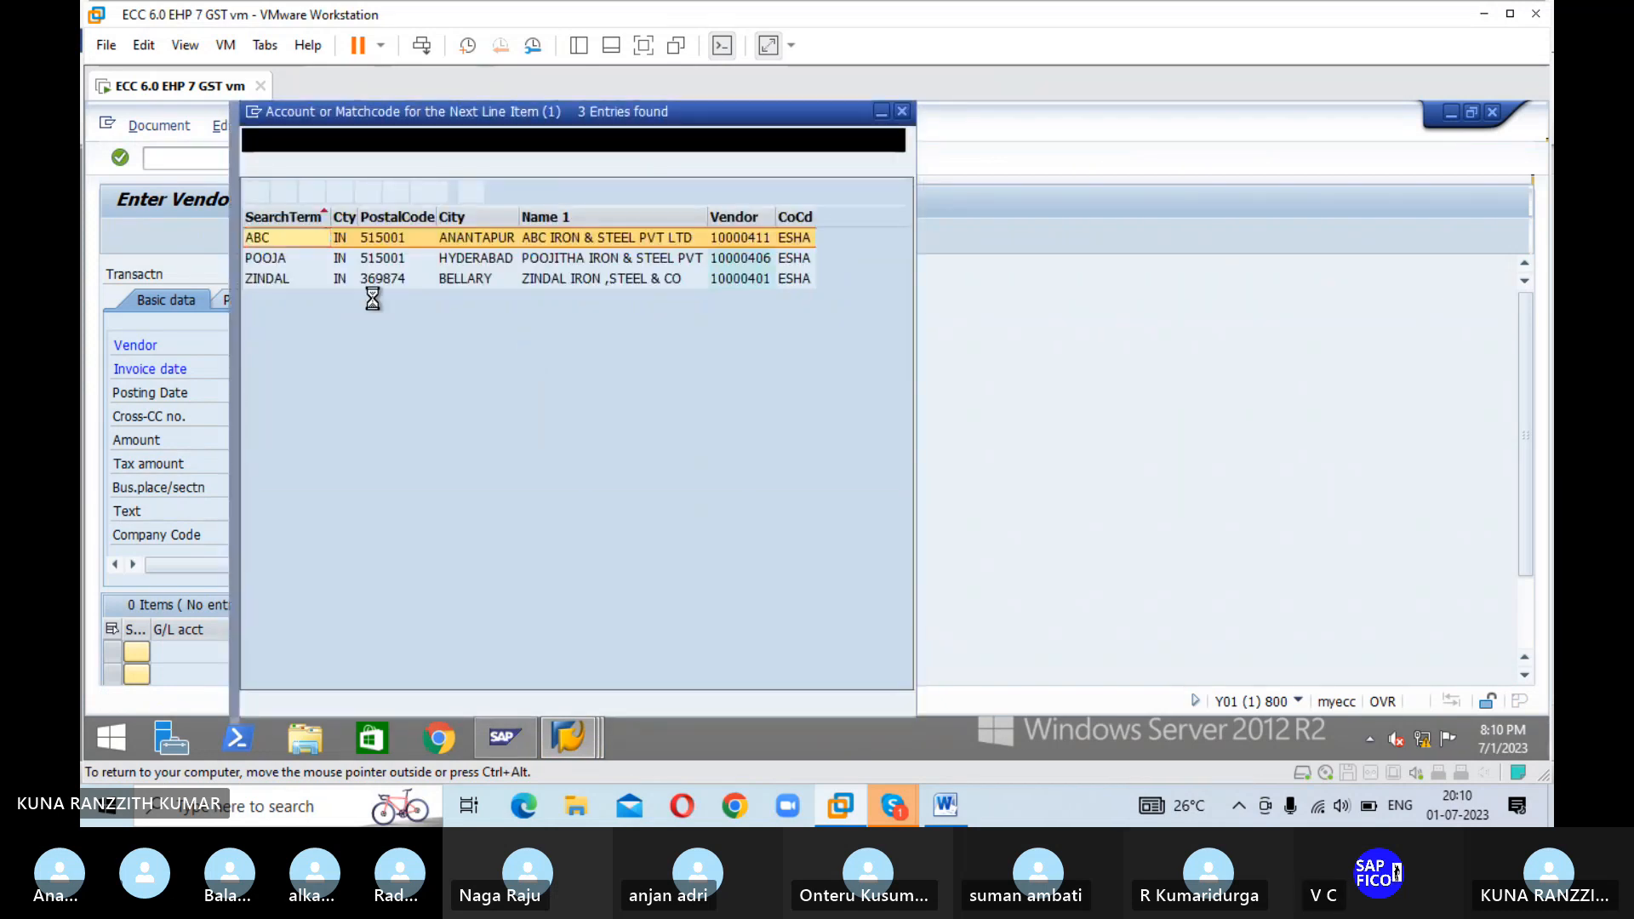
pyautogui.click(256, 193)
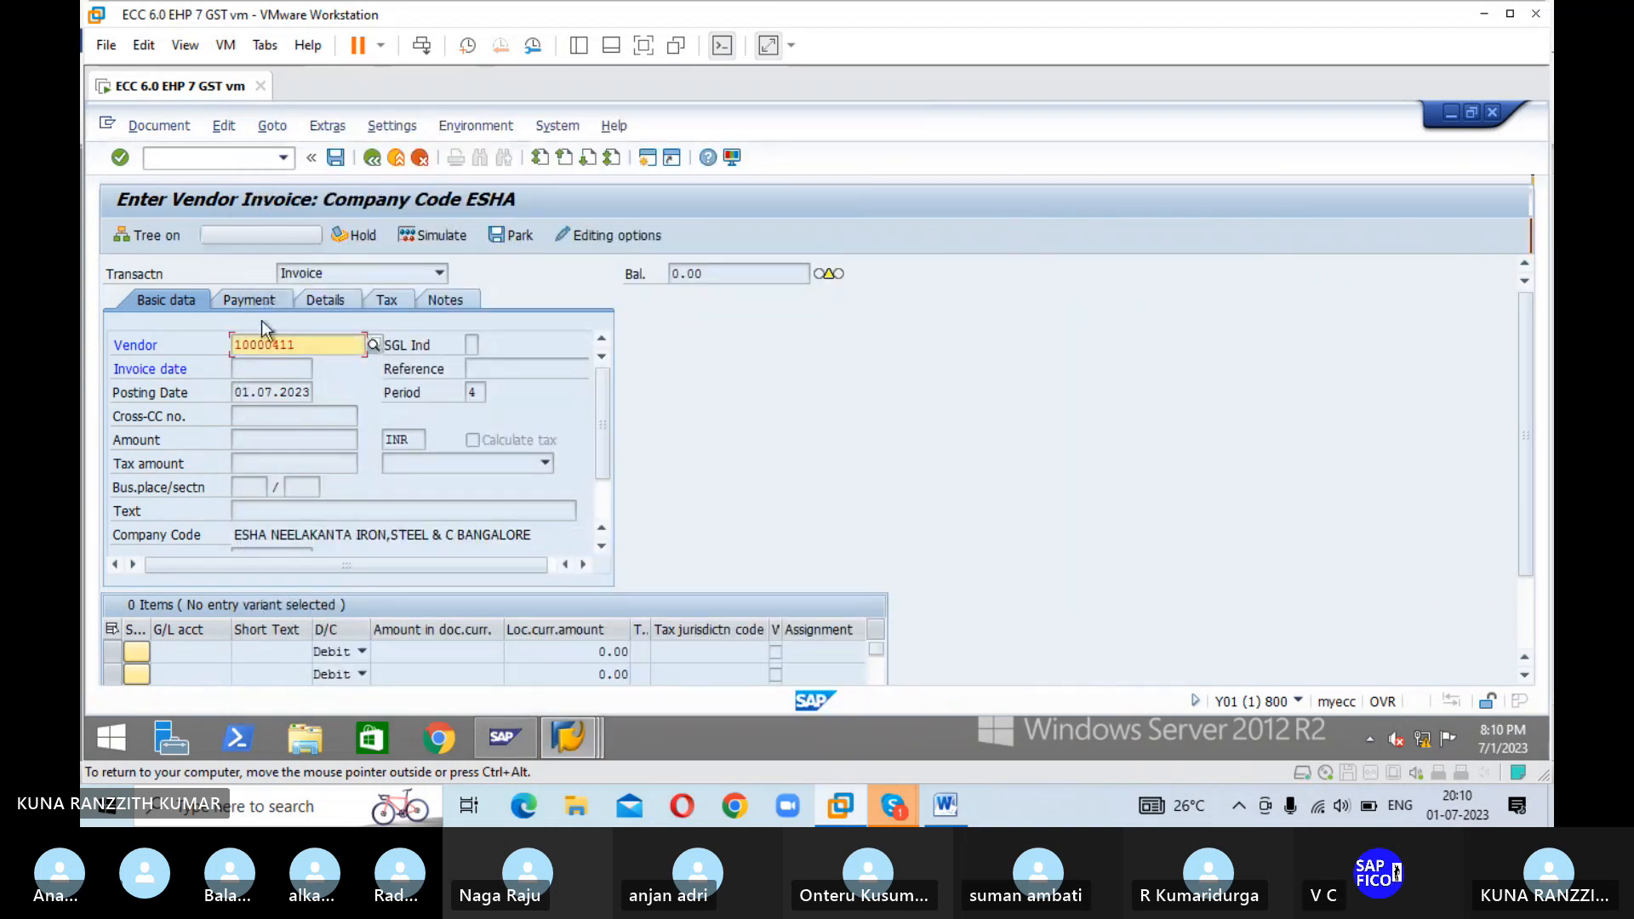
pyautogui.click(263, 371)
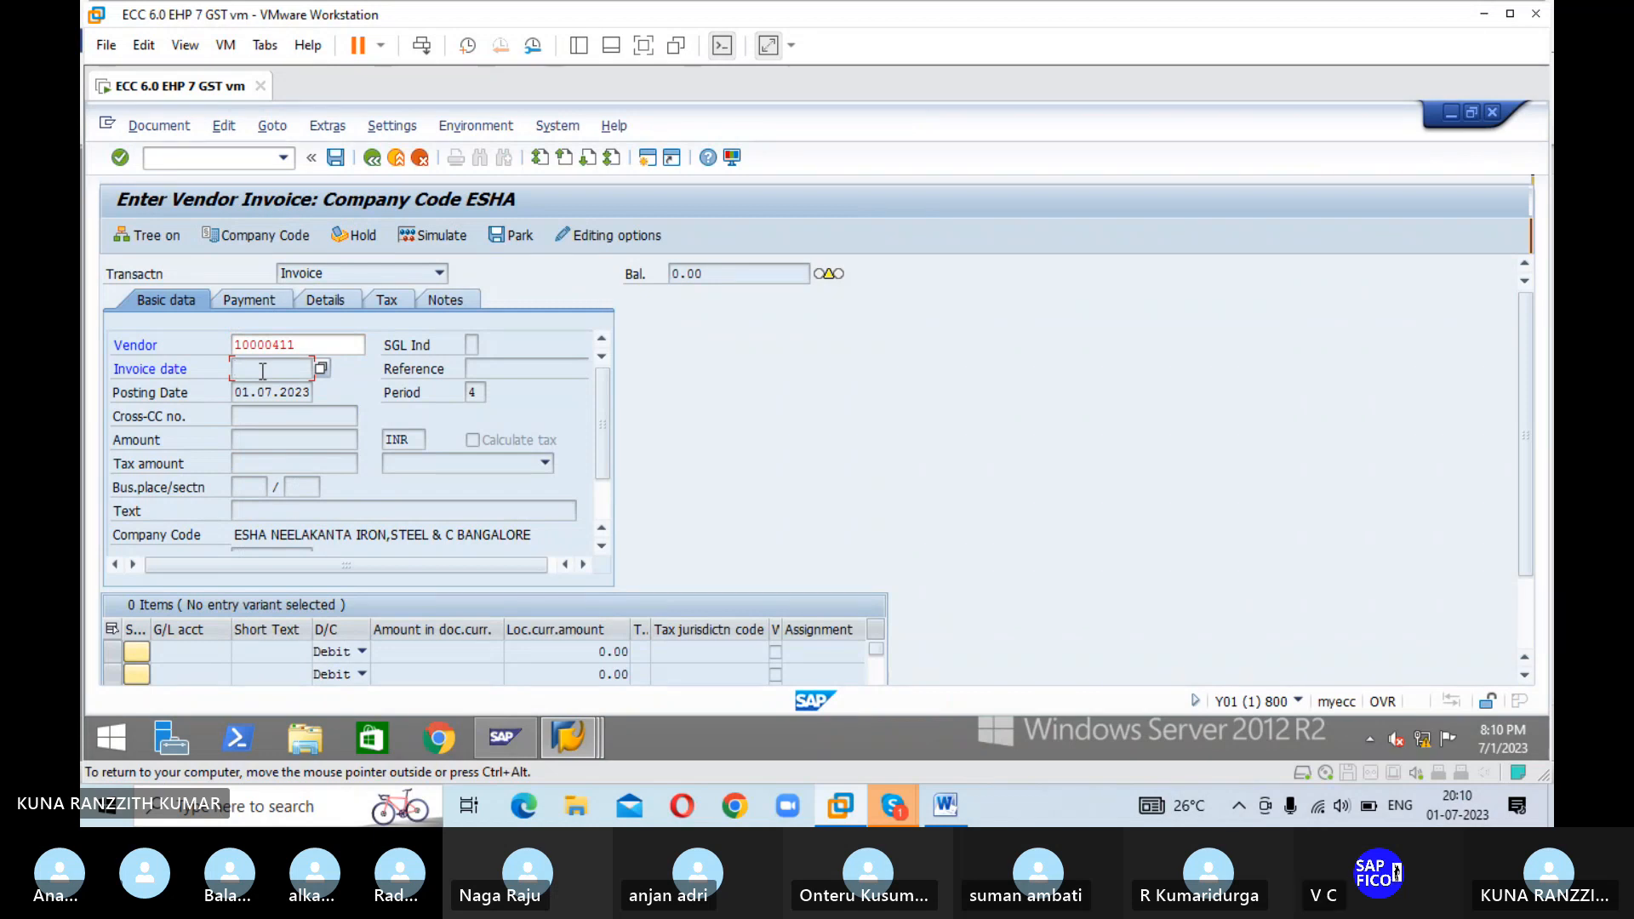
pyautogui.press('Return')
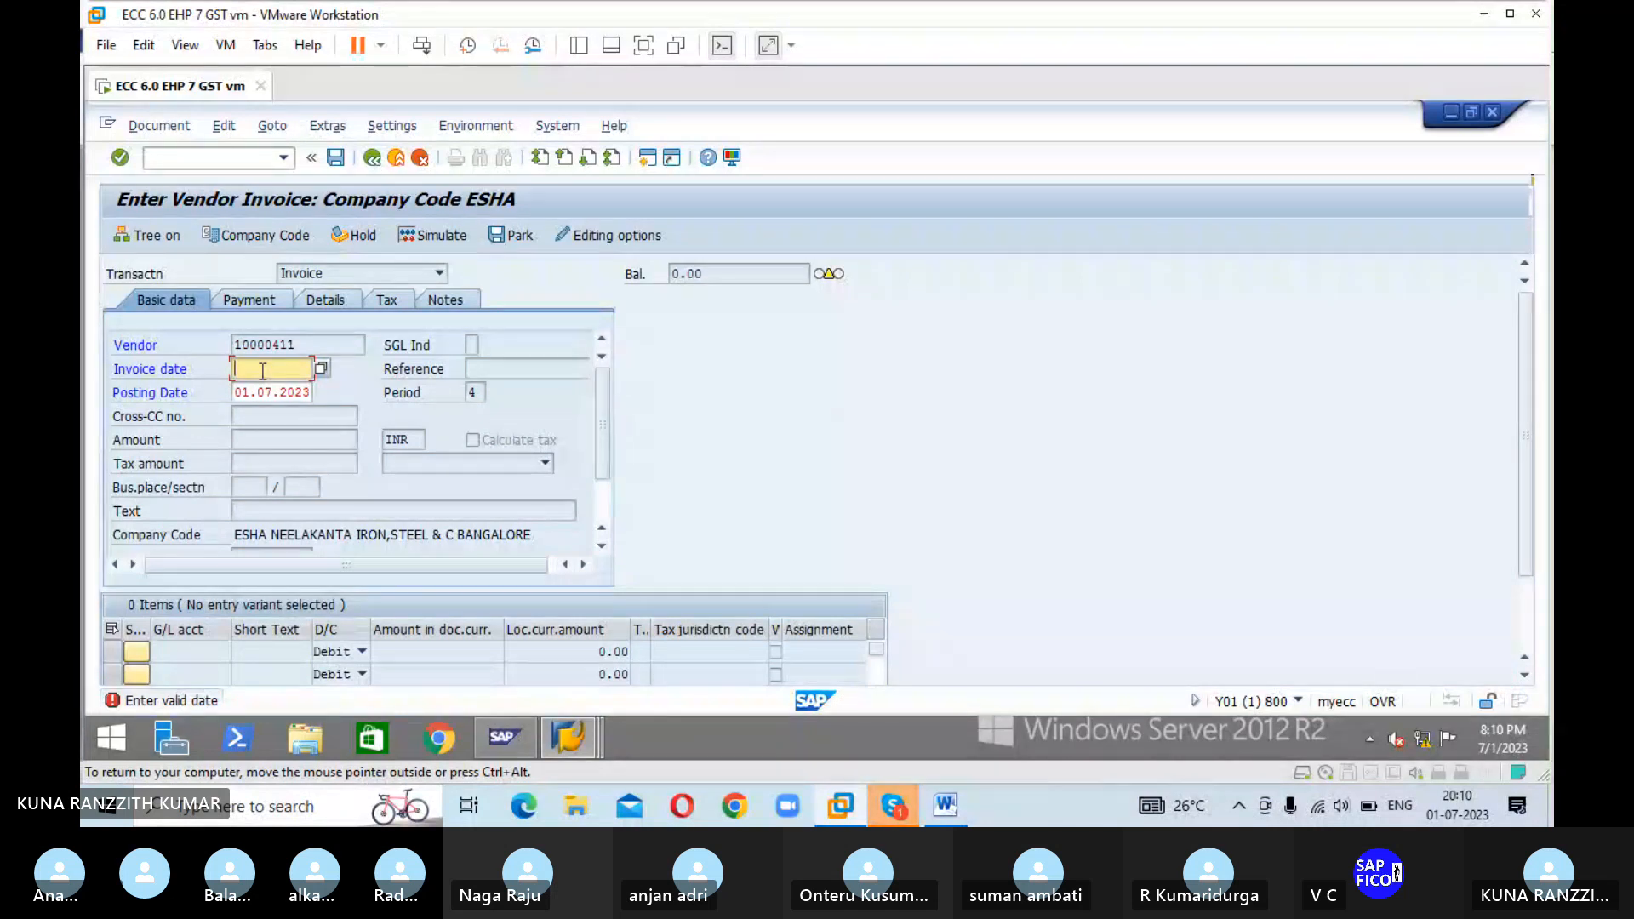
pyautogui.write('01')
pyautogui.press('BackSpace')
pyautogui.write('.07.202')
pyautogui.press('Tab')
pyautogui.press('Tab')
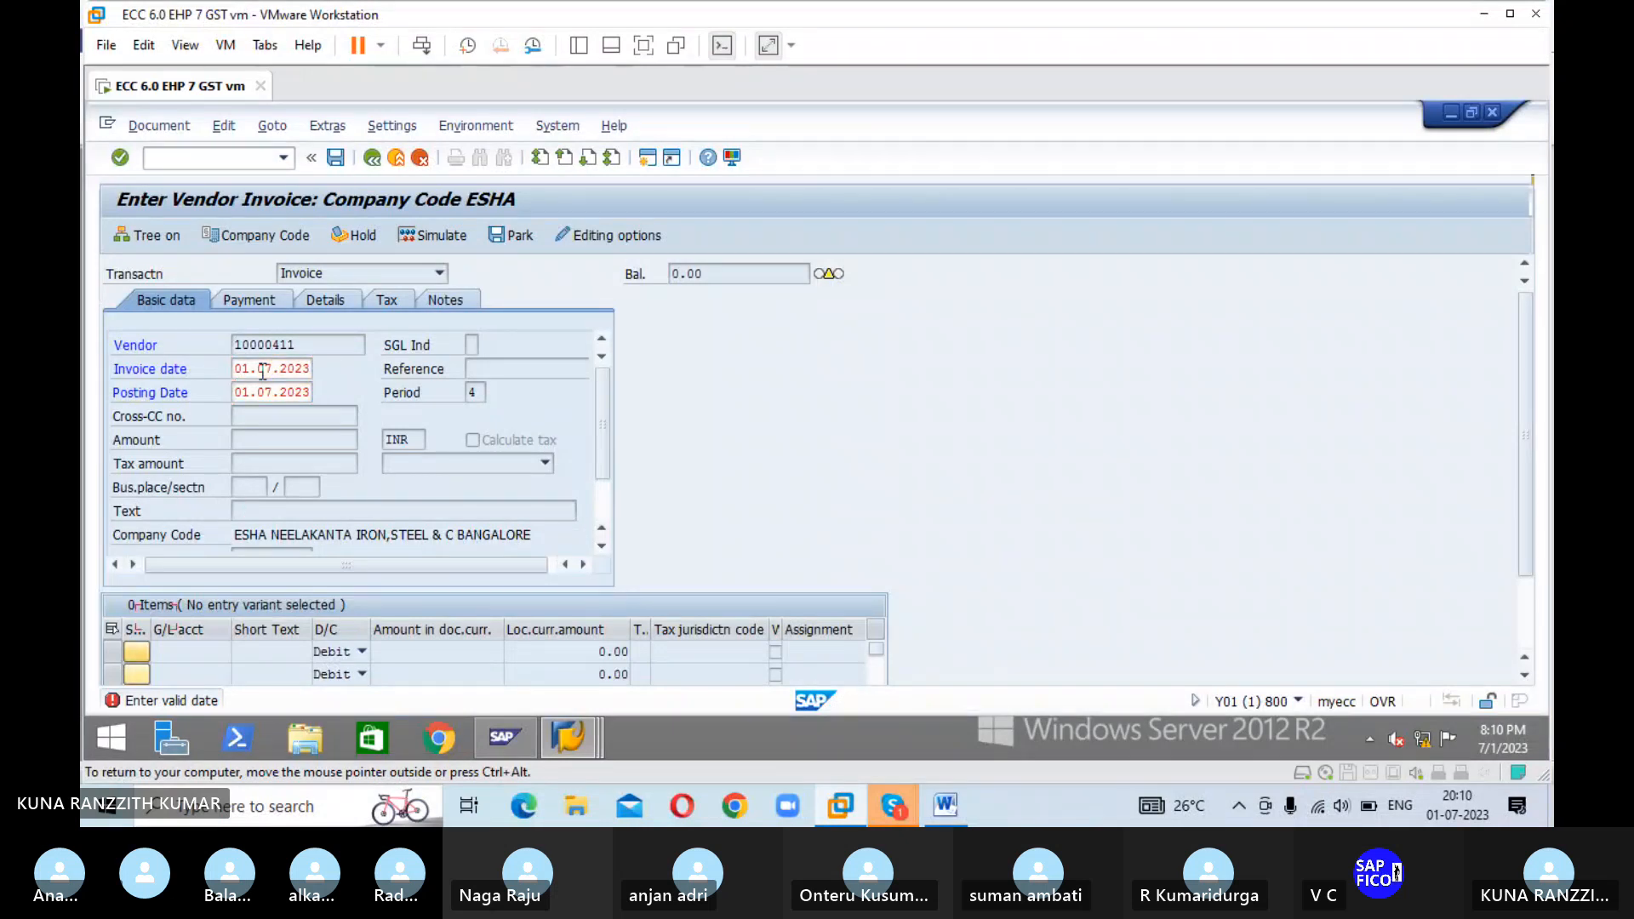
pyautogui.click(500, 371)
# - Exit the started vendor invoice without keeping its data and reopen vendor invoice entry with transaction FB60
pyautogui.click(393, 159)
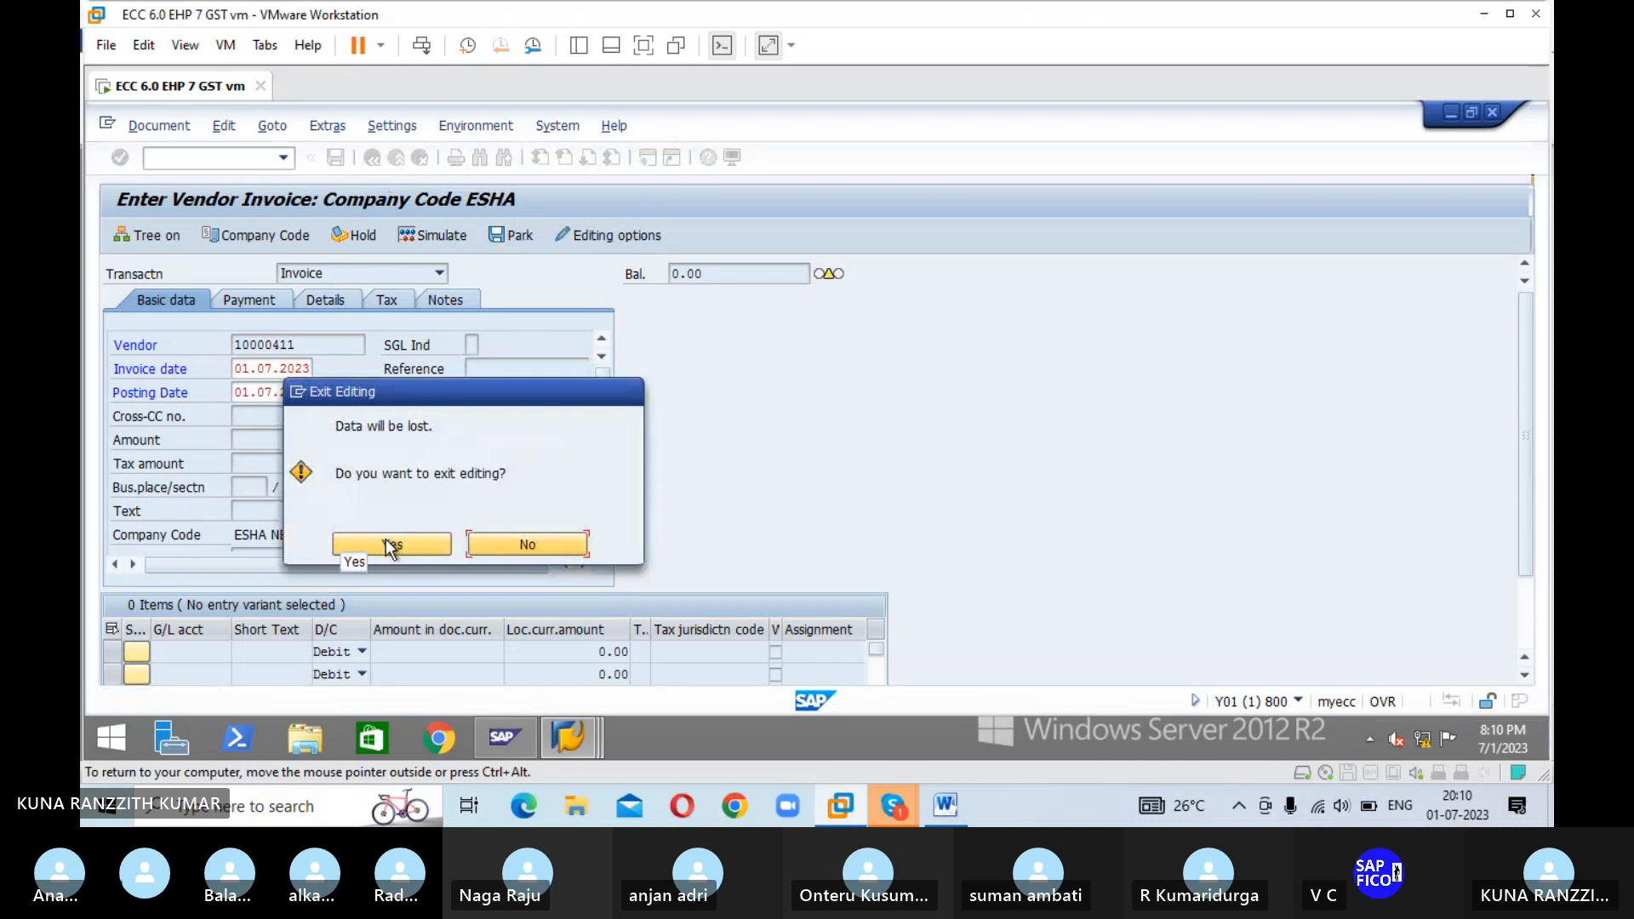
pyautogui.click(388, 542)
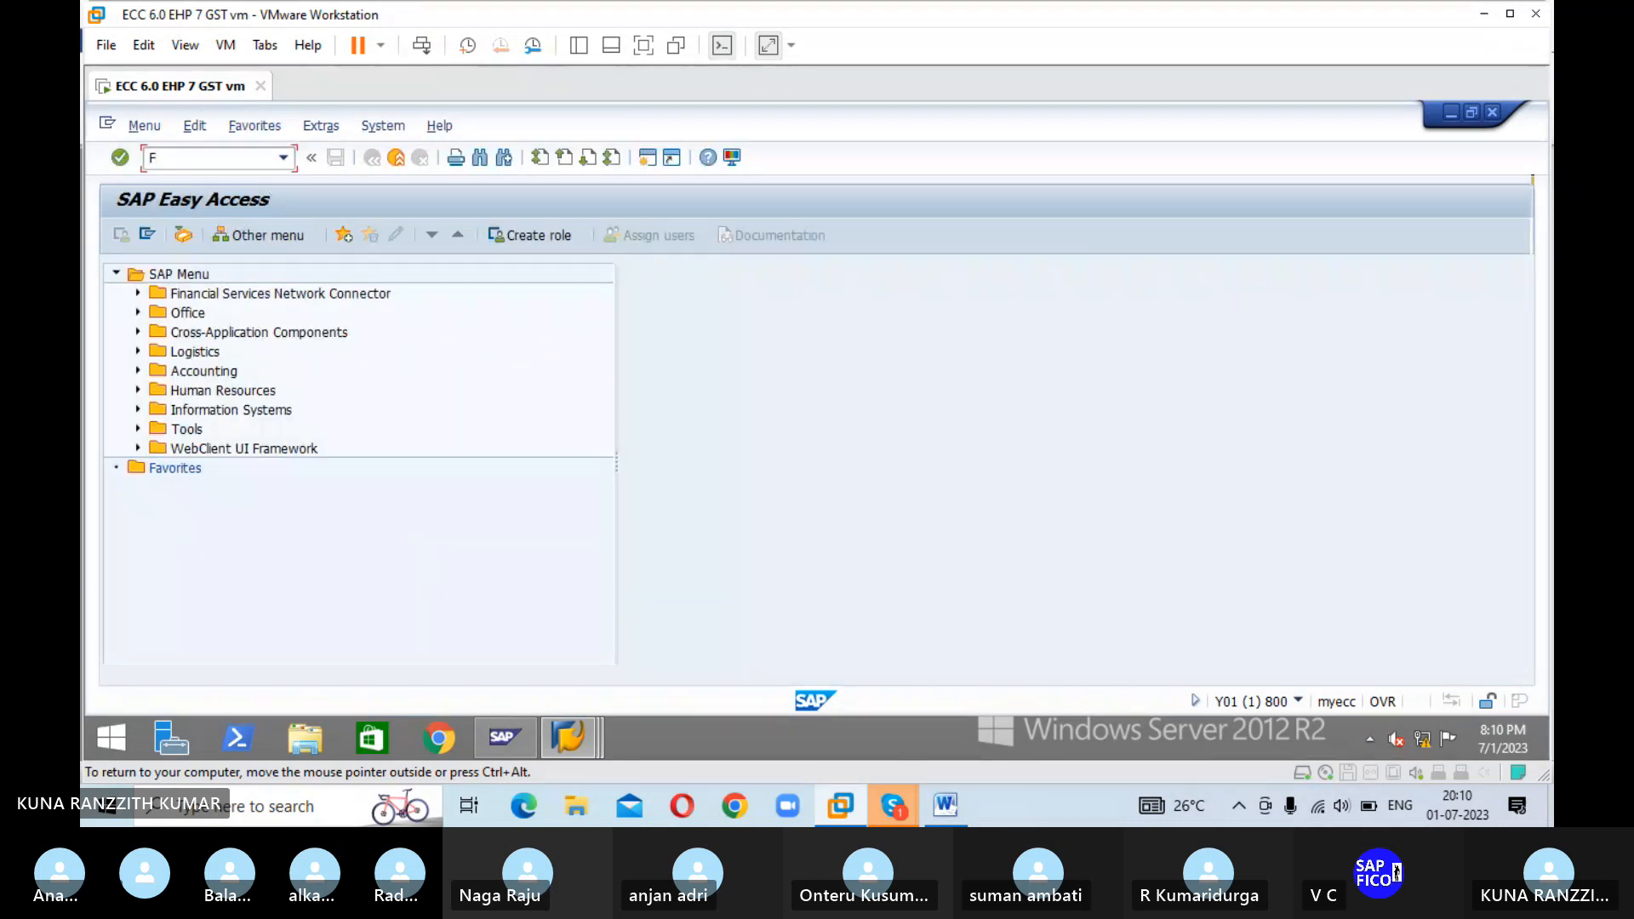
pyautogui.write('FB60')
pyautogui.press('Return')
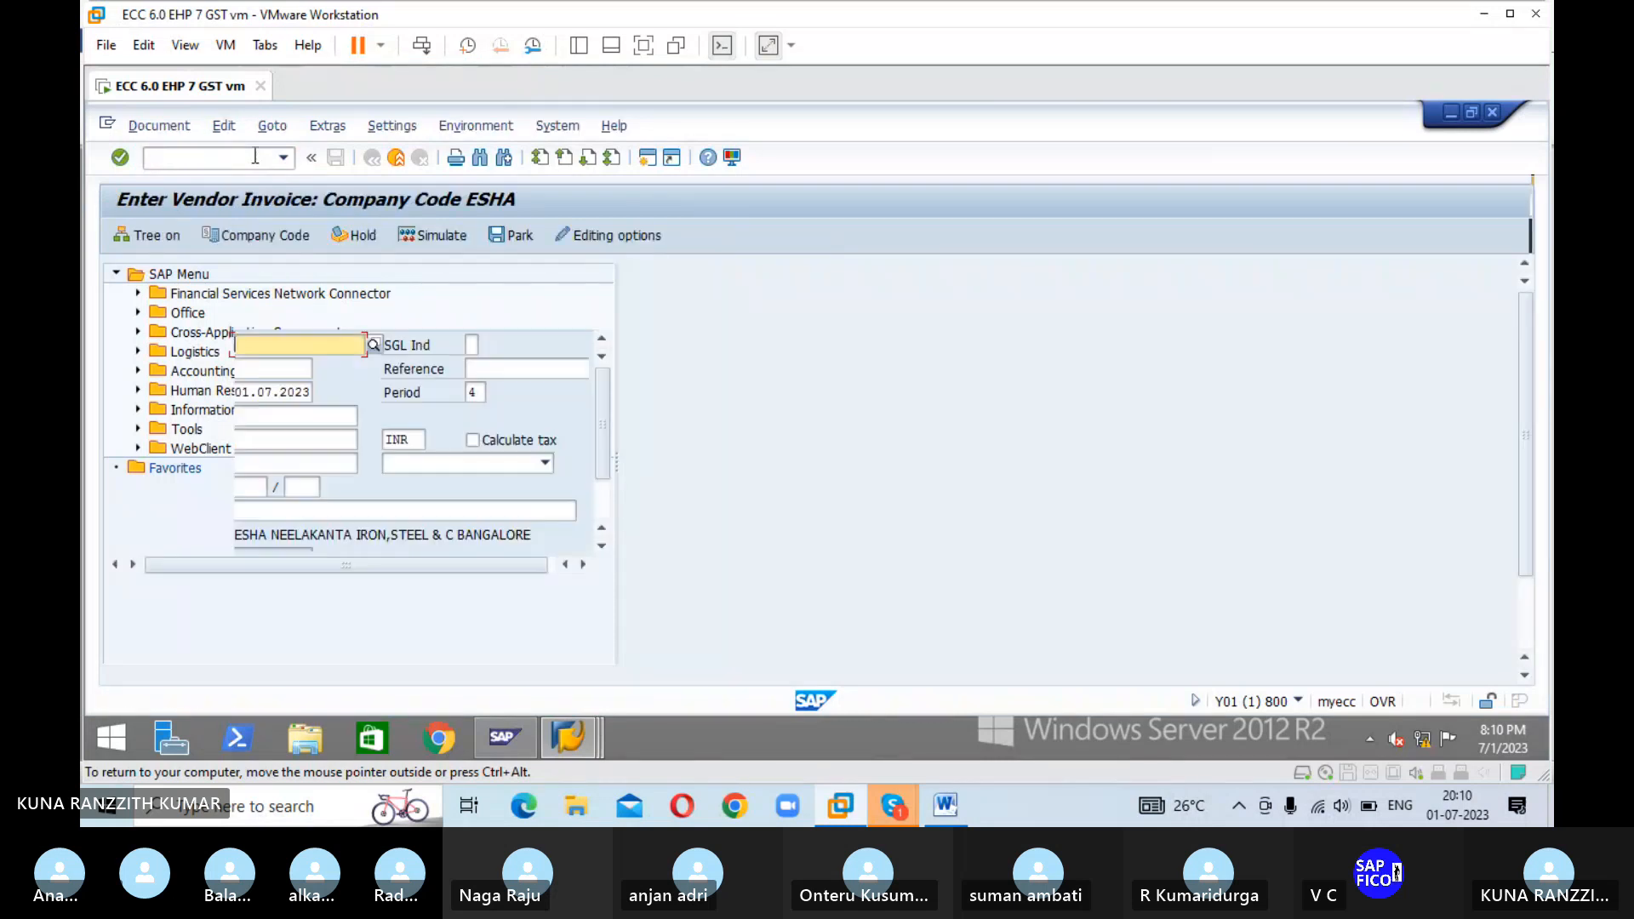
# - Look up the vendors of company code ESHA and select ABC IRON & STEEL PVT LTD as the invoice vendor
pyautogui.click(371, 345)
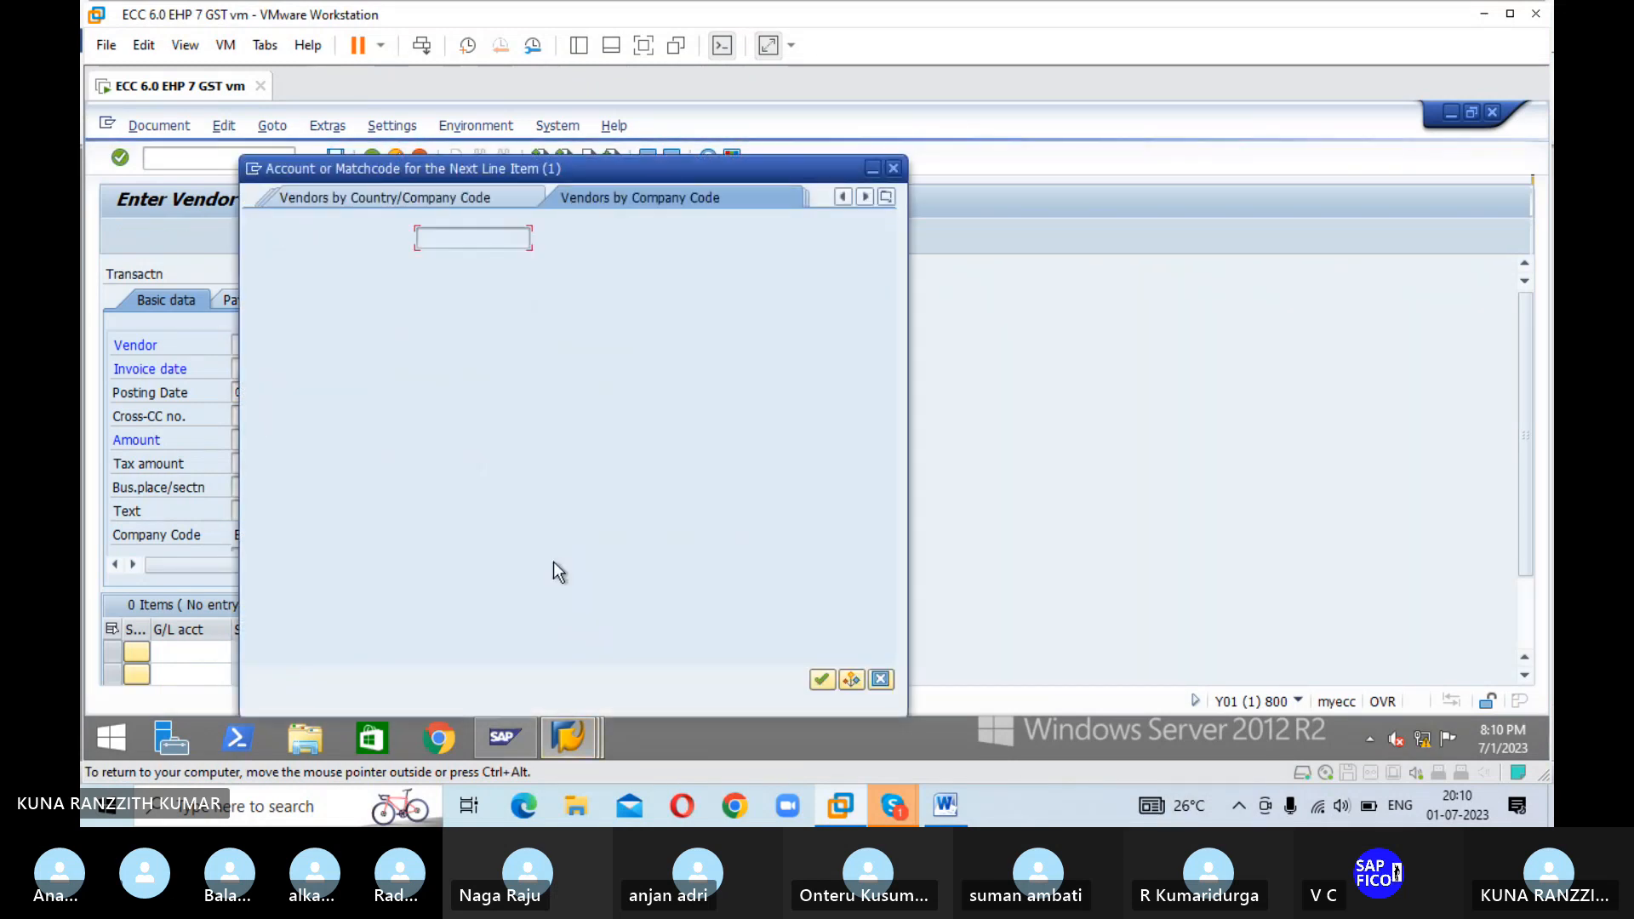
pyautogui.click(818, 679)
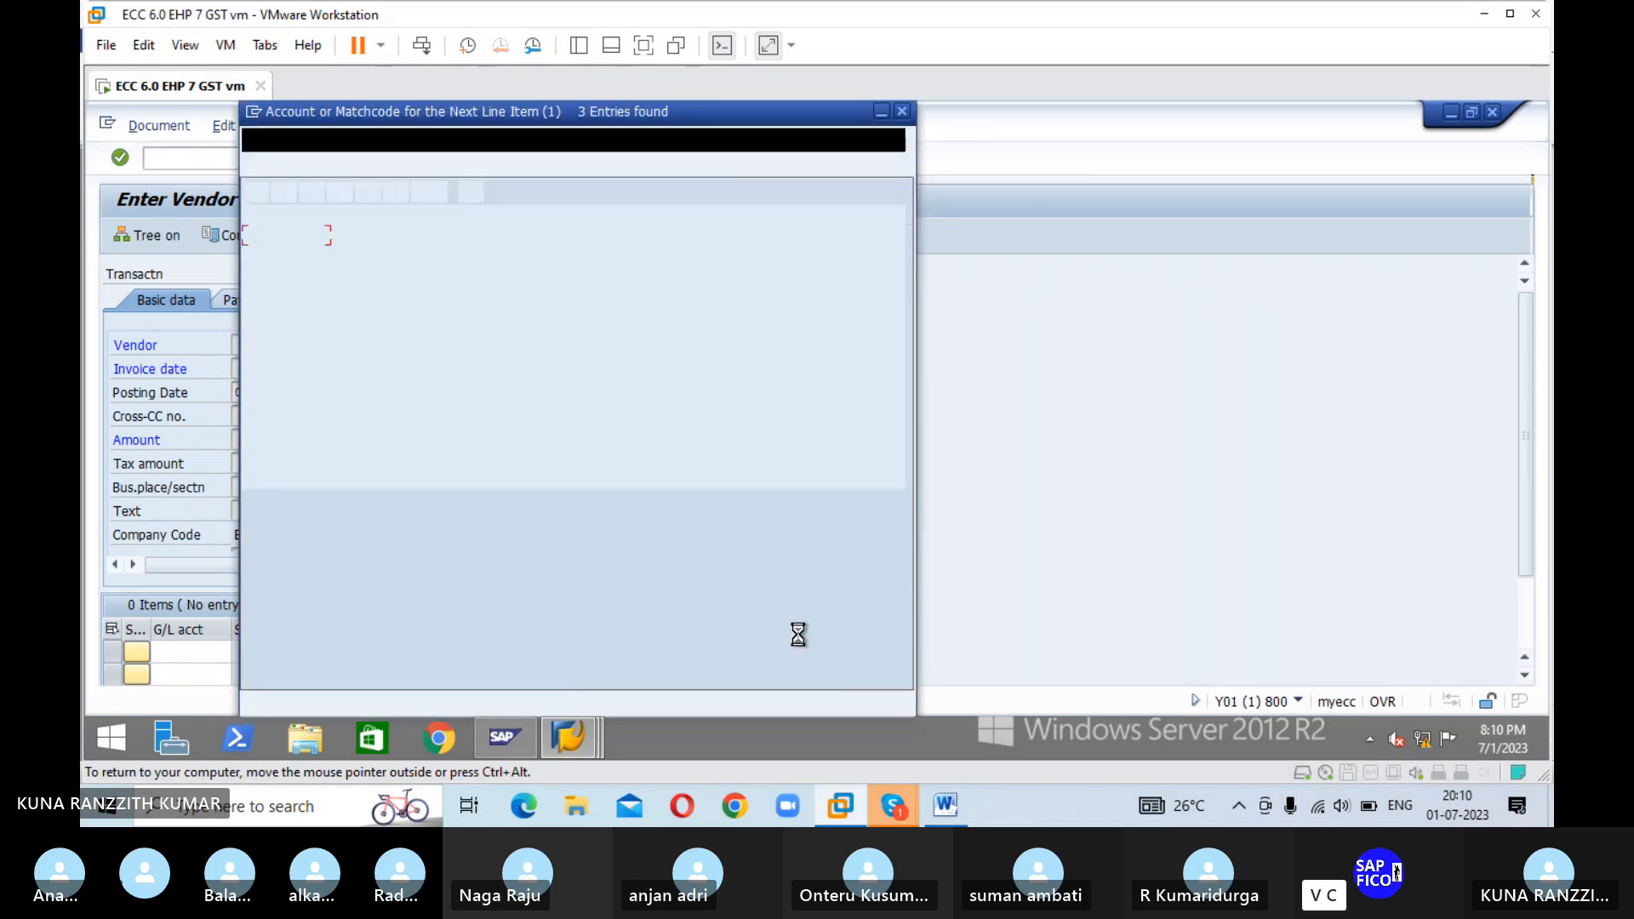
pyautogui.click(257, 192)
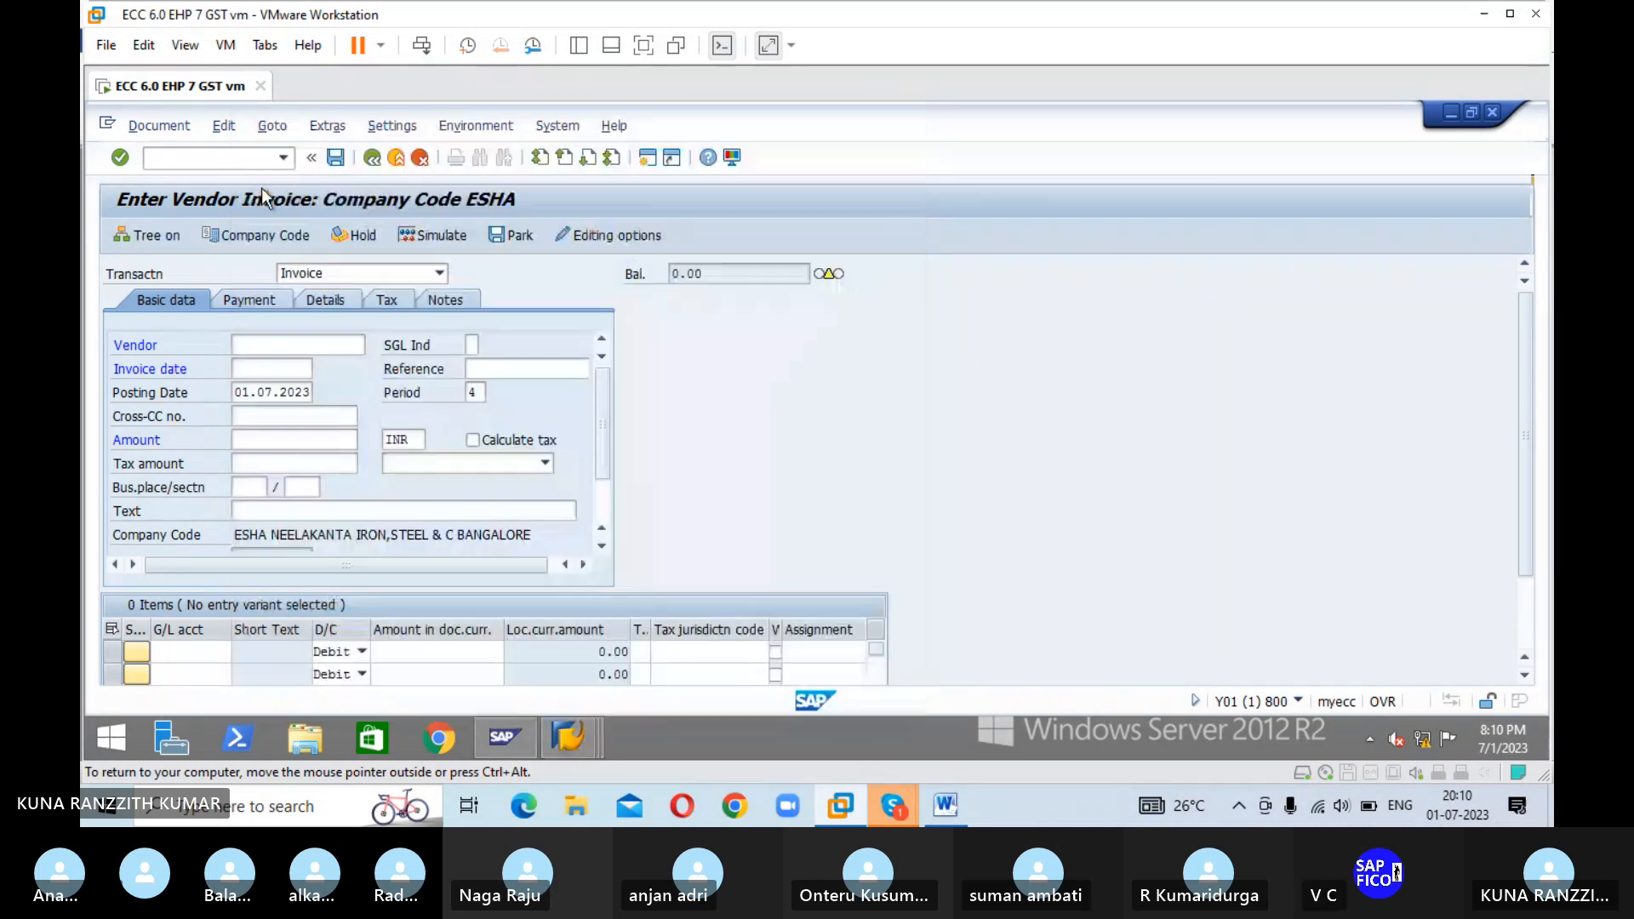
# - Set the invoice date to 01.07.2023 and the reference to "invocie"
pyautogui.click(269, 372)
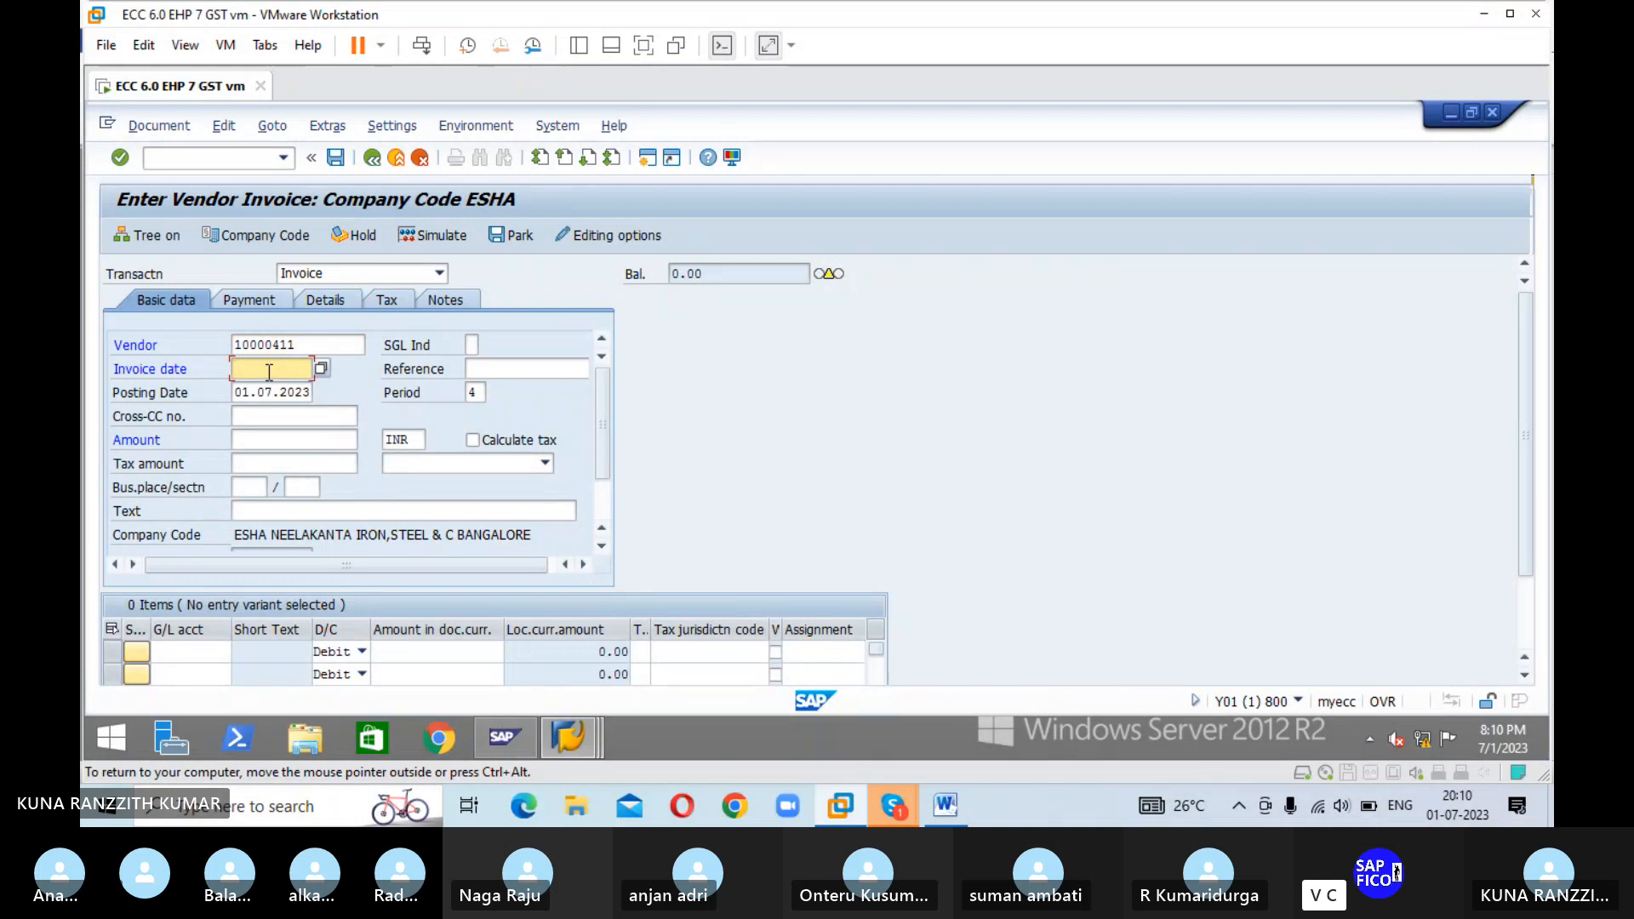
pyautogui.write('01.0')
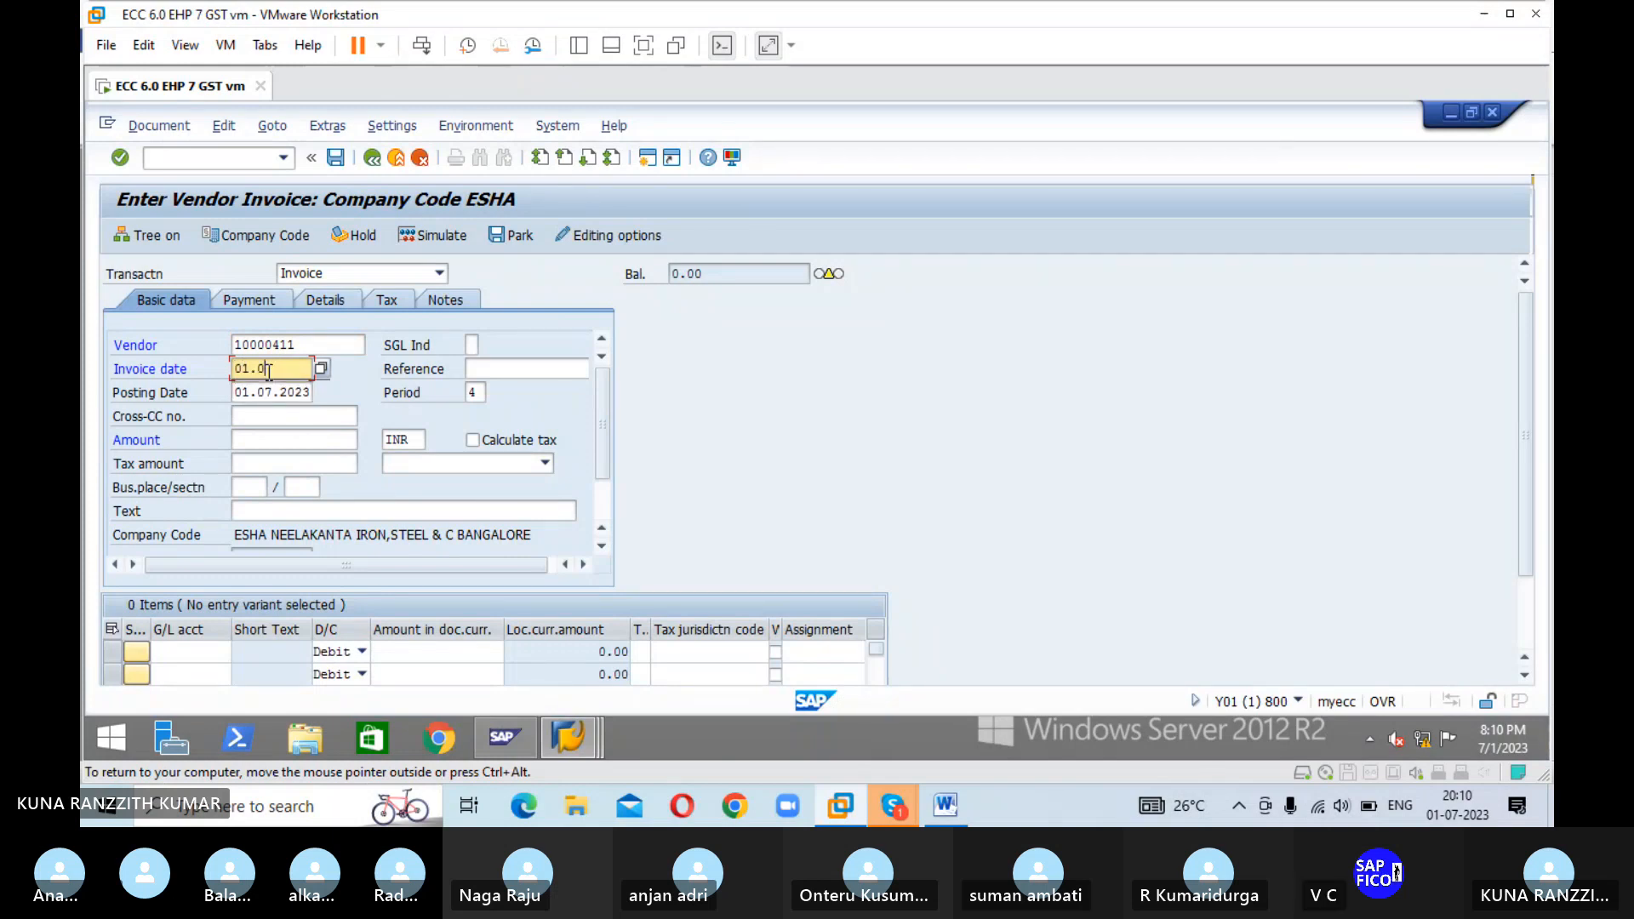
pyautogui.write('7.2023')
pyautogui.press('Tab')
pyautogui.write('invocie')
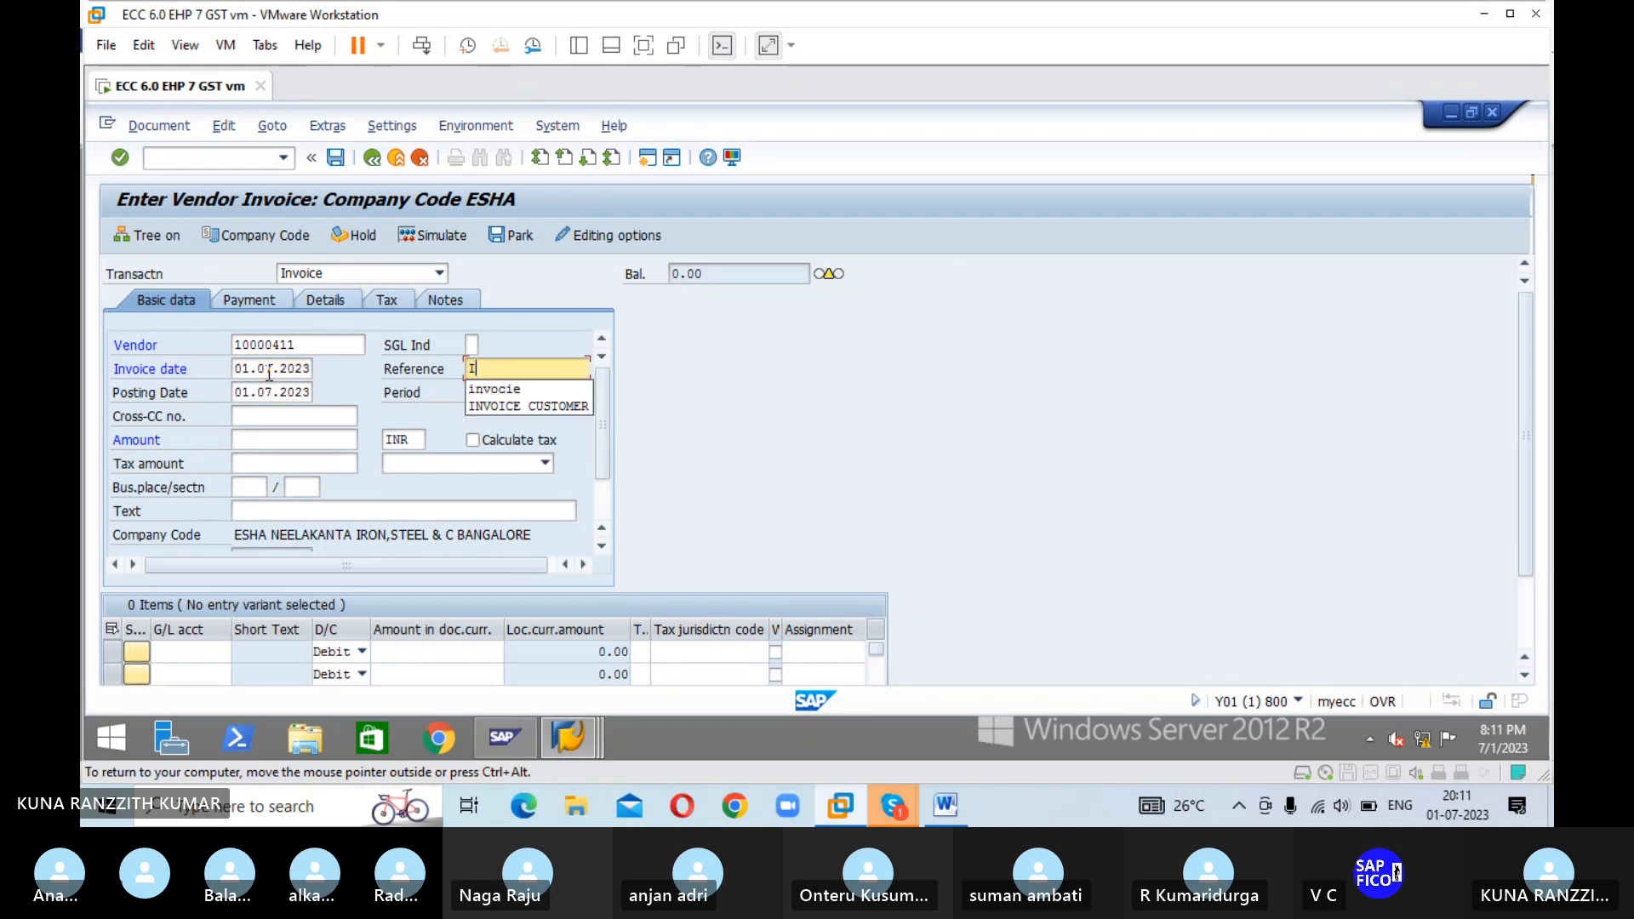
# - Set the invoice amount to 50000 INR and fill in the text with the suggested entry "RAW MATERAIL PURCHASED FROM VENDOR"
pyautogui.click(292, 441)
pyautogui.write('50000')
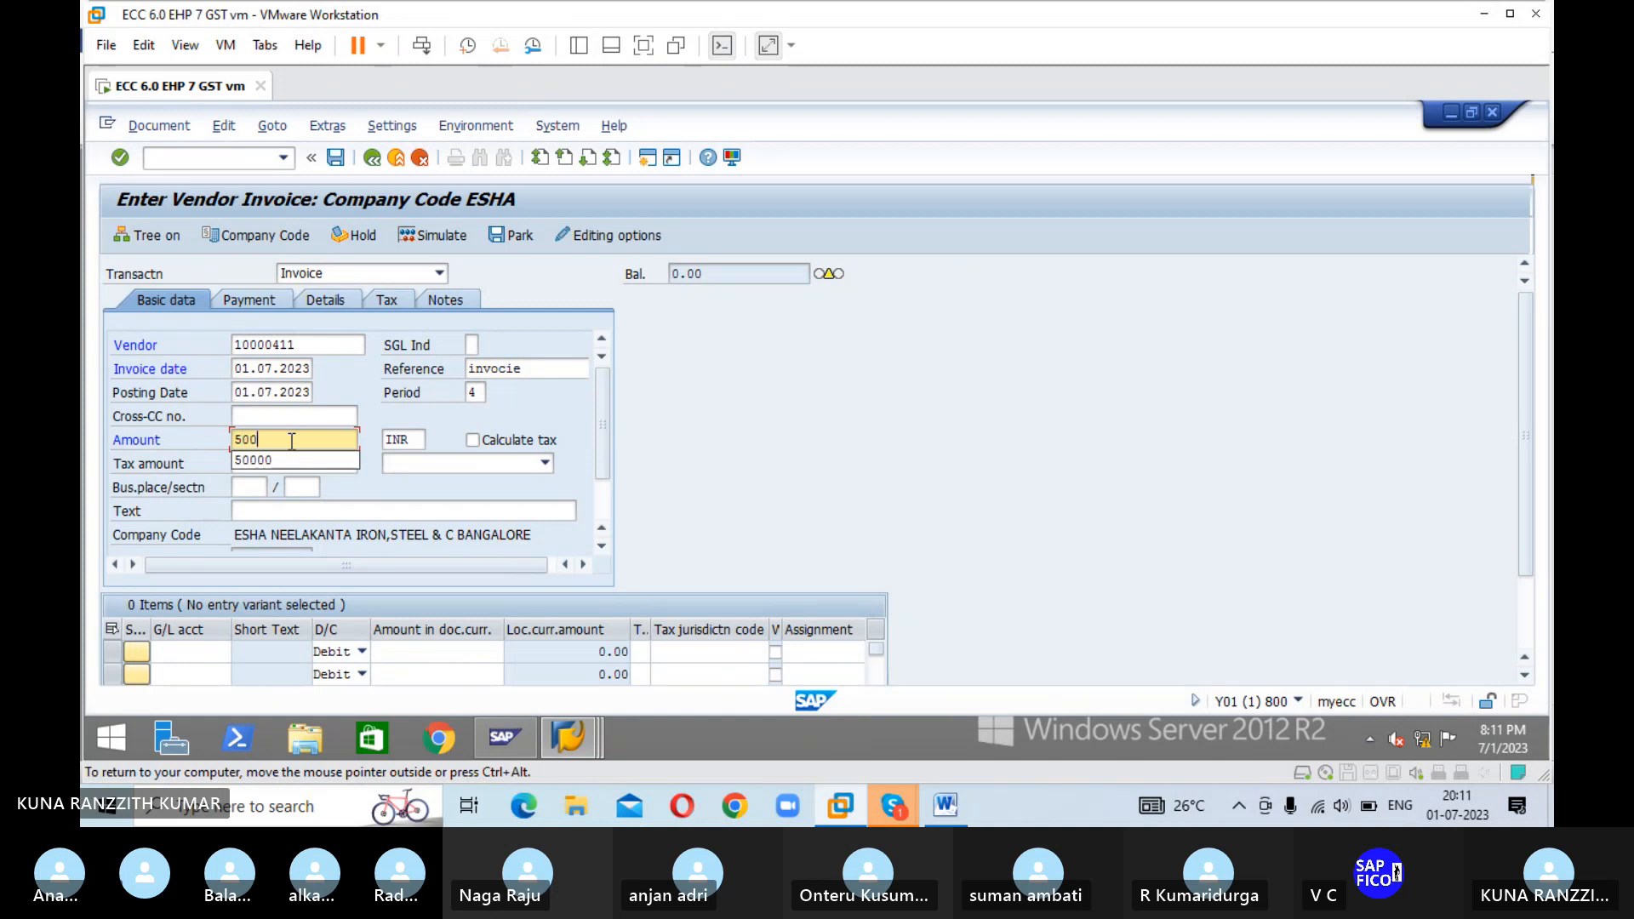
pyautogui.press('Tab')
pyautogui.press('Tab')
pyautogui.press('Tab')
pyautogui.press('Tab')
pyautogui.press('Tab')
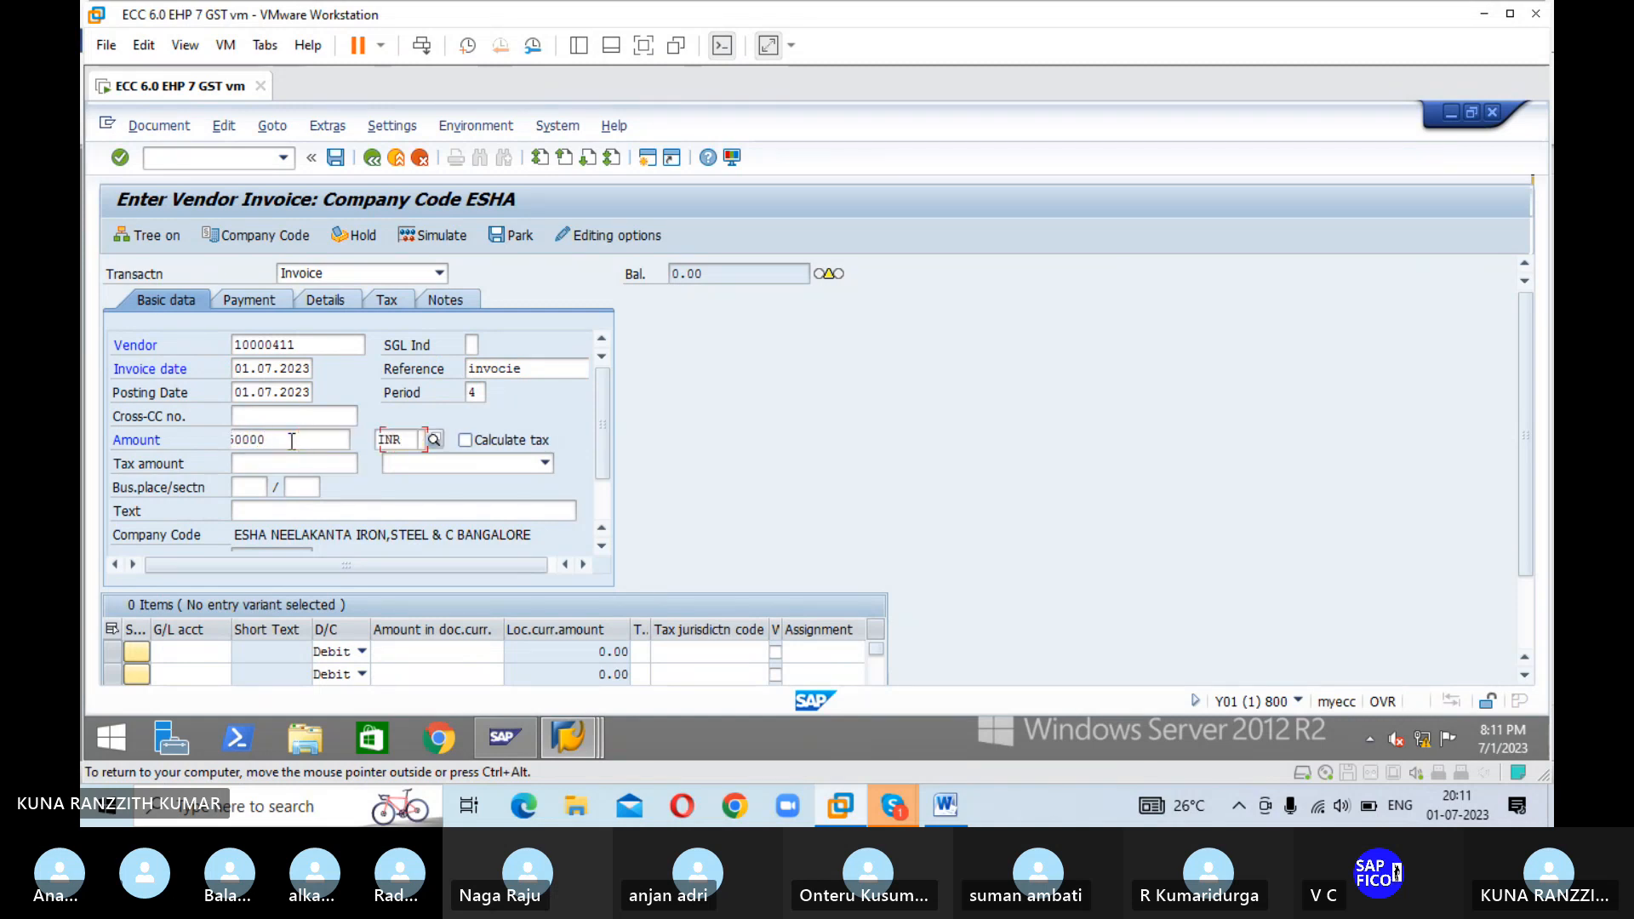
pyautogui.press('Tab')
pyautogui.press('Tab')
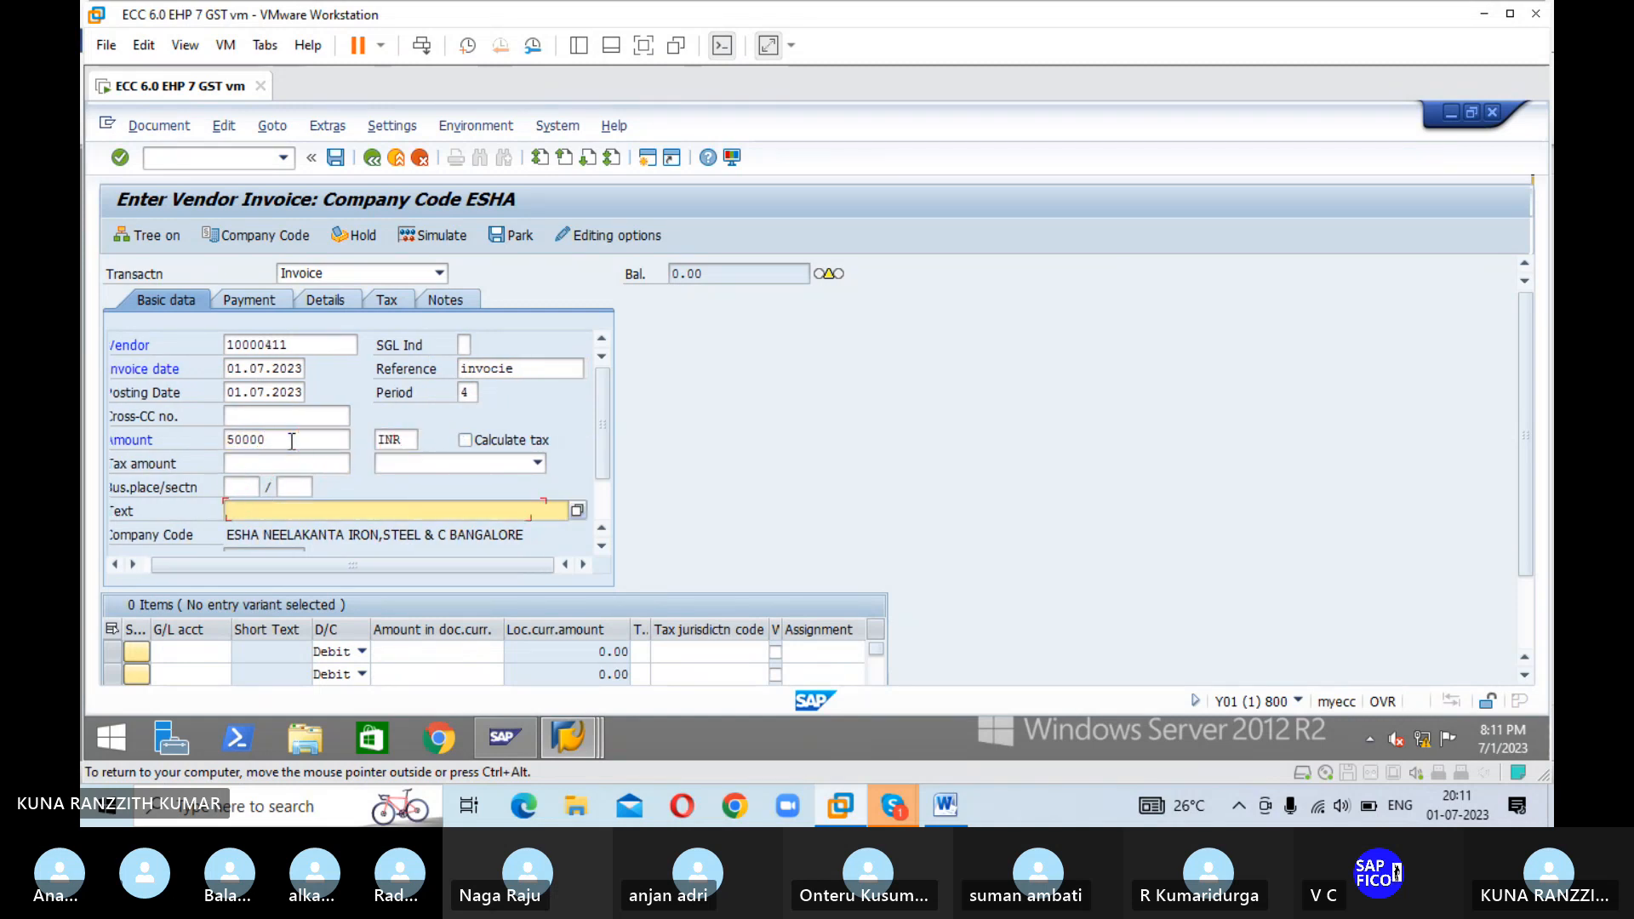
pyautogui.write('R')
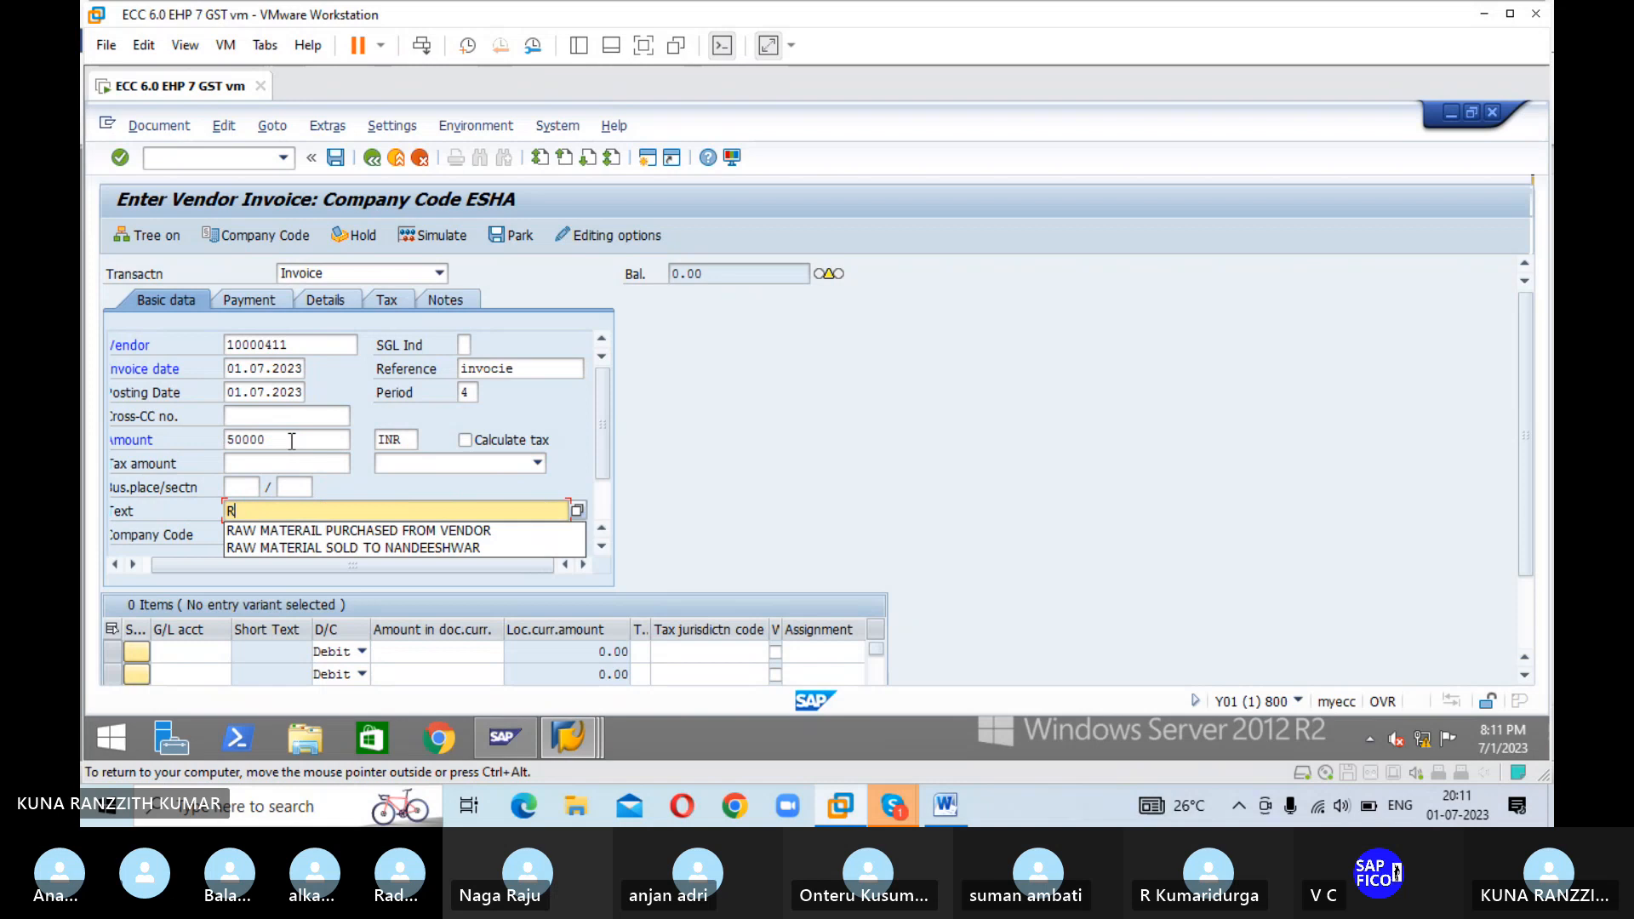
pyautogui.click(376, 530)
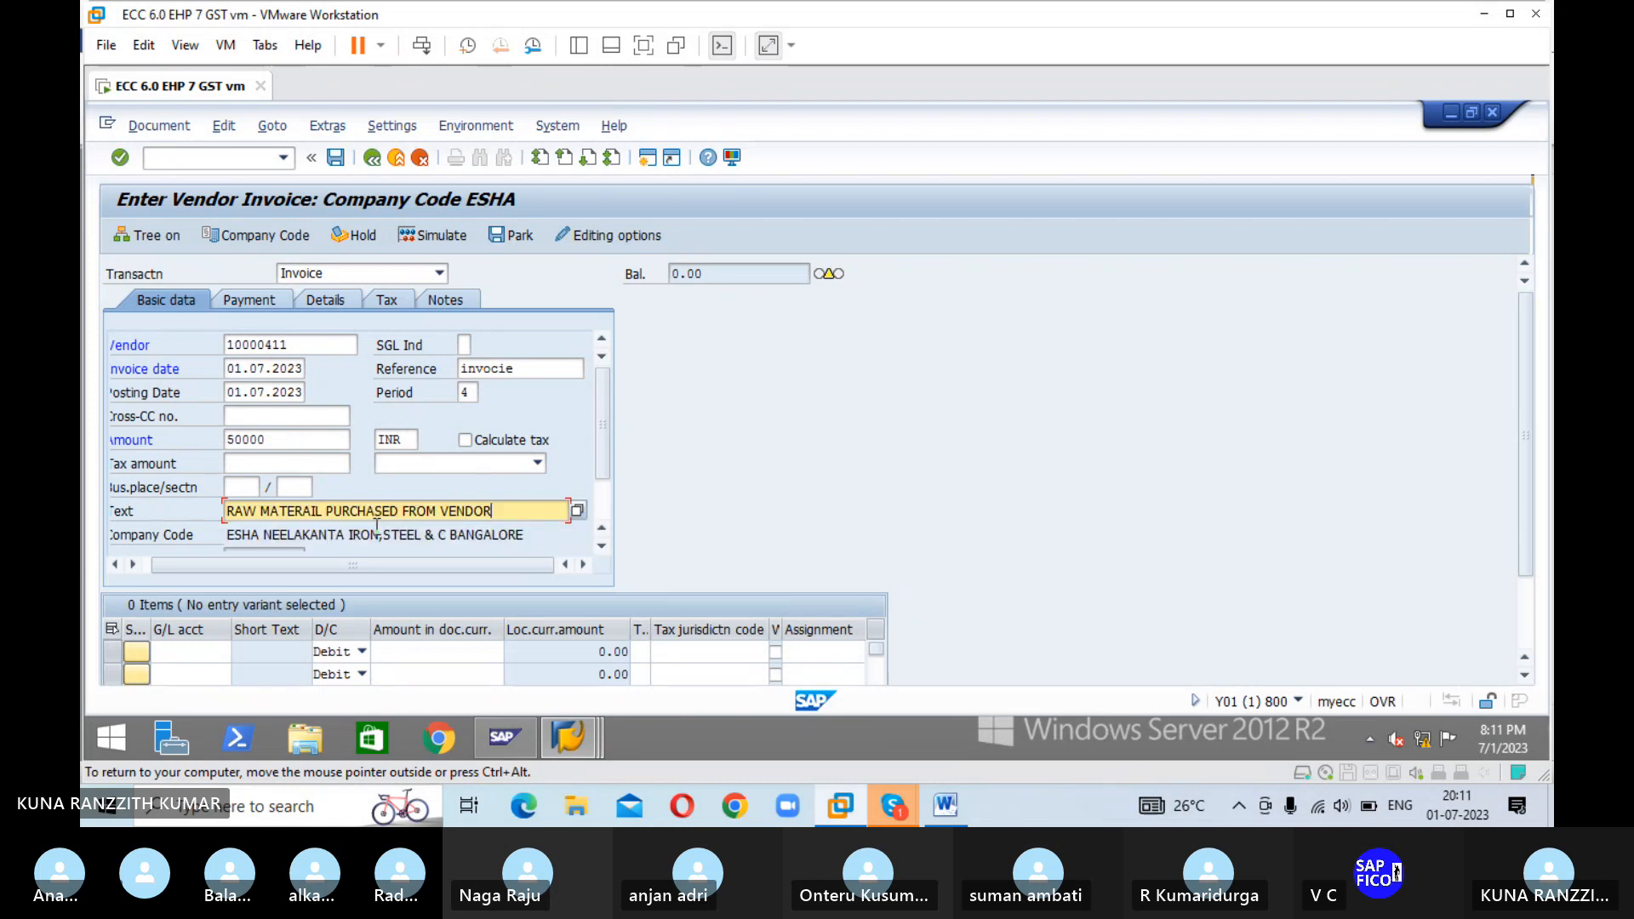
# - Add a first line item debiting the raw material G/L account with an amount of 50000
pyautogui.click(174, 649)
pyautogui.write('200101')
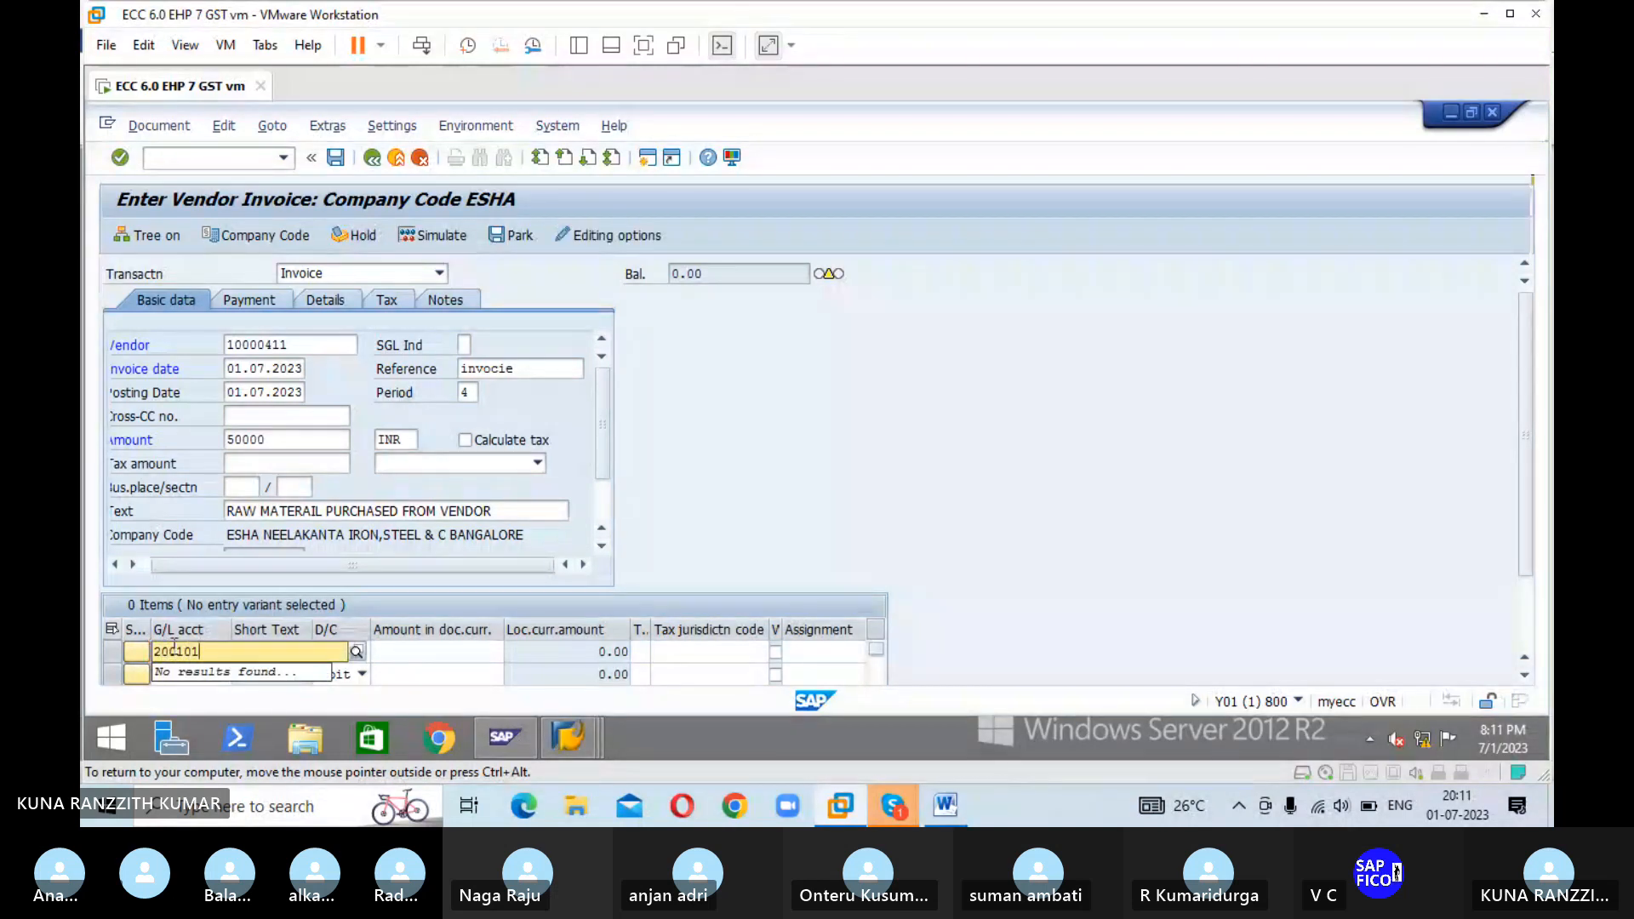
pyautogui.press('Tab')
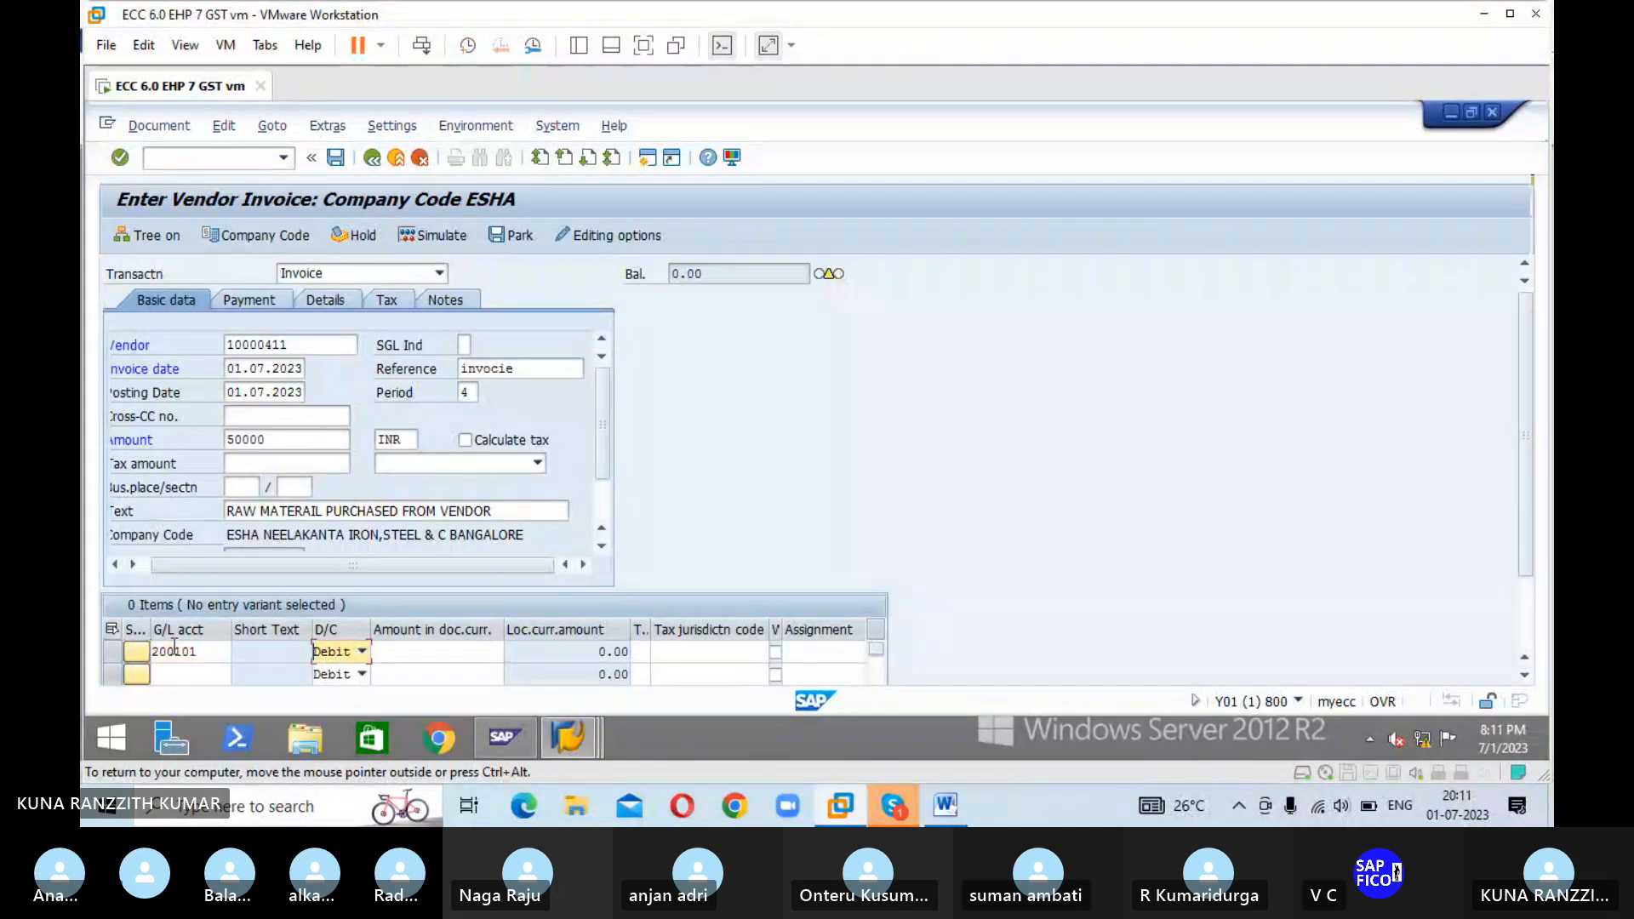
pyautogui.press('Tab')
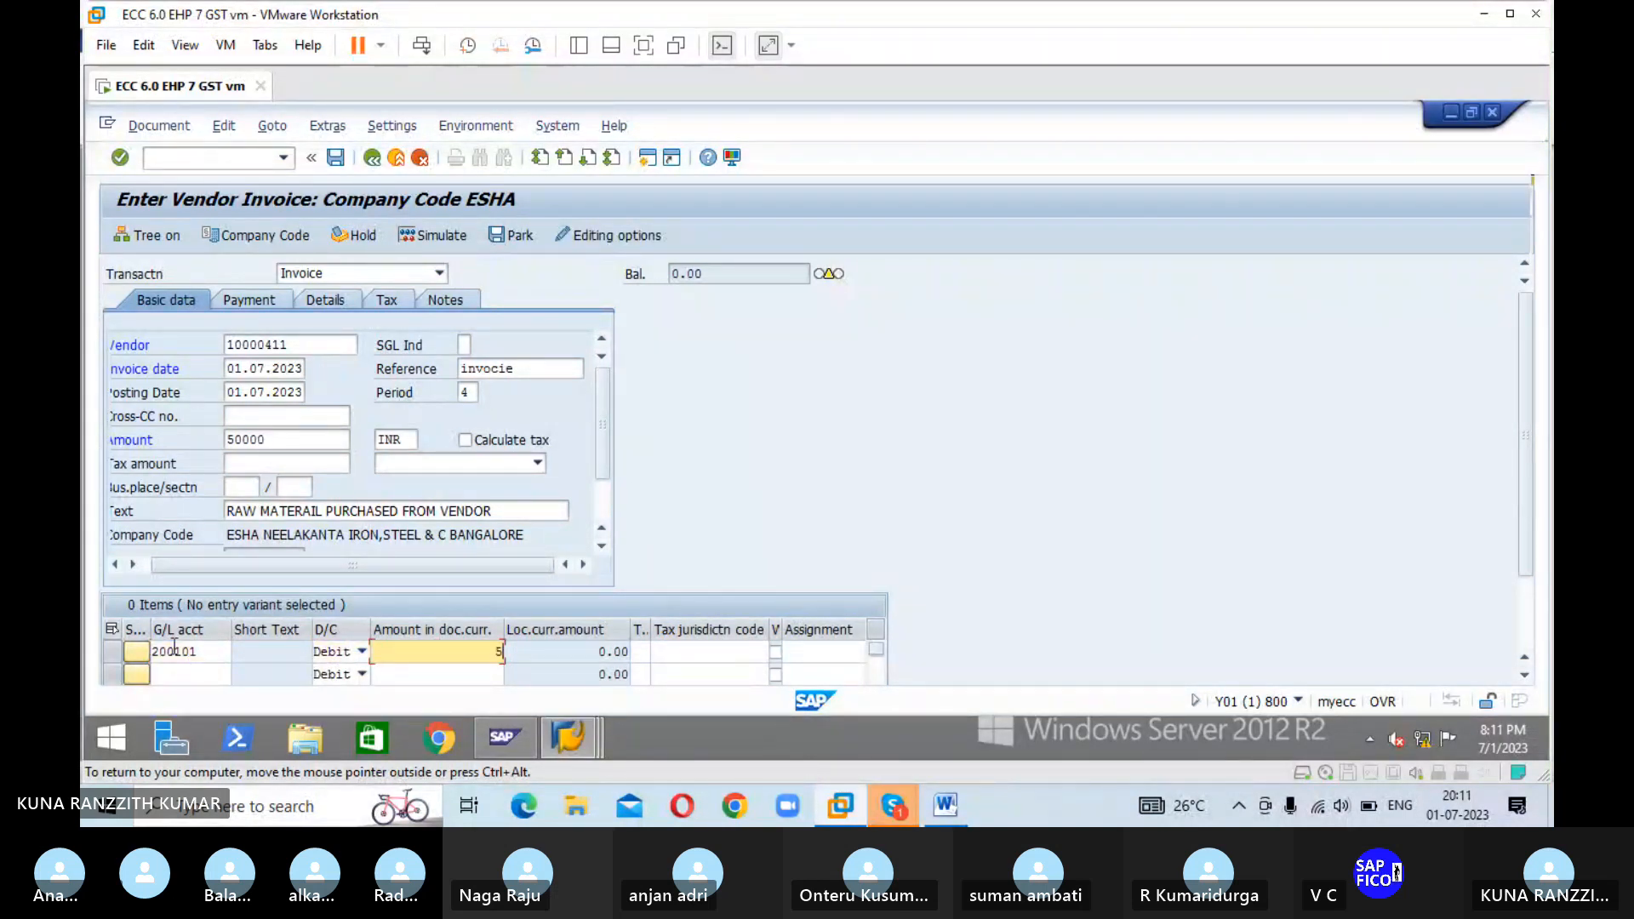
pyautogui.press('Return')
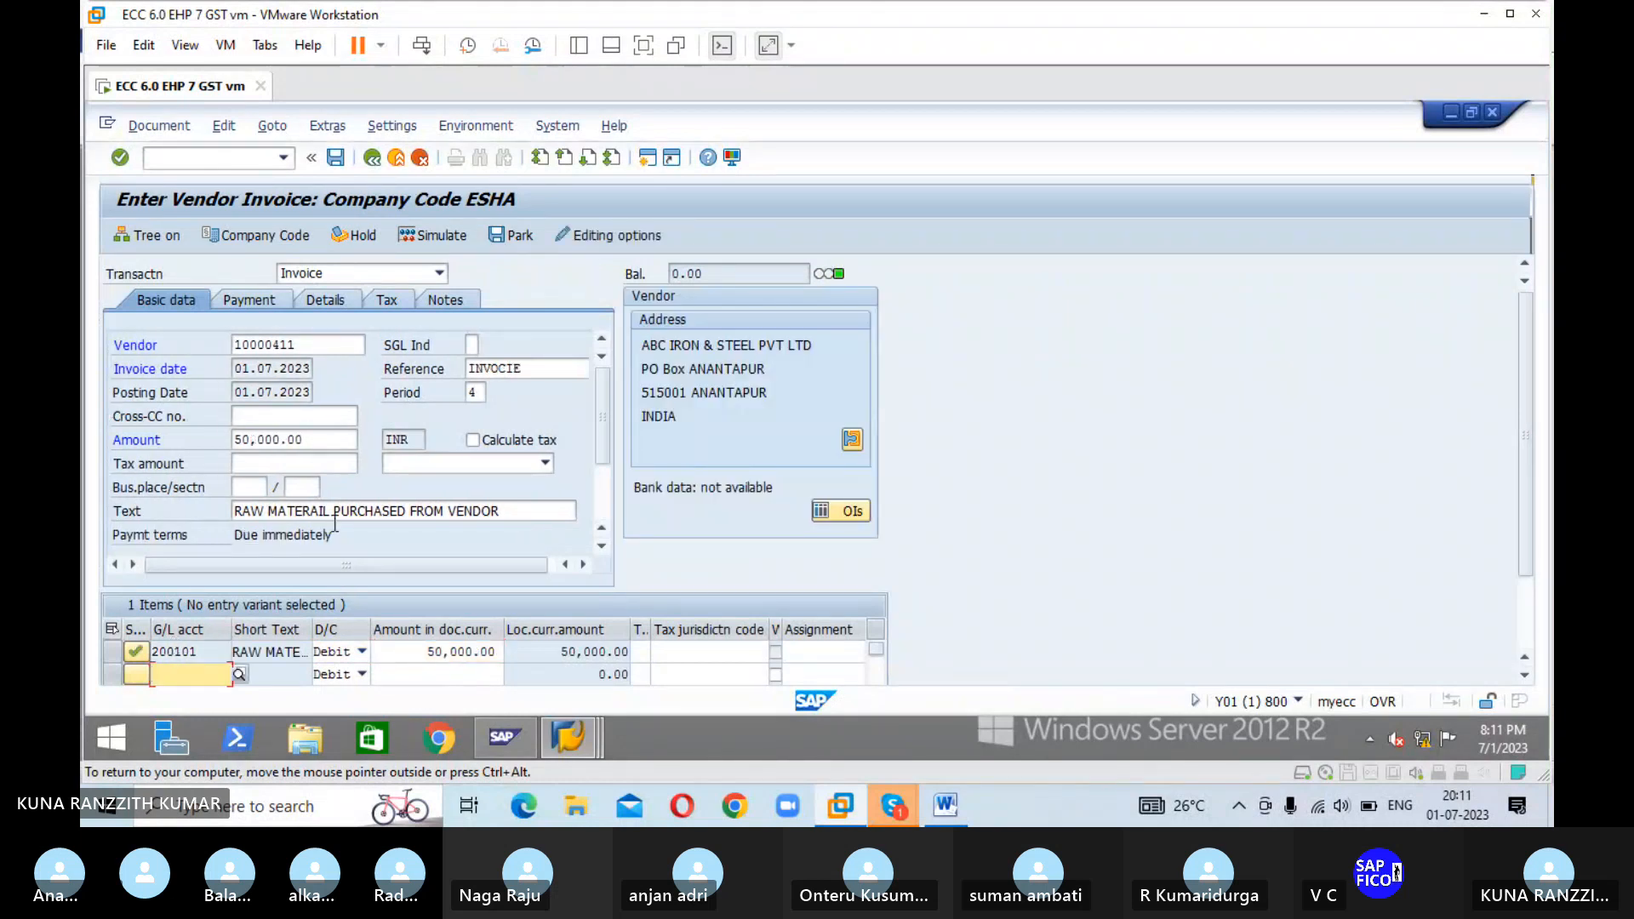
# - Simulate the 50,000 INR vendor invoice and post the document
pyautogui.click(439, 236)
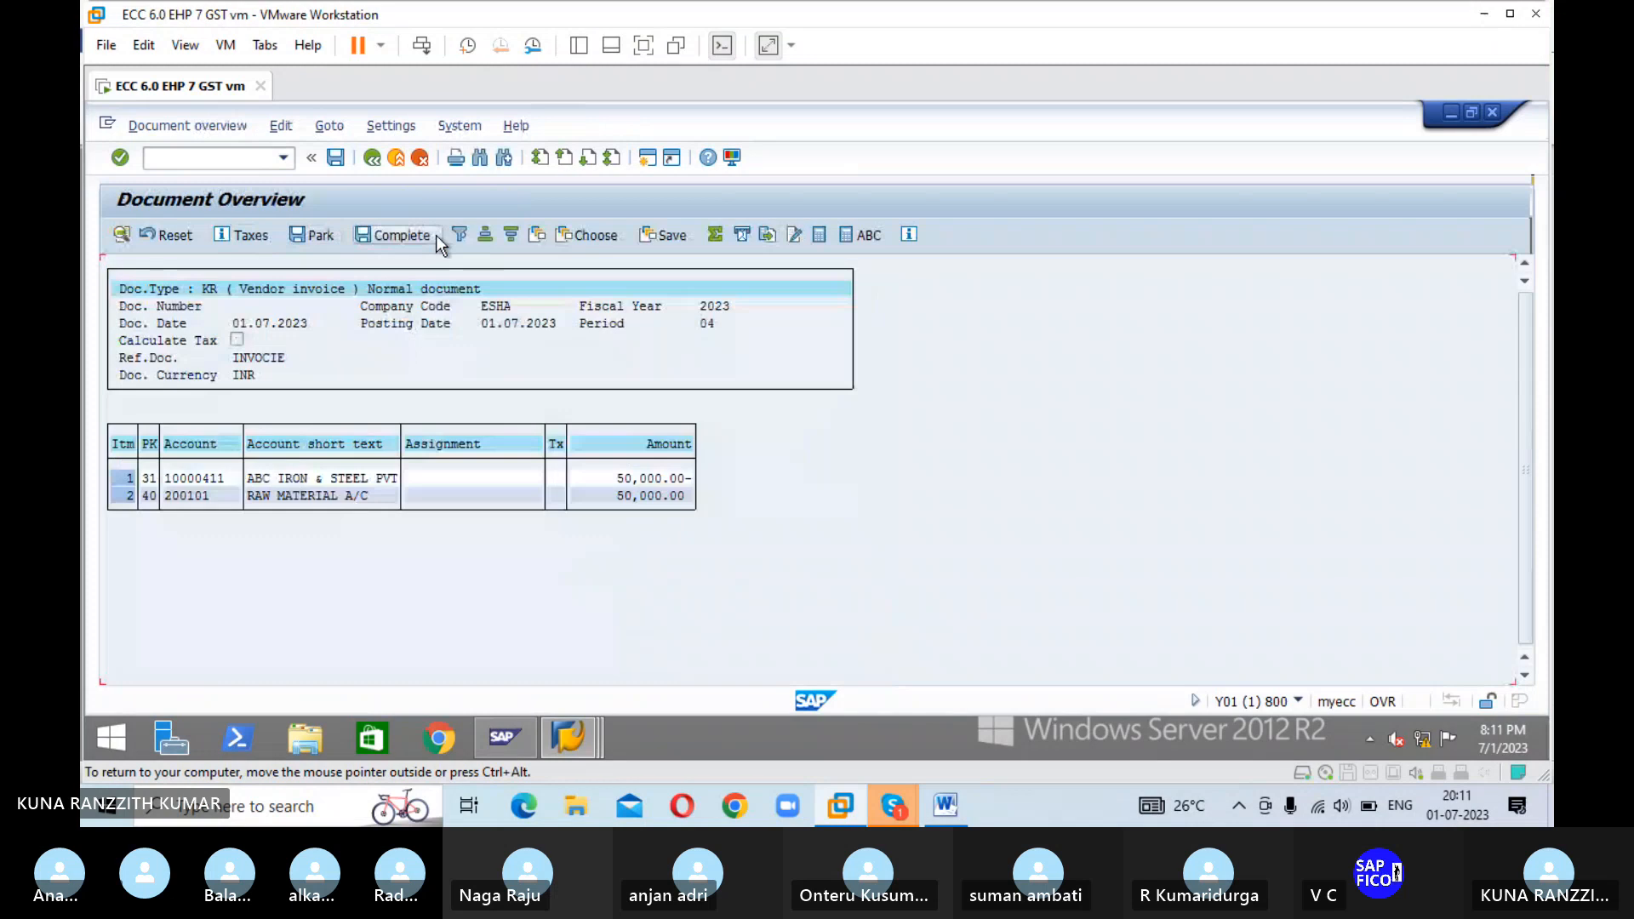
pyautogui.click(335, 158)
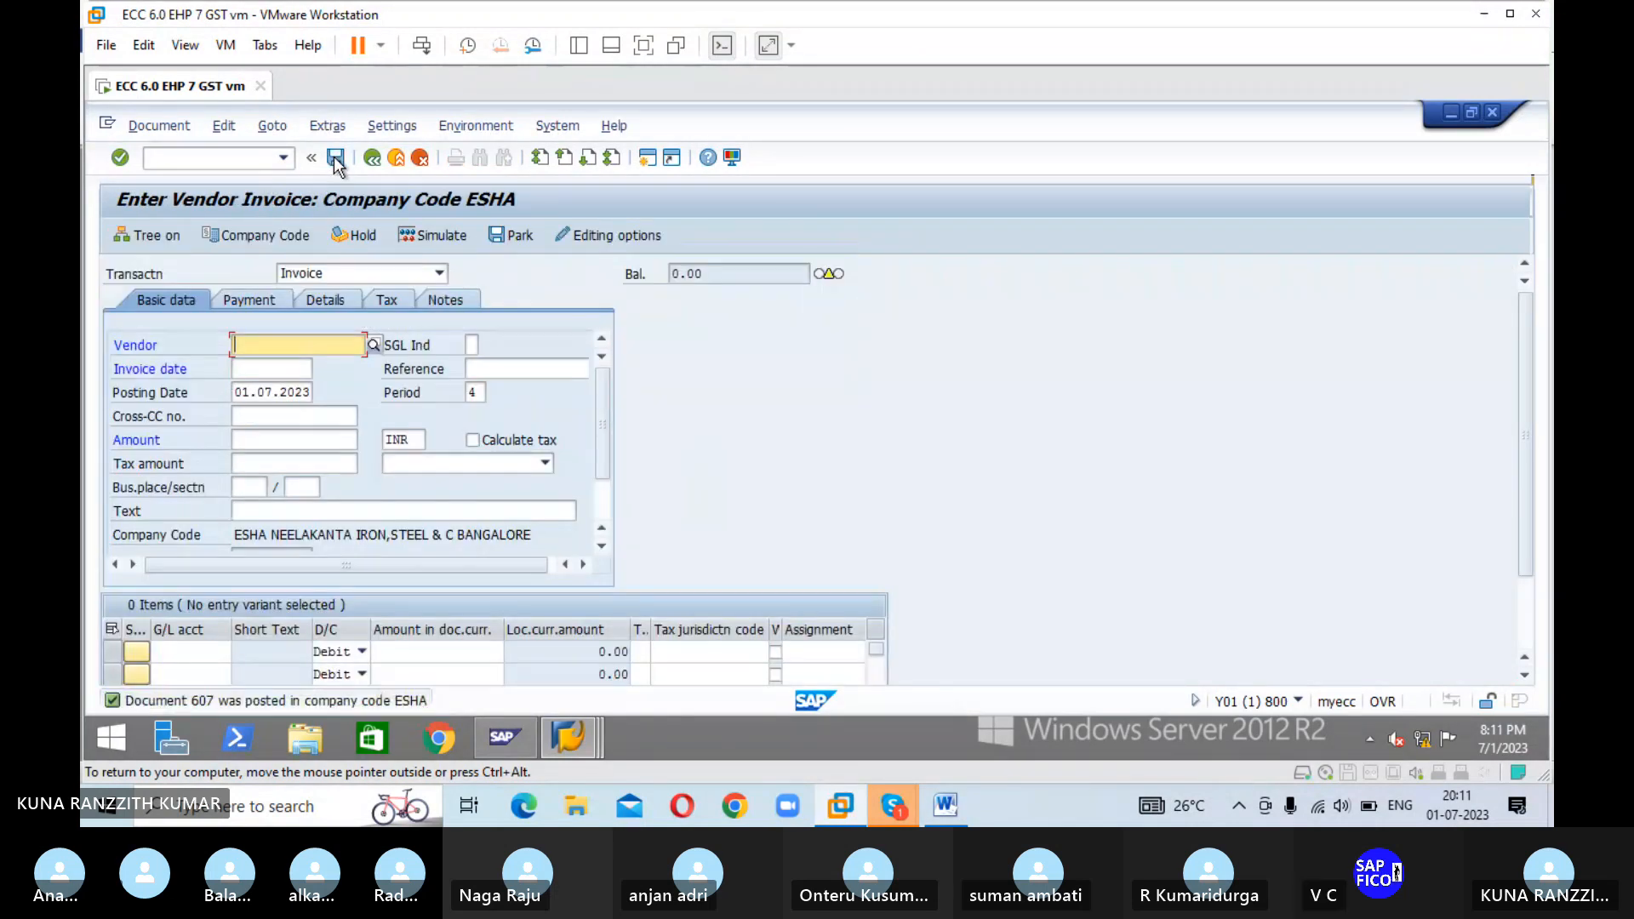
# - Select ABC IRON & STEEL PVT LTD from the vendors of company code ESHA for the next invoice
pyautogui.click(374, 344)
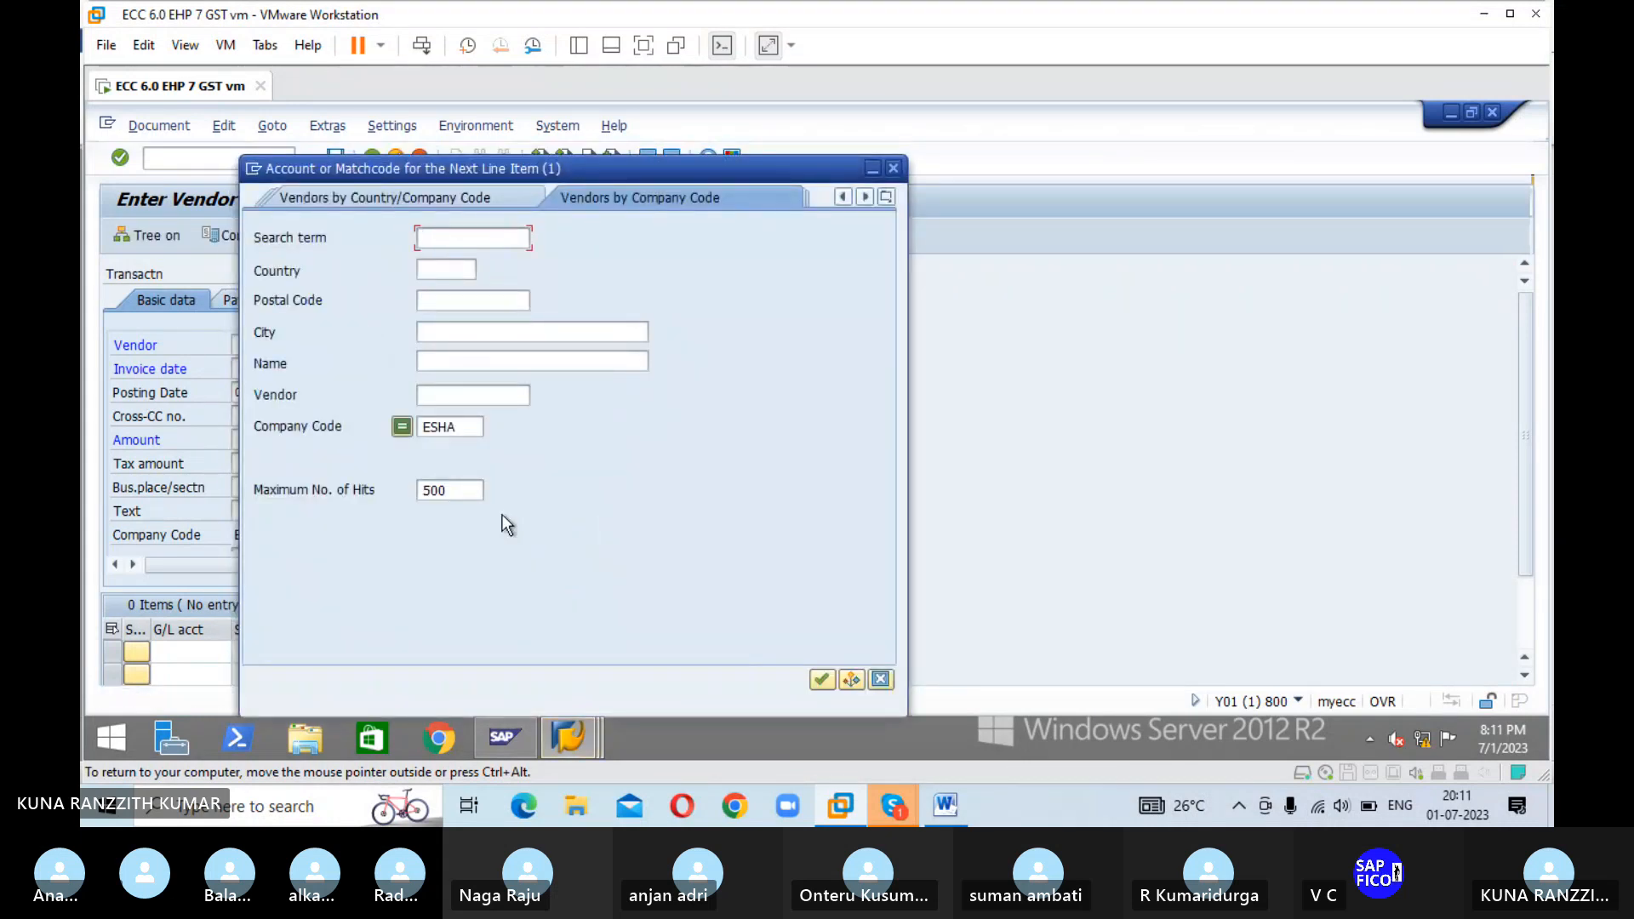
pyautogui.click(822, 679)
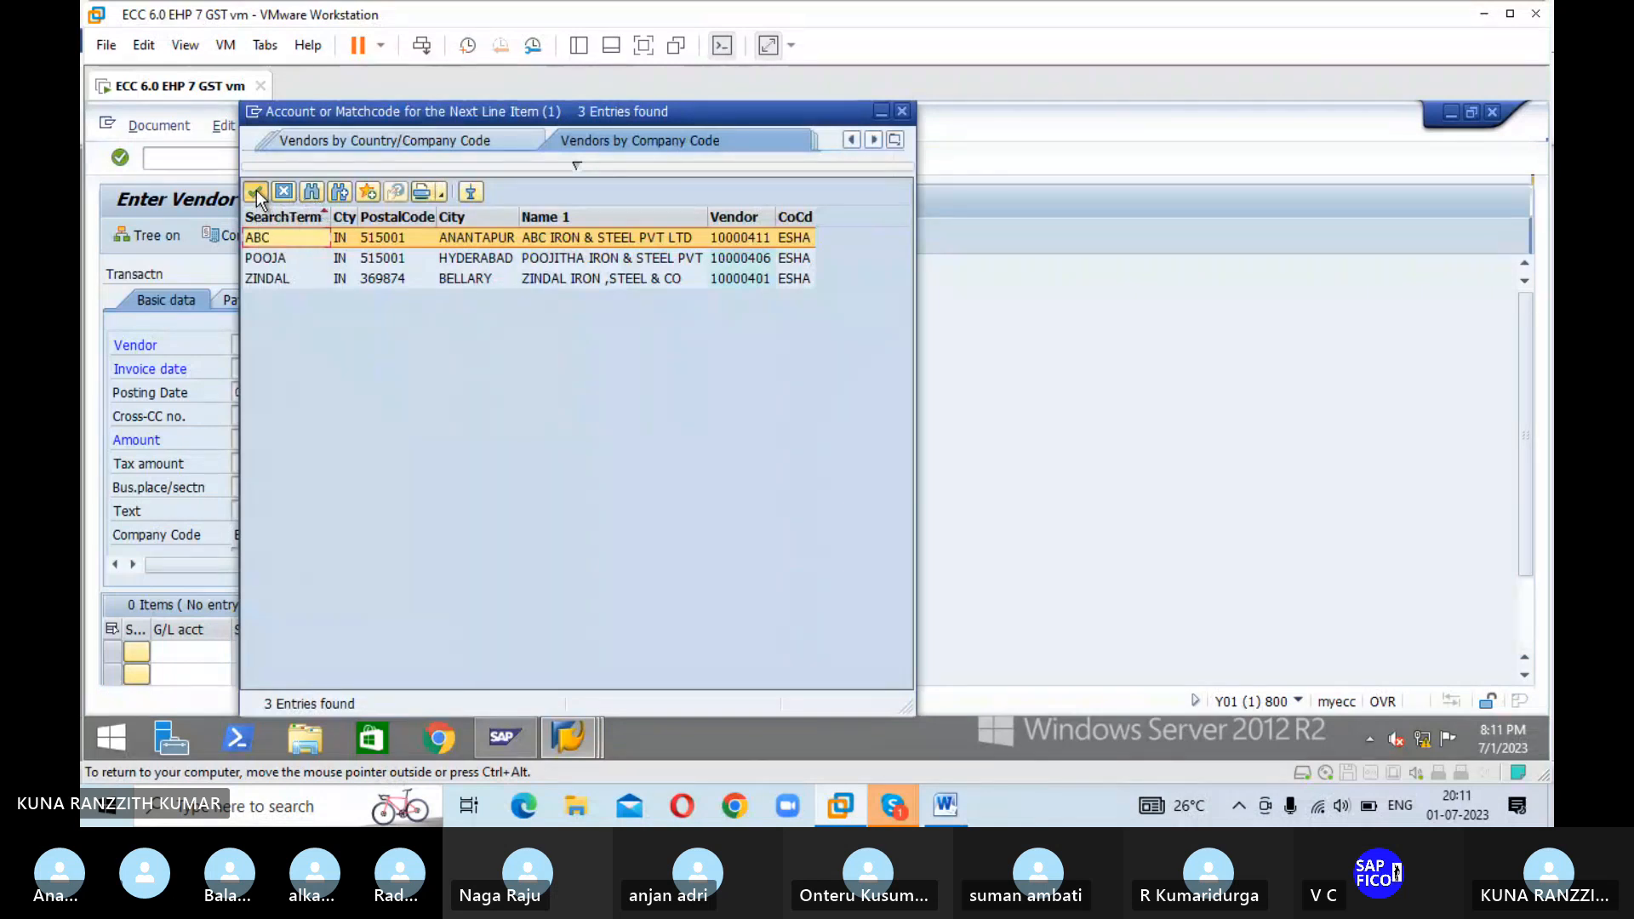
pyautogui.click(257, 191)
# - Enter 01.07.2023 as the invoice date and choose the suggested reference "invocie"
pyautogui.click(276, 372)
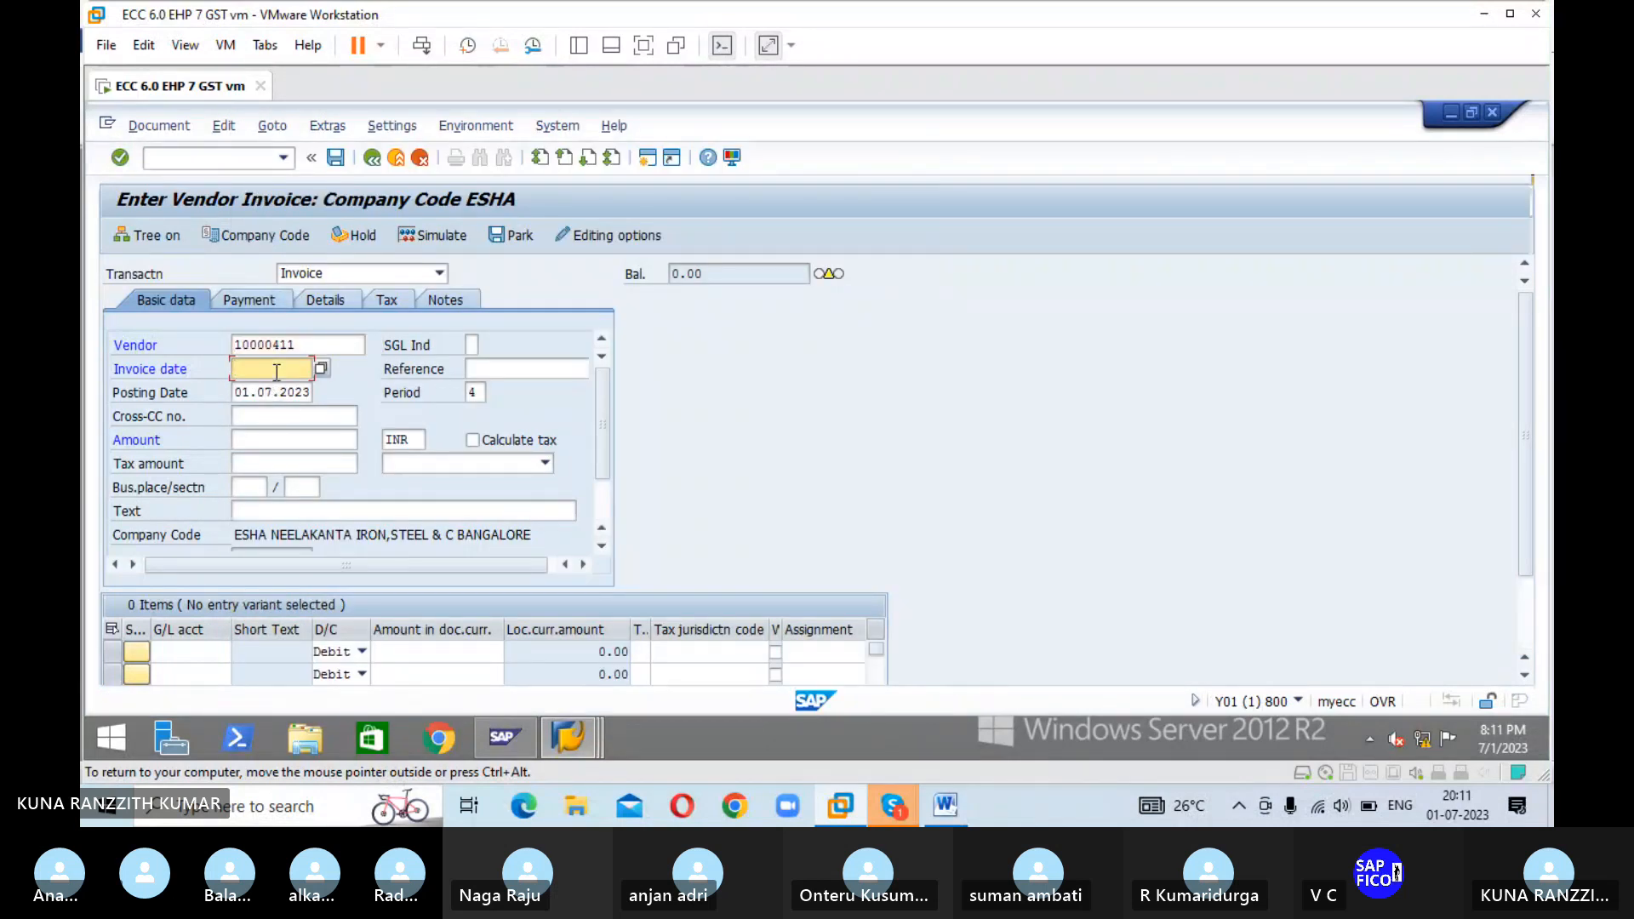
pyautogui.write('01.07')
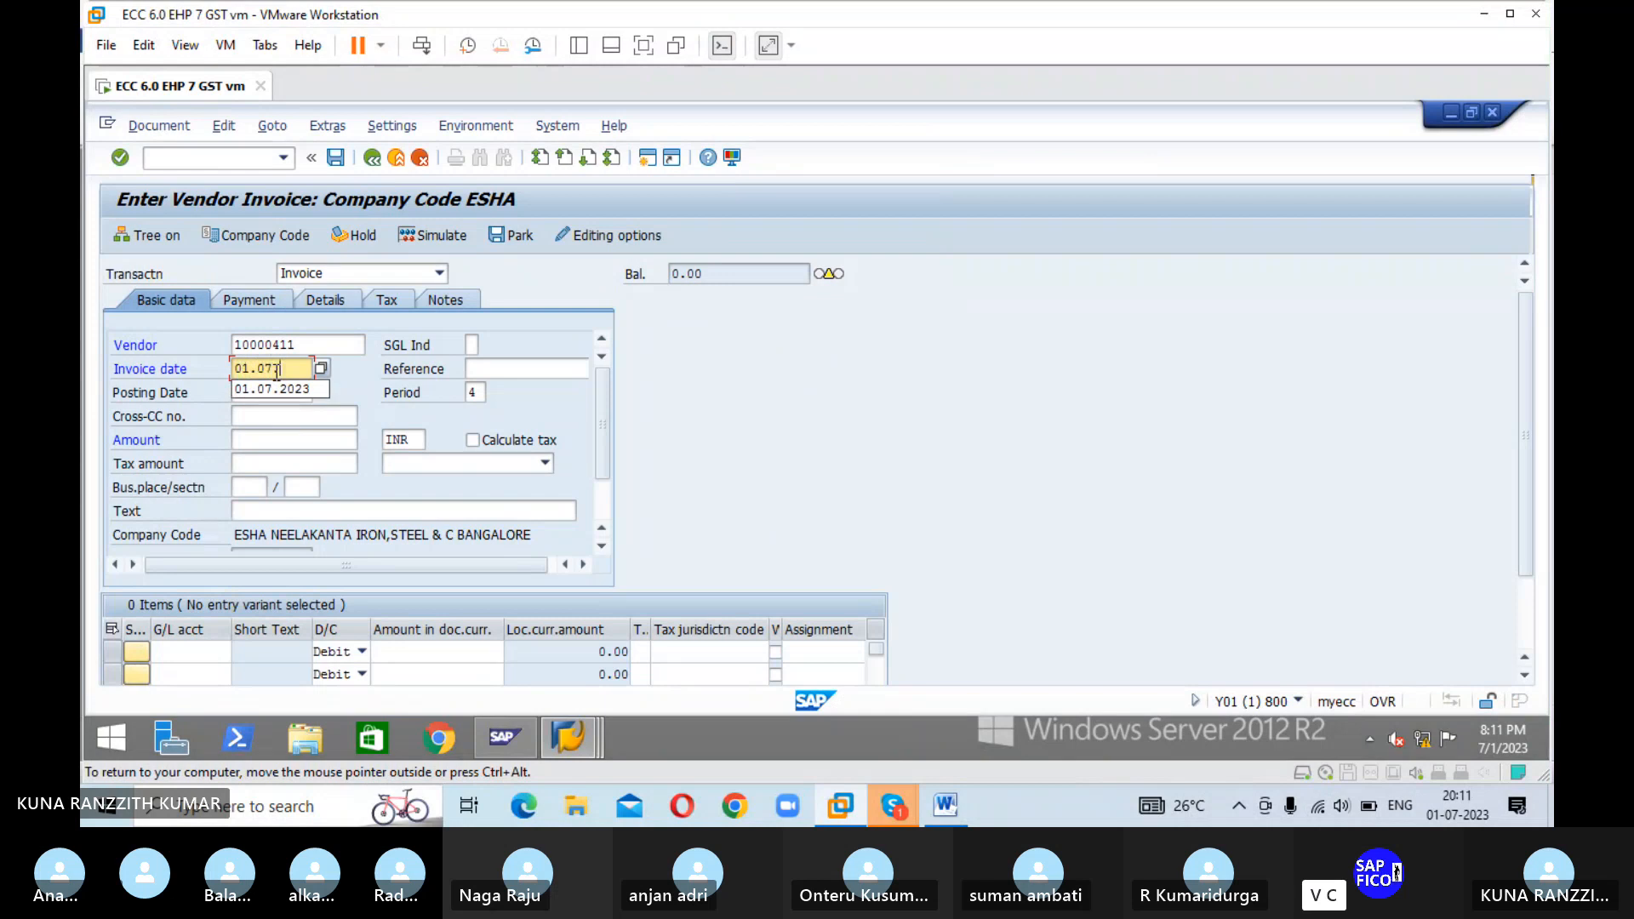
pyautogui.write('.2023')
pyautogui.press('Tab')
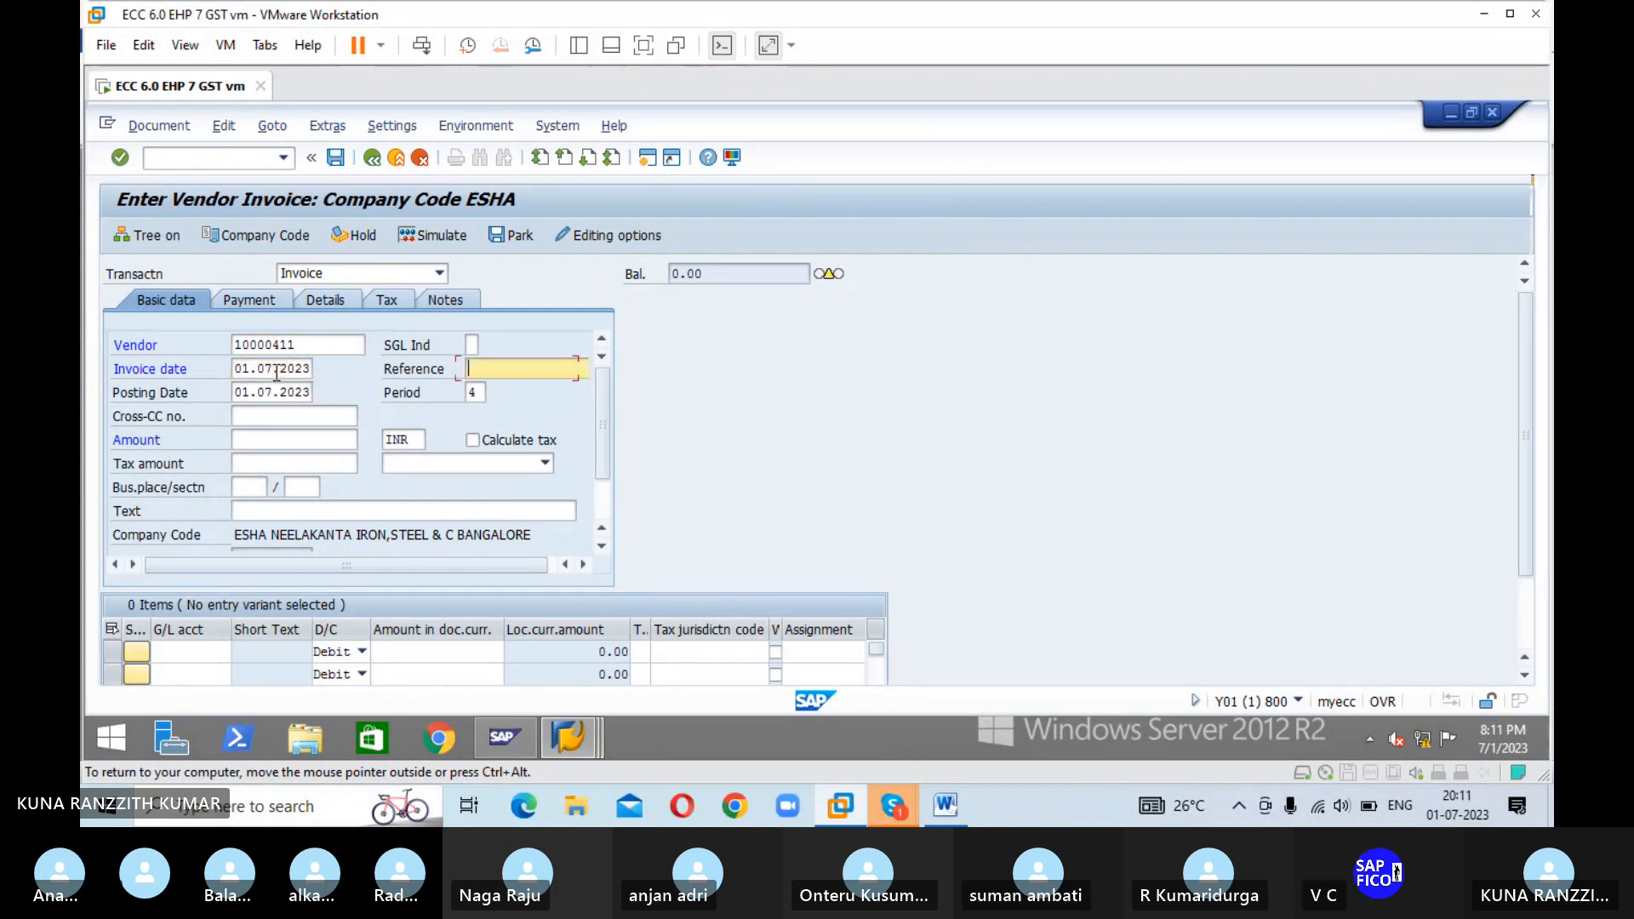
pyautogui.write('I')
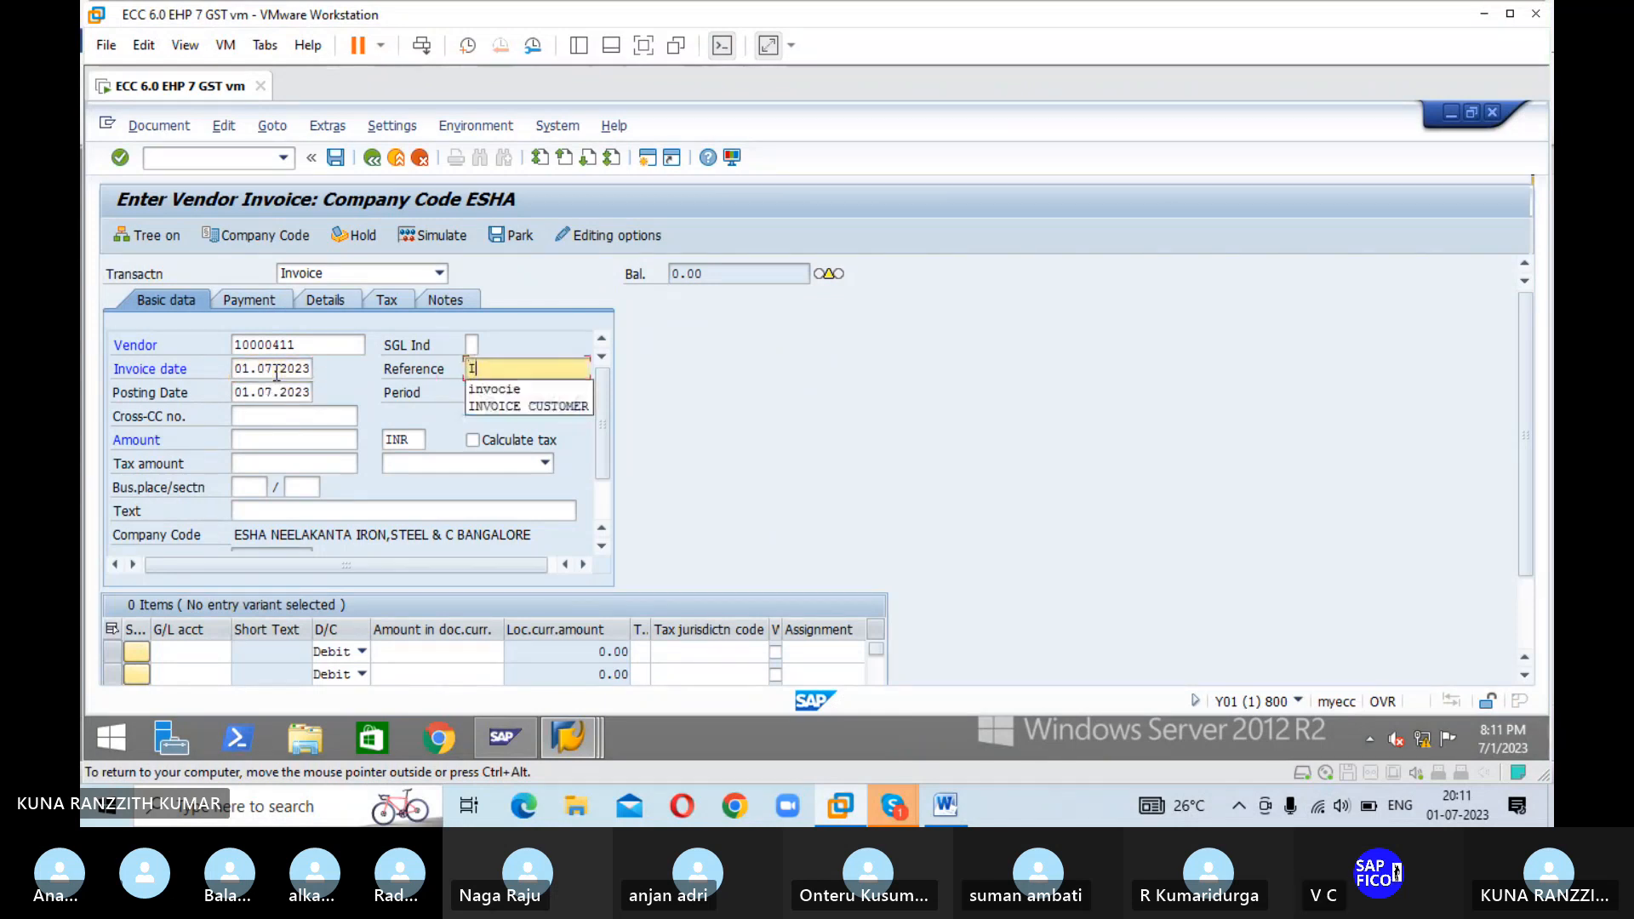
pyautogui.click(490, 388)
# - Set the invoice amount to 75000 INR and fill in the text with the suggested entry "RAW MATERAIL PURCHASED FROM VENDOR"
pyautogui.click(320, 442)
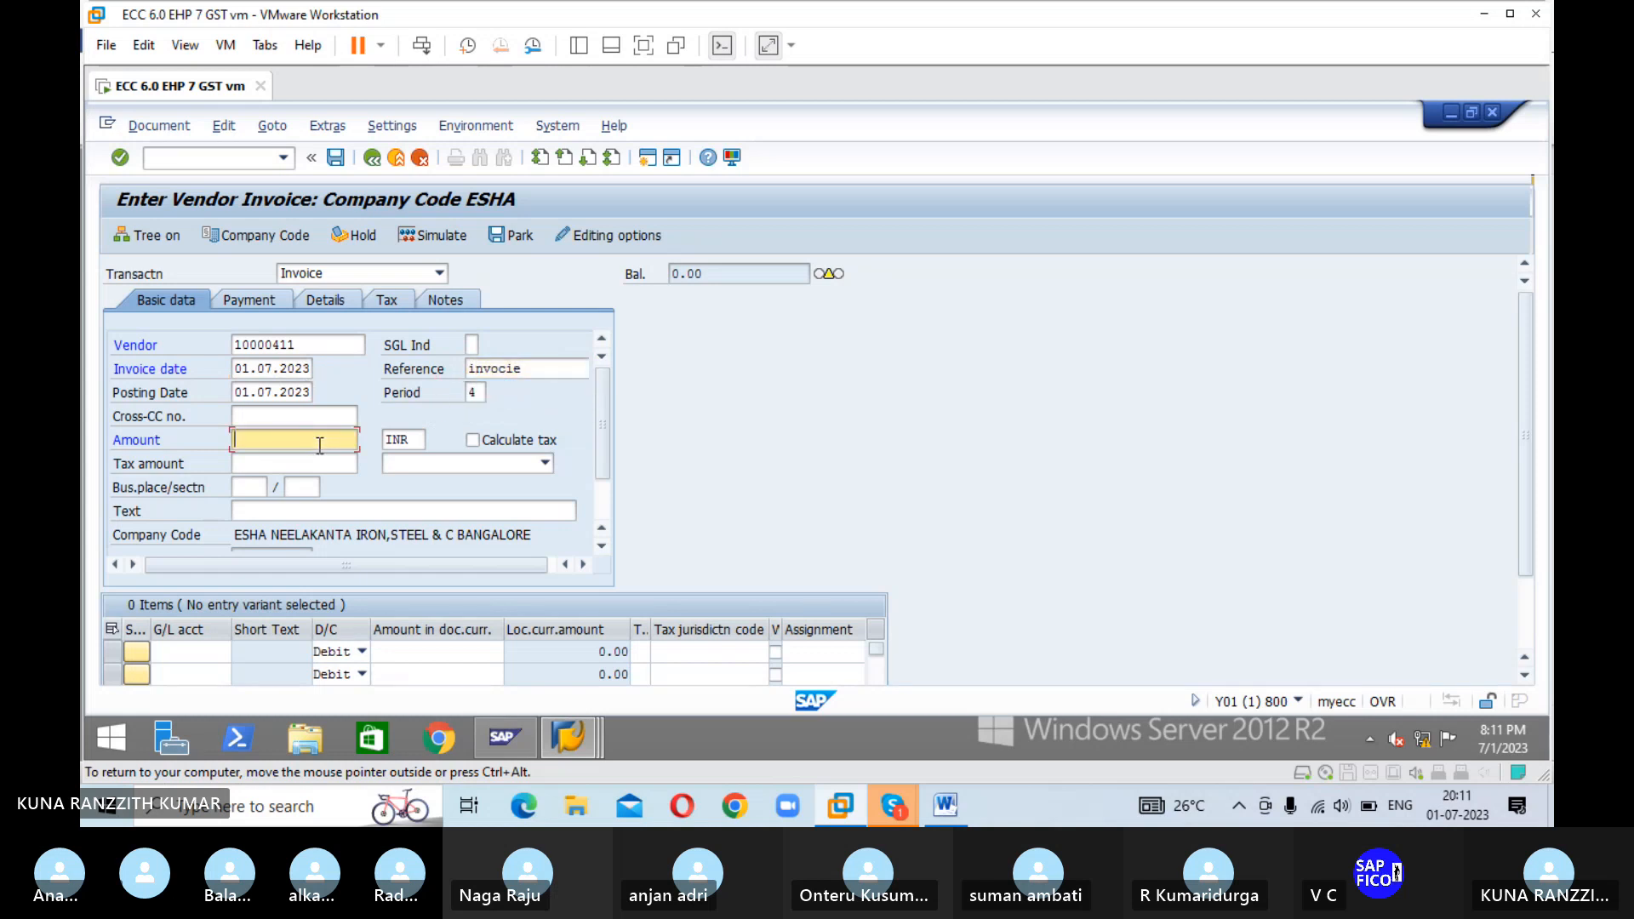
pyautogui.write('75000')
pyautogui.press('Tab')
pyautogui.press('Tab')
pyautogui.press('Tab')
pyautogui.press('Tab')
pyautogui.press('Tab')
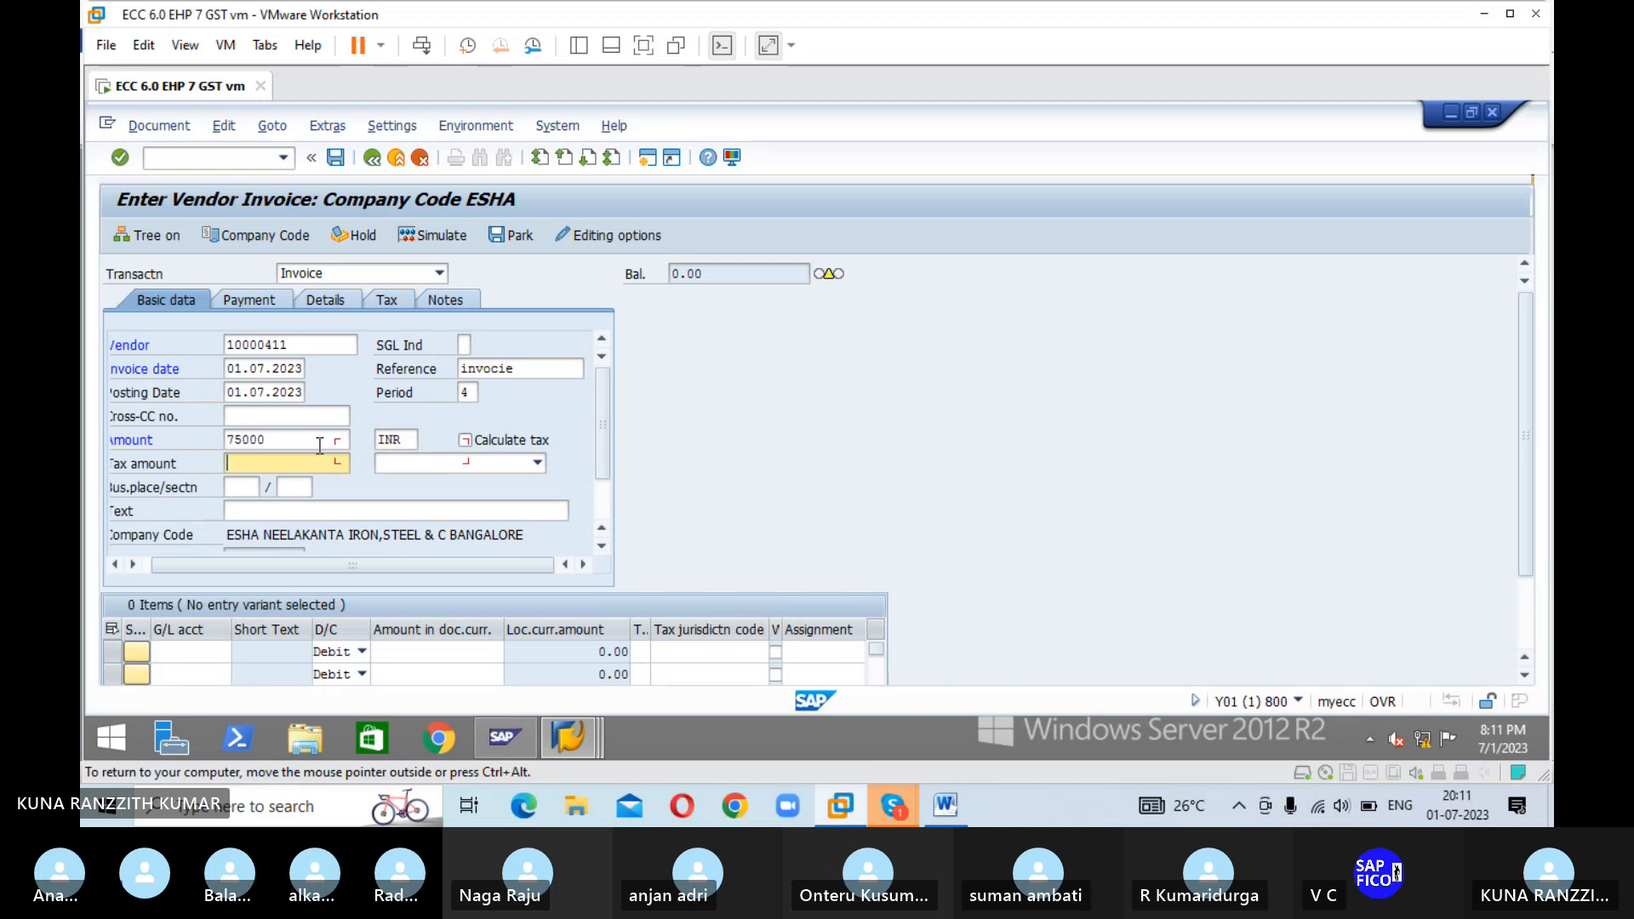
pyautogui.press('Tab')
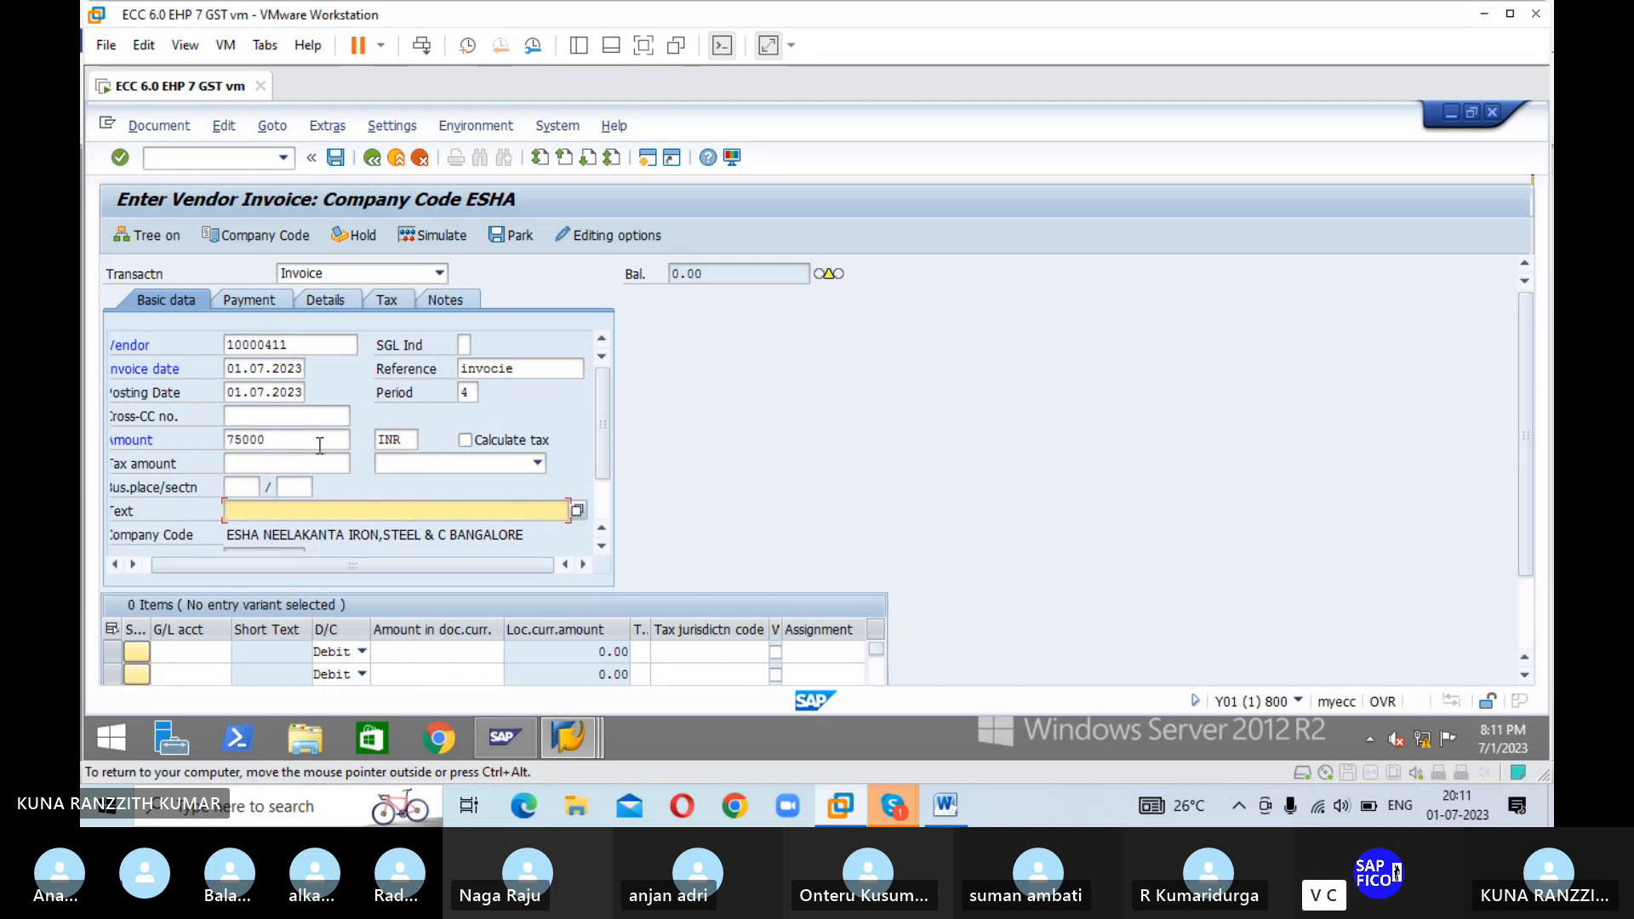
pyautogui.write('R')
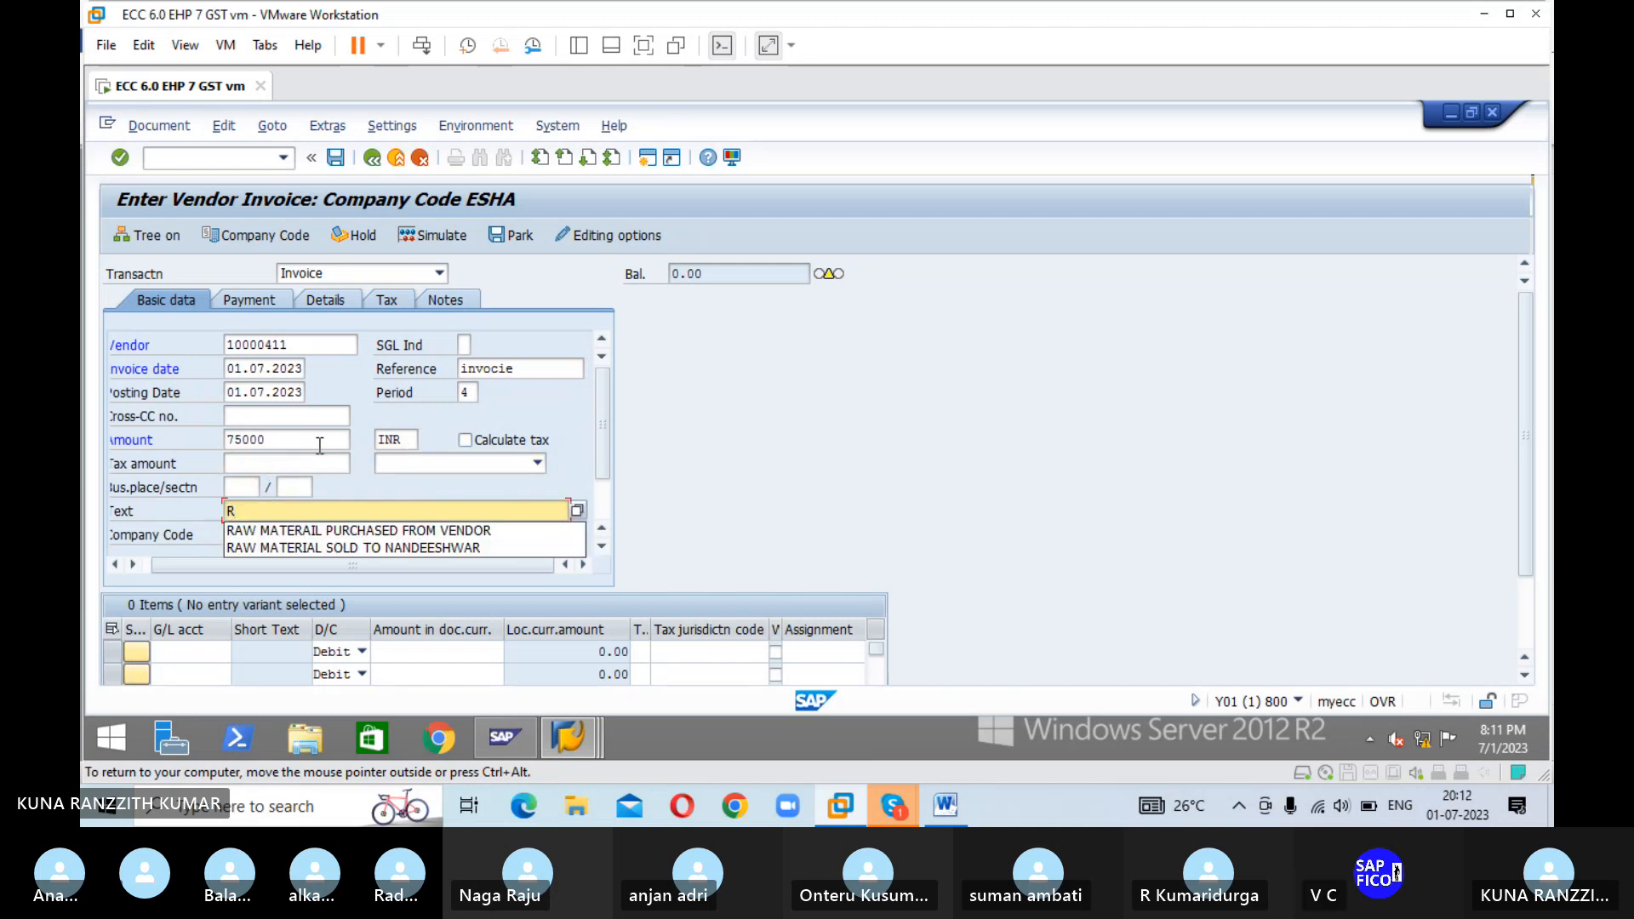
pyautogui.click(314, 530)
# - Add a first line item debiting the raw material G/L account with an amount of 75000
pyautogui.click(197, 656)
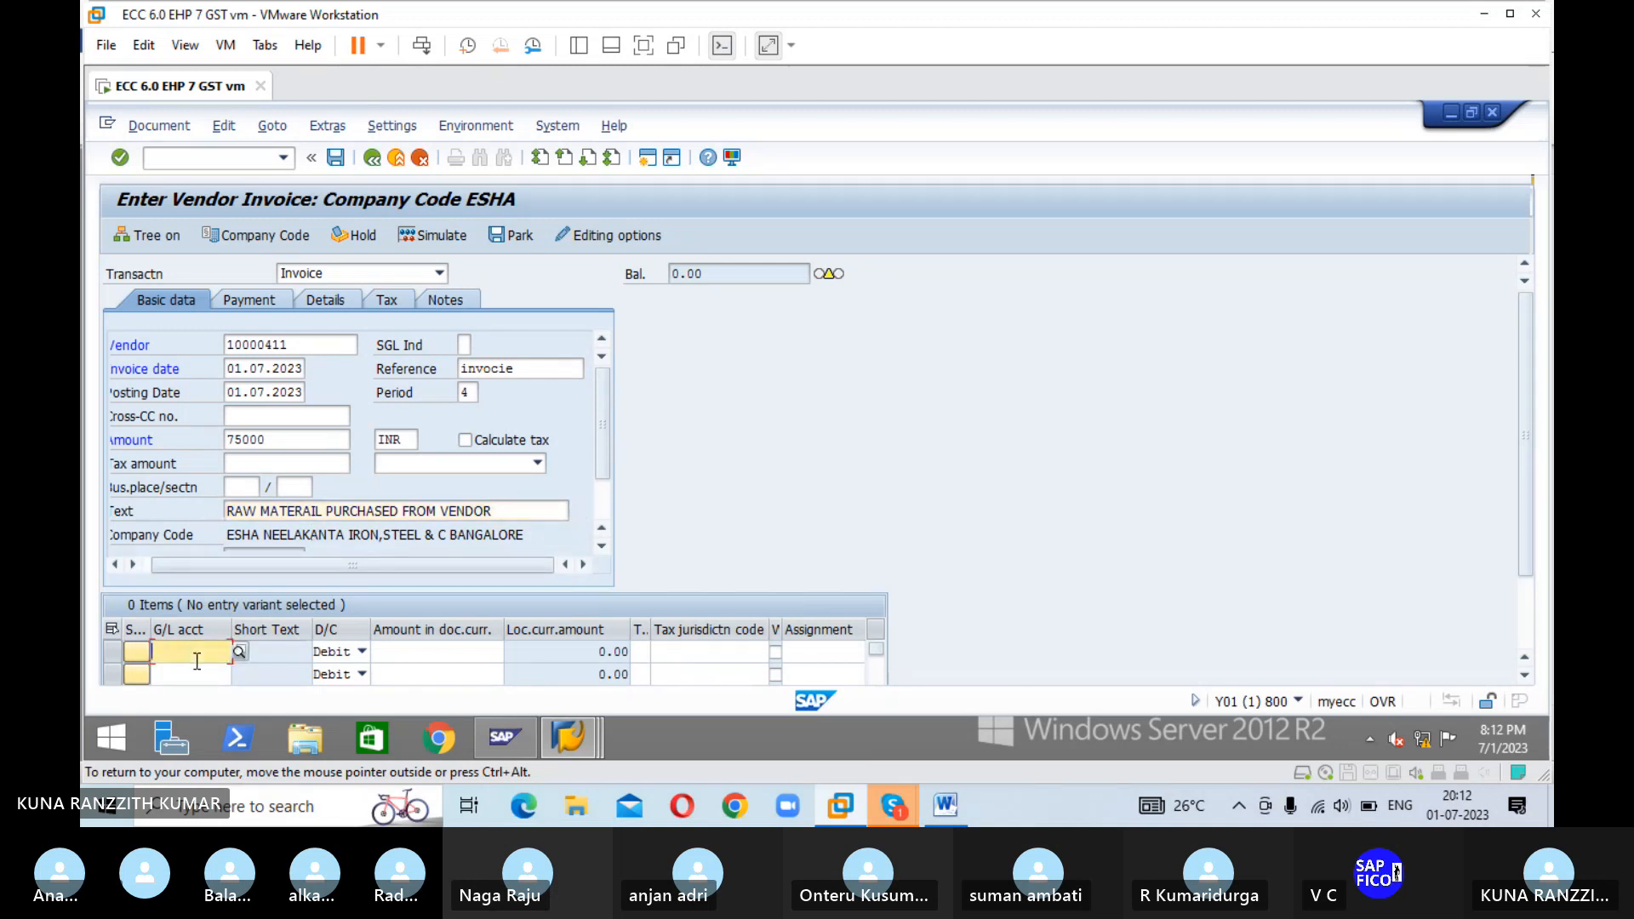
pyautogui.write('20010')
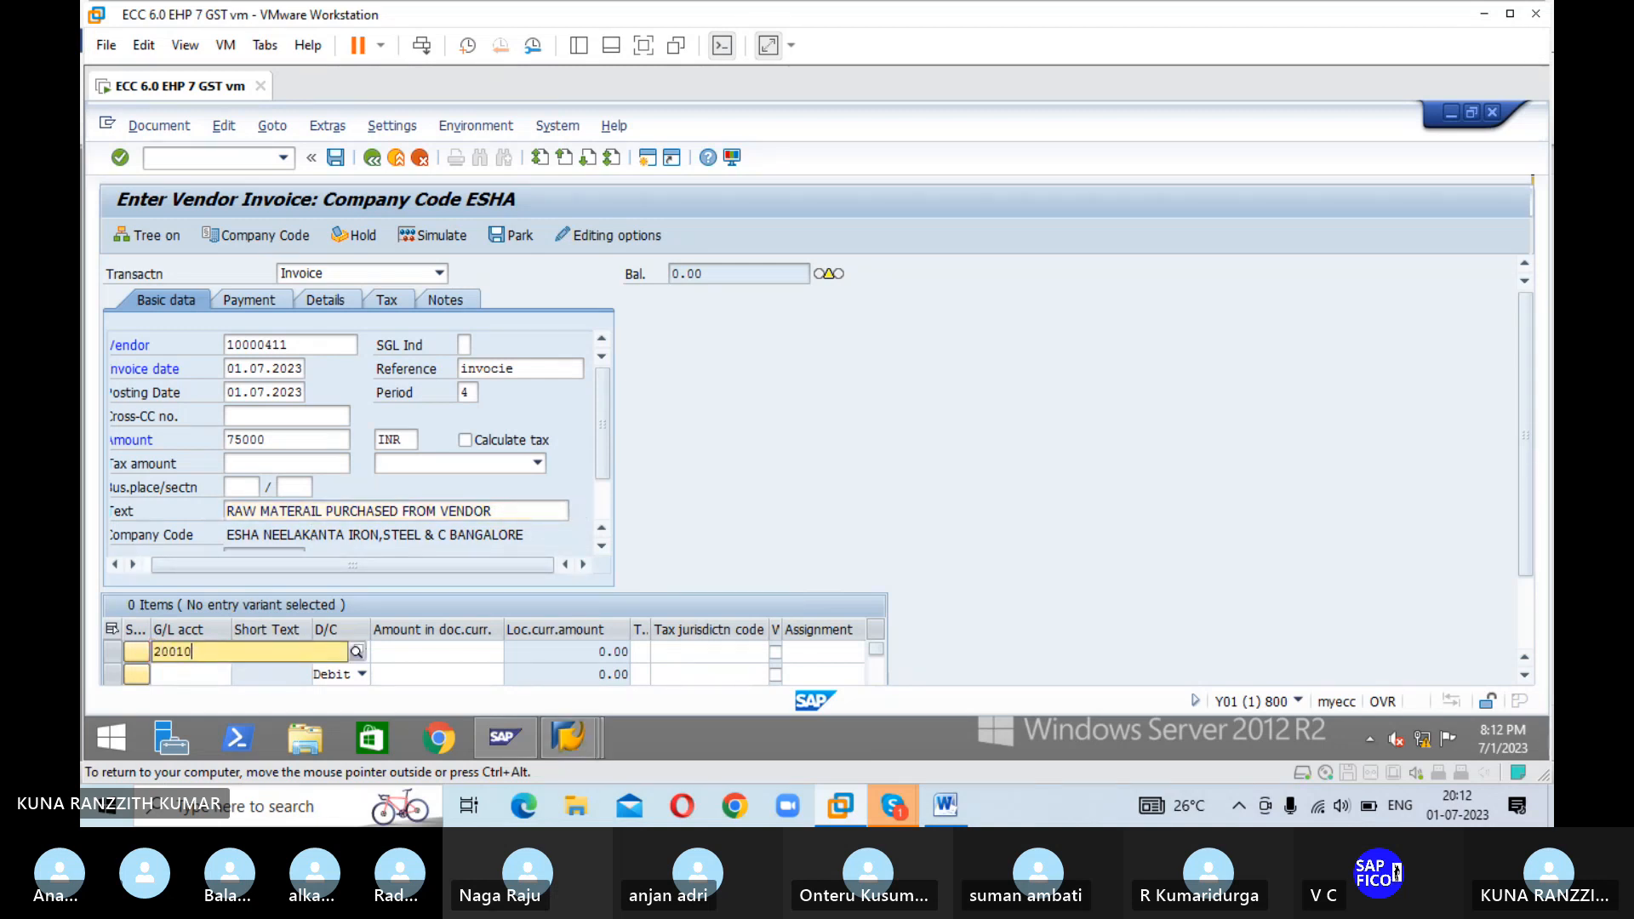
pyautogui.write('1')
pyautogui.press('Tab')
pyautogui.write('75000')
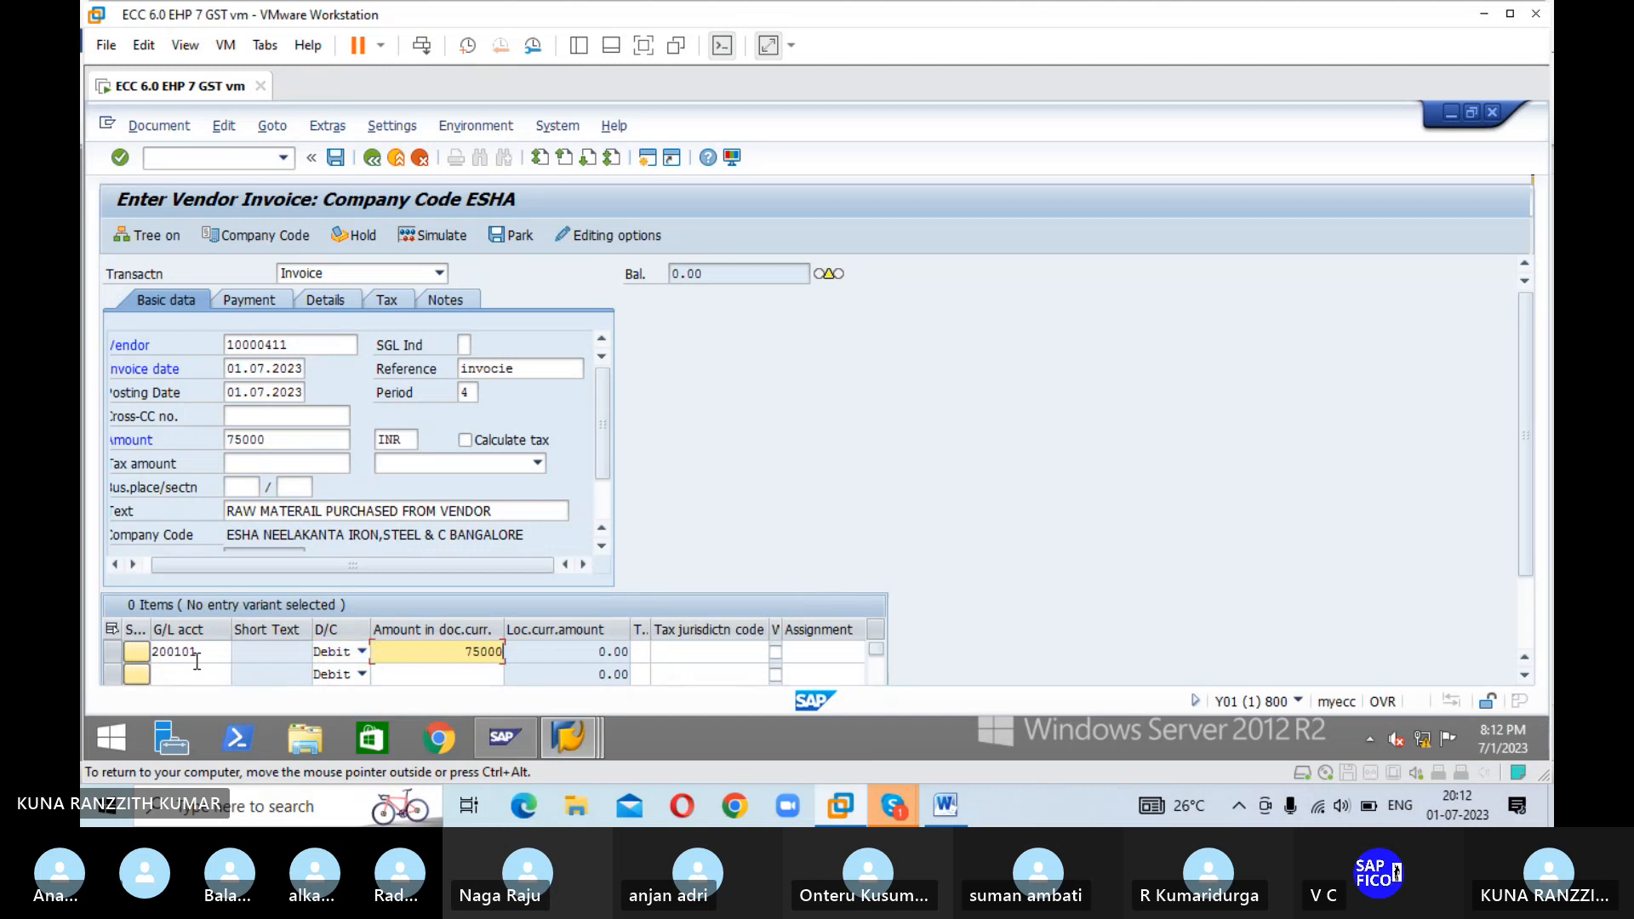
pyautogui.press('Return')
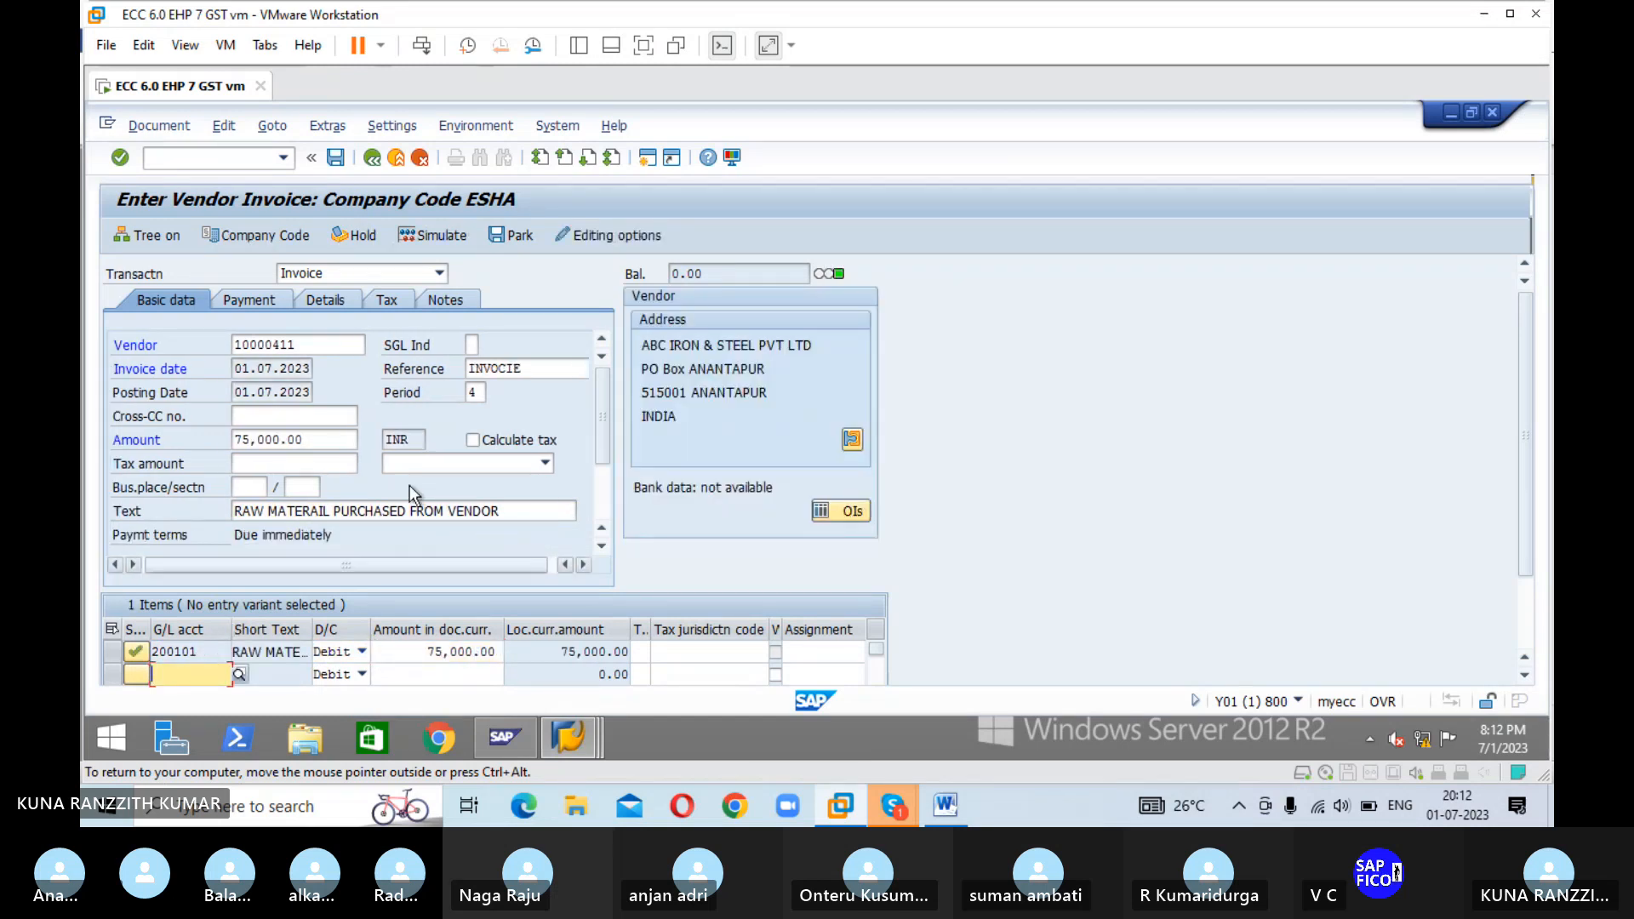
# - Simulate the 75,000 INR vendor invoice and post the document
pyautogui.click(444, 237)
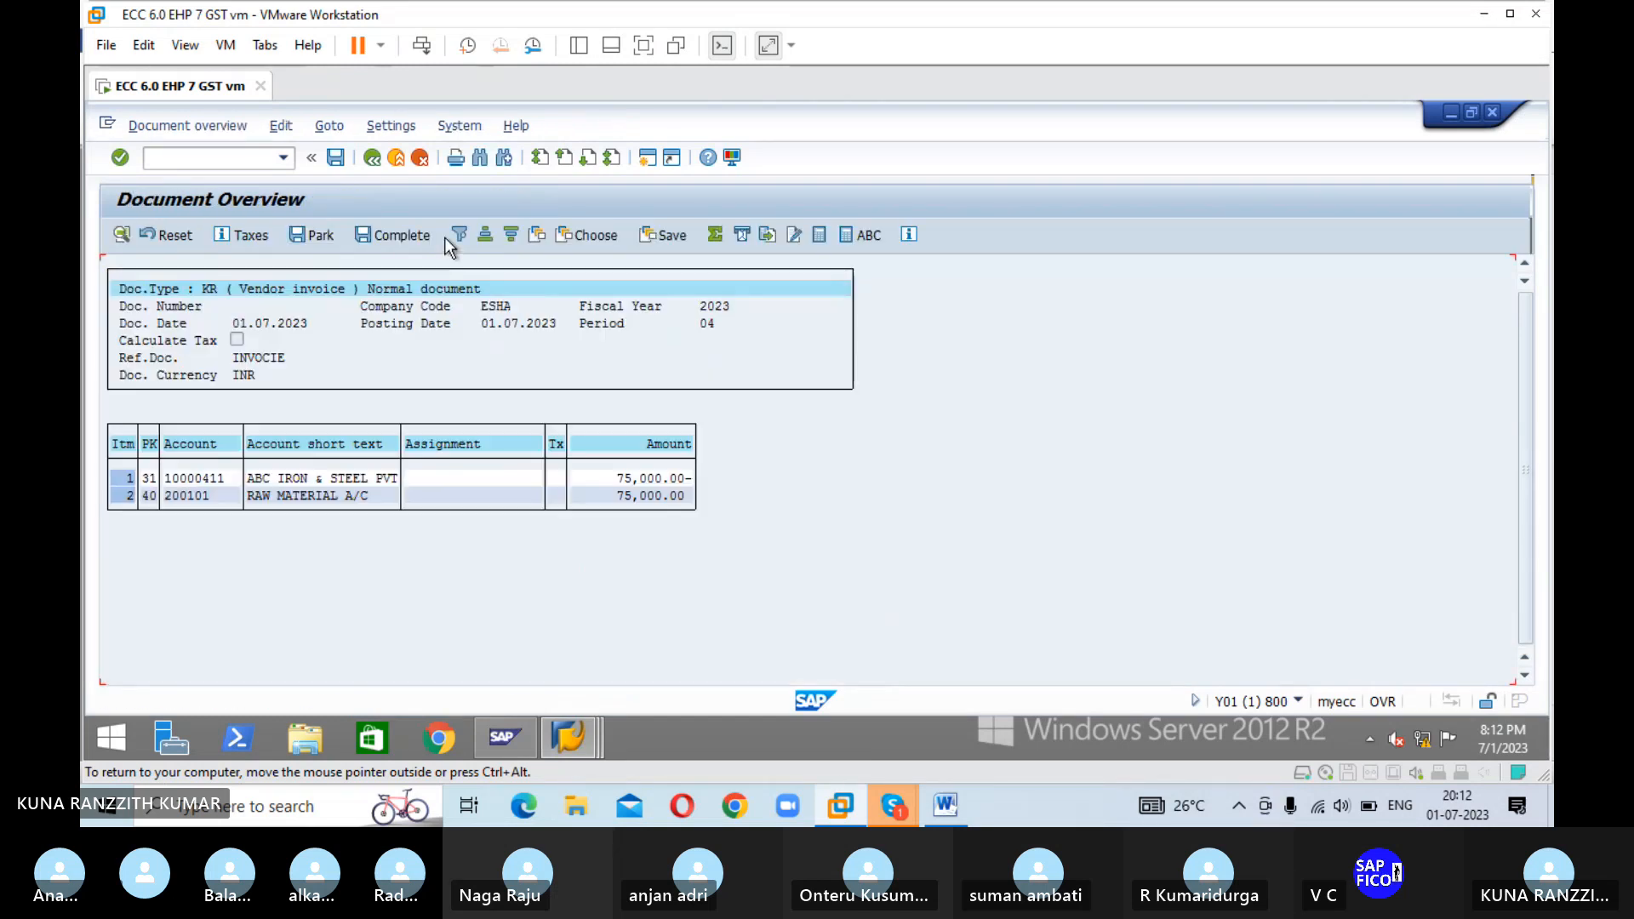
pyautogui.click(336, 158)
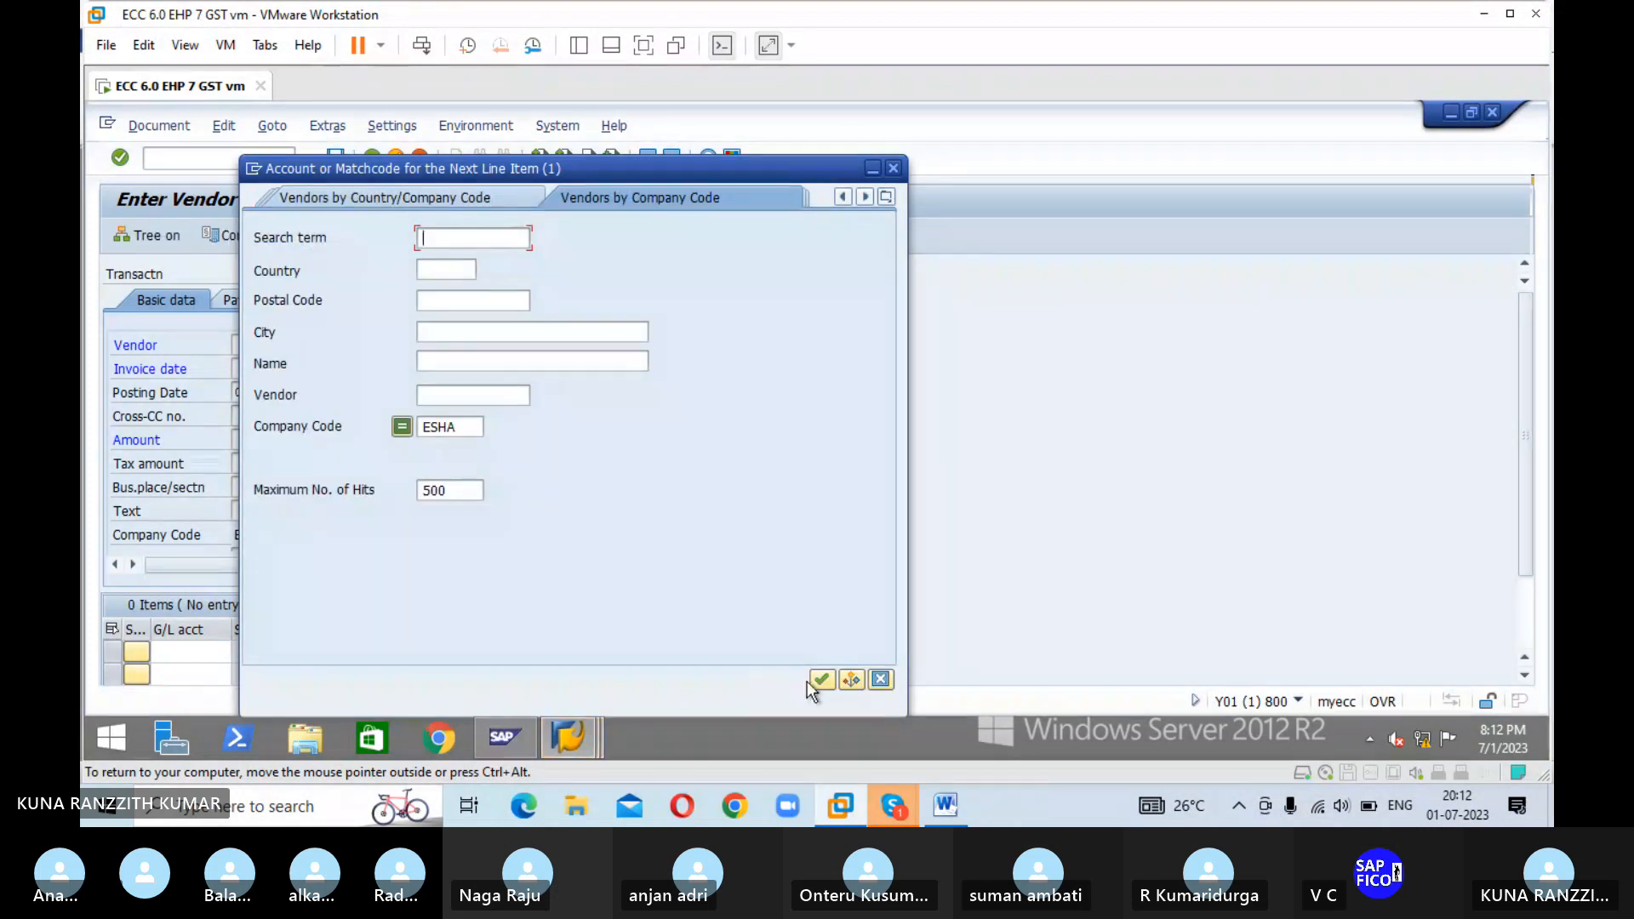
# - Search the vendors of company code ESHA and choose ABC IRON & STEEL PVT LTD for another new invoice
pyautogui.click(819, 683)
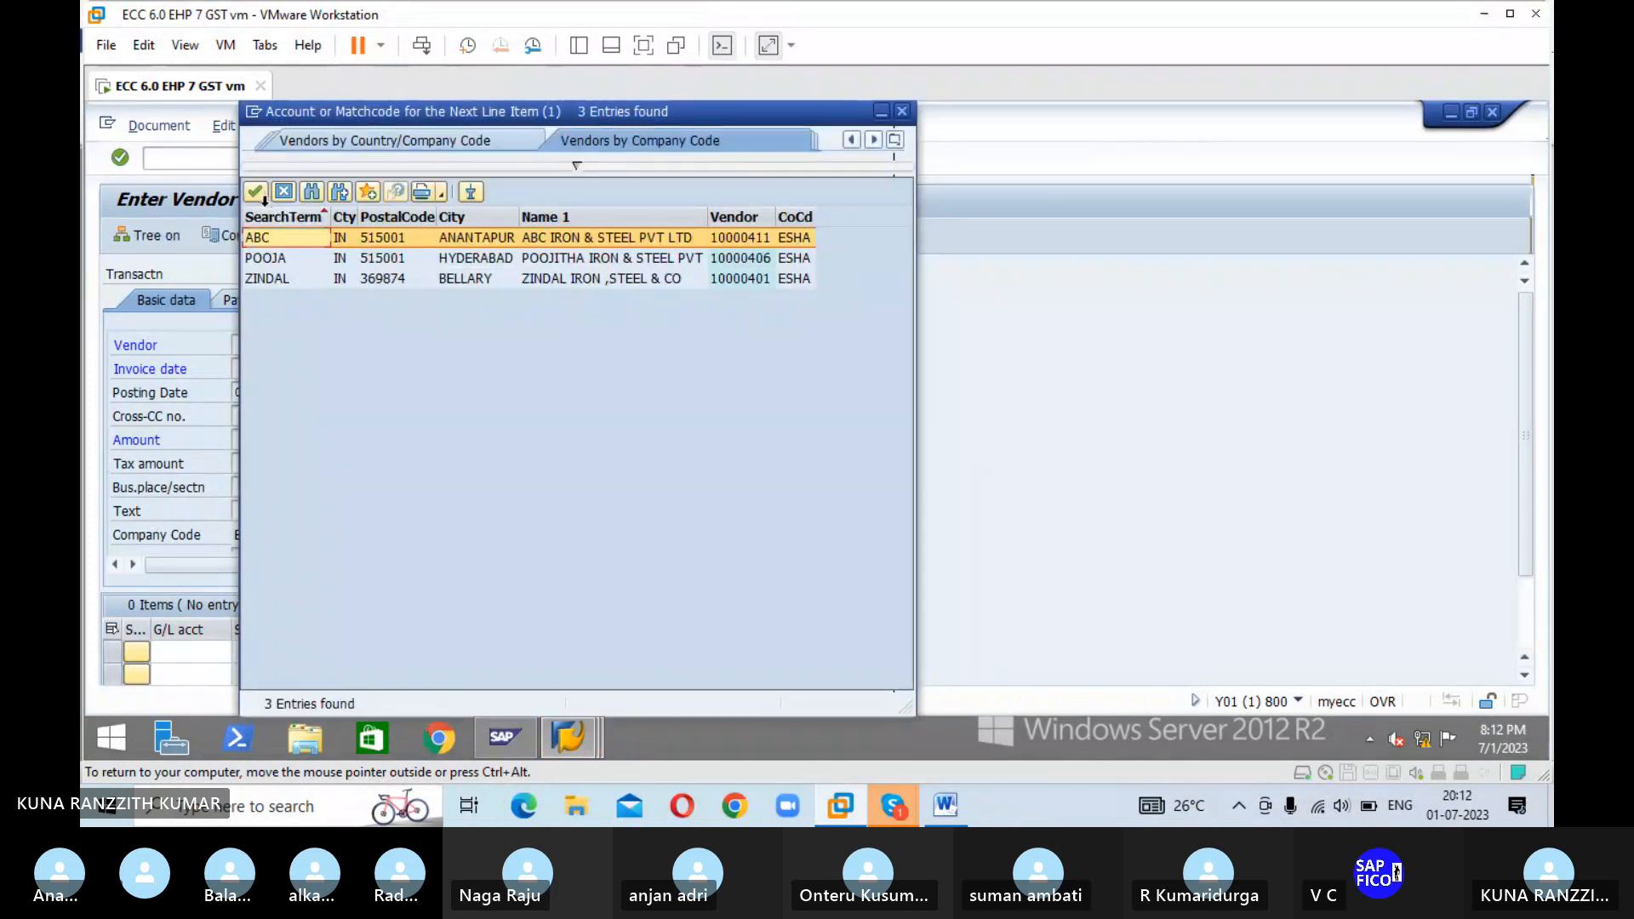
pyautogui.click(257, 189)
pyautogui.click(293, 368)
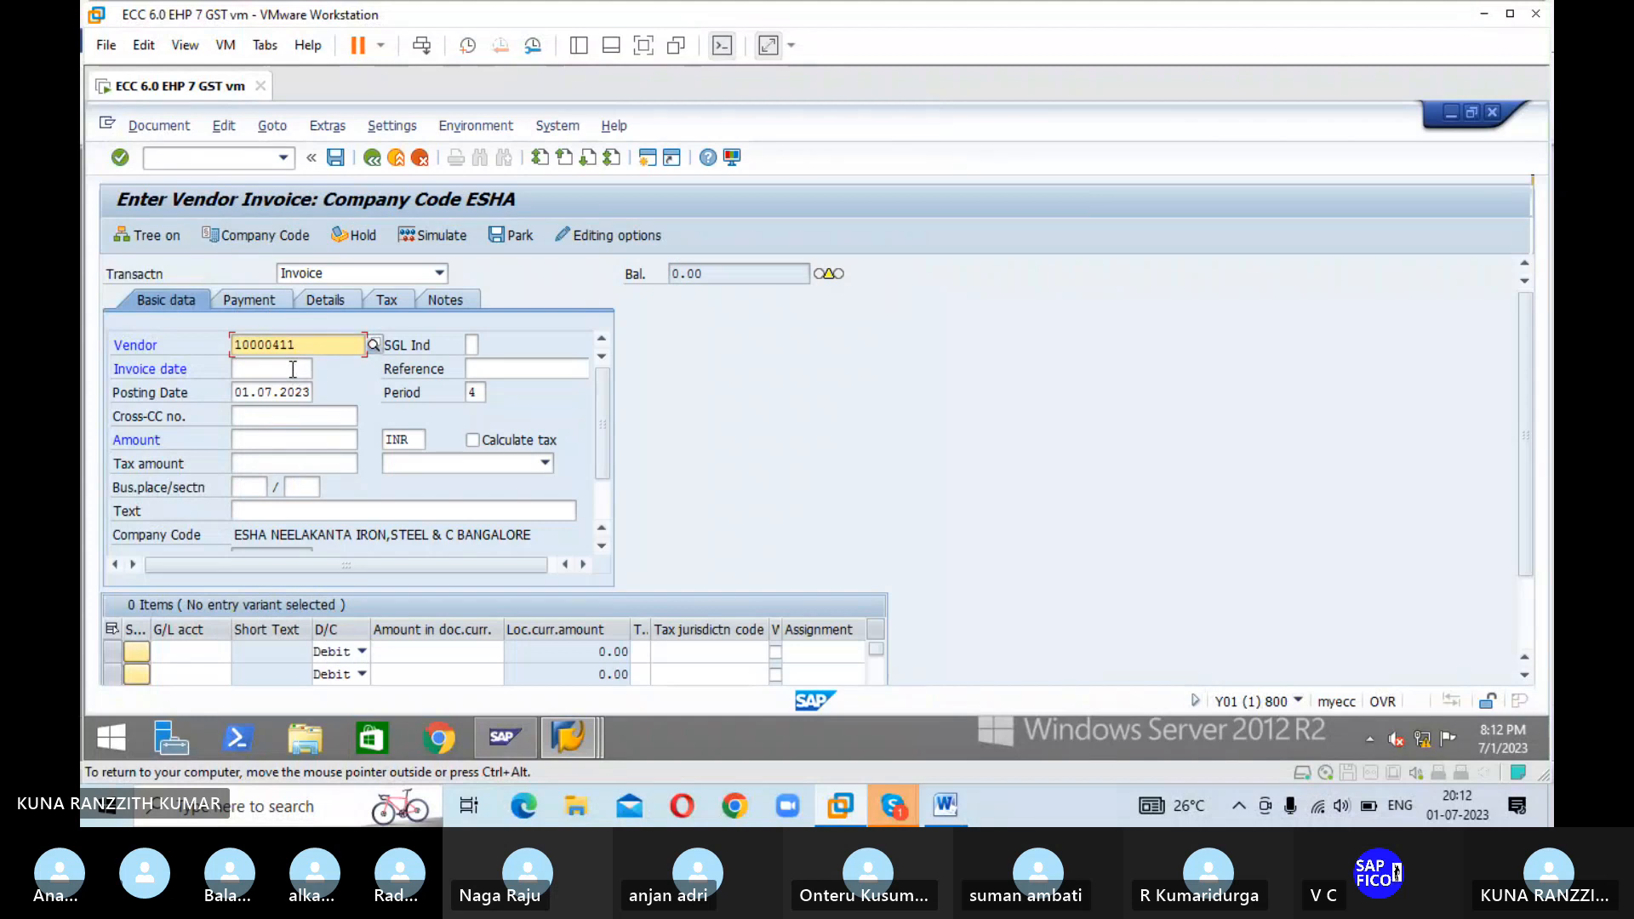
# - Enter 01.07.2023 as the invoice date and fill in the reference with the suggested entry "invocie"
pyautogui.write('01.0')
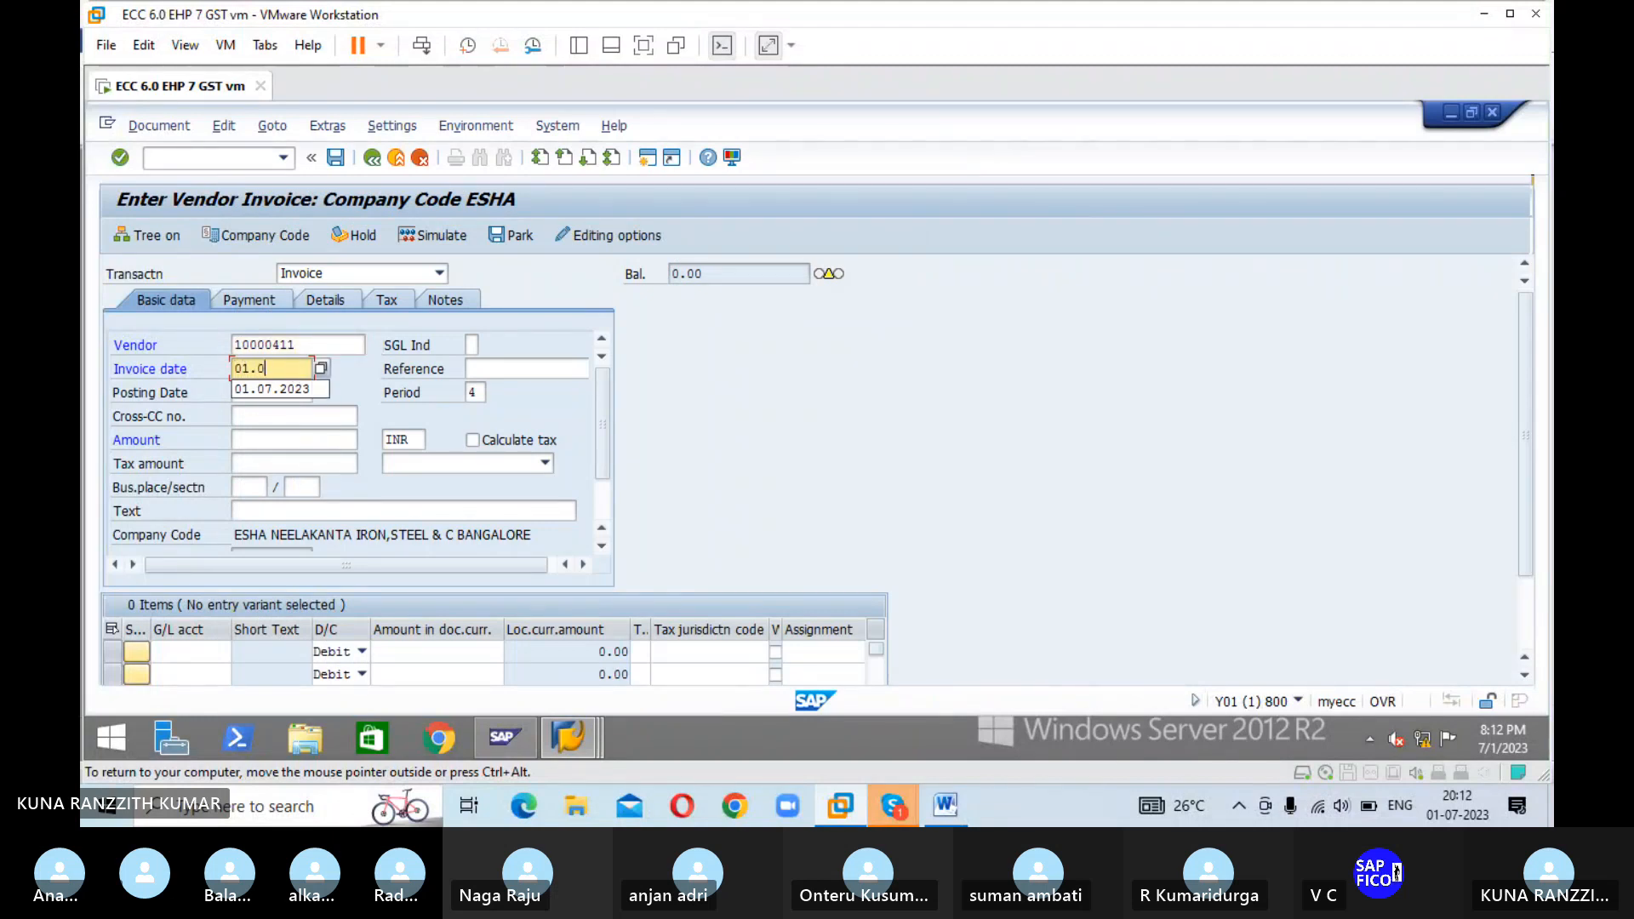
pyautogui.write('7.2023')
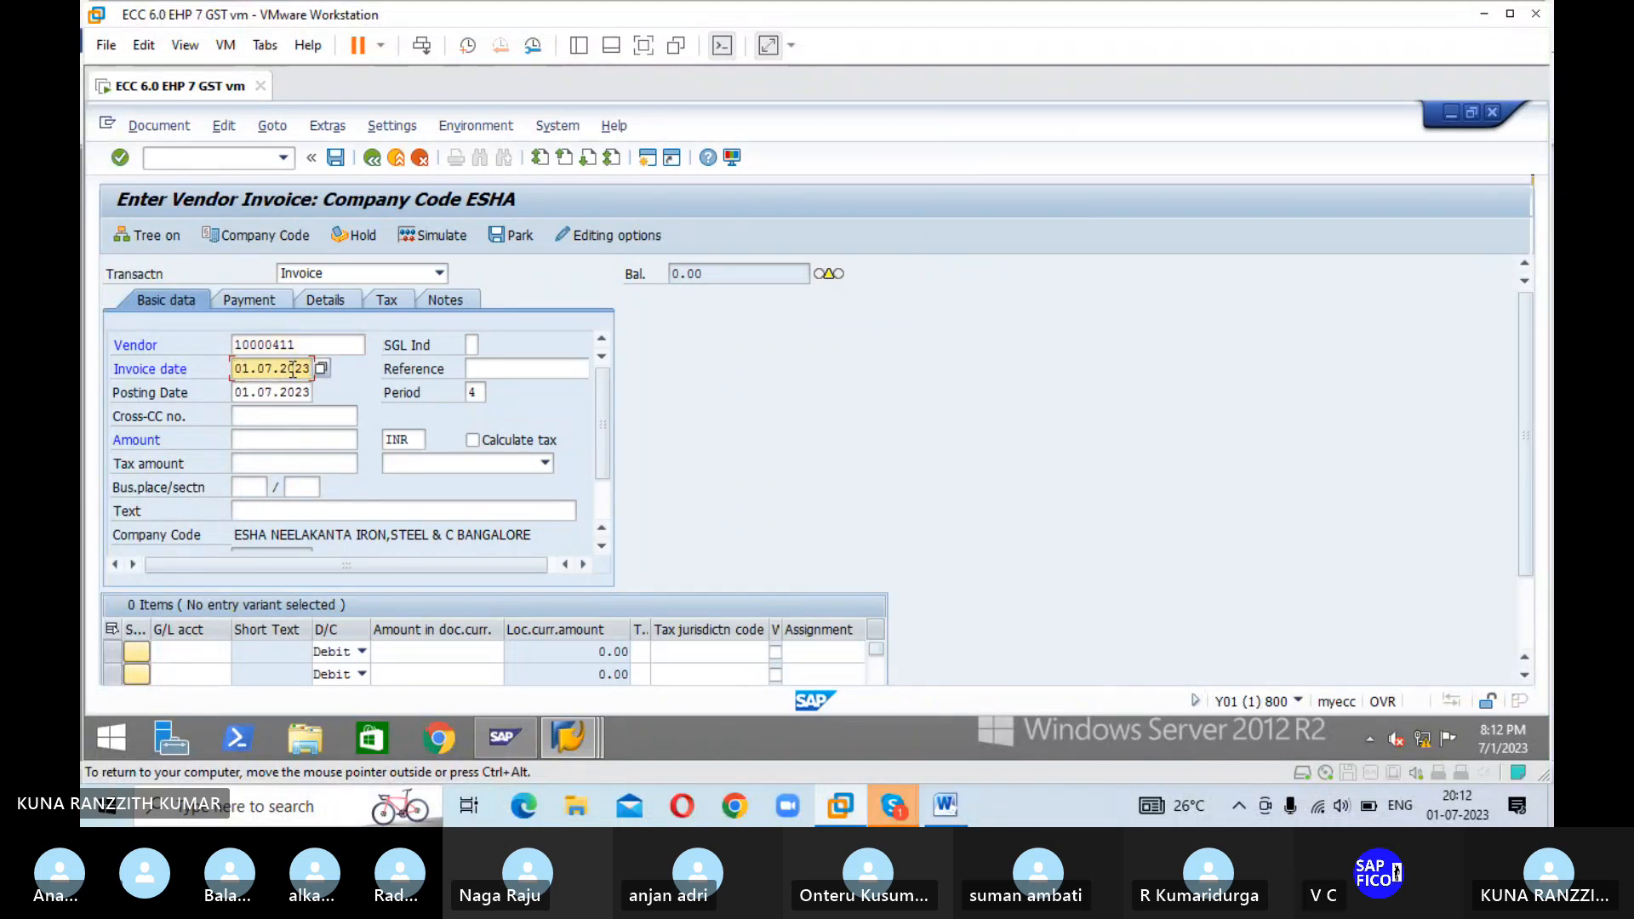
pyautogui.press('Tab')
pyautogui.write('I')
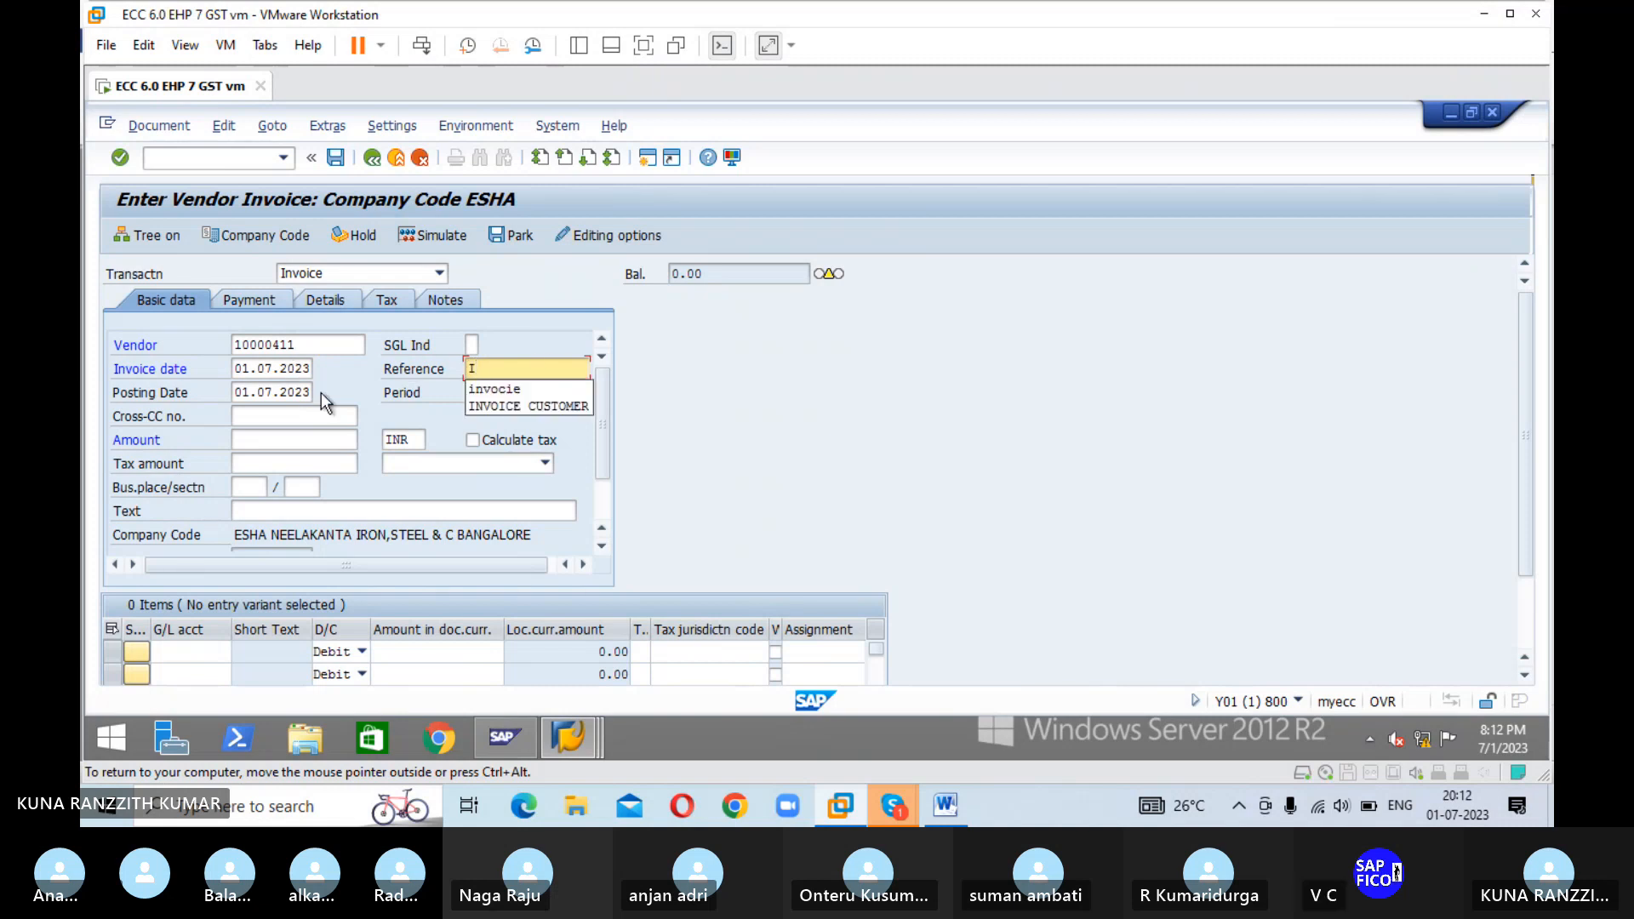
pyautogui.click(490, 389)
# - Set the invoice amount to 125000 INR and fill in the text with the suggested entry "RAW MATERAIL PURCHASED FROM VENDOR"
pyautogui.click(315, 440)
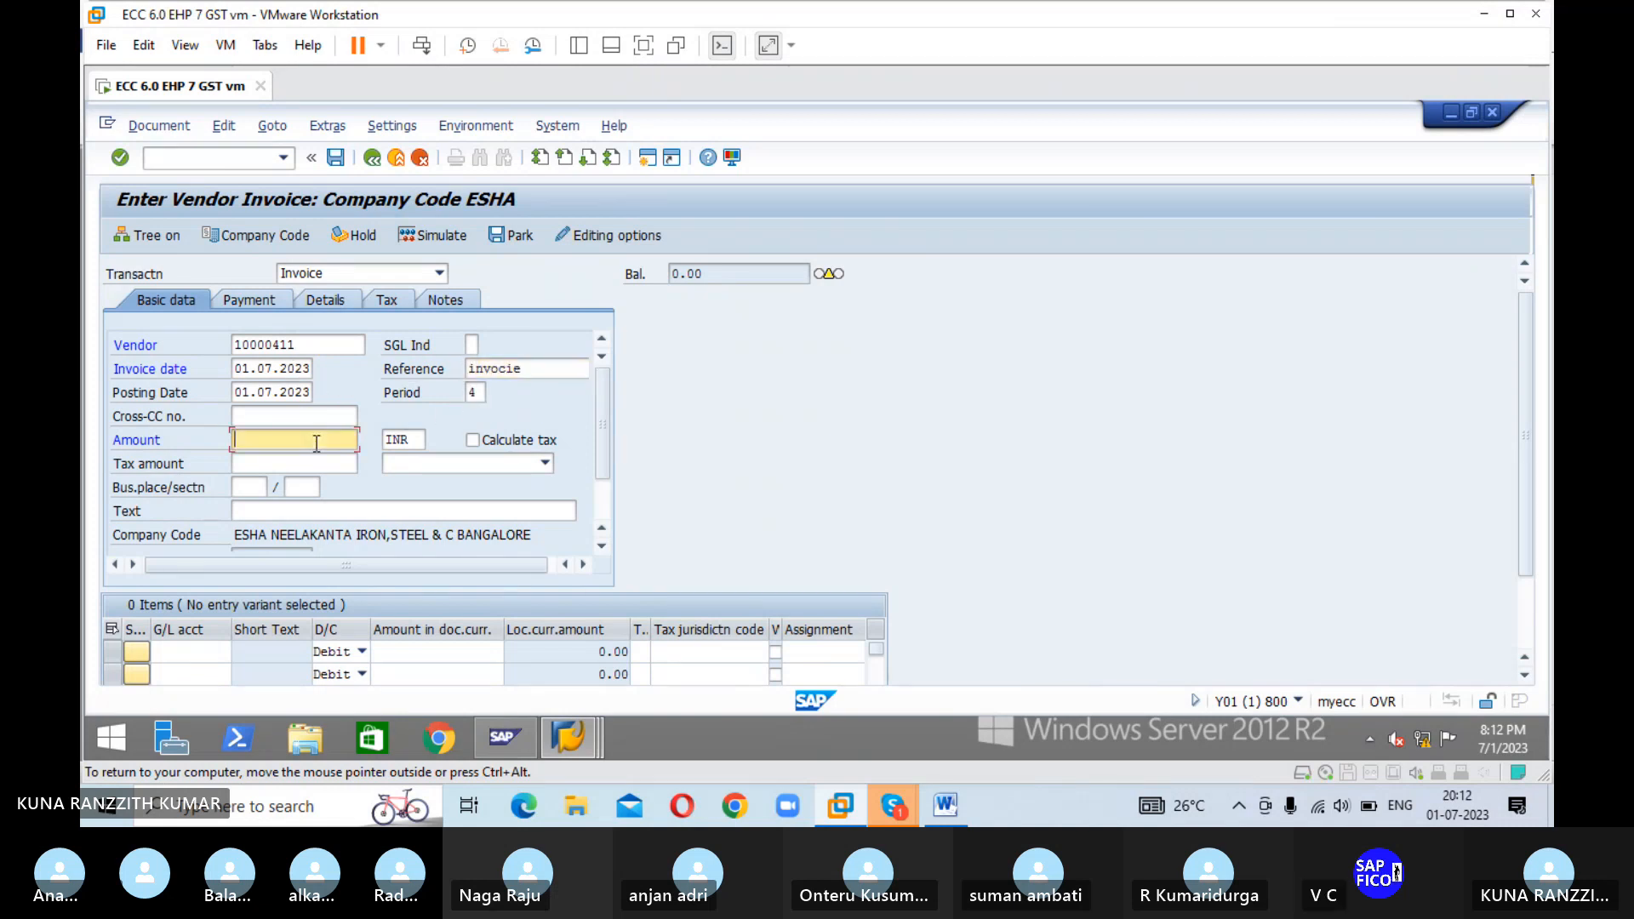
pyautogui.write('125000')
pyautogui.click(326, 512)
pyautogui.write('R')
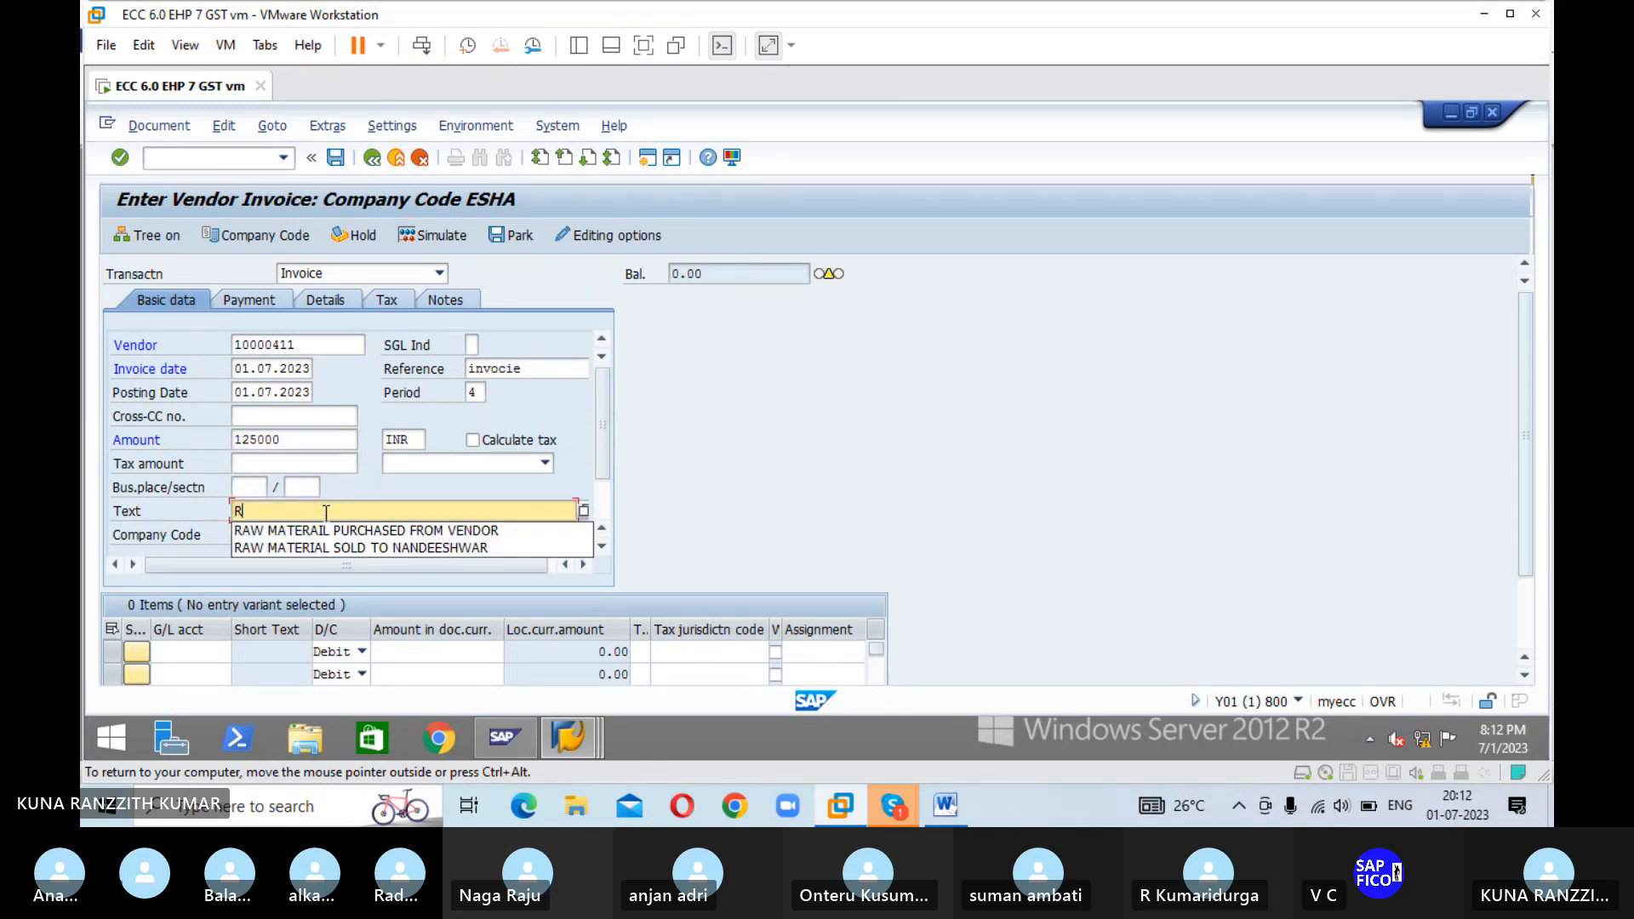
pyautogui.click(328, 531)
# - Add a first line item debiting the raw material G/L account with an amount of 125000
pyautogui.click(170, 653)
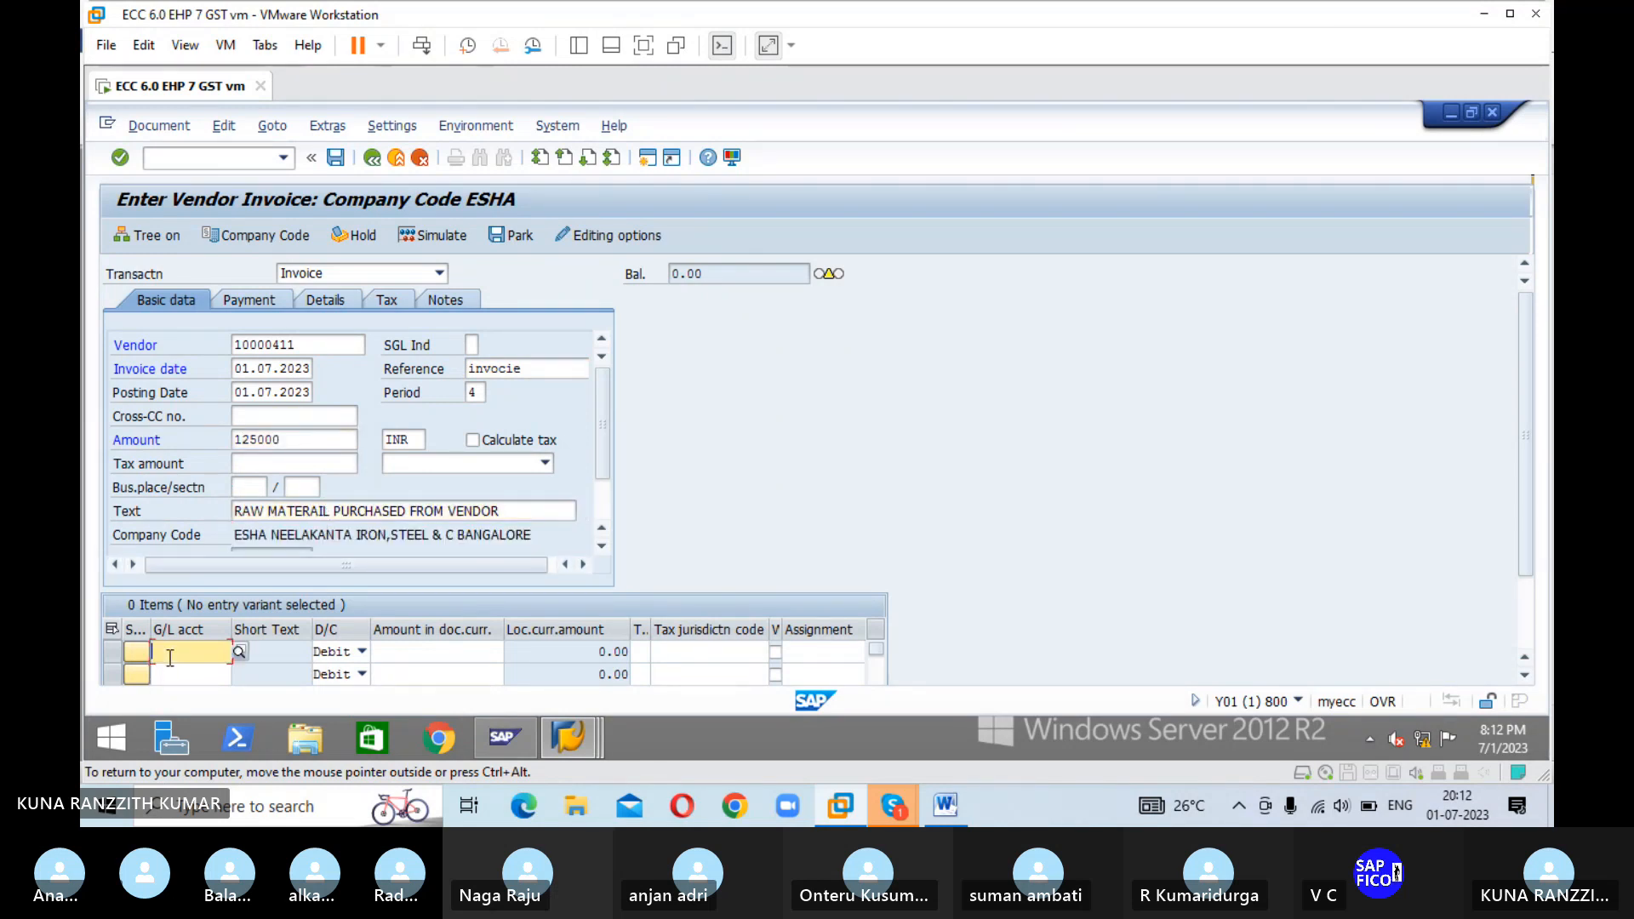
pyautogui.write('200101')
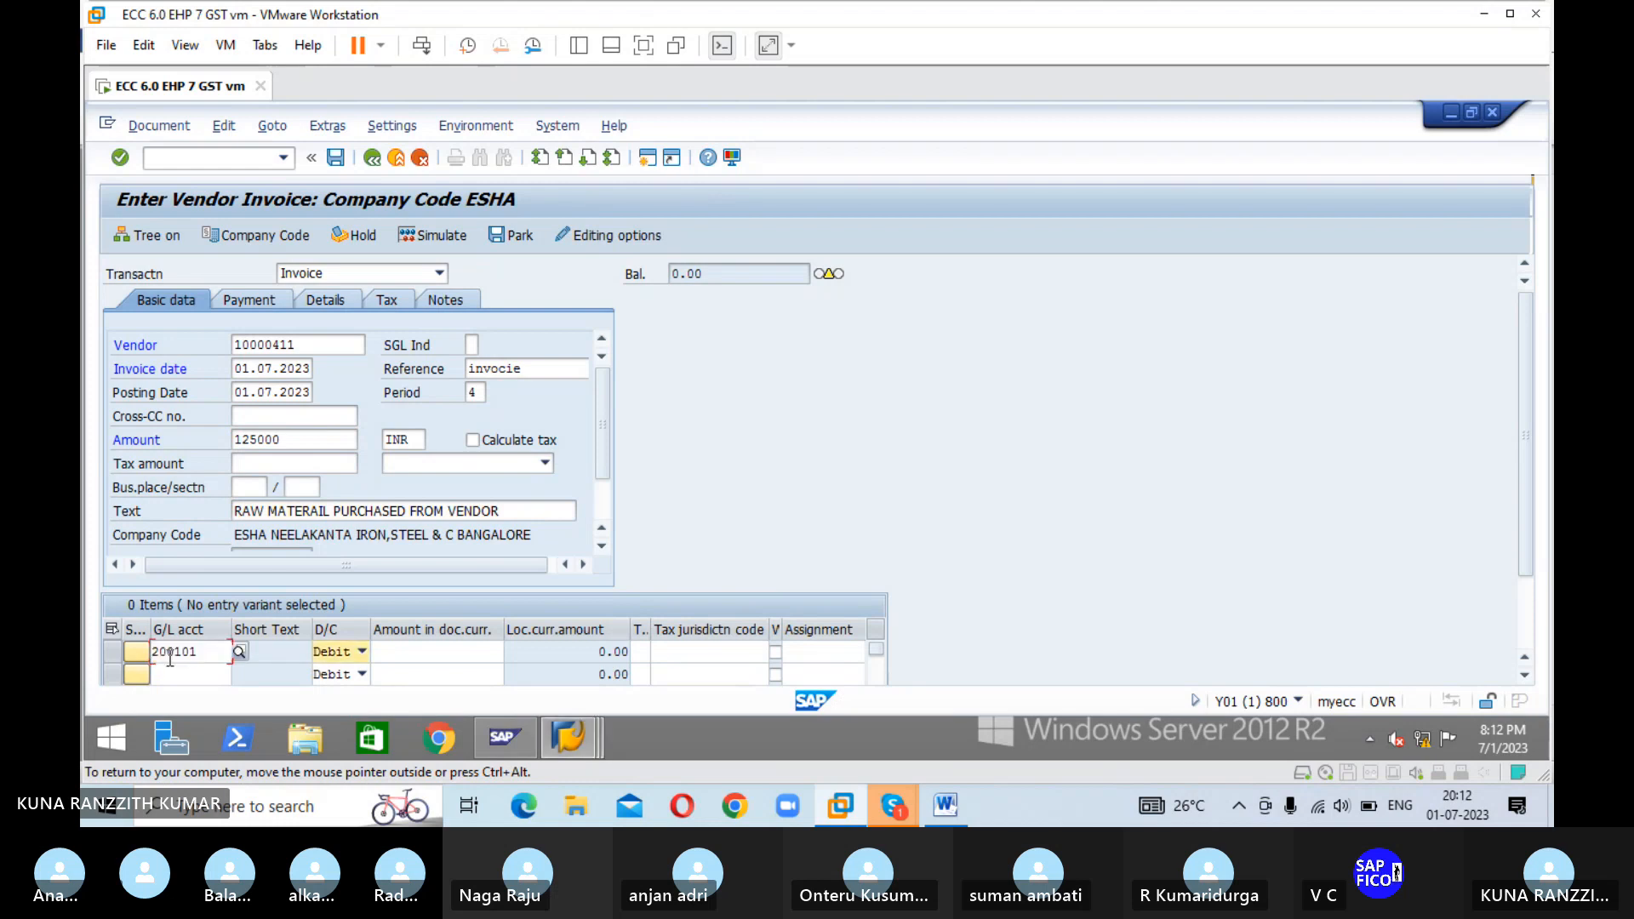
pyautogui.press('Tab')
pyautogui.press('Tab')
pyautogui.write('125000')
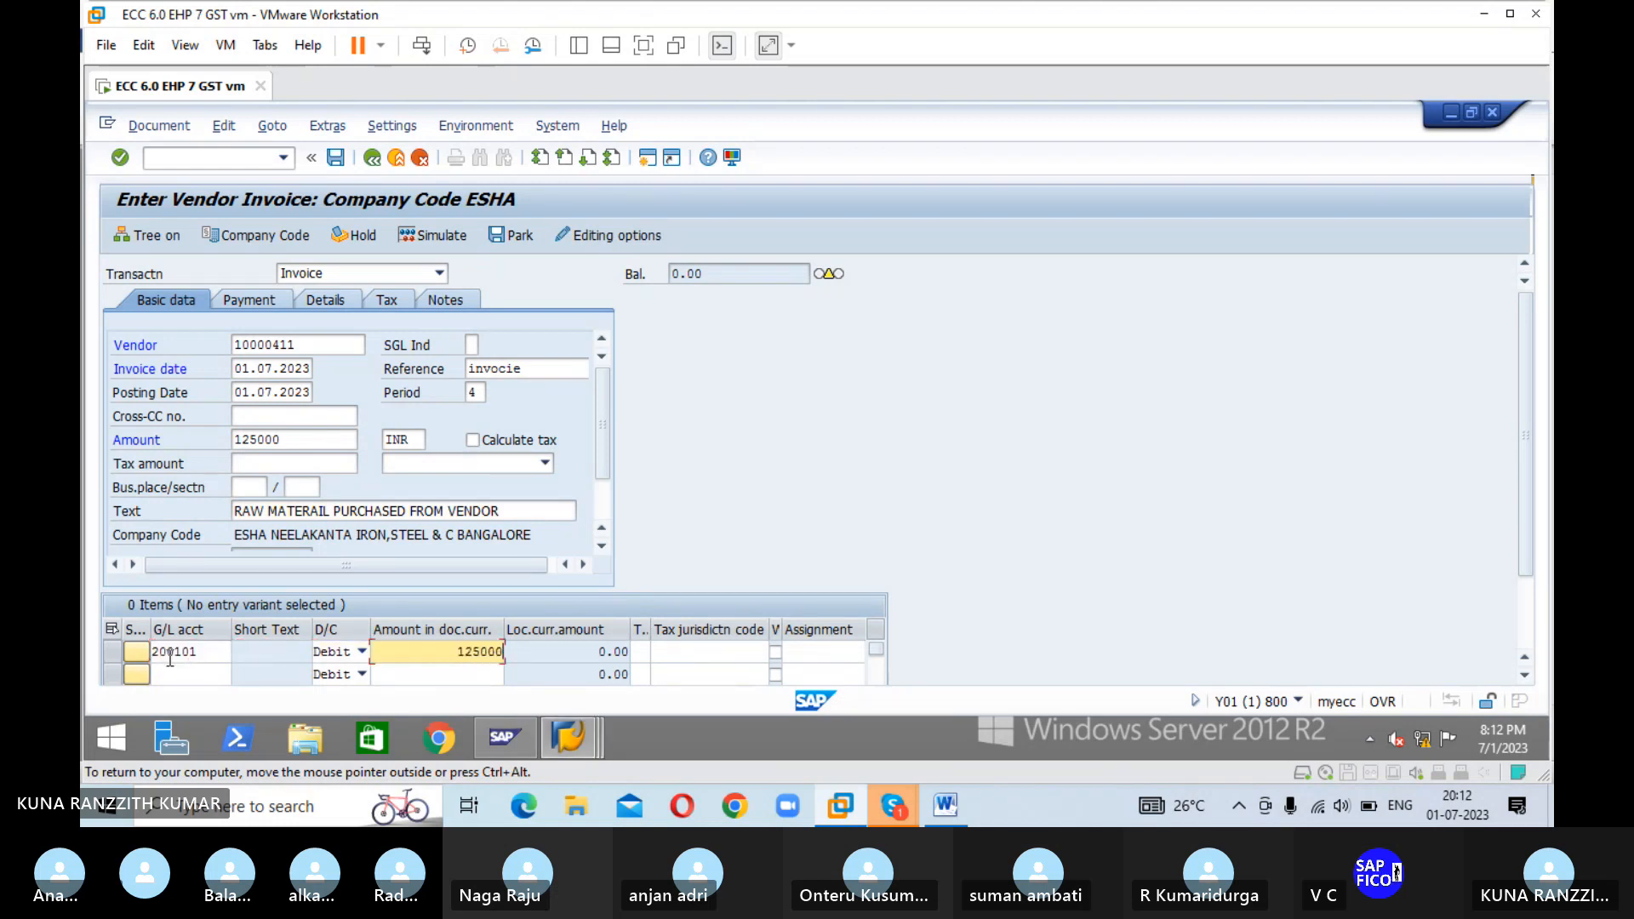
pyautogui.press('Return')
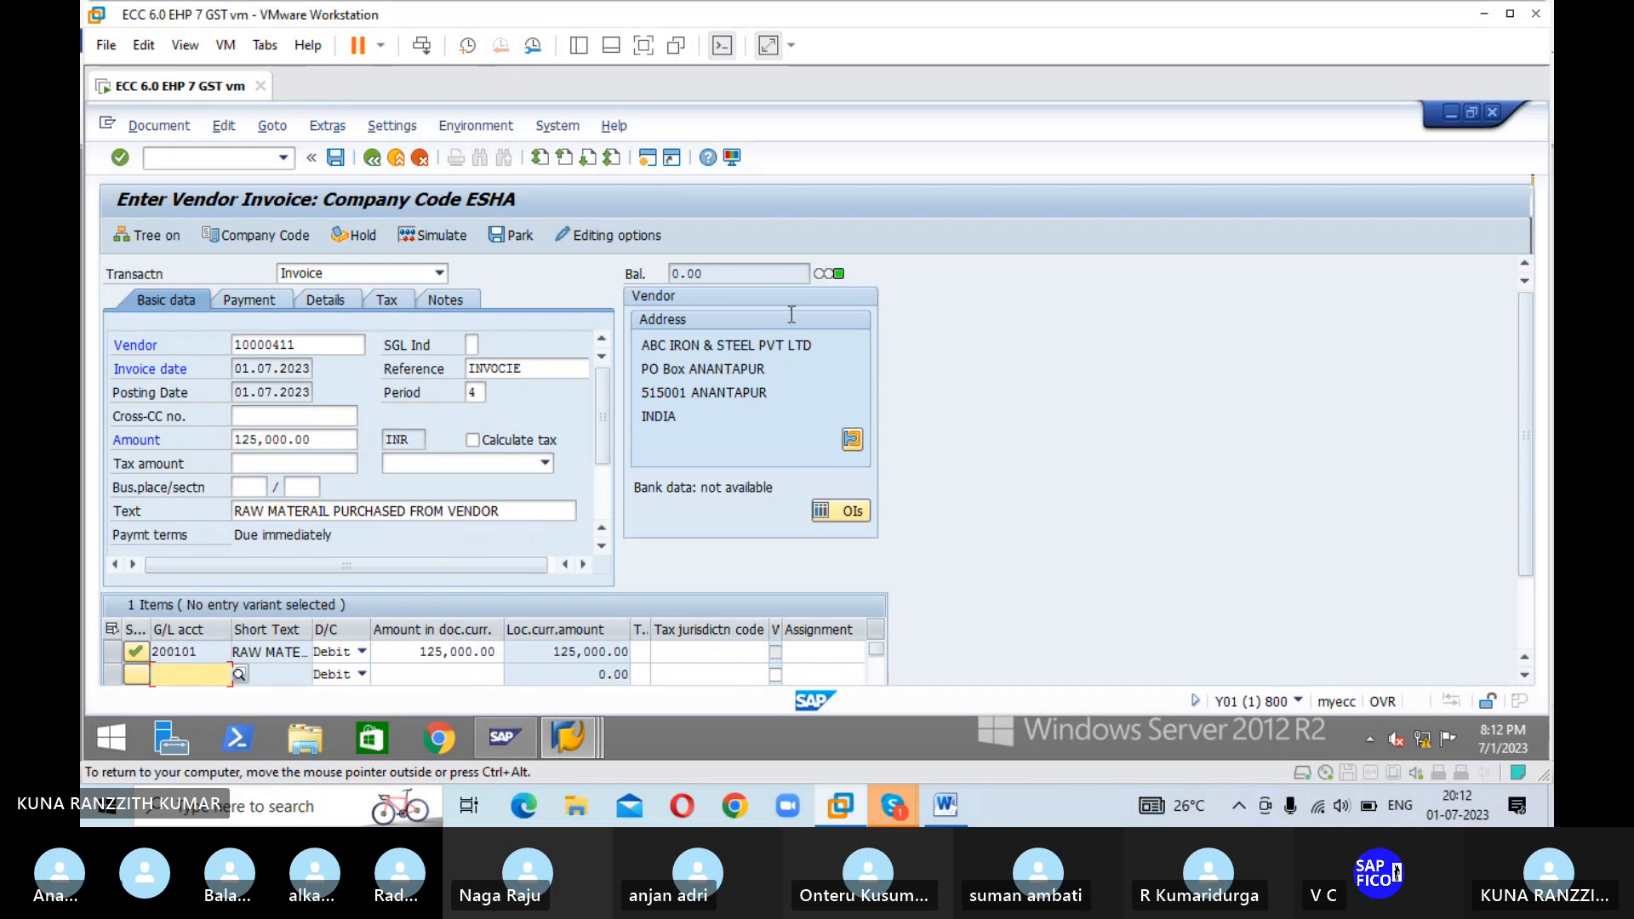
# - Simulate the 125,000 INR vendor invoice and post the document
pyautogui.click(432, 236)
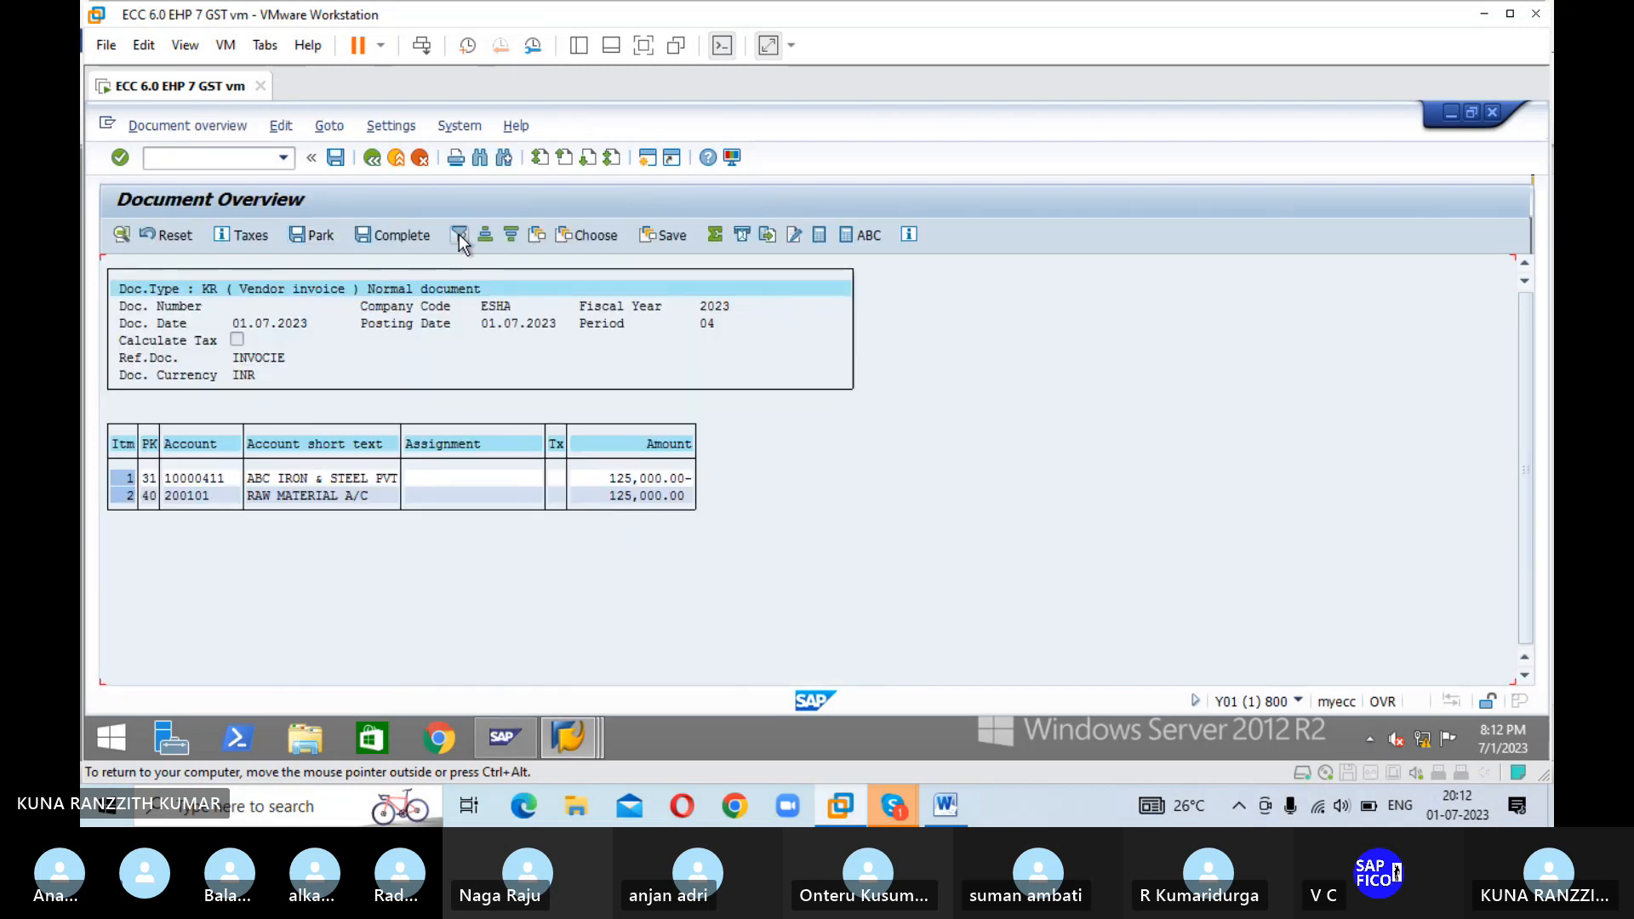
pyautogui.click(335, 162)
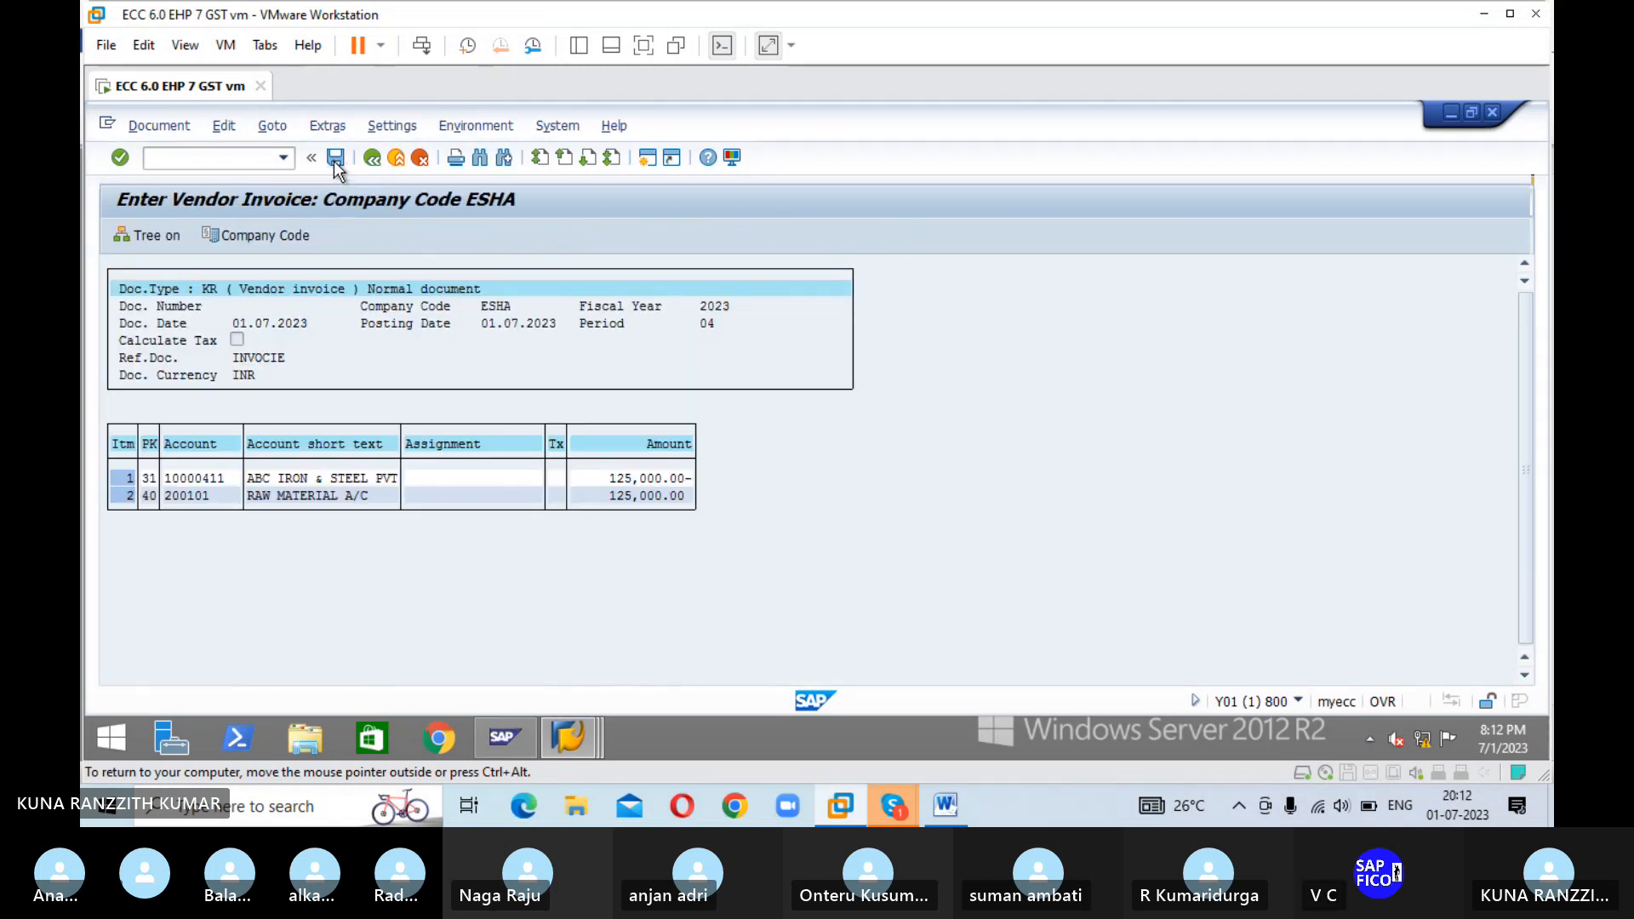
# - Search the vendors of company code ESHA and choose ABC IRON & STEEL PVT LTD for the next invoice
pyautogui.click(373, 345)
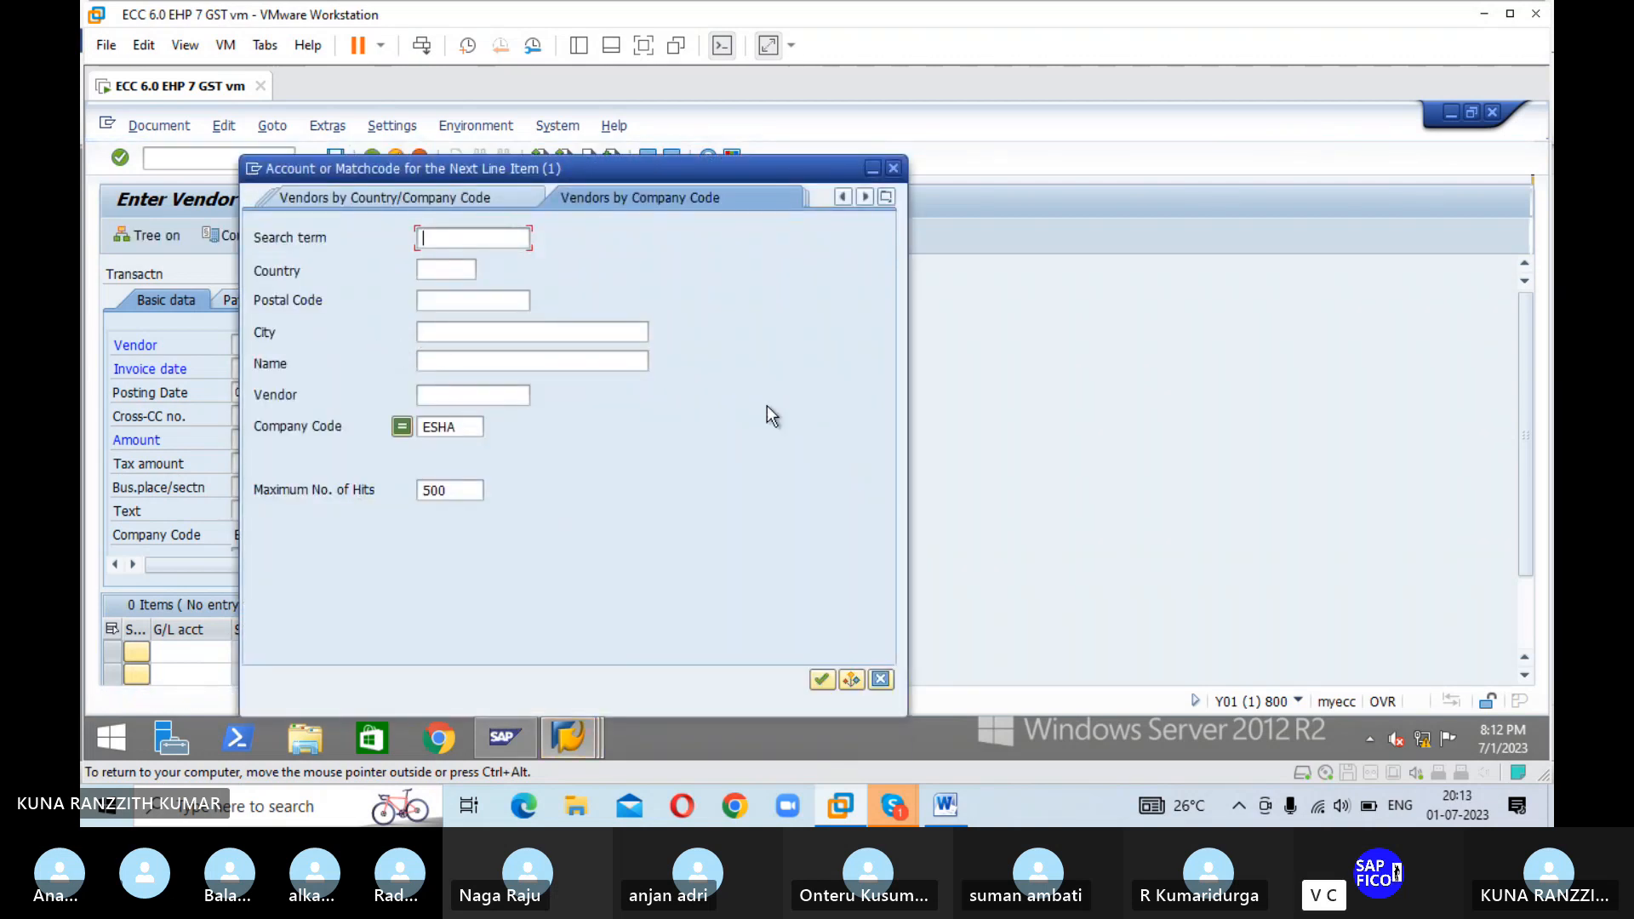
pyautogui.click(815, 680)
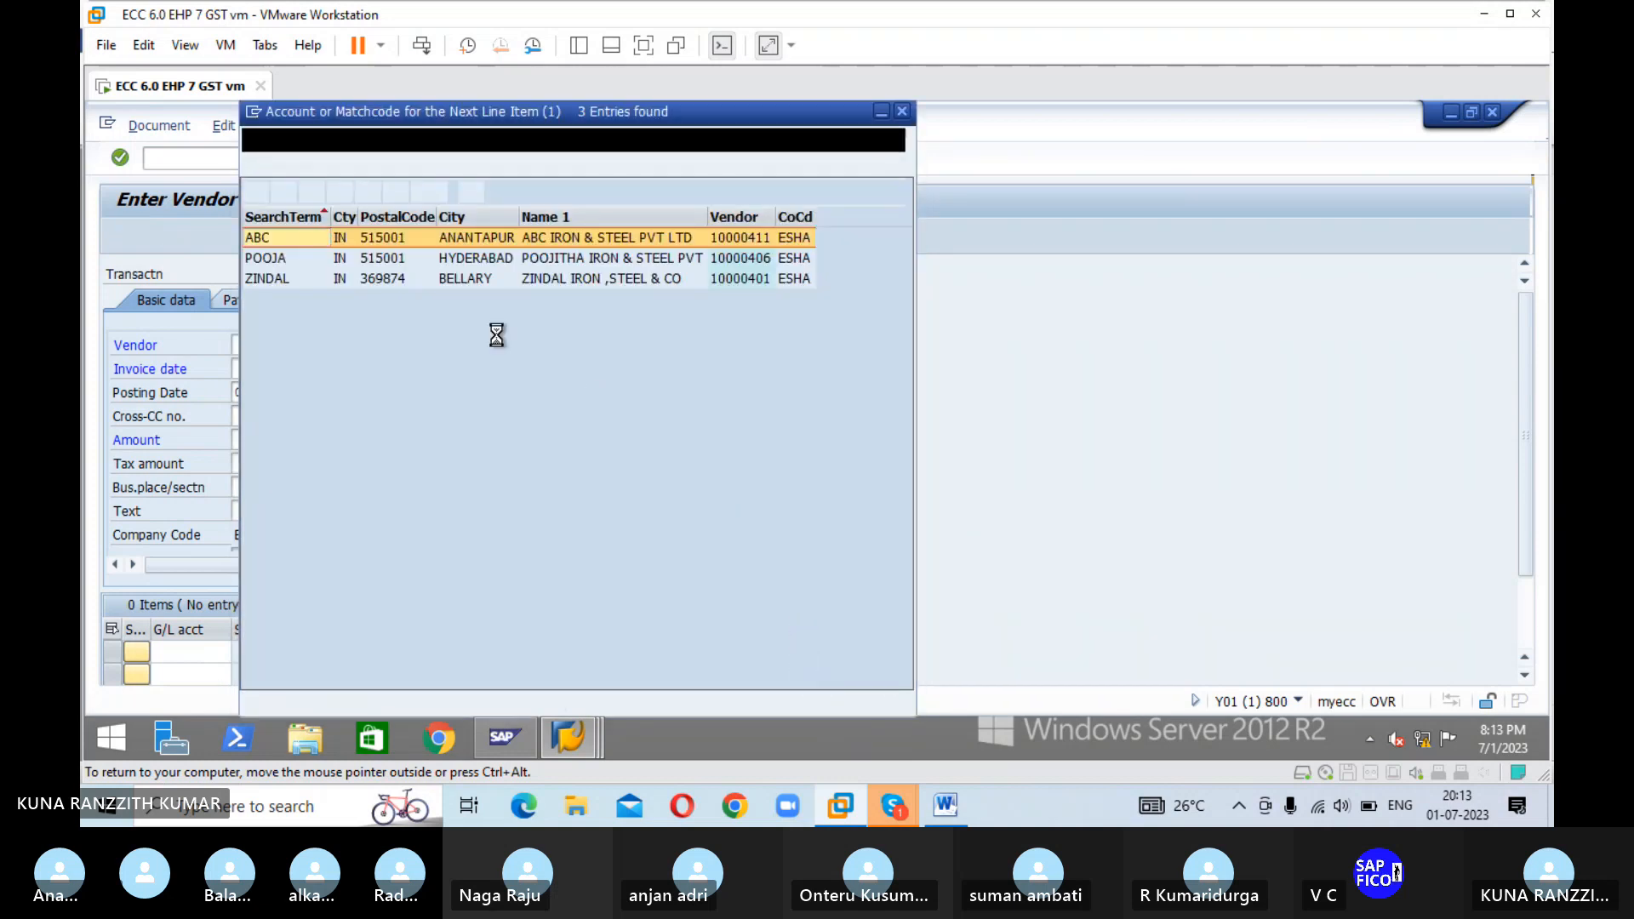
pyautogui.click(257, 192)
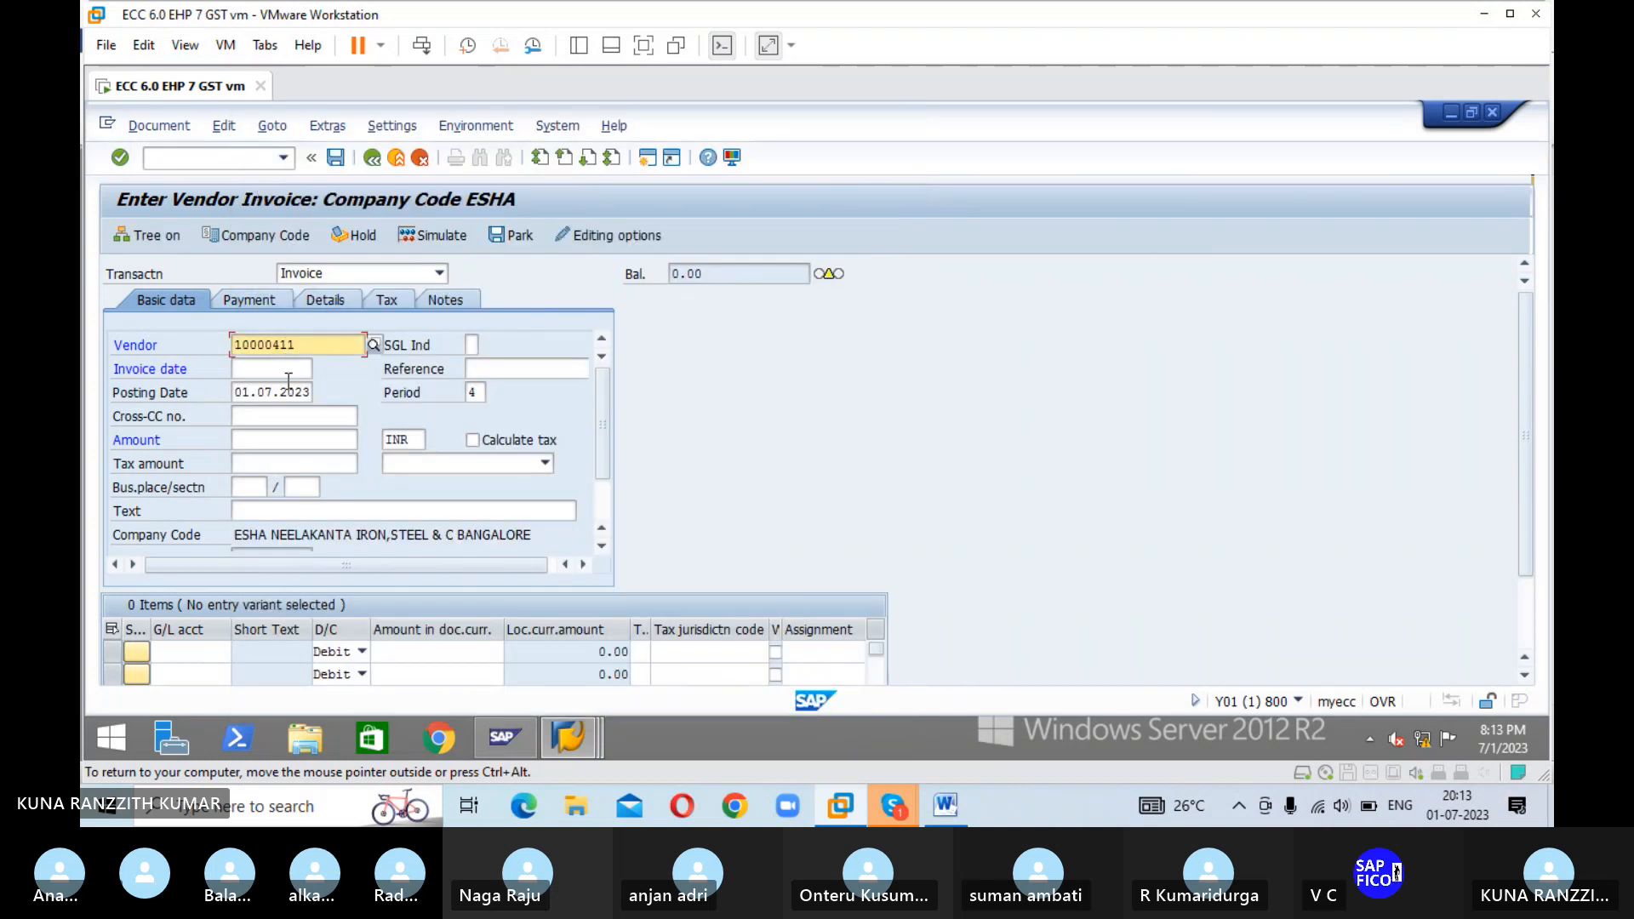
# - Date the new vendor invoice 01.07.2023 and use the suggested entry "invocie" as its reference
pyautogui.click(290, 373)
pyautogui.write('01.')
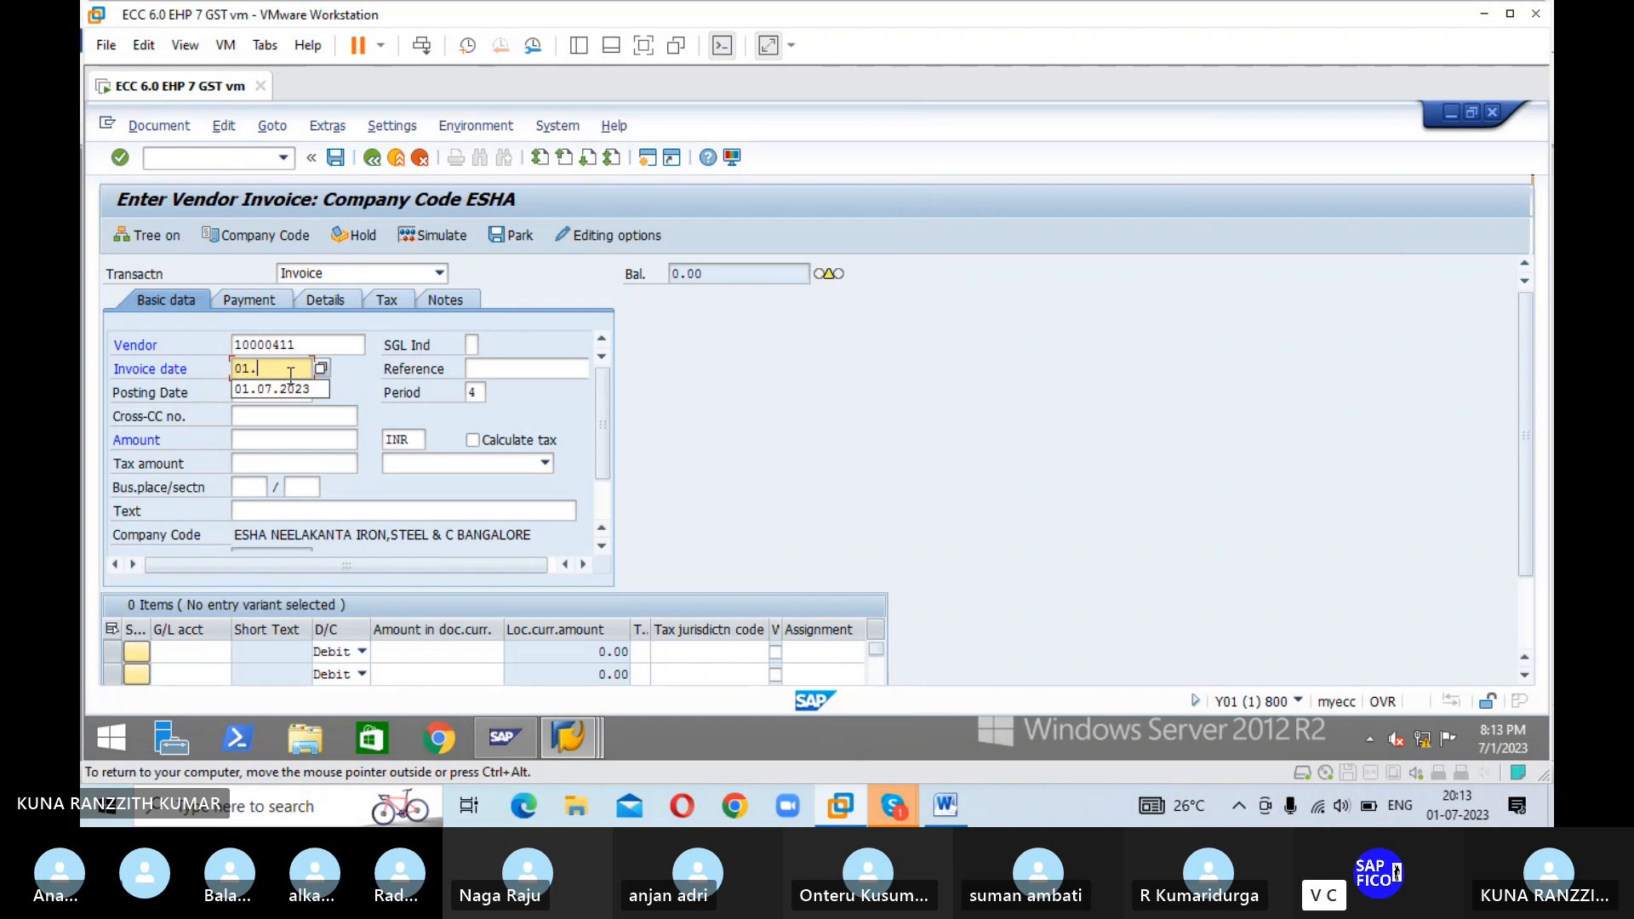
pyautogui.write('07.2023')
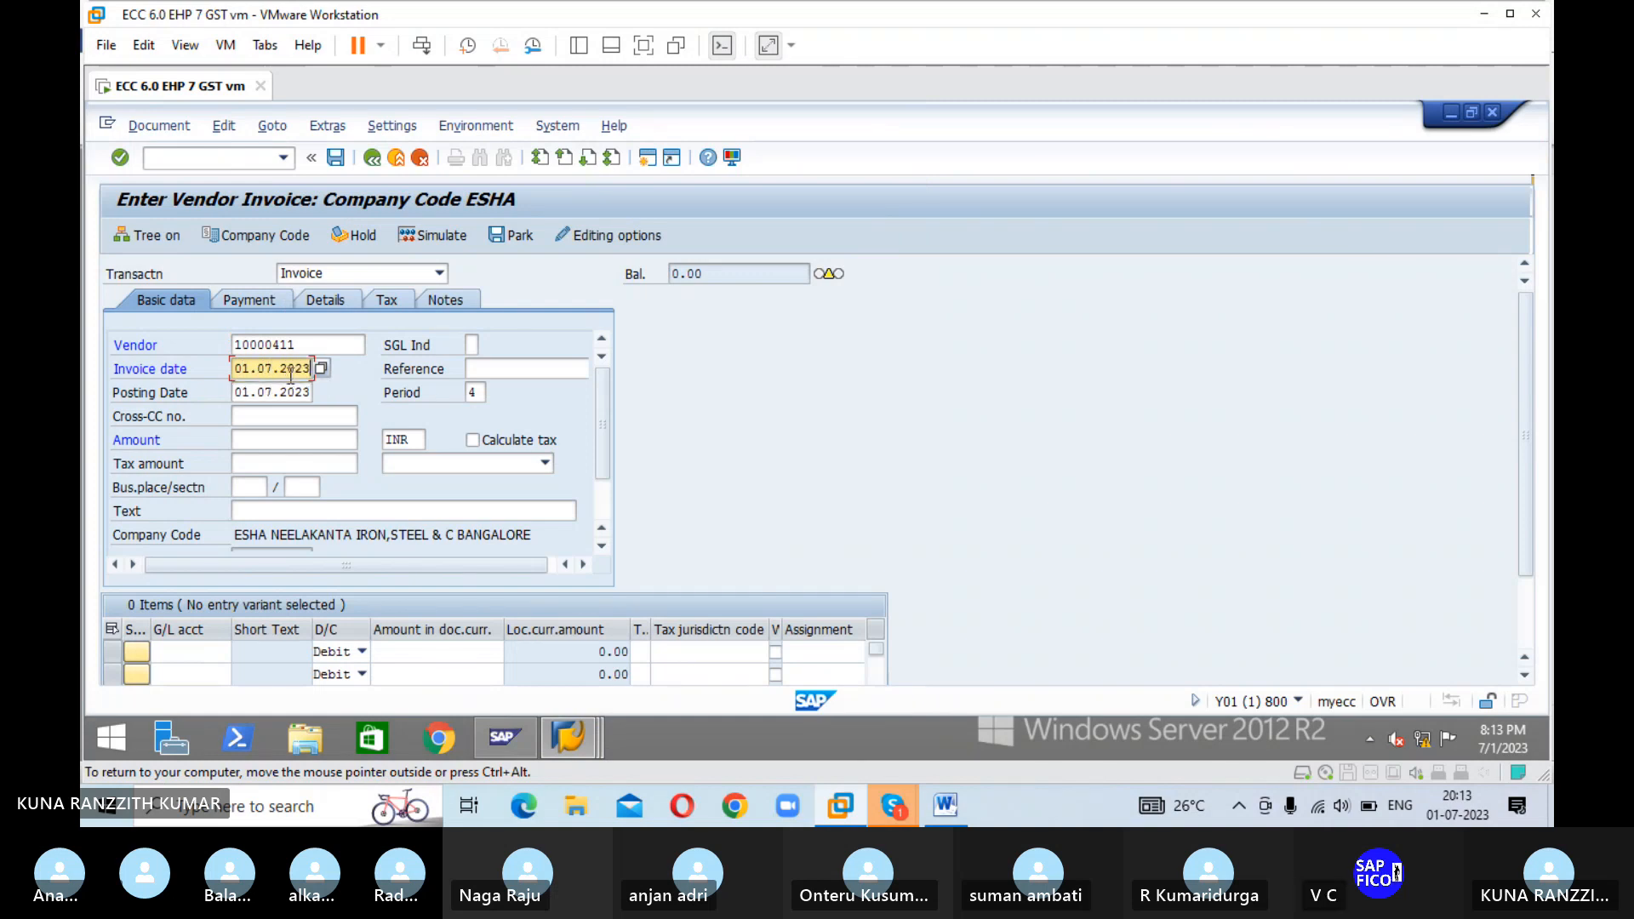
pyautogui.press('Tab')
pyautogui.write('I')
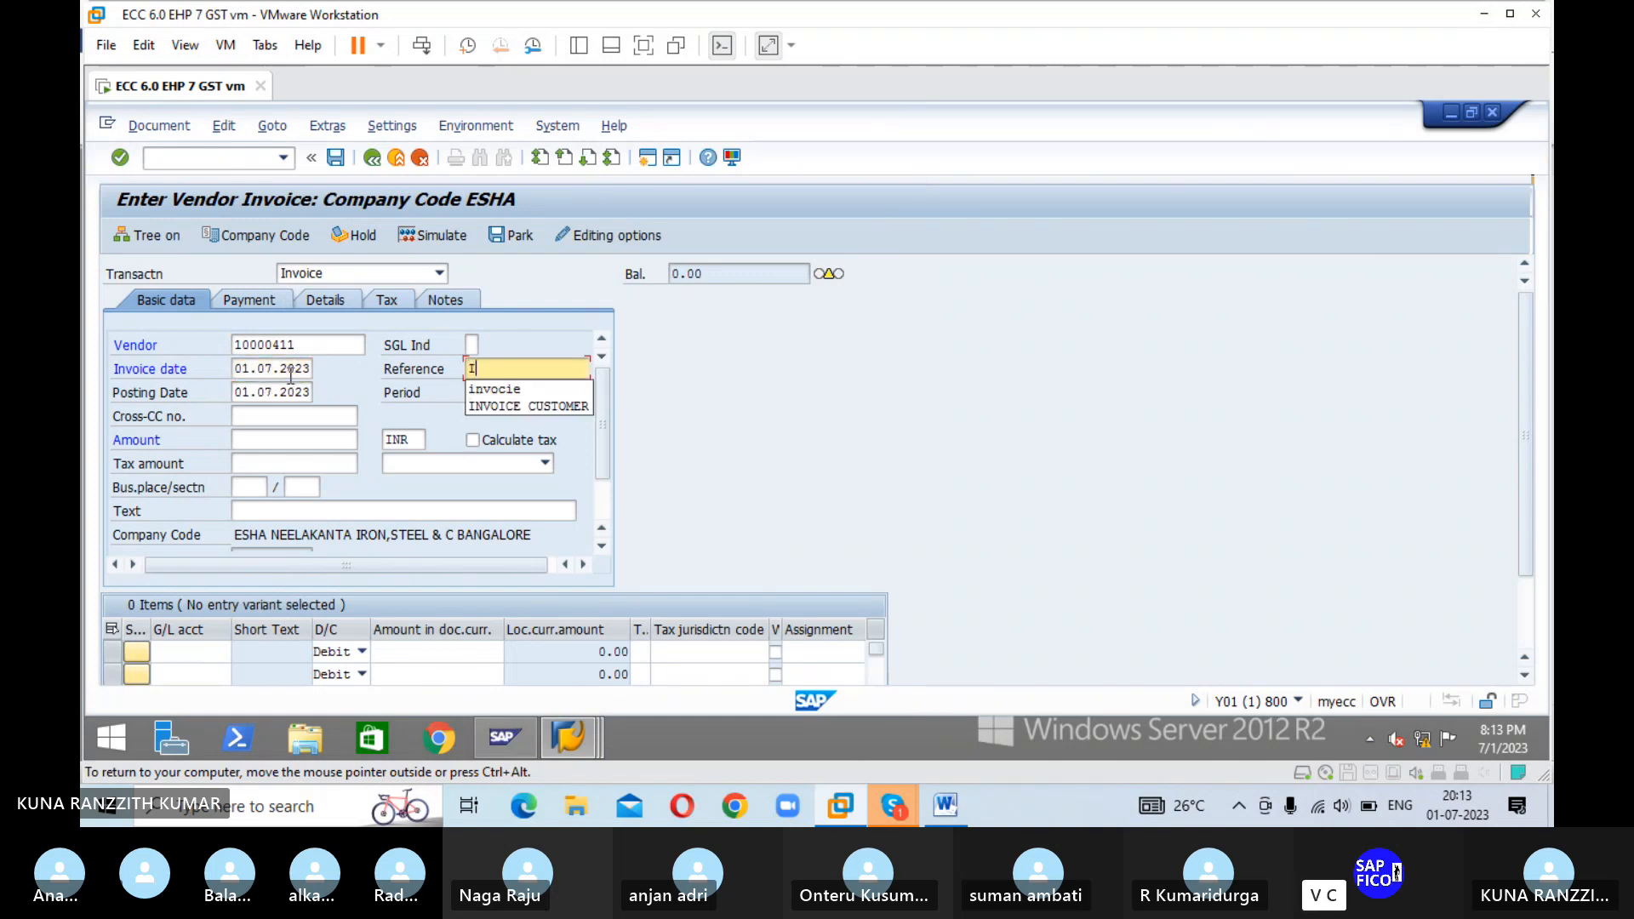
pyautogui.click(538, 389)
# - Set the invoice amount to 150000 INR and fill in the text with the suggested entry "RAW MATERAIL PURCHASED FROM VENDOR"
pyautogui.click(333, 438)
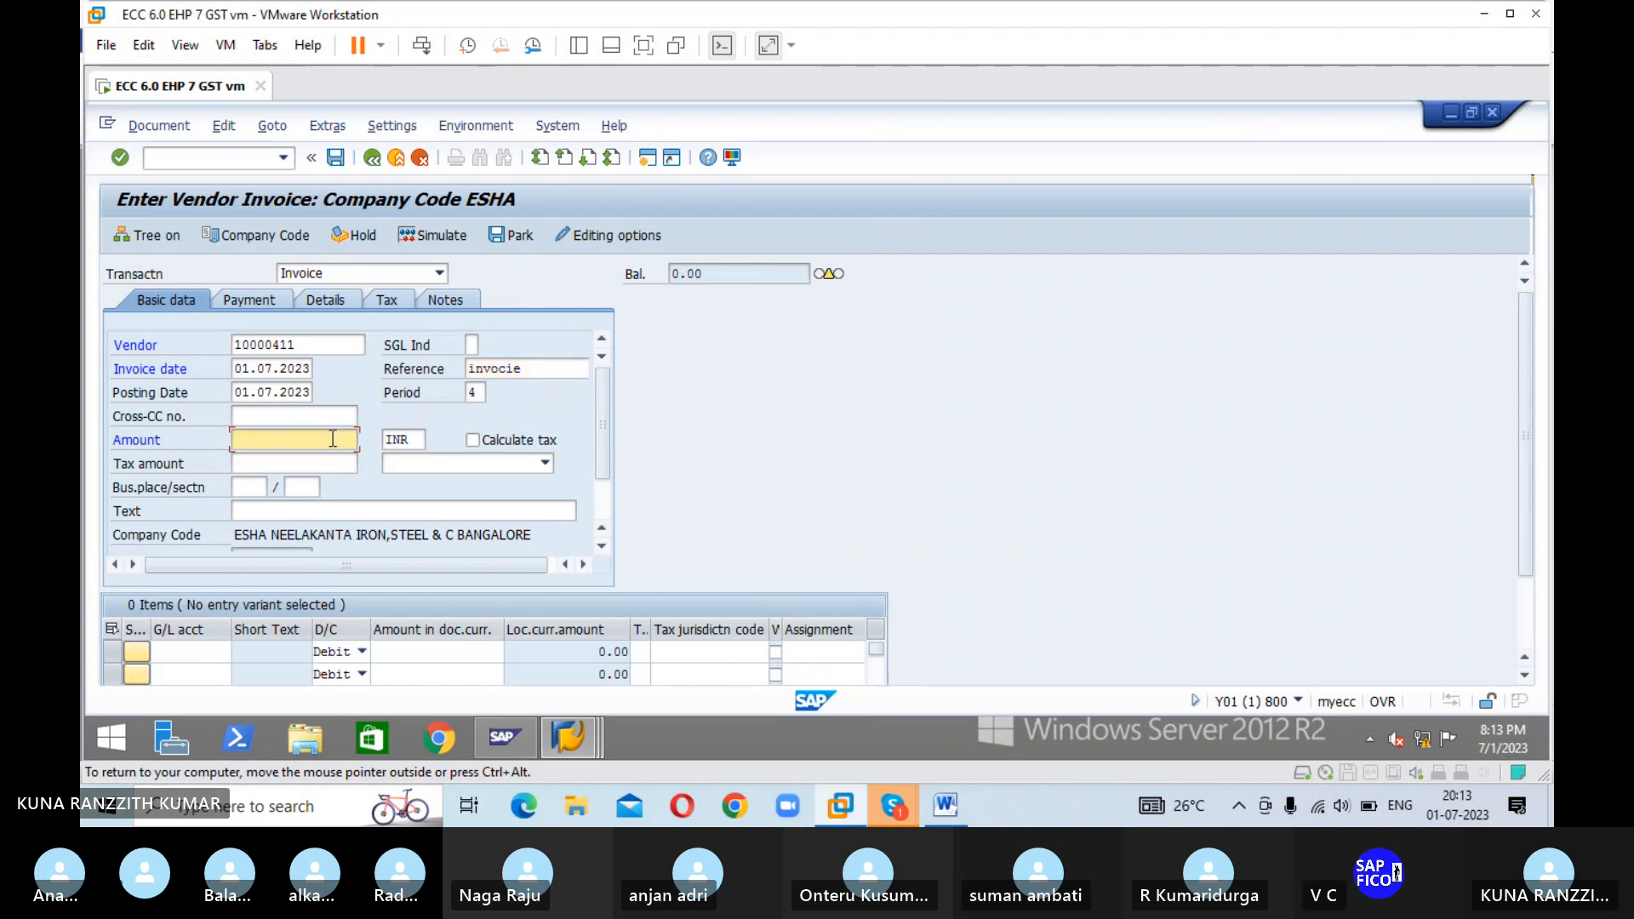
pyautogui.write('150000')
pyautogui.click(333, 511)
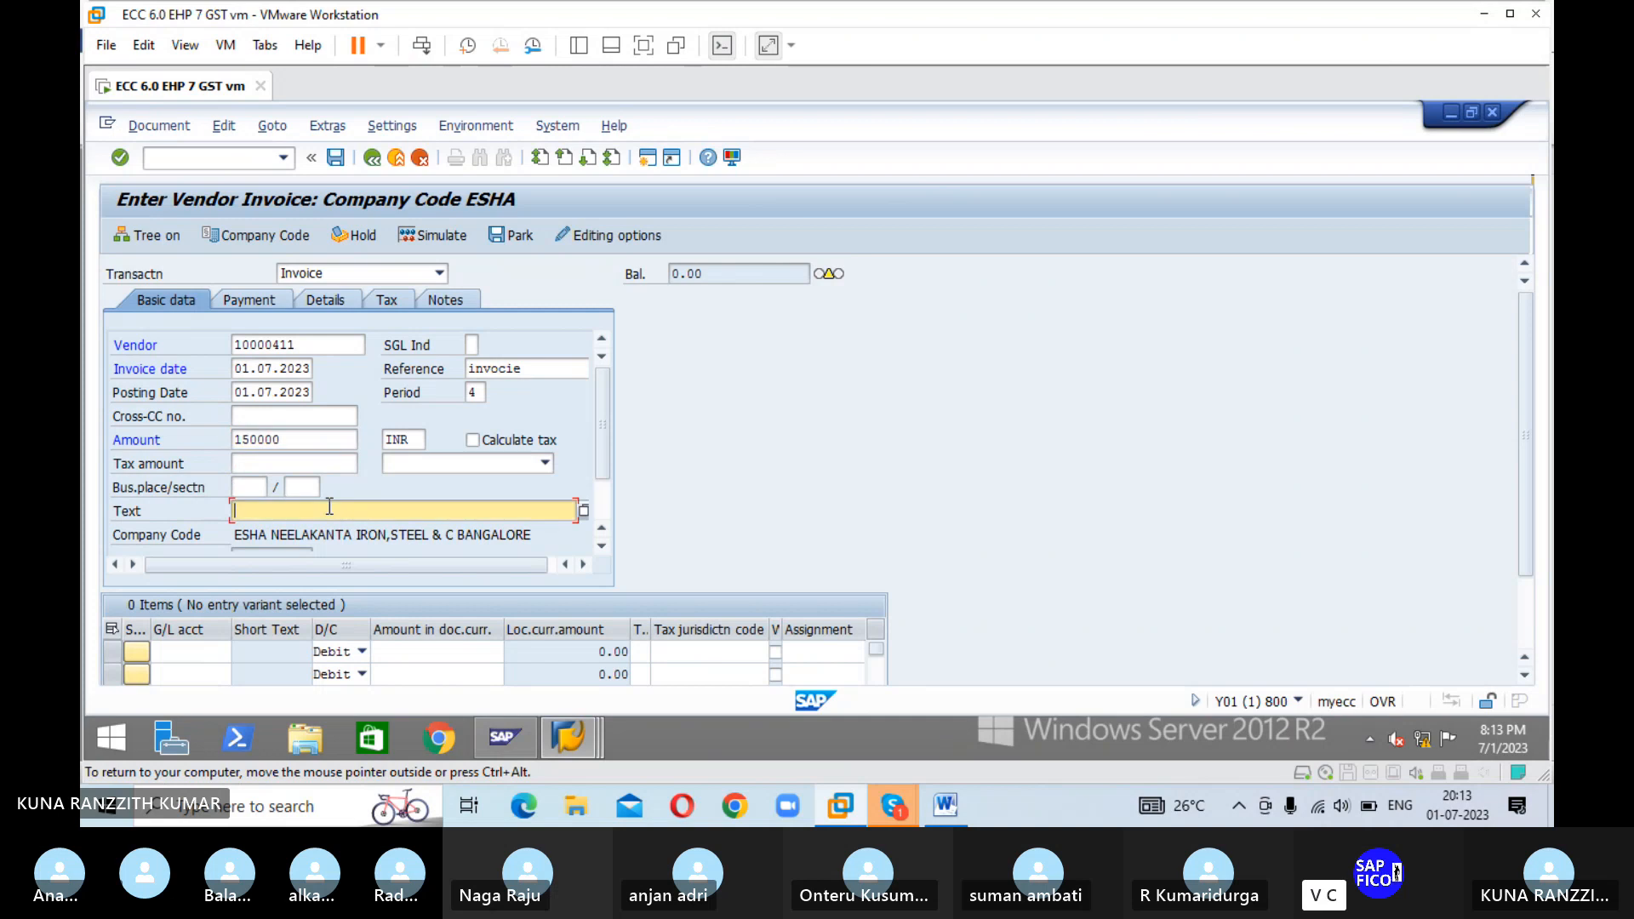
pyautogui.write('R')
pyautogui.click(336, 531)
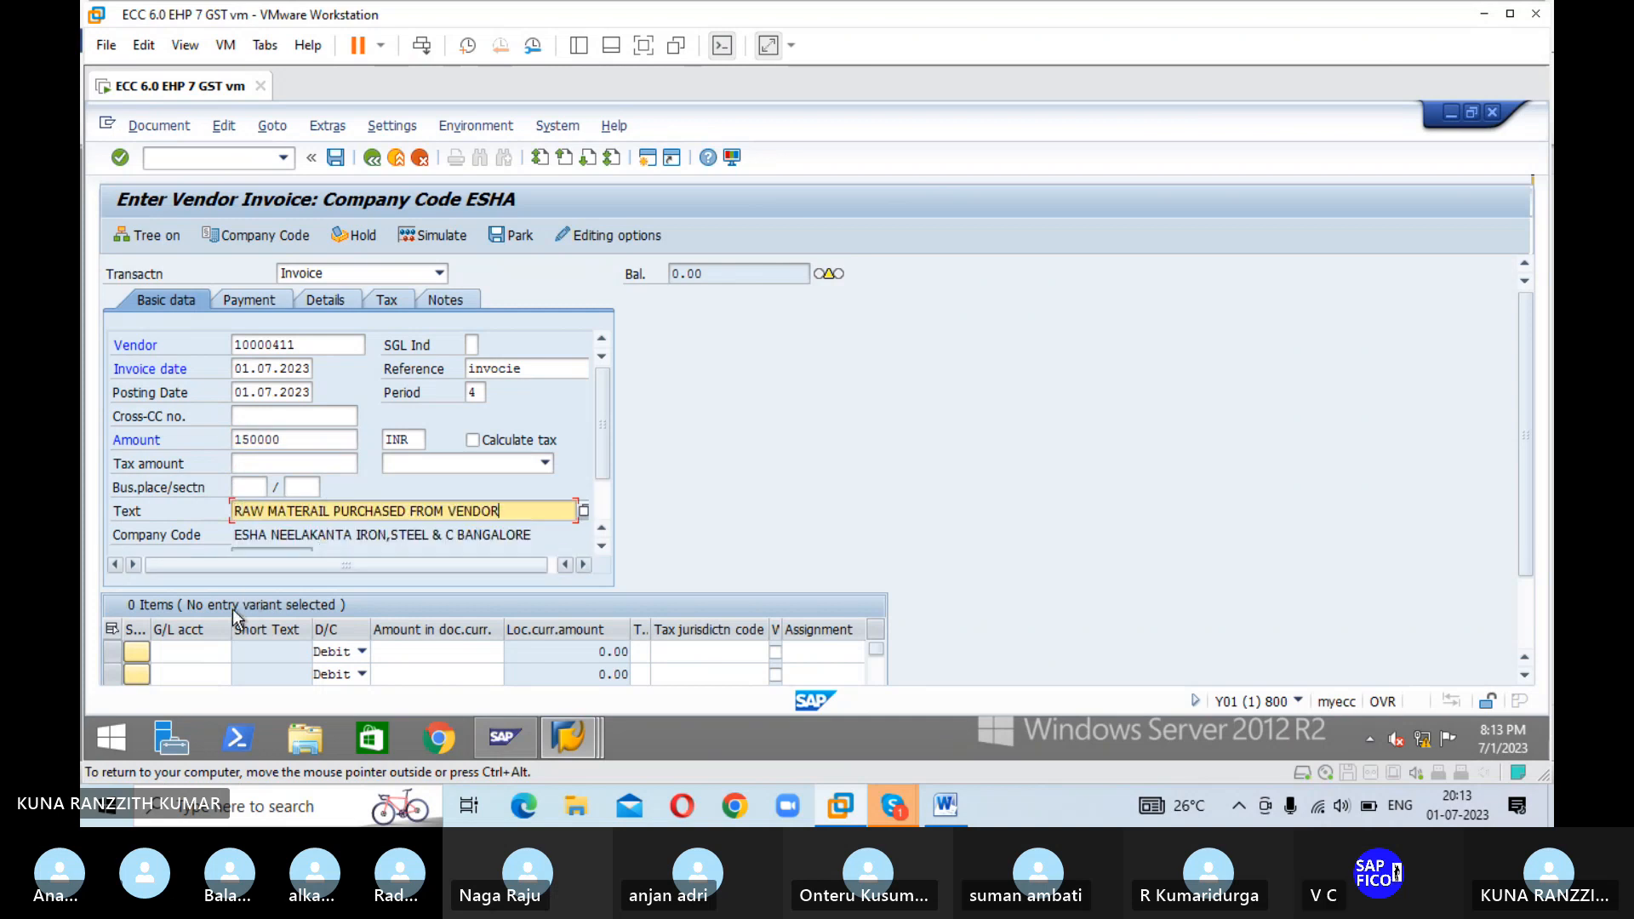
# - Add a first line item debiting the raw material G/L account with an amount of 150,000
pyautogui.click(199, 650)
pyautogui.write('200101')
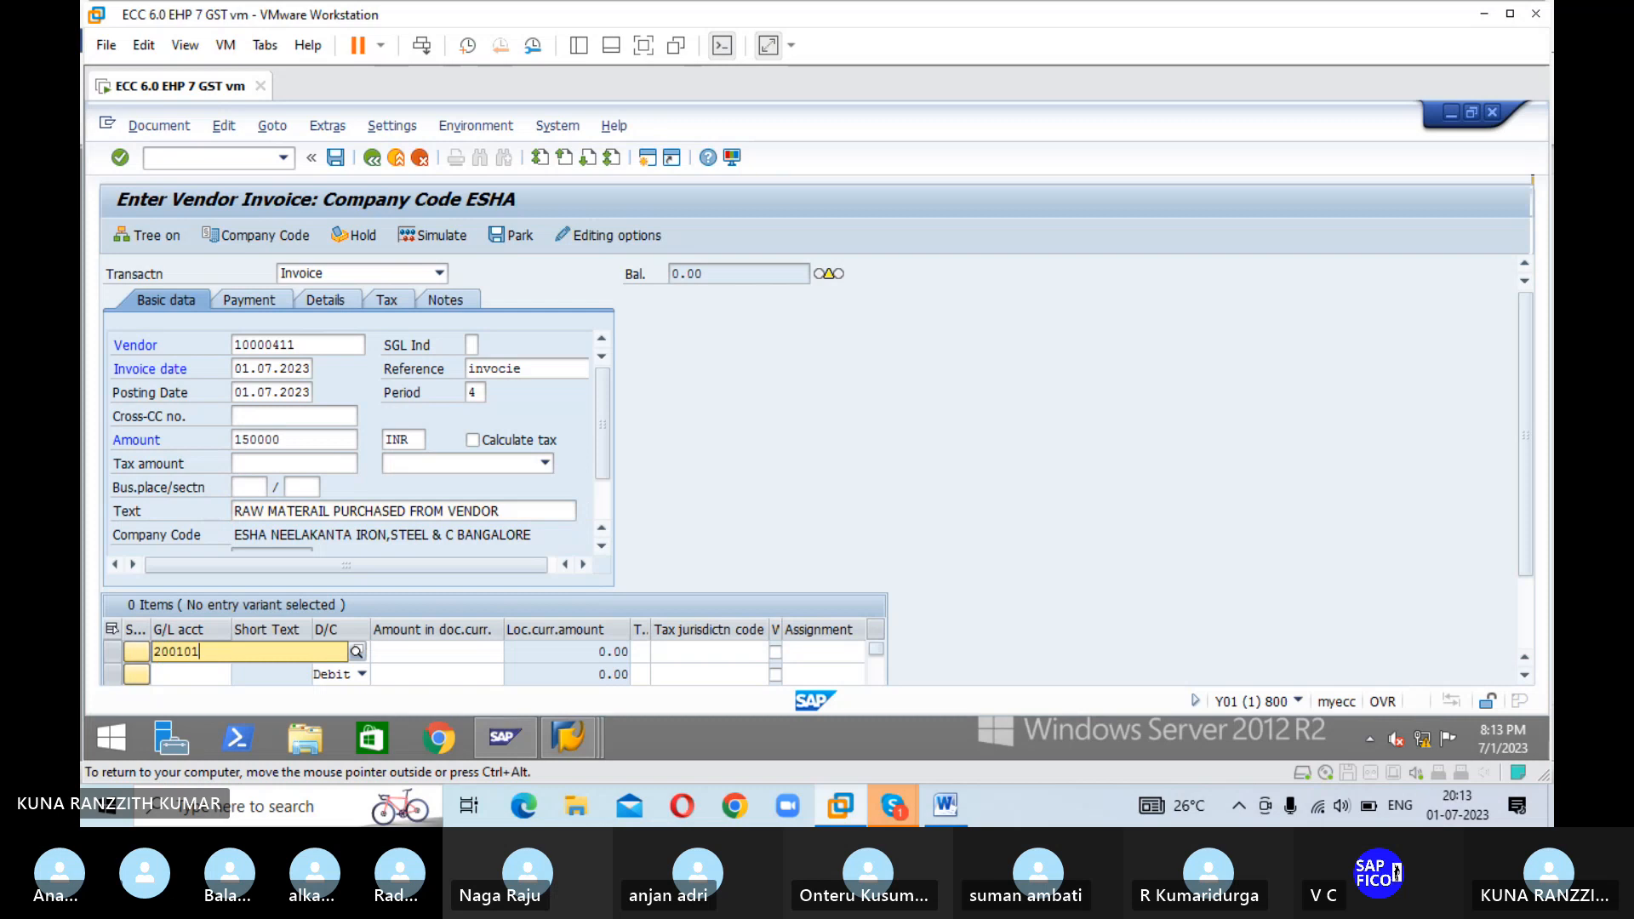
pyautogui.press('Tab')
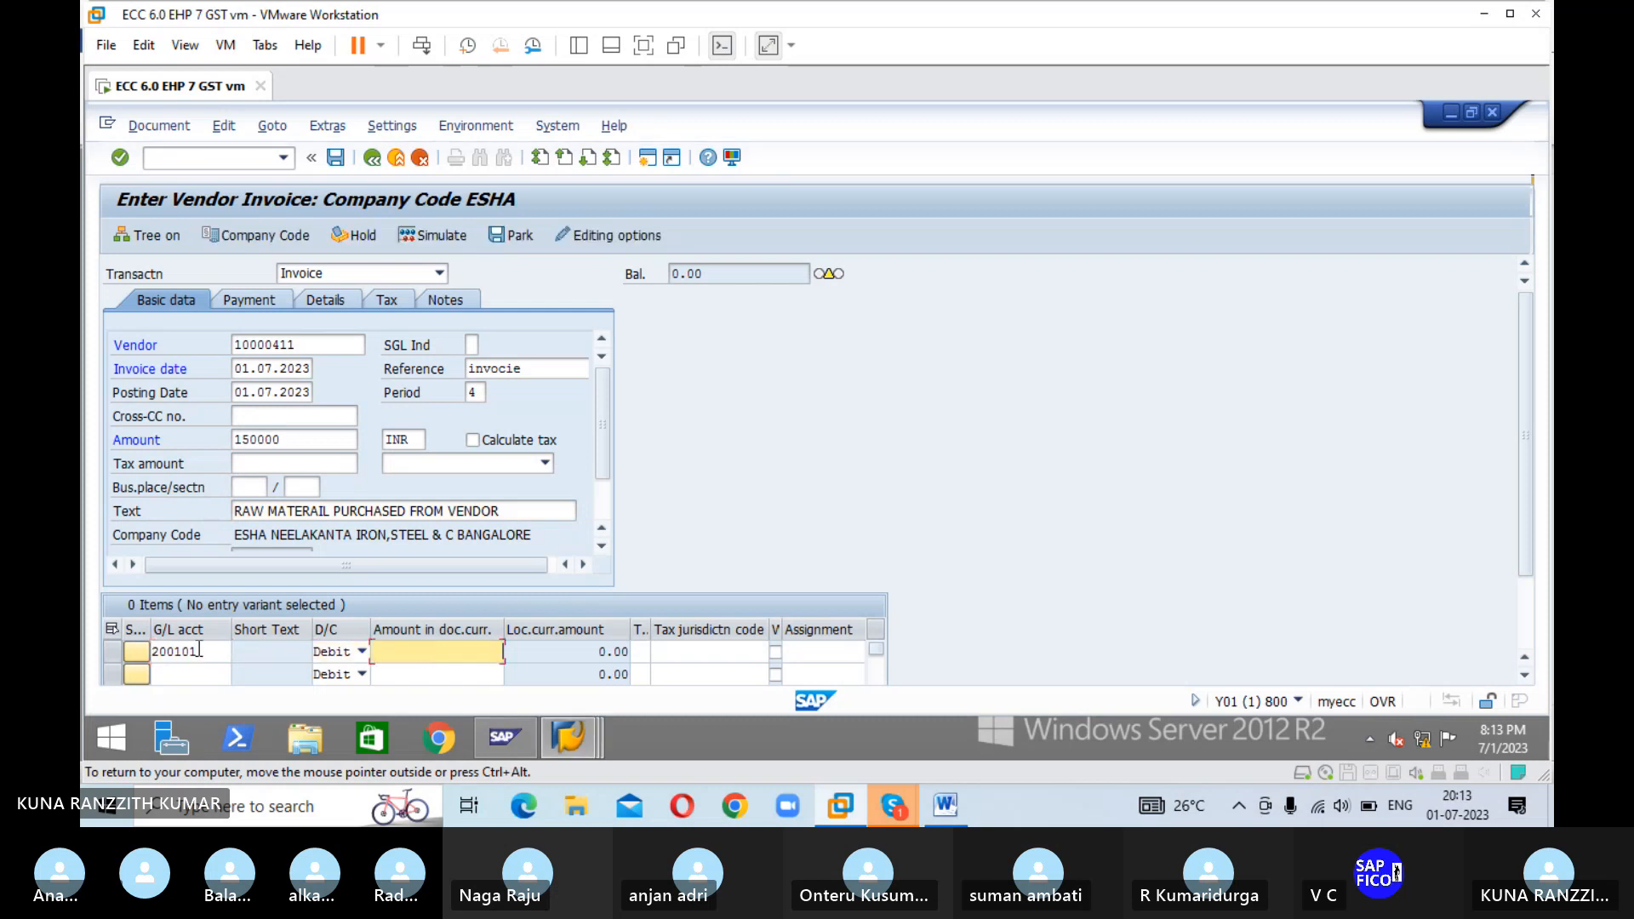
pyautogui.write('150,')
pyautogui.write('000')
pyautogui.press('Return')
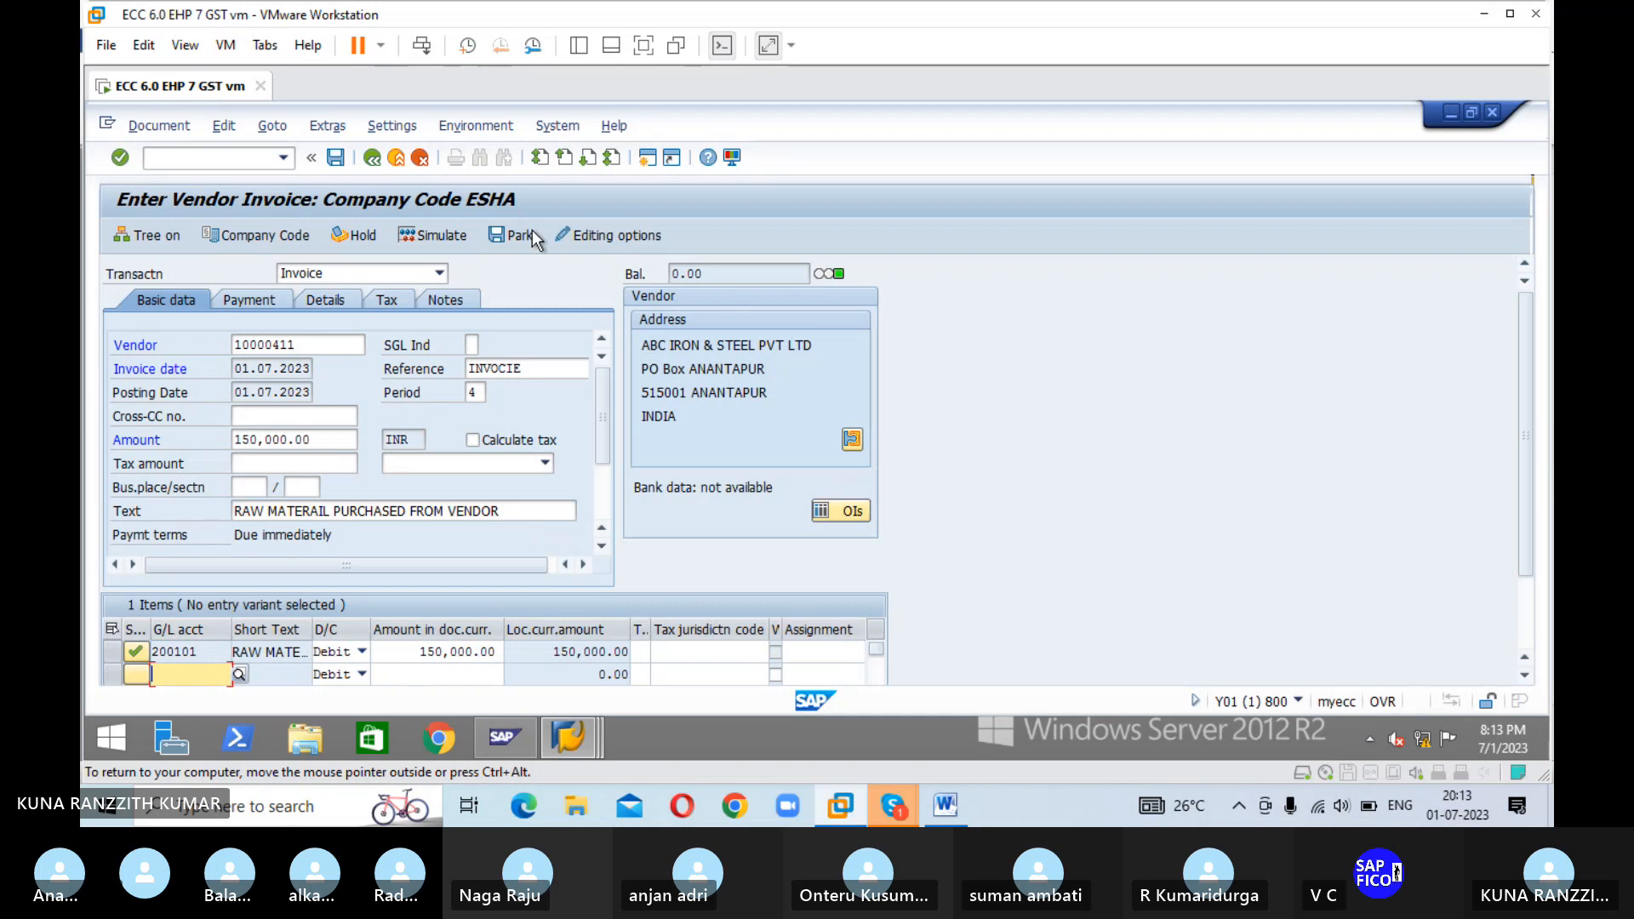
# - Simulate the 150,000 INR vendor invoice and post the document
pyautogui.click(398, 237)
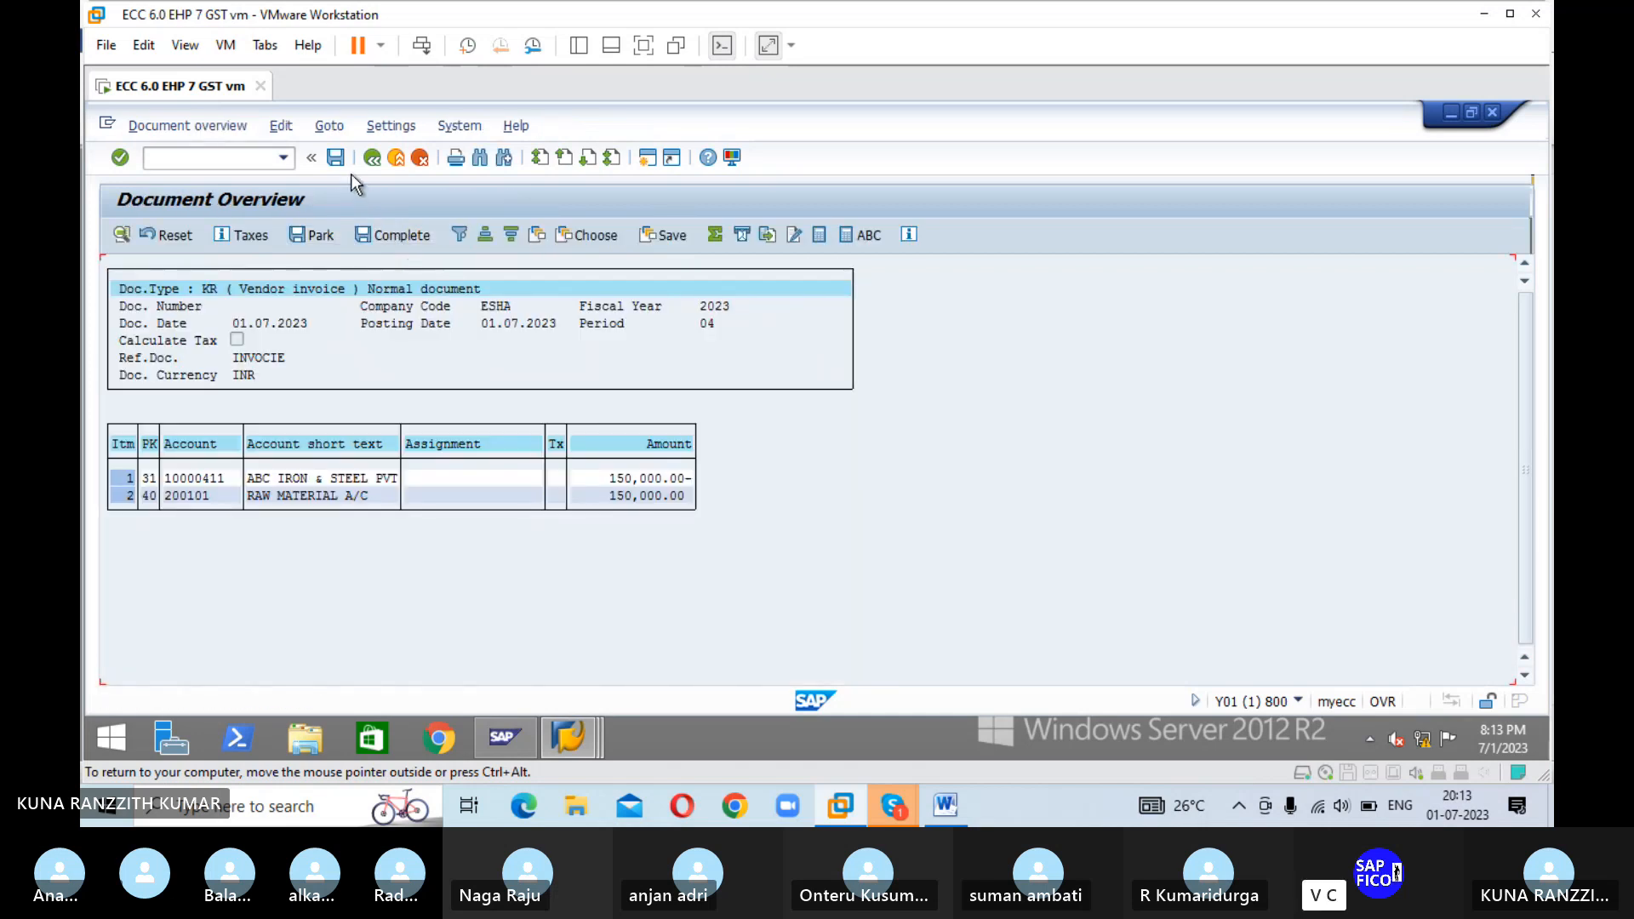
pyautogui.click(342, 165)
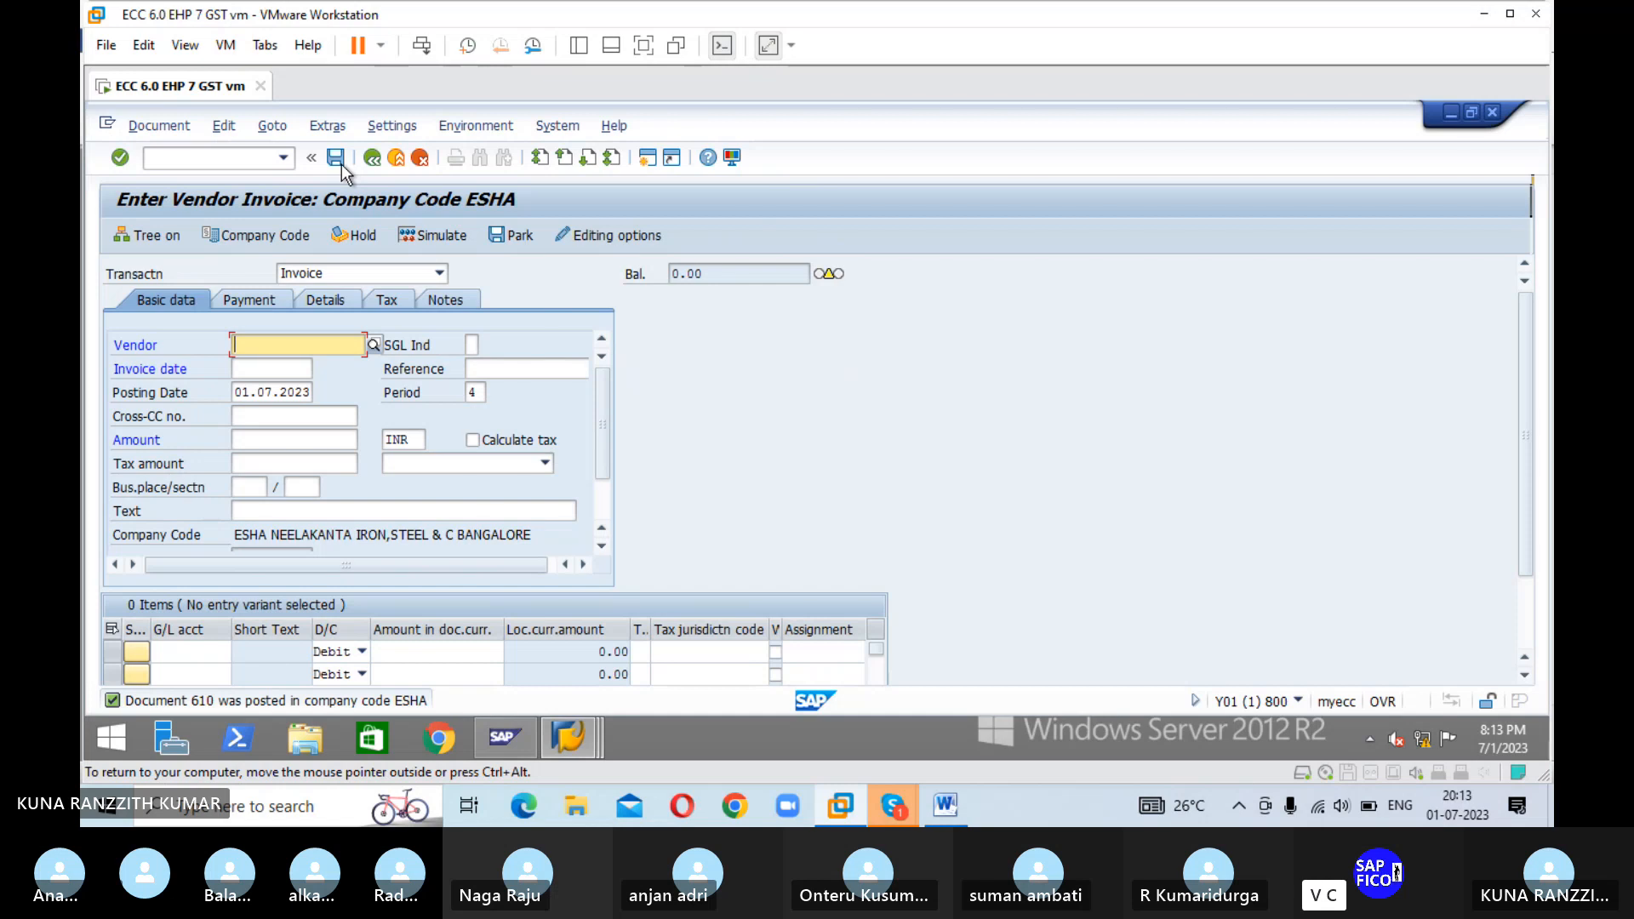
# - Run transaction FBL1N for ABC Iron & Steel in company code ESHA and review the vendor's open items and their total
pyautogui.click(244, 157)
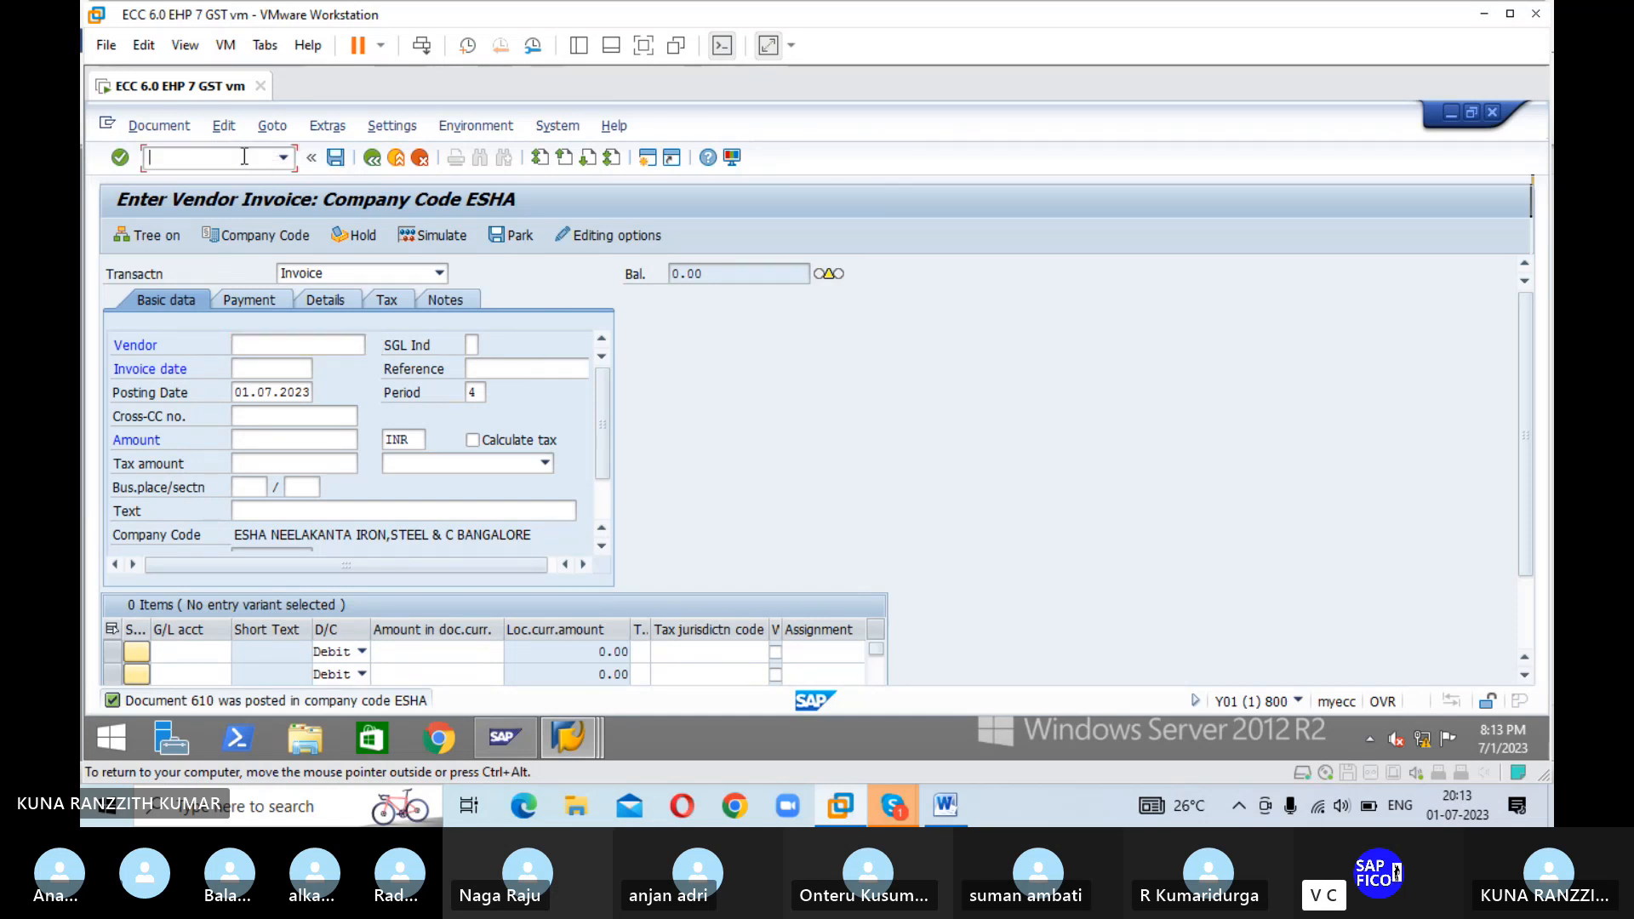
pyautogui.write('/NFBL1N')
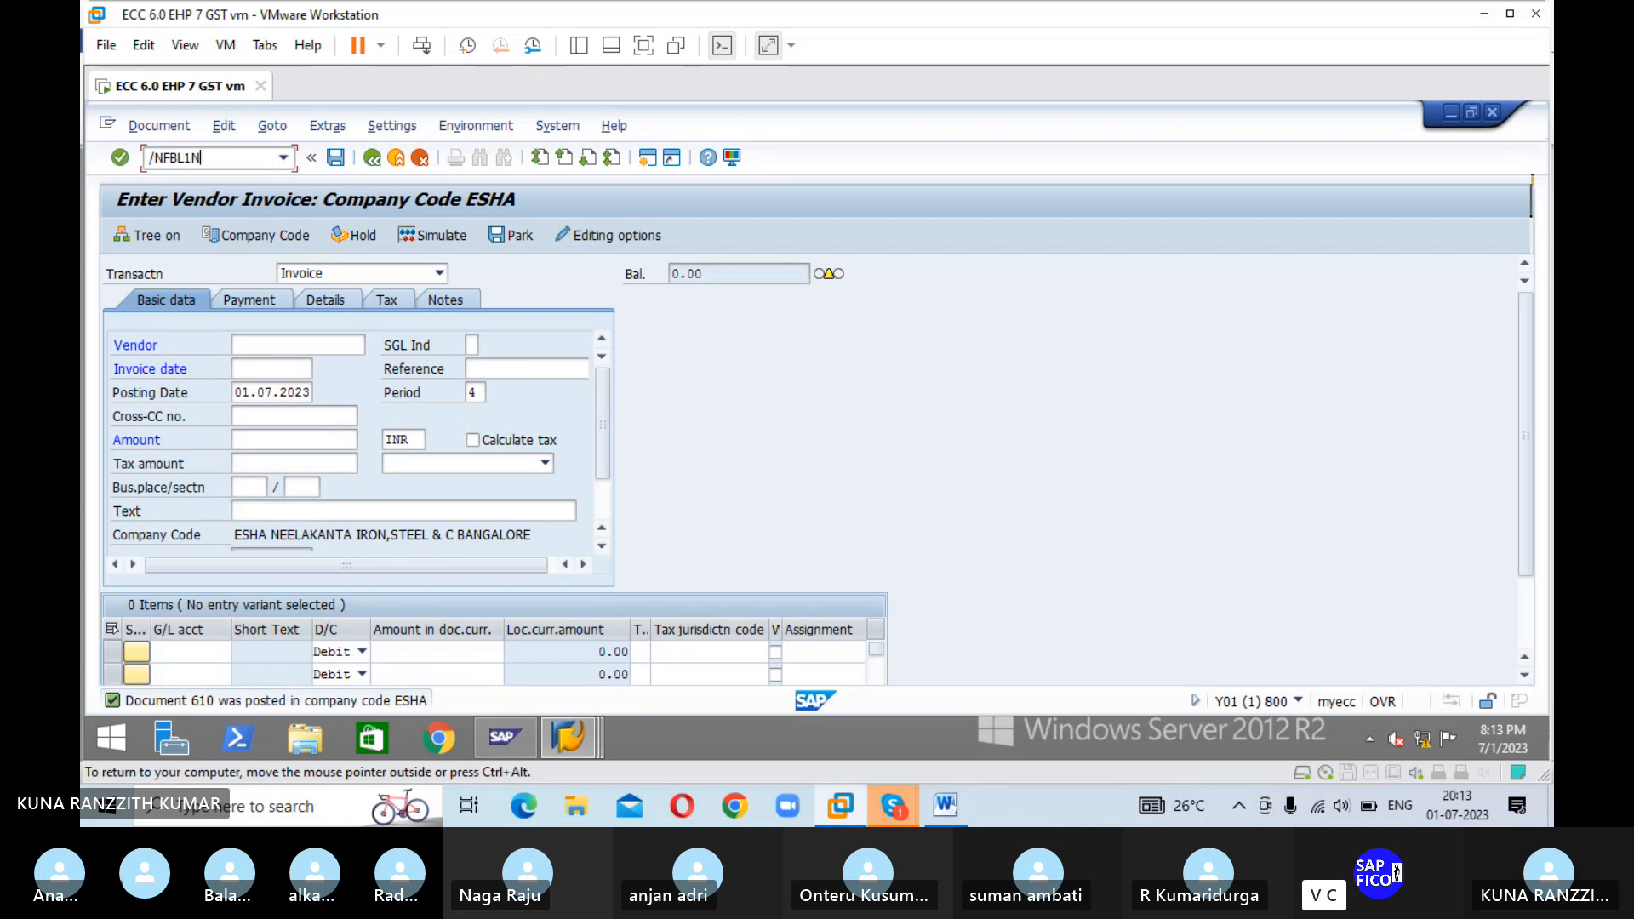
pyautogui.press('Return')
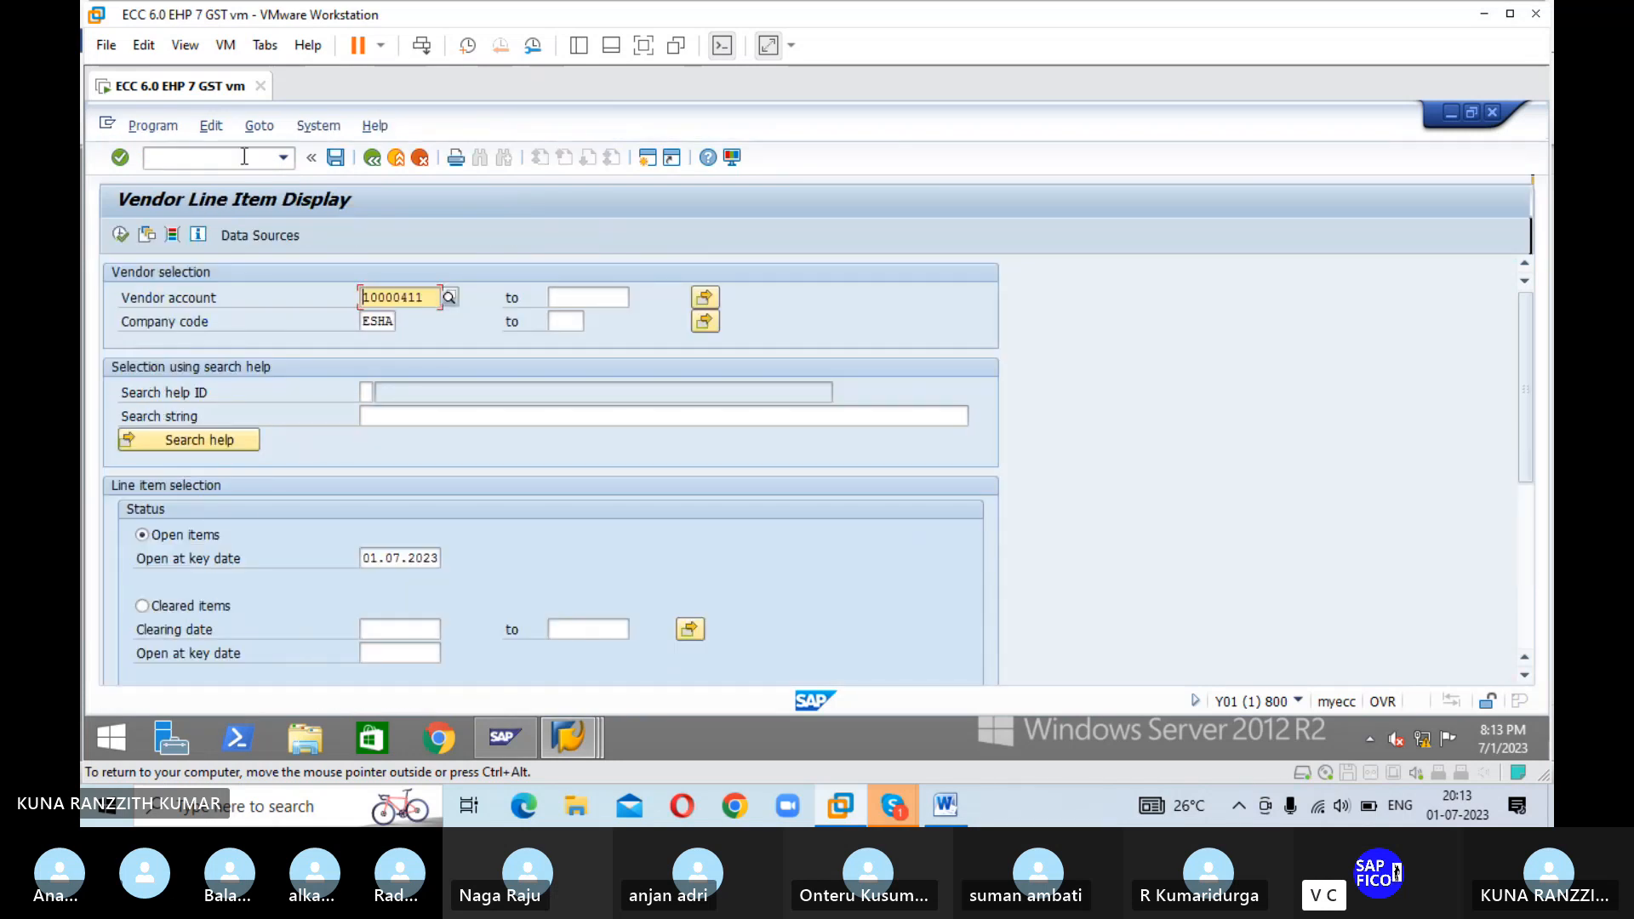
pyautogui.scroll(-1, 276, 443)
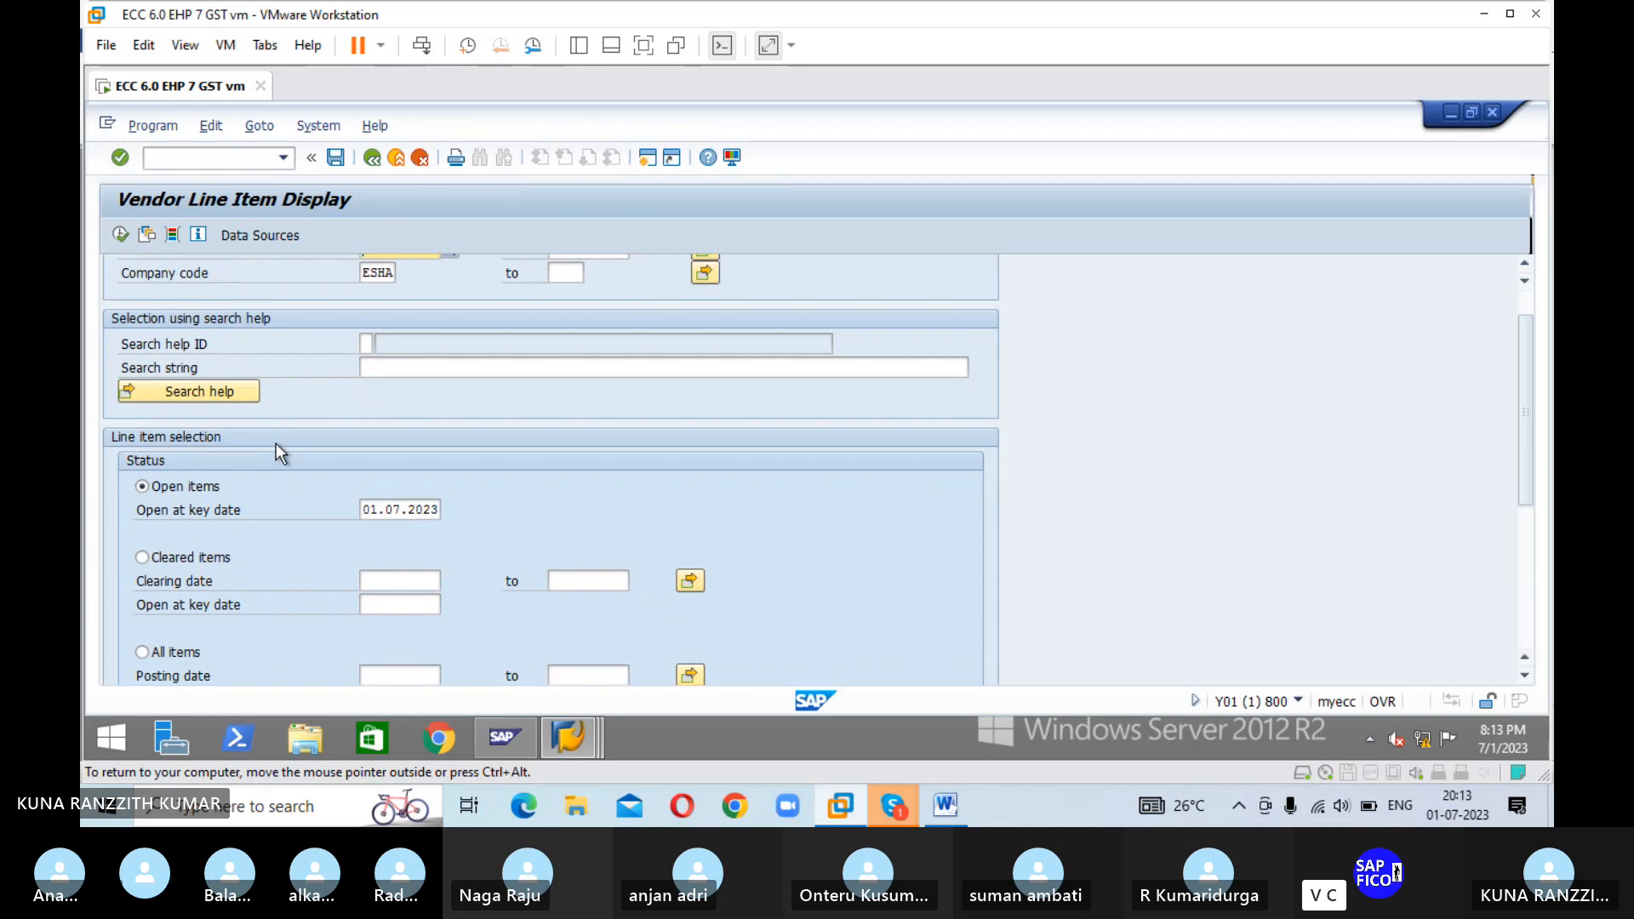
pyautogui.scroll(-1, 276, 442)
pyautogui.scroll(3, 275, 443)
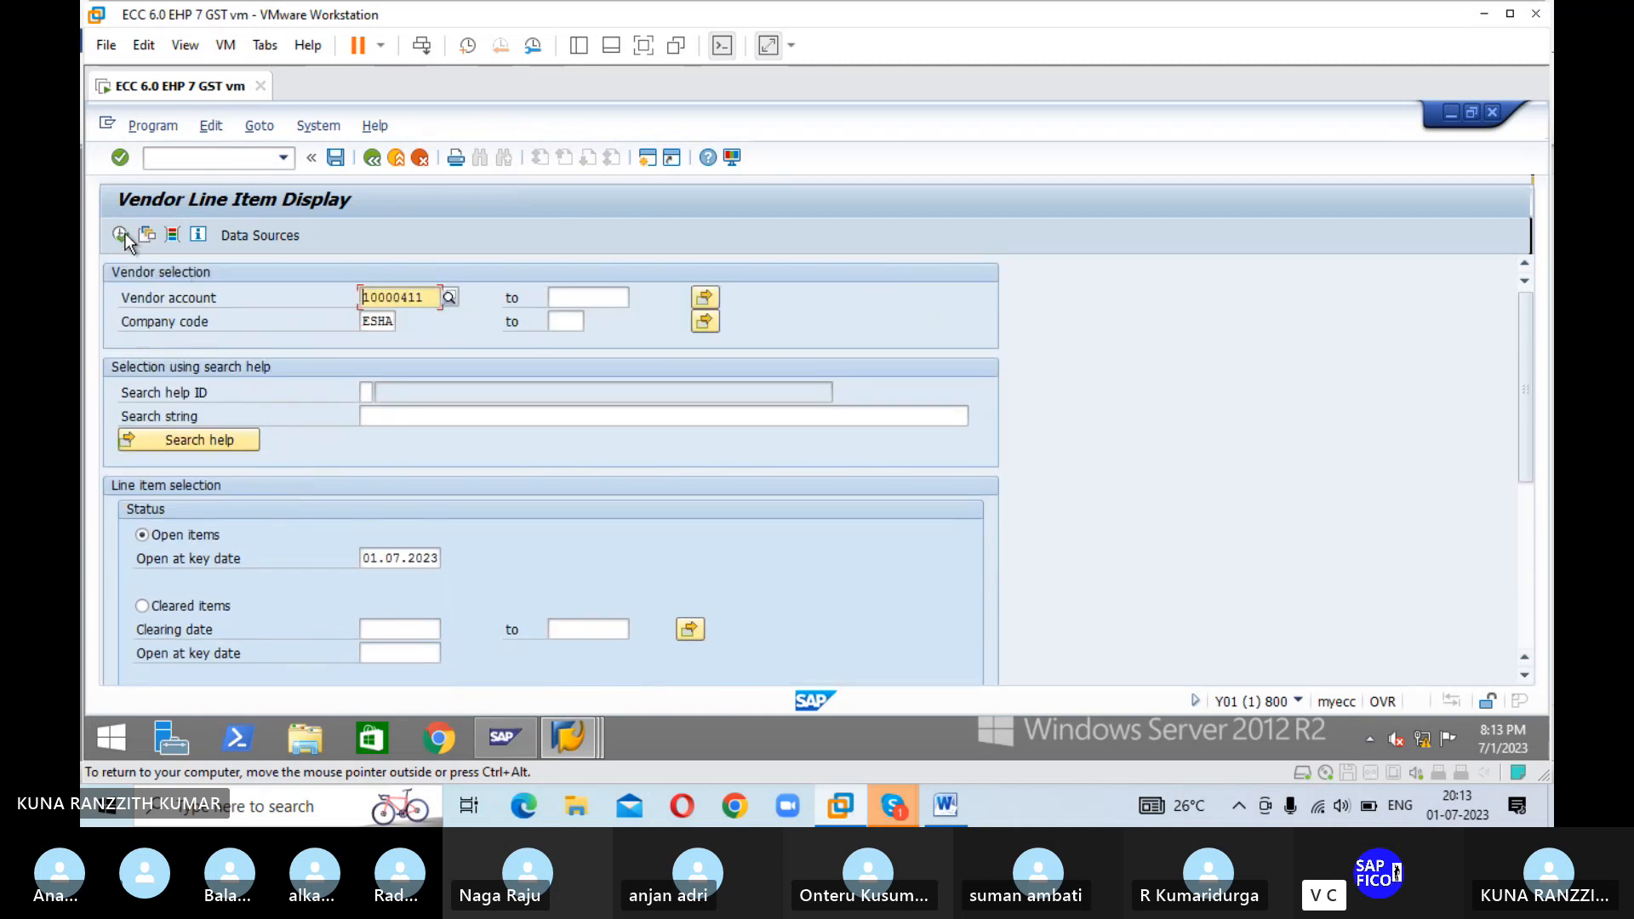
pyautogui.click(124, 238)
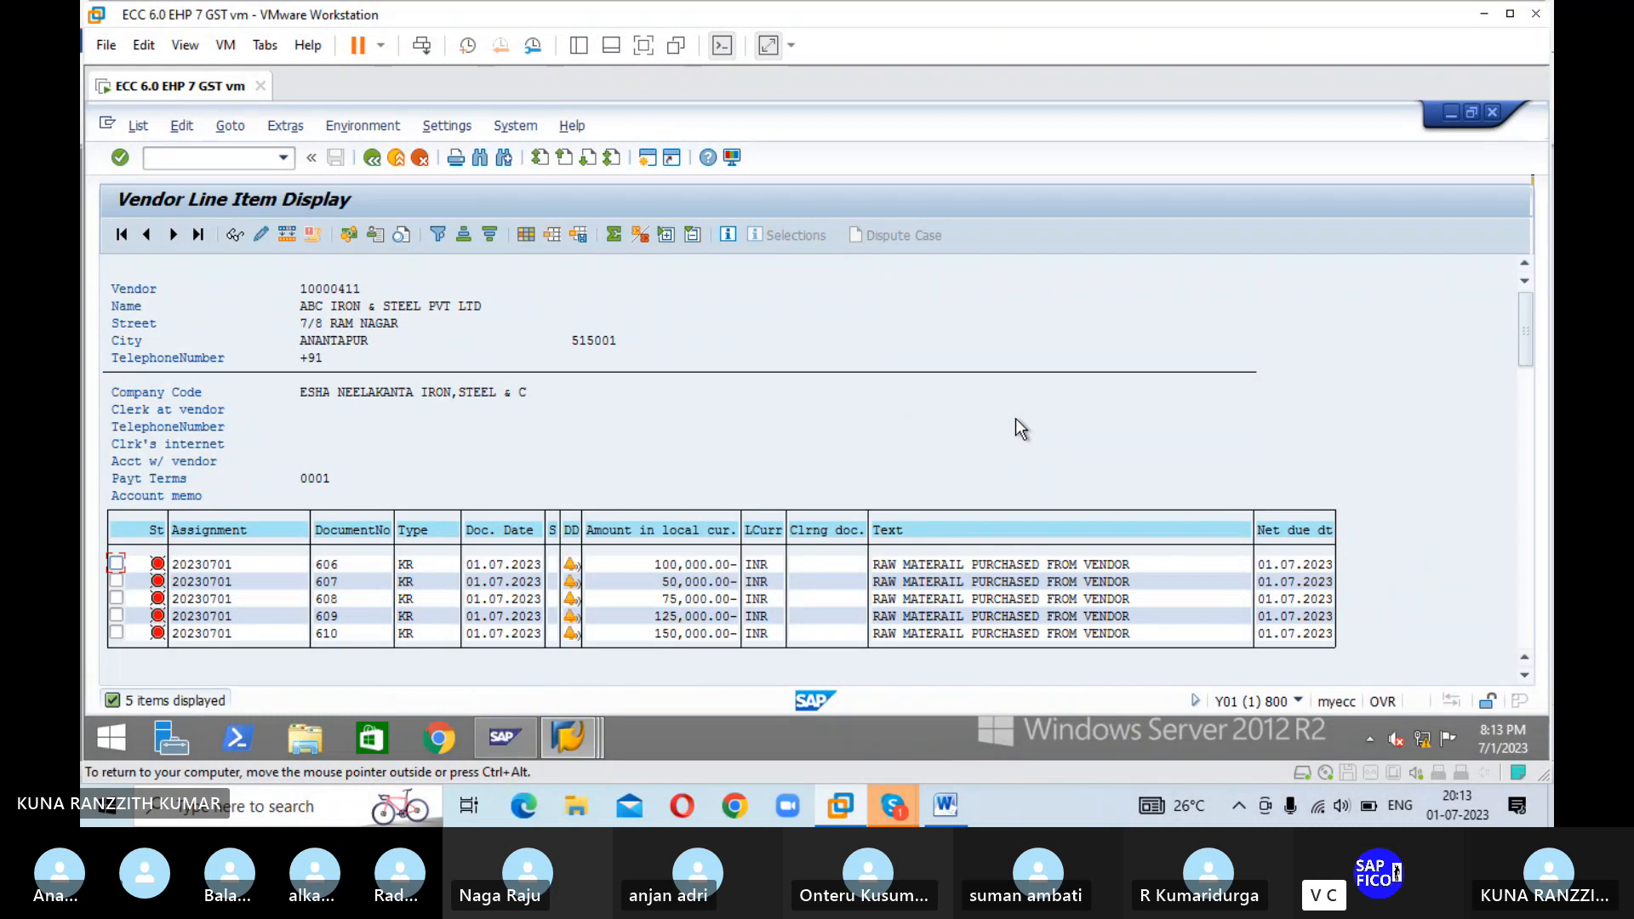
pyautogui.scroll(-1, 1023, 427)
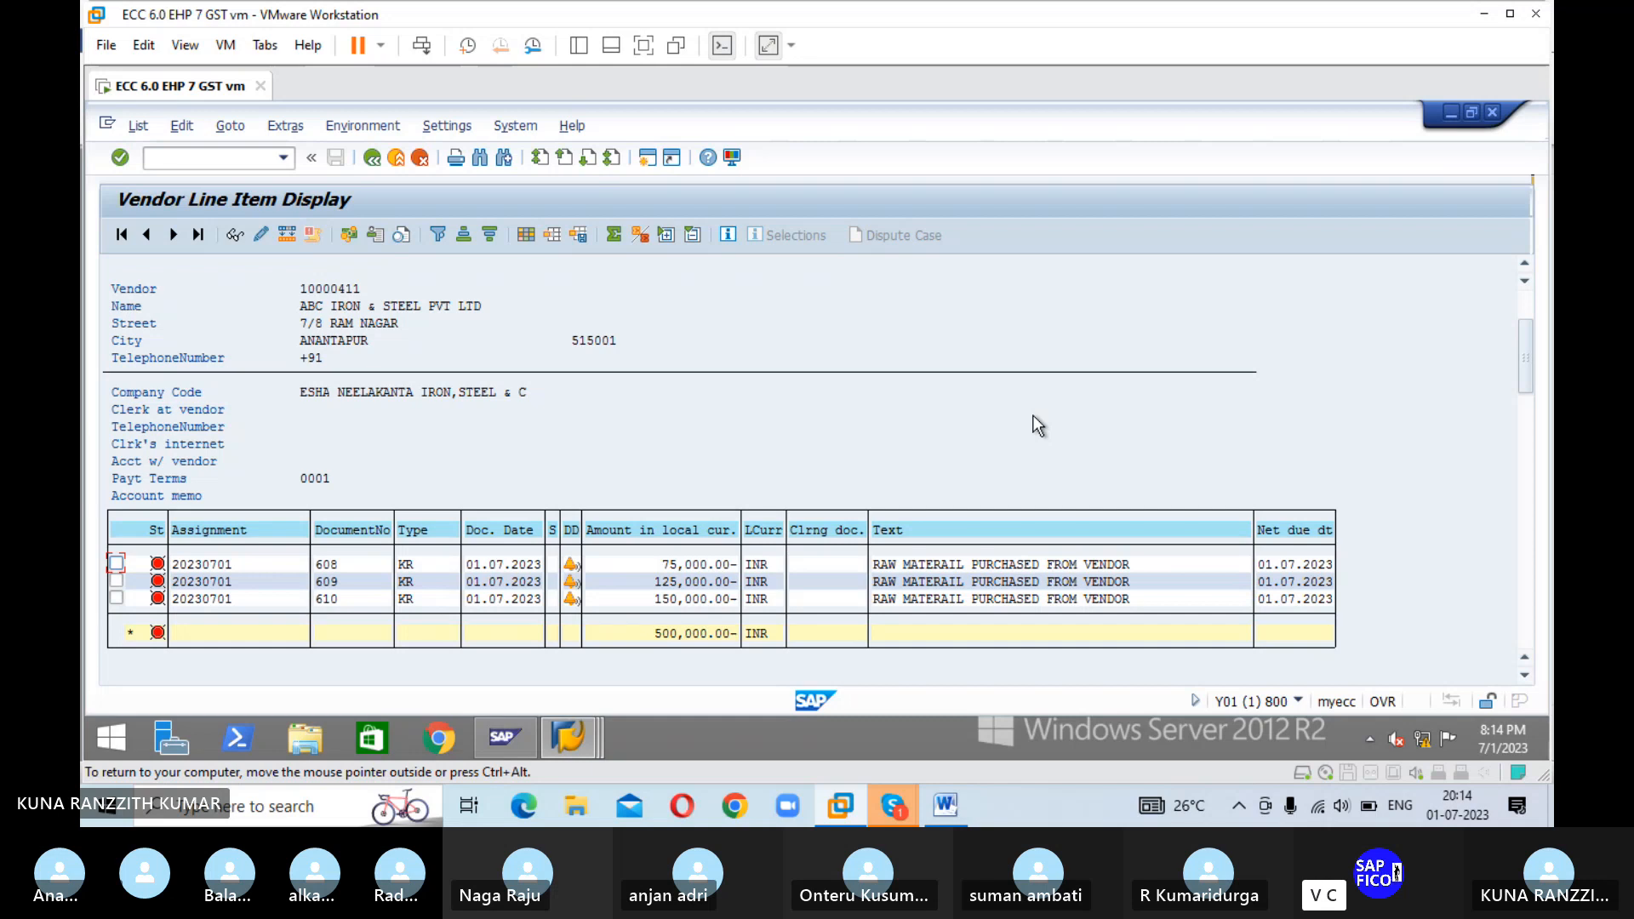
pyautogui.scroll(1, 1033, 415)
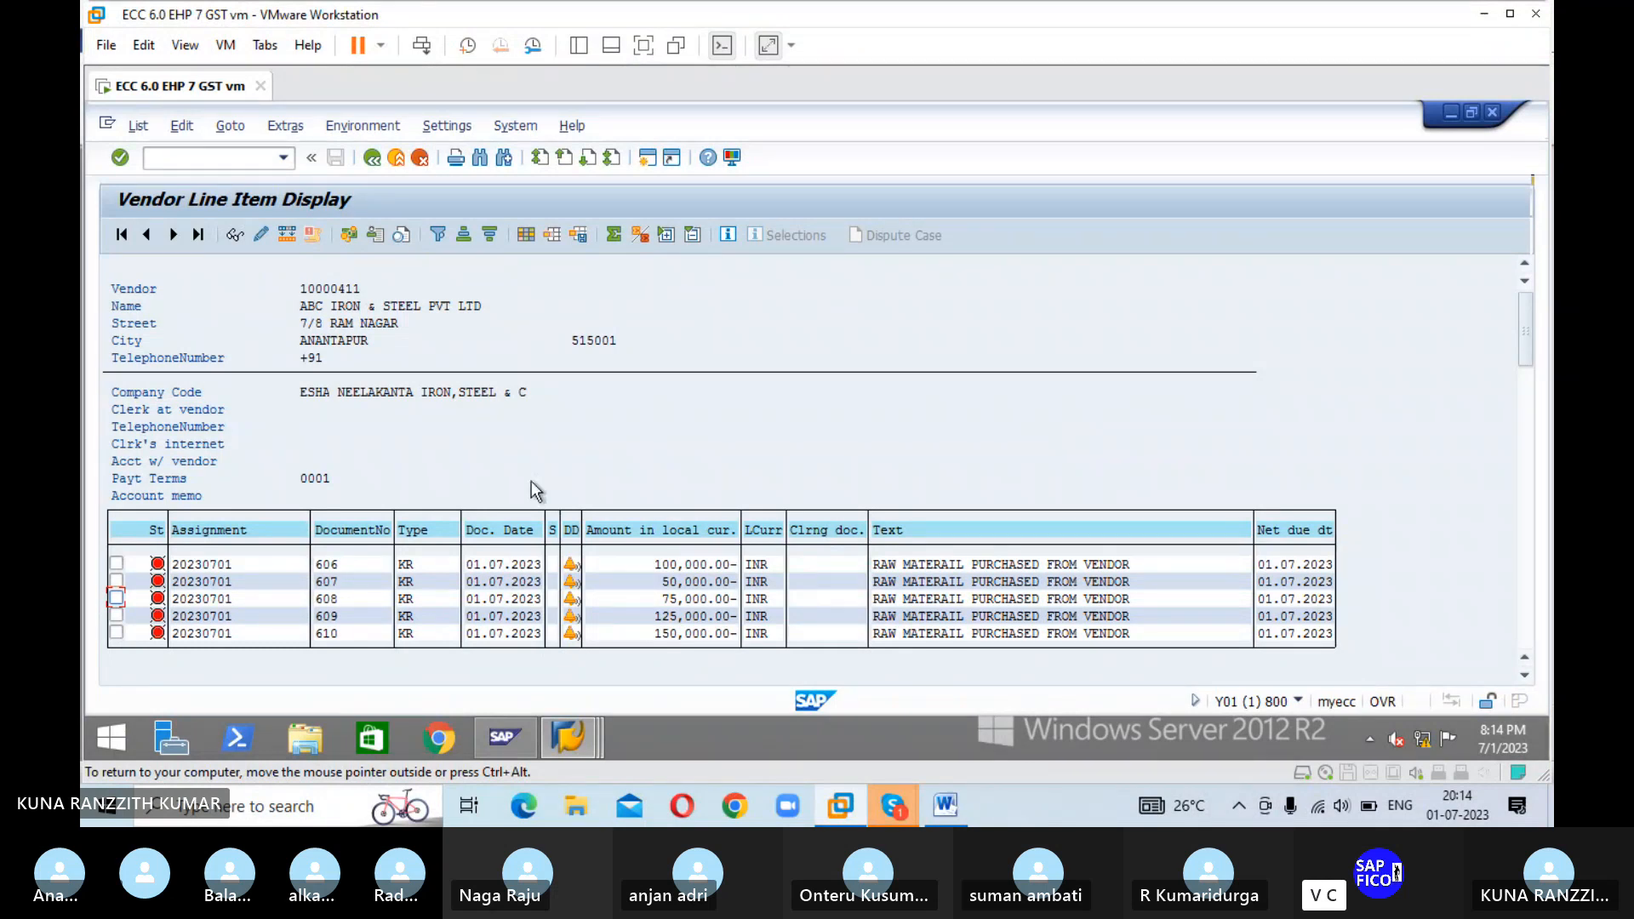
# - Open the automatic payment program with transaction F110
pyautogui.hotkey('ctrl', '/')
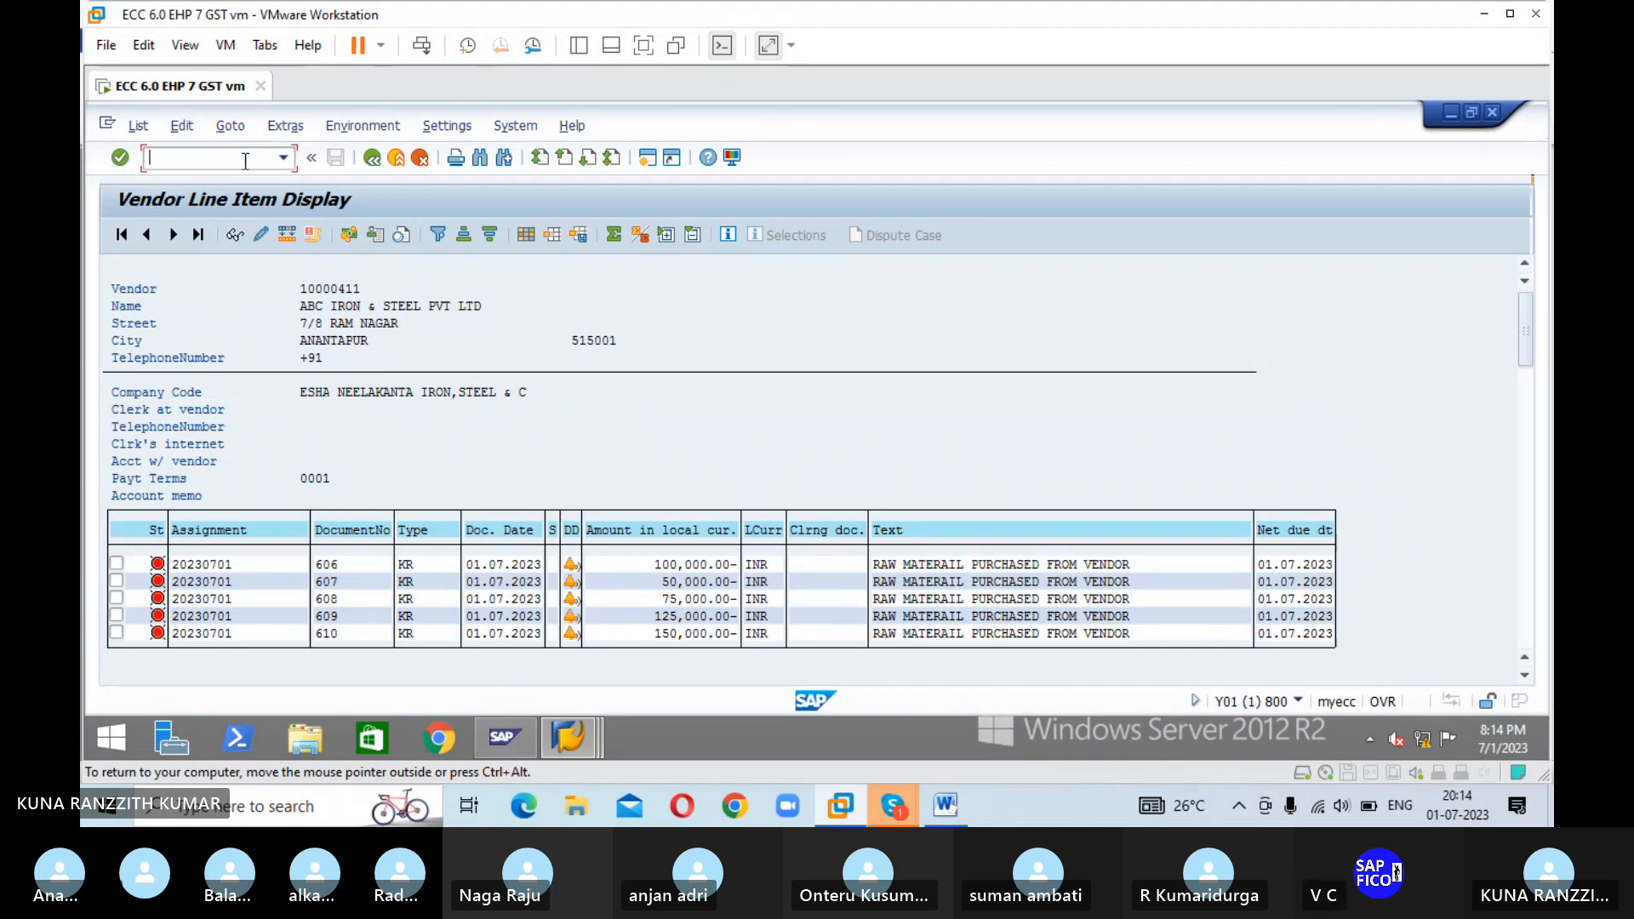
pyautogui.write('/NF110')
pyautogui.press('Return')
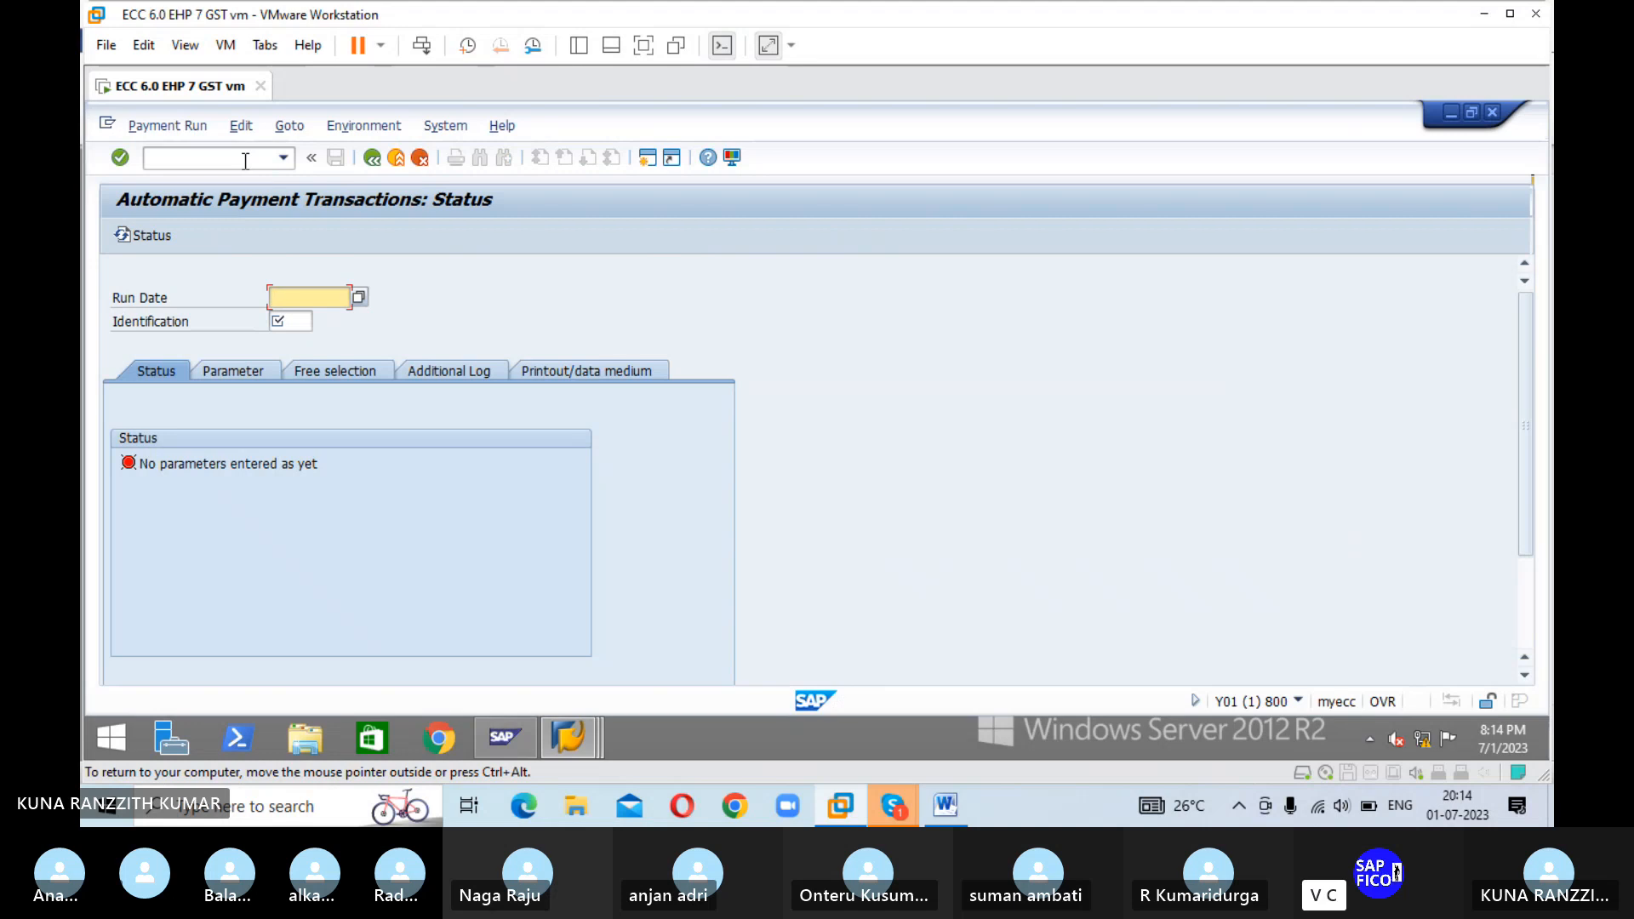
# - Identify the payment run with run date 01.07.2023 and identification RAJ1
pyautogui.write('01')
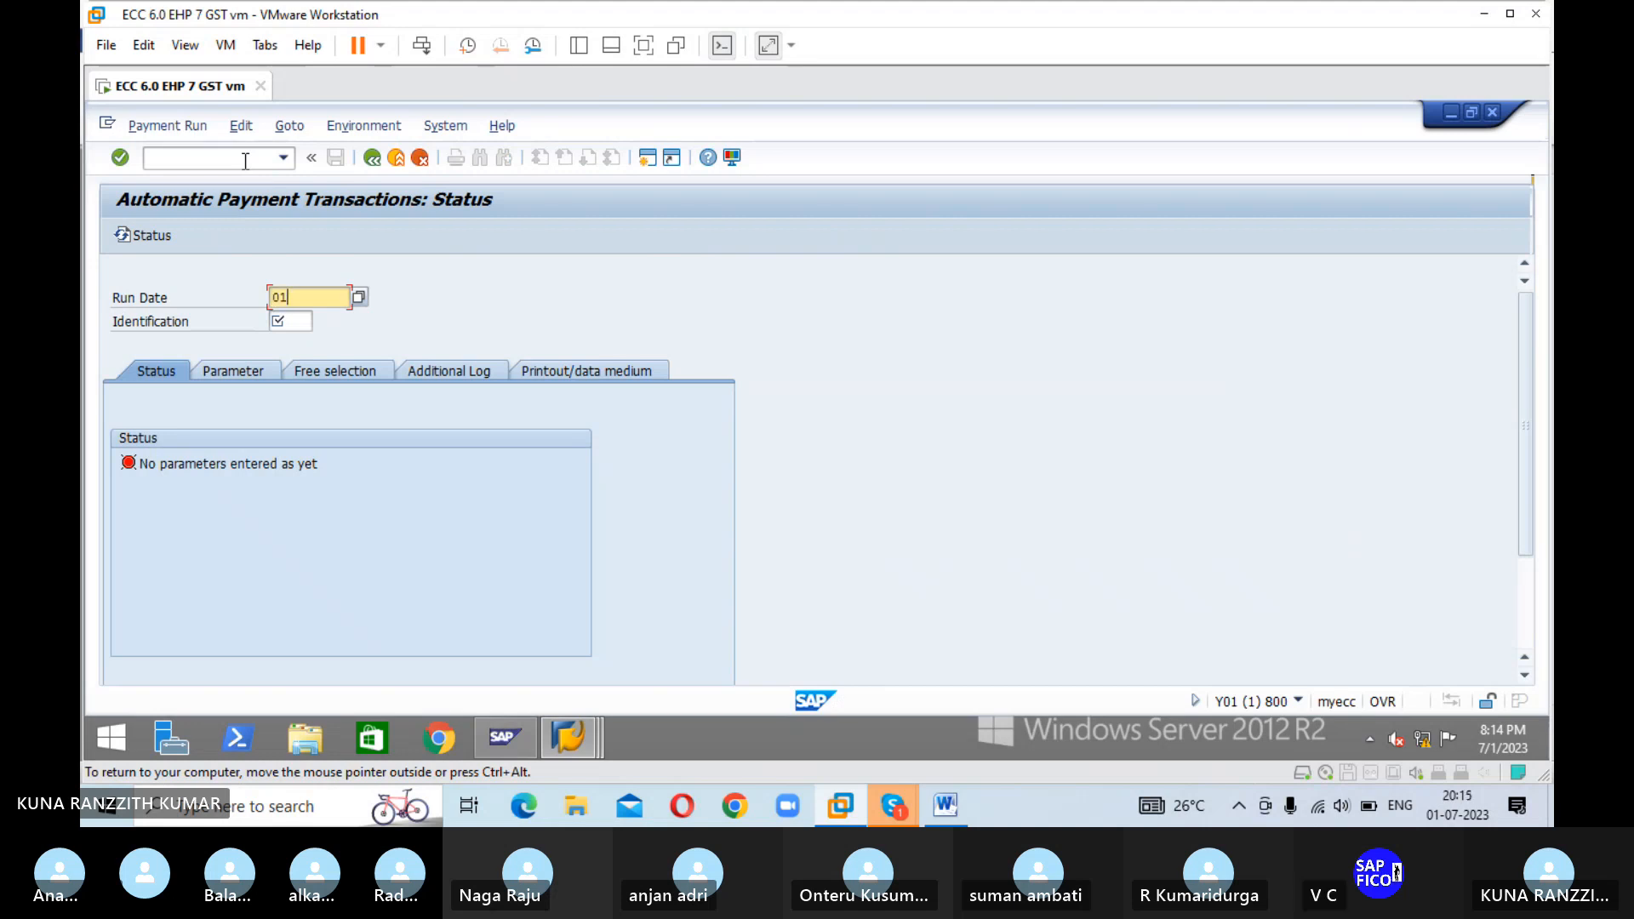
pyautogui.write('.0')
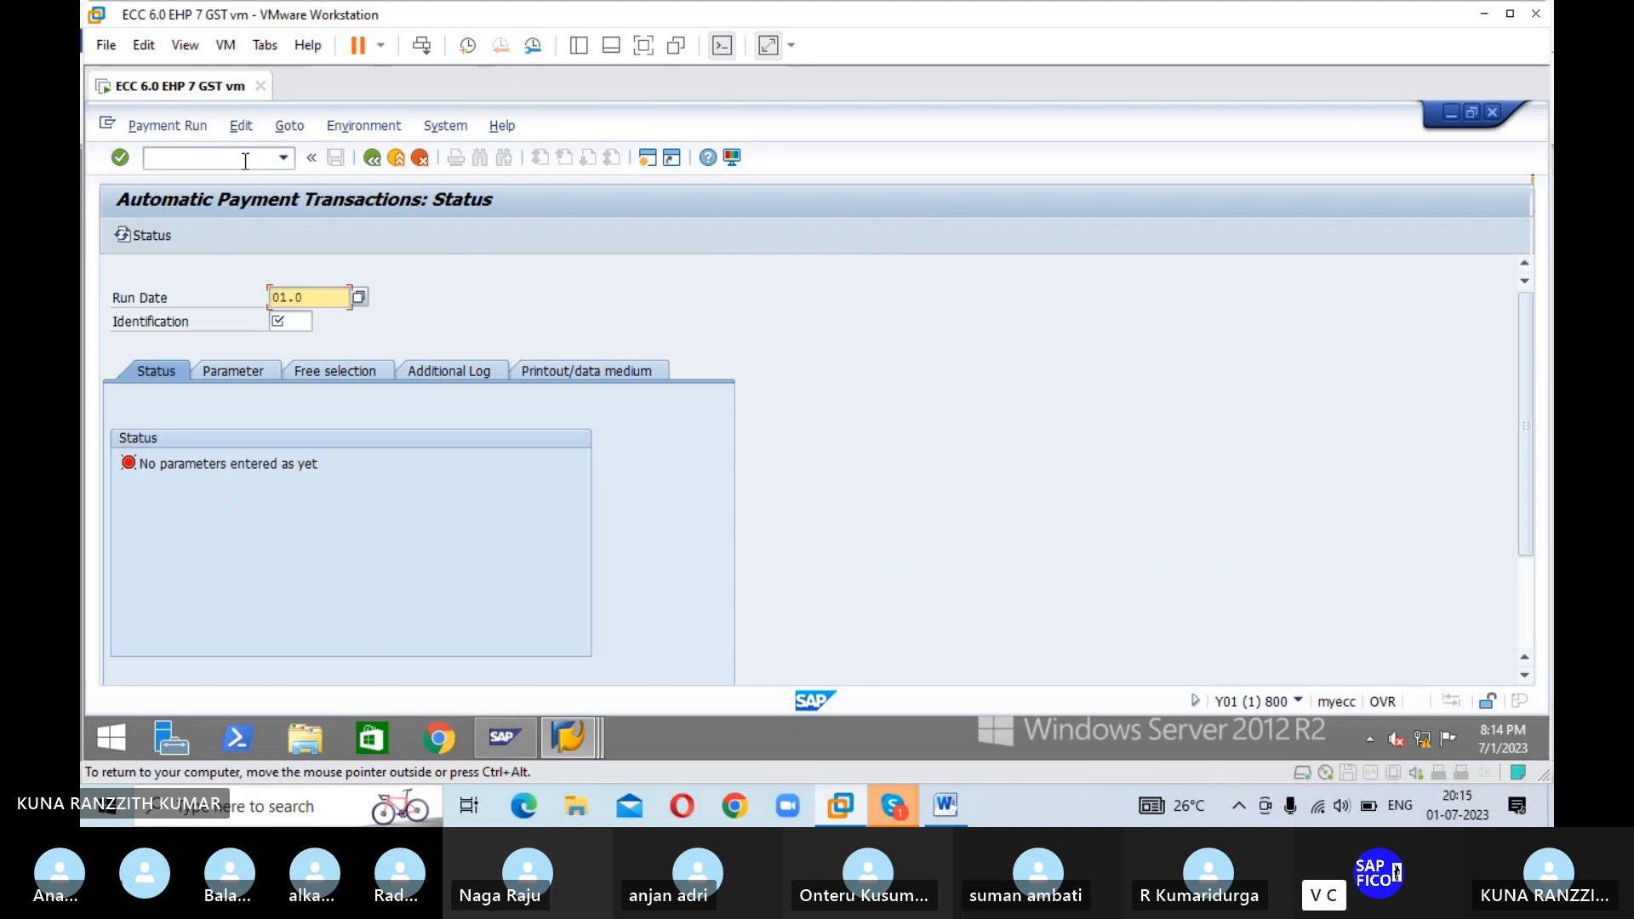
pyautogui.write('7.2023')
pyautogui.press('Tab')
pyautogui.write('RANJ')
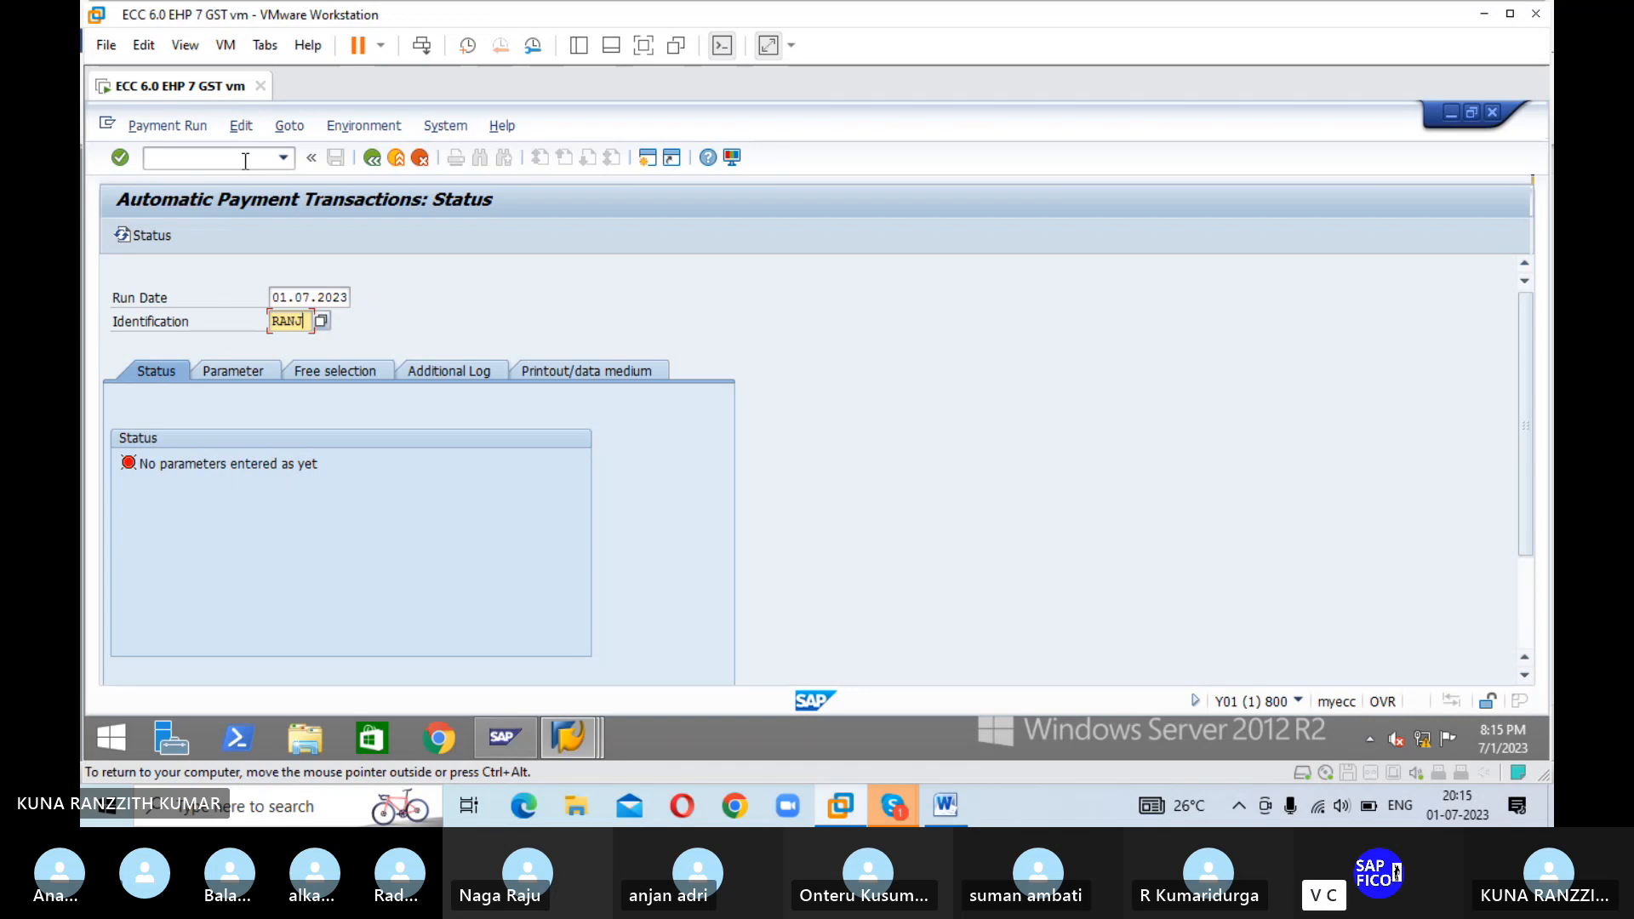
pyautogui.press('BackSpace')
pyautogui.press('BackSpace')
pyautogui.write('J1')
# - In the run's payments control parameters, enter company code ESHA with payment method R and next payment date 02.07.2023
pyautogui.click(239, 373)
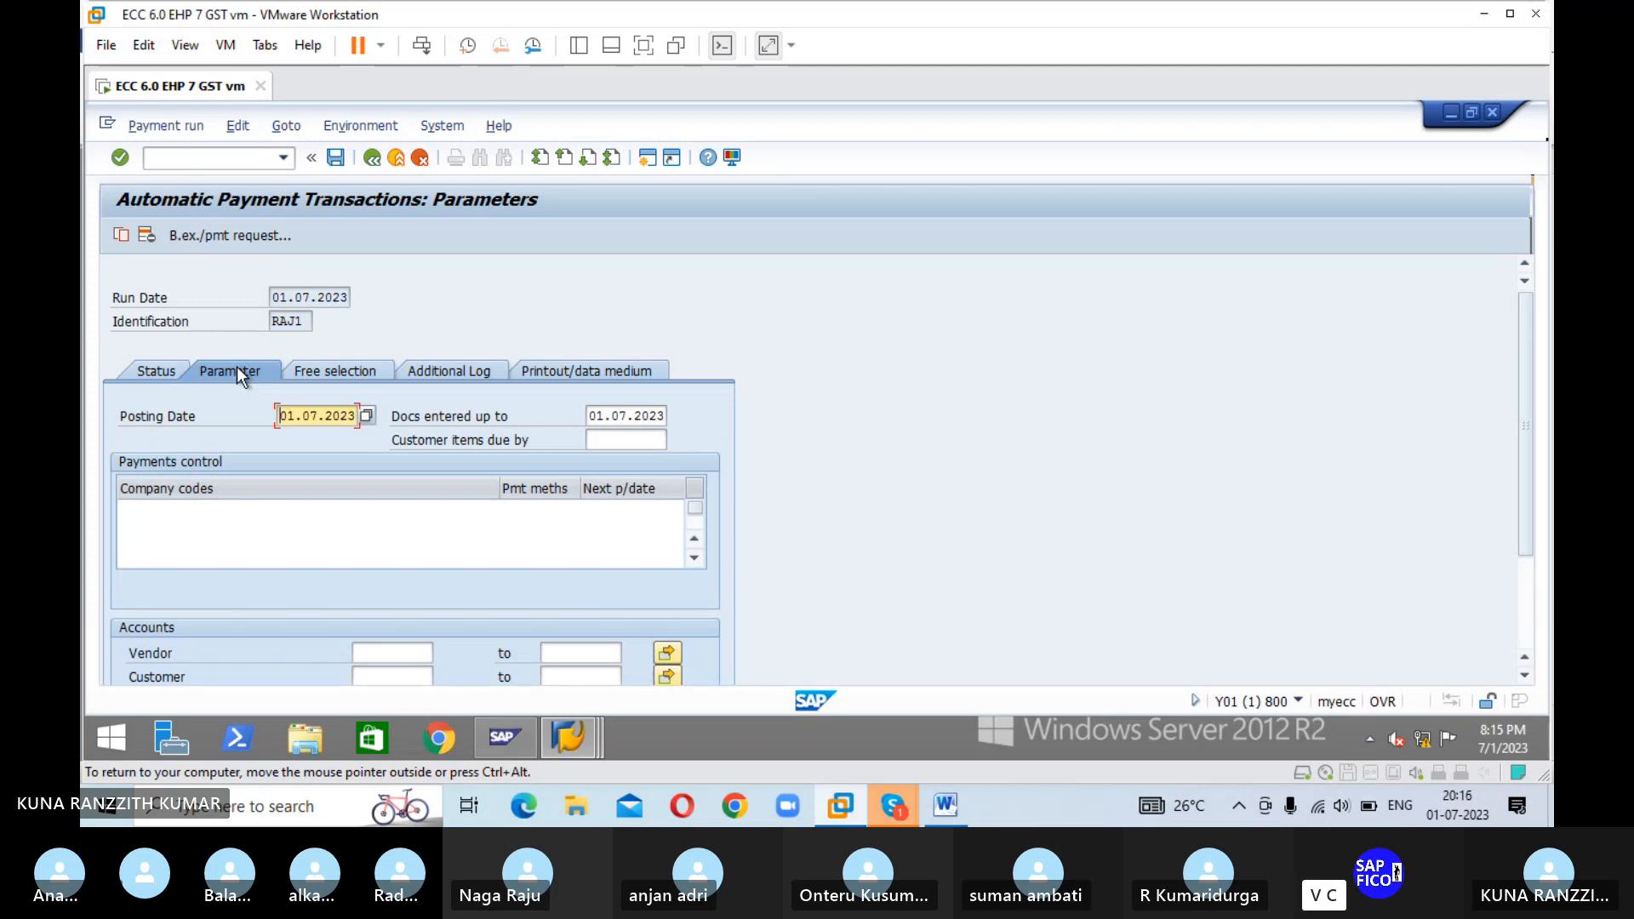
pyautogui.click(200, 513)
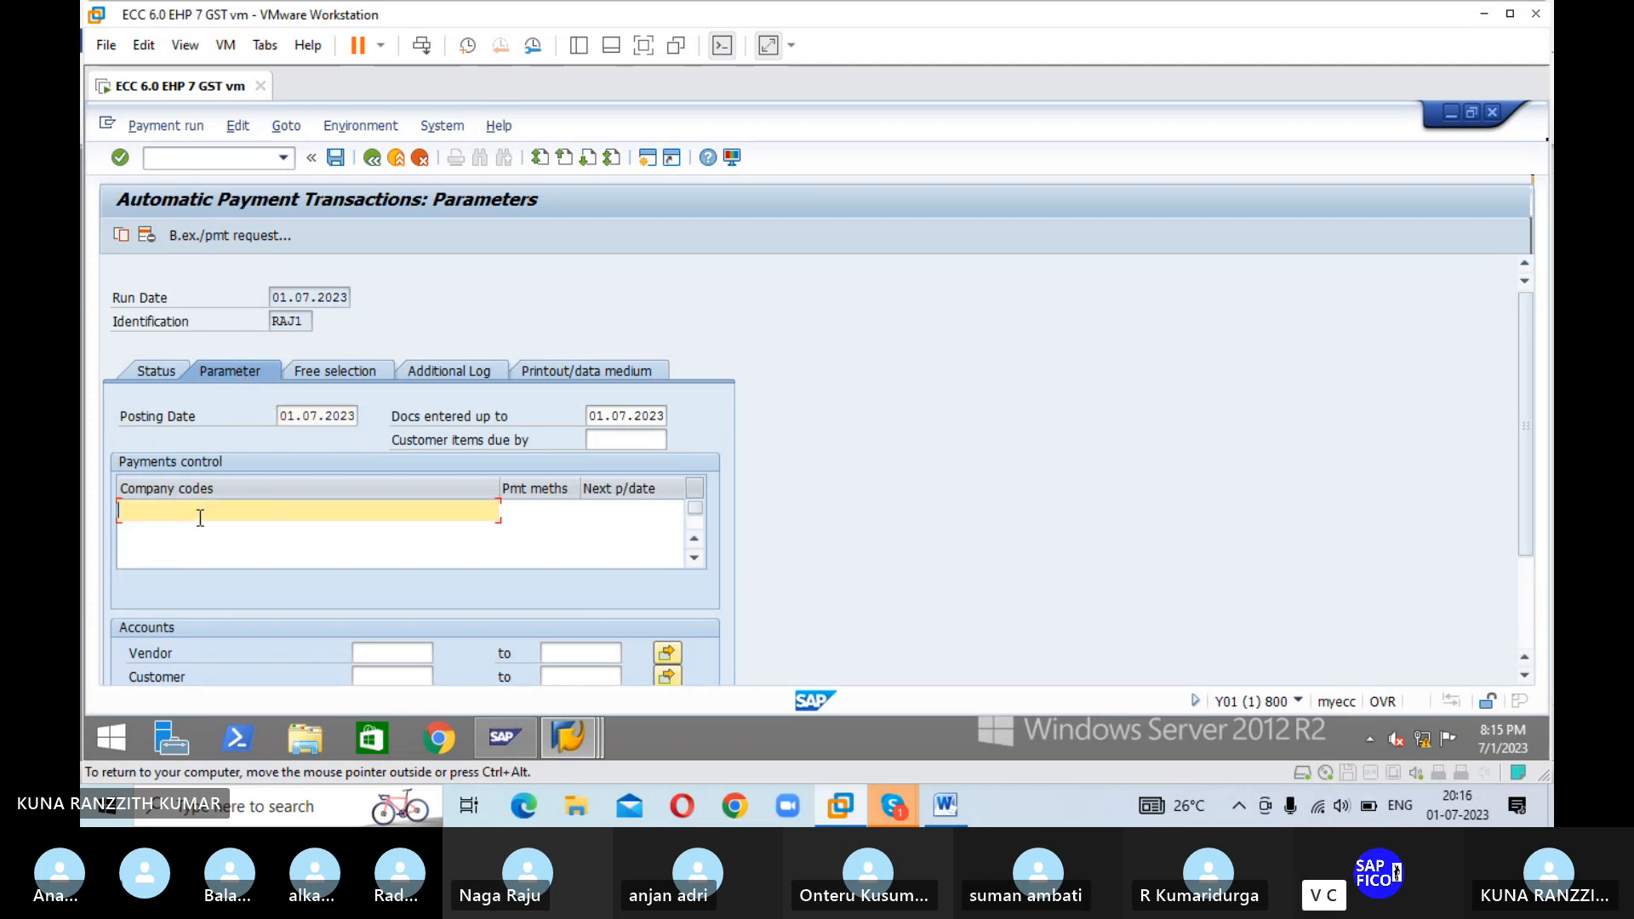
pyautogui.write('ESHA')
pyautogui.press('Tab')
pyautogui.write('R')
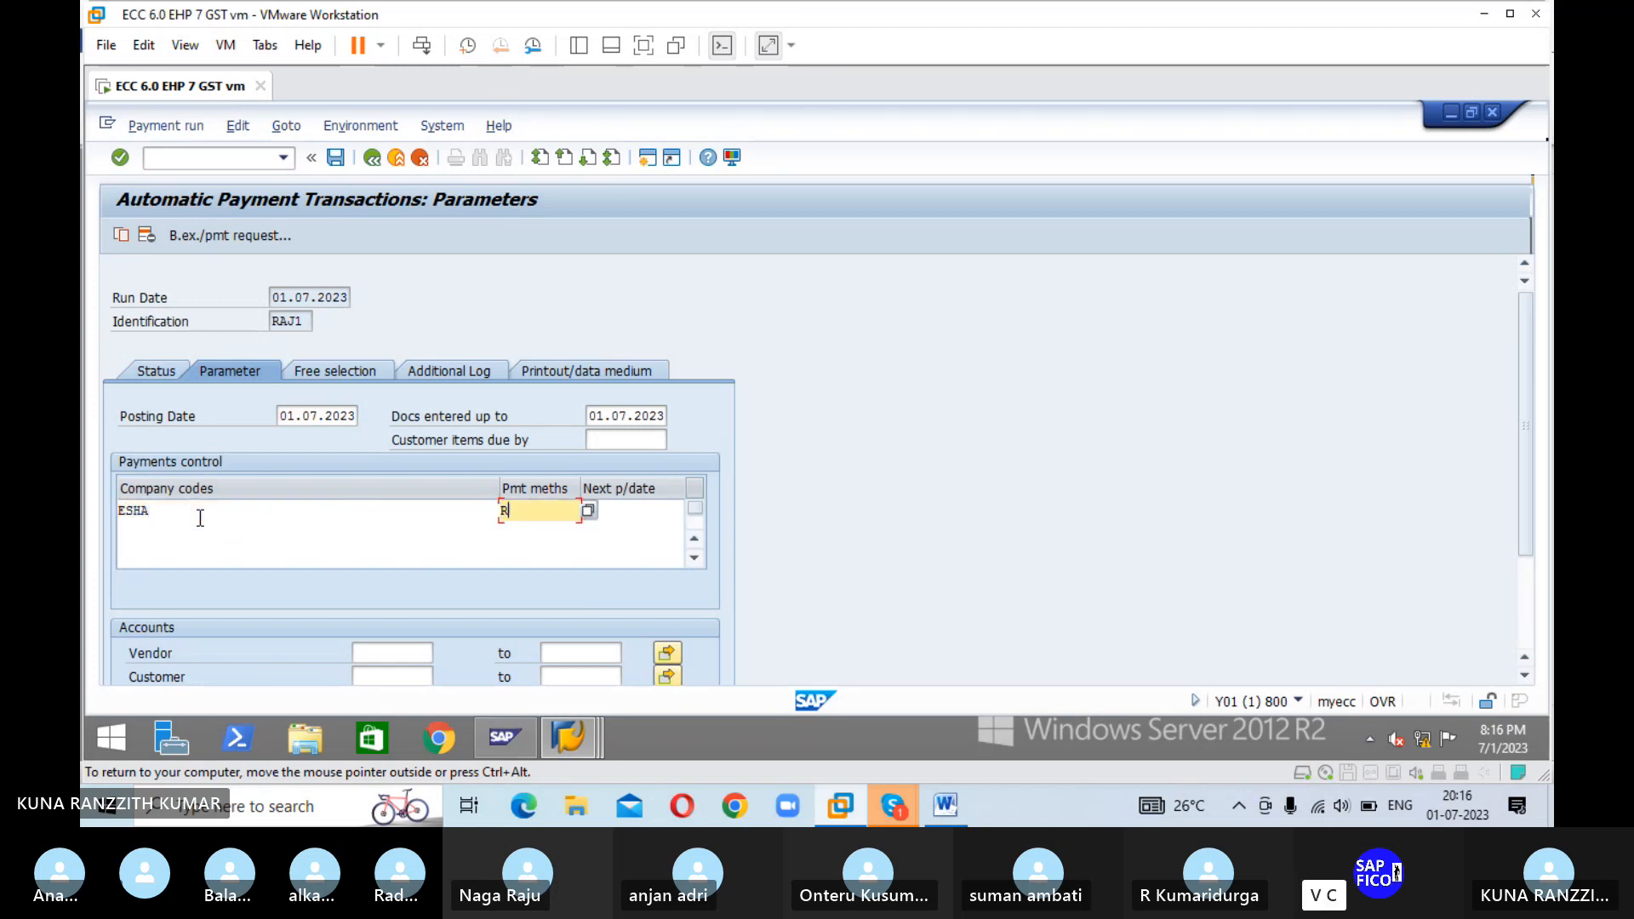
pyautogui.press('Tab')
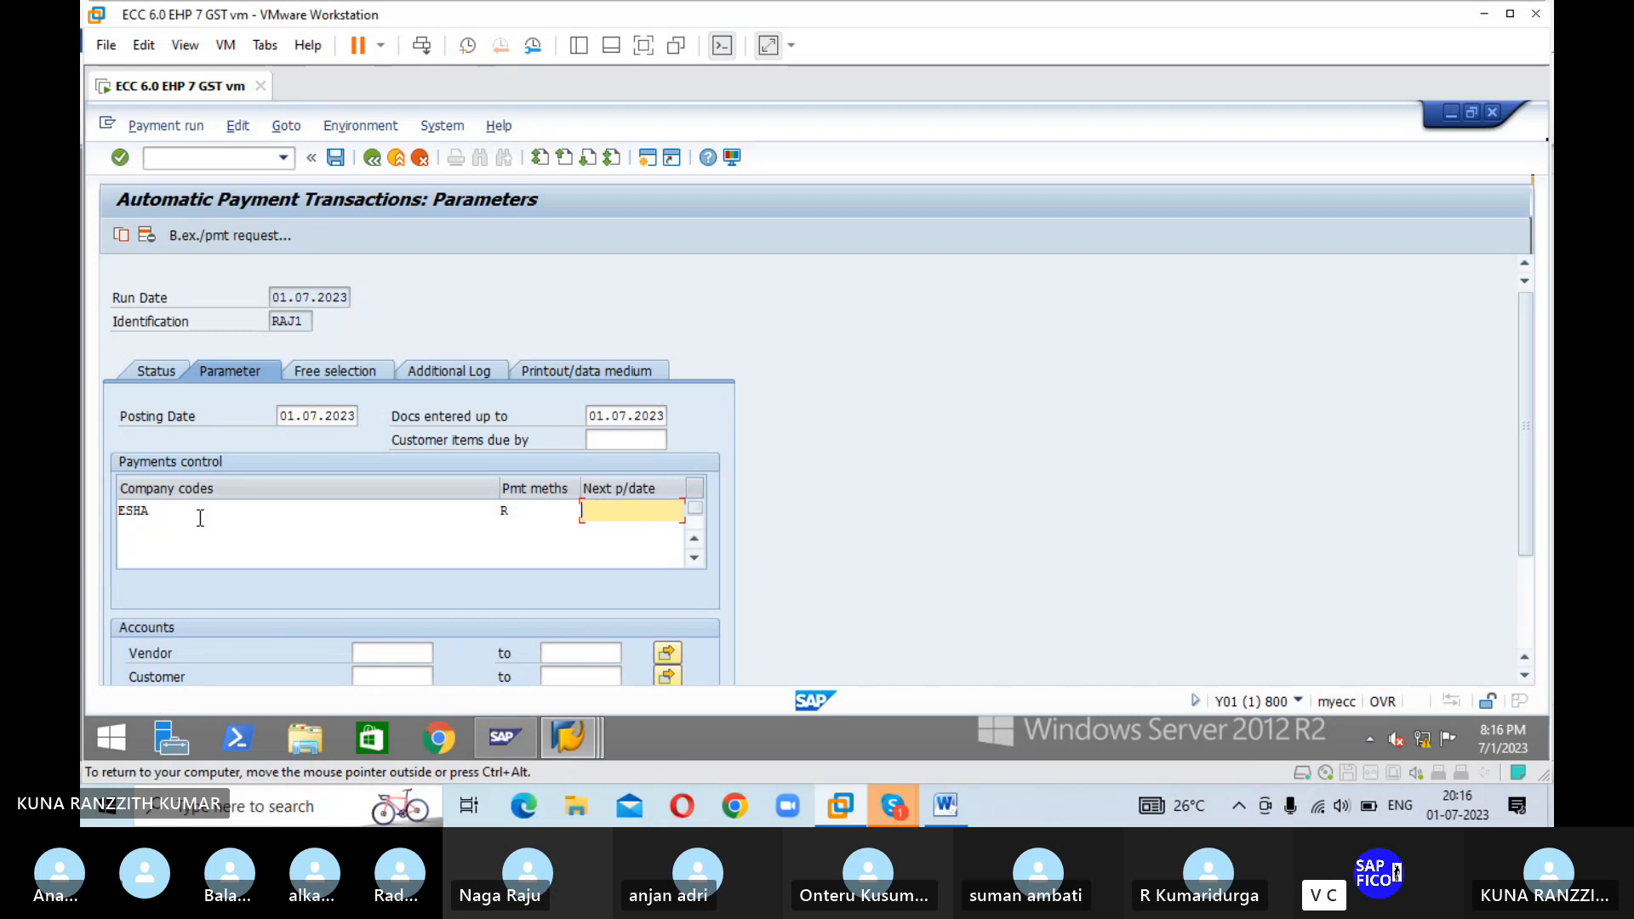
pyautogui.write('02.07.2023')
pyautogui.press('Return')
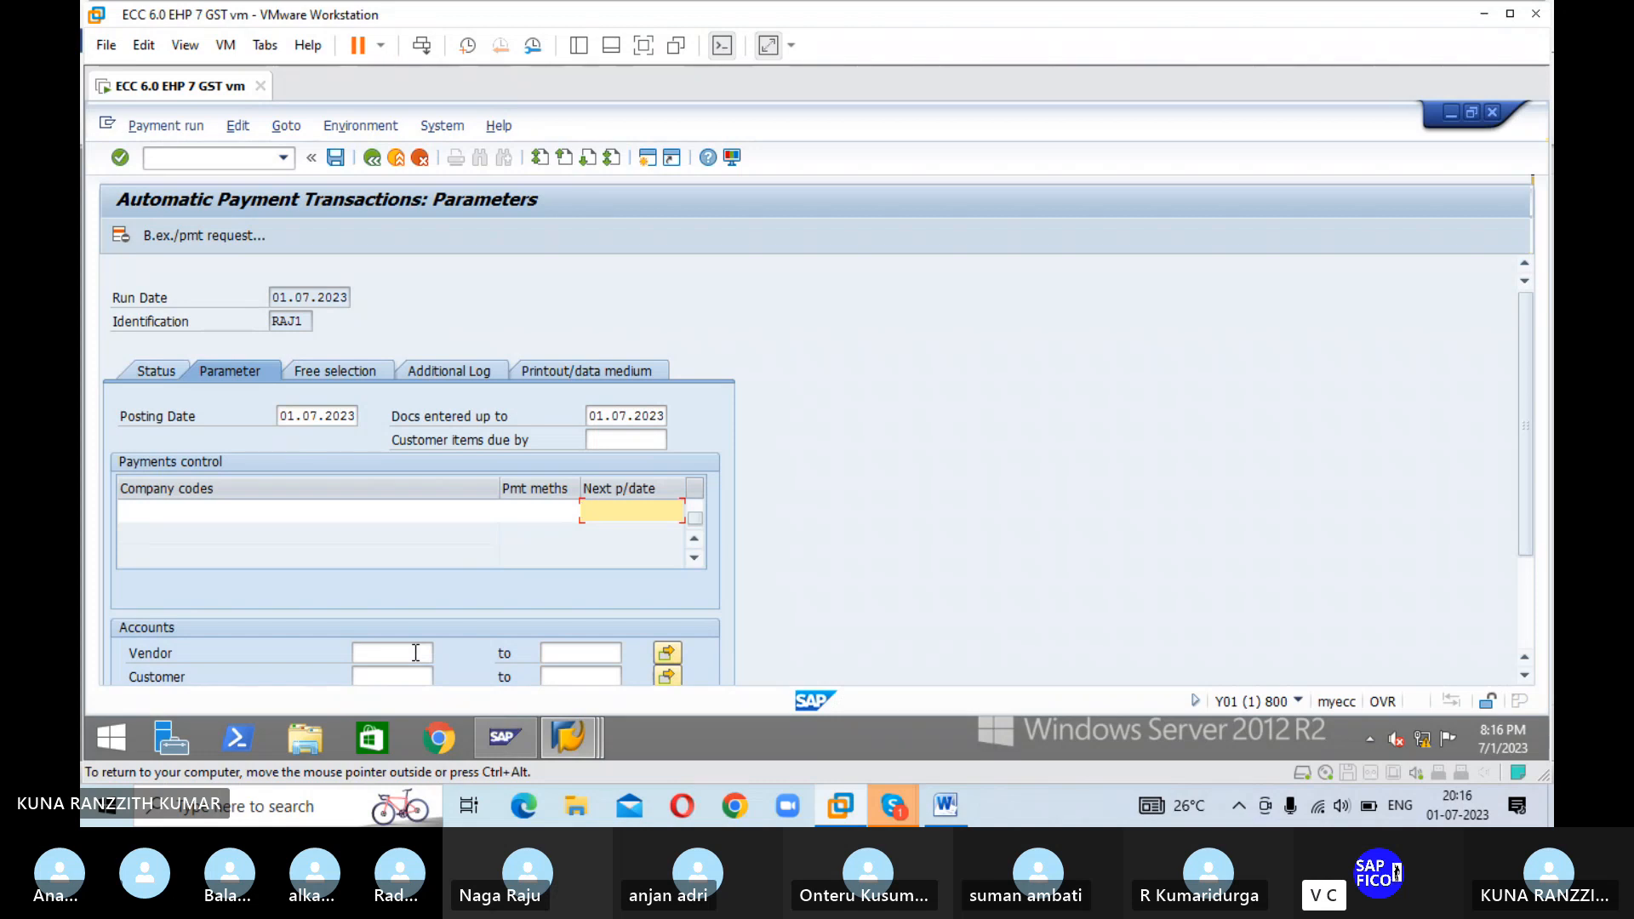
# - Look up ABC Iron & Steel among the ESHA vendors and use its account as both ends of the payment run's vendor range
pyautogui.click(415, 653)
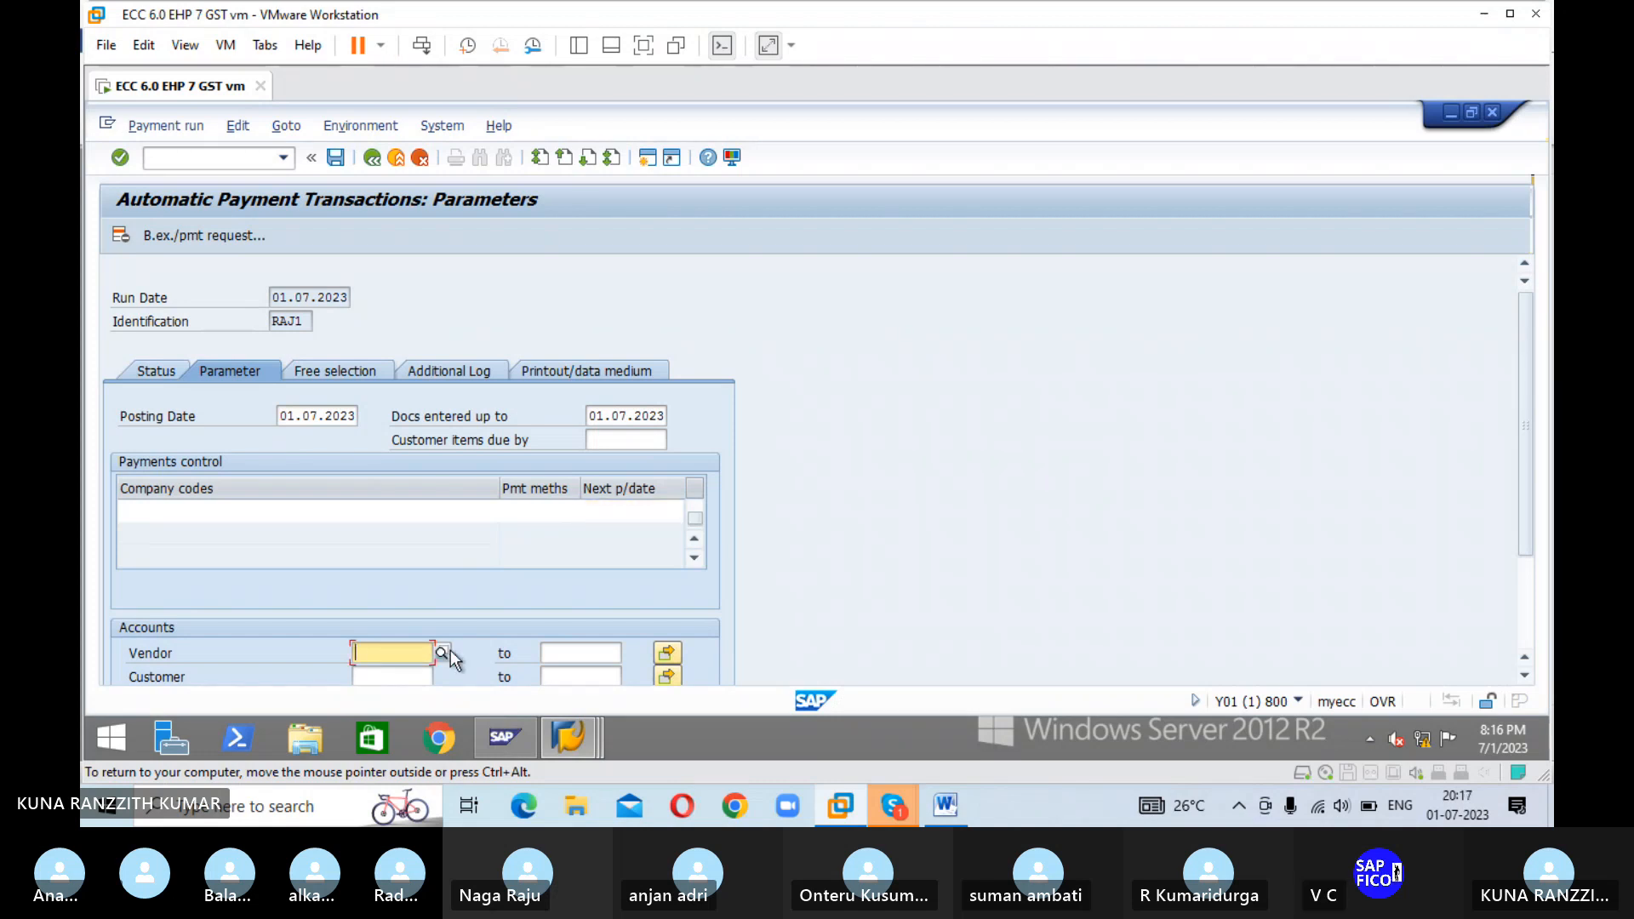
pyautogui.click(443, 653)
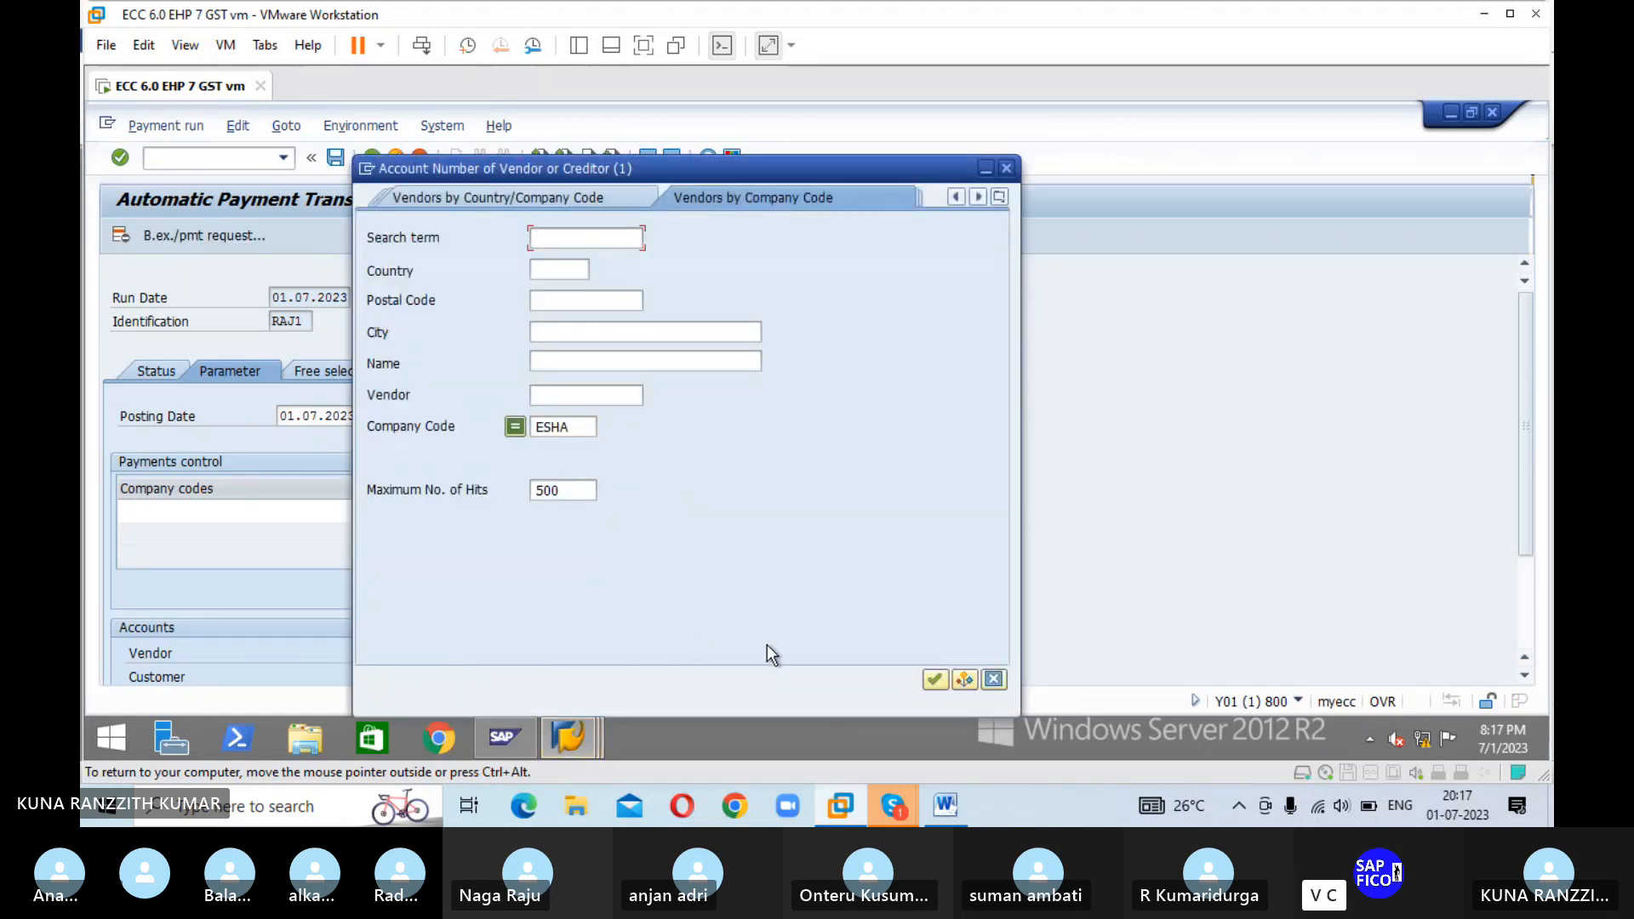
pyautogui.click(935, 679)
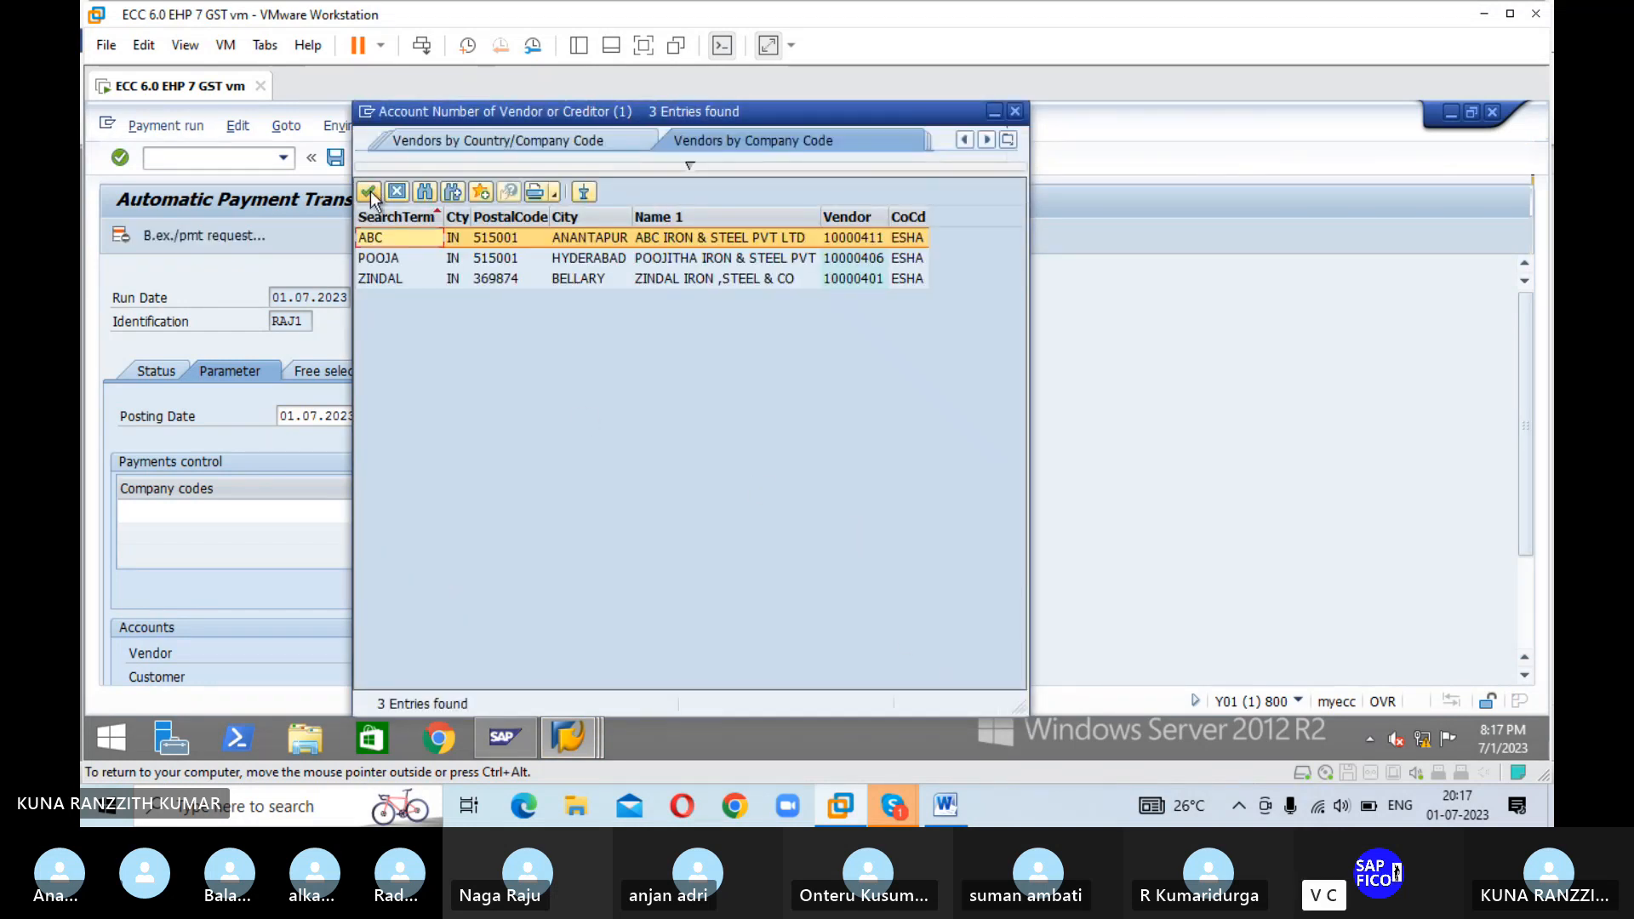
pyautogui.click(369, 194)
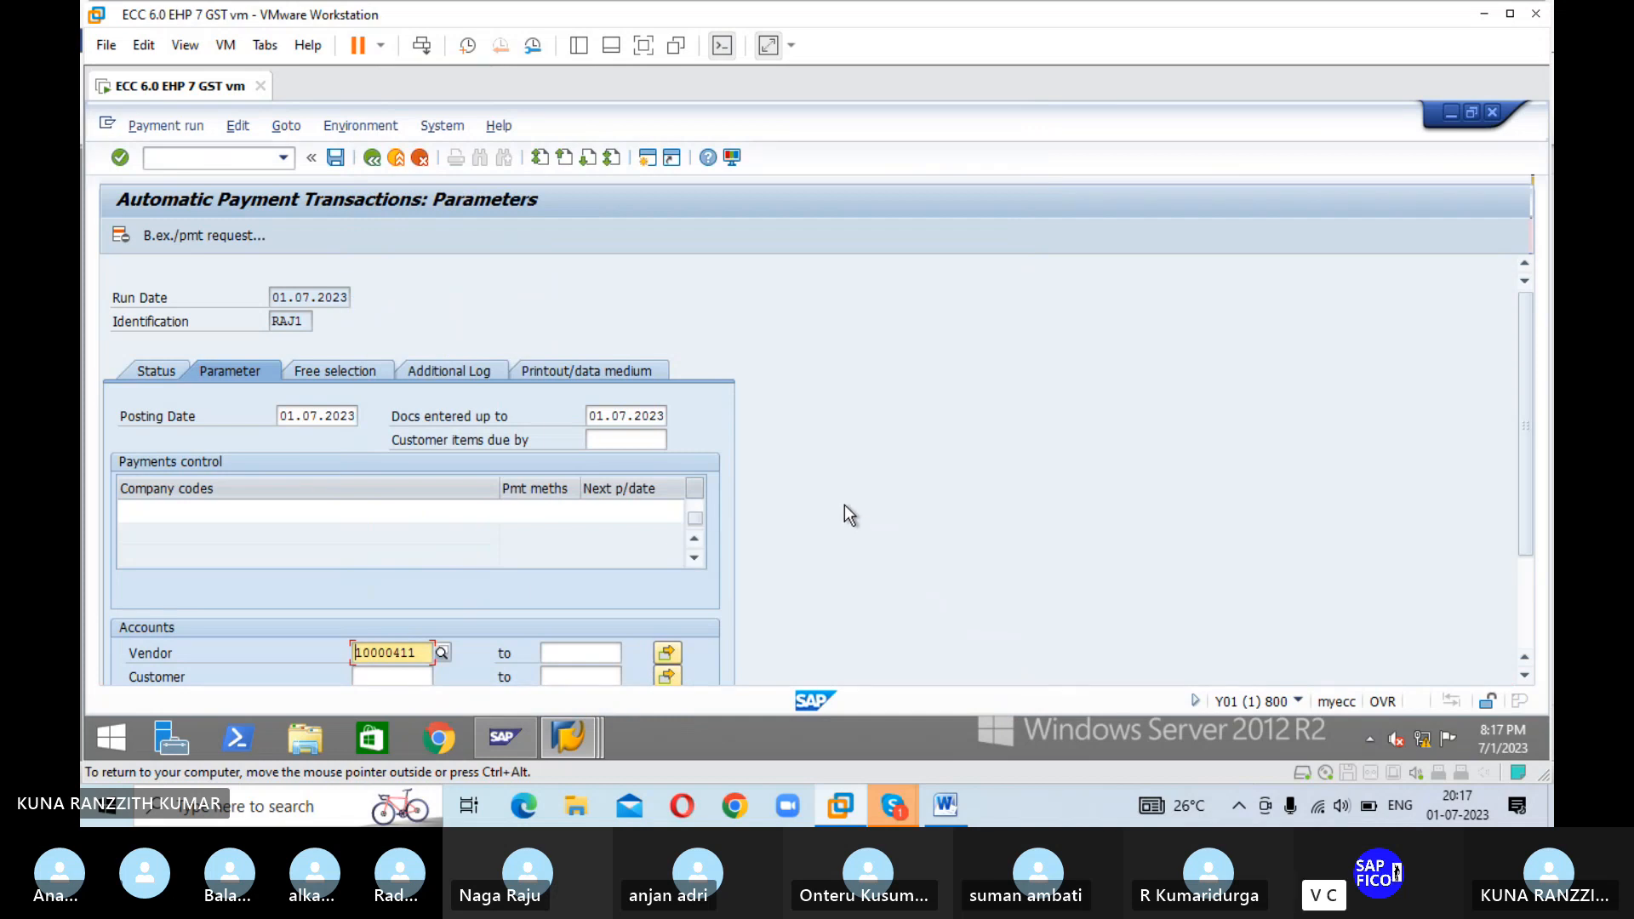
pyautogui.scroll(-1, 856, 542)
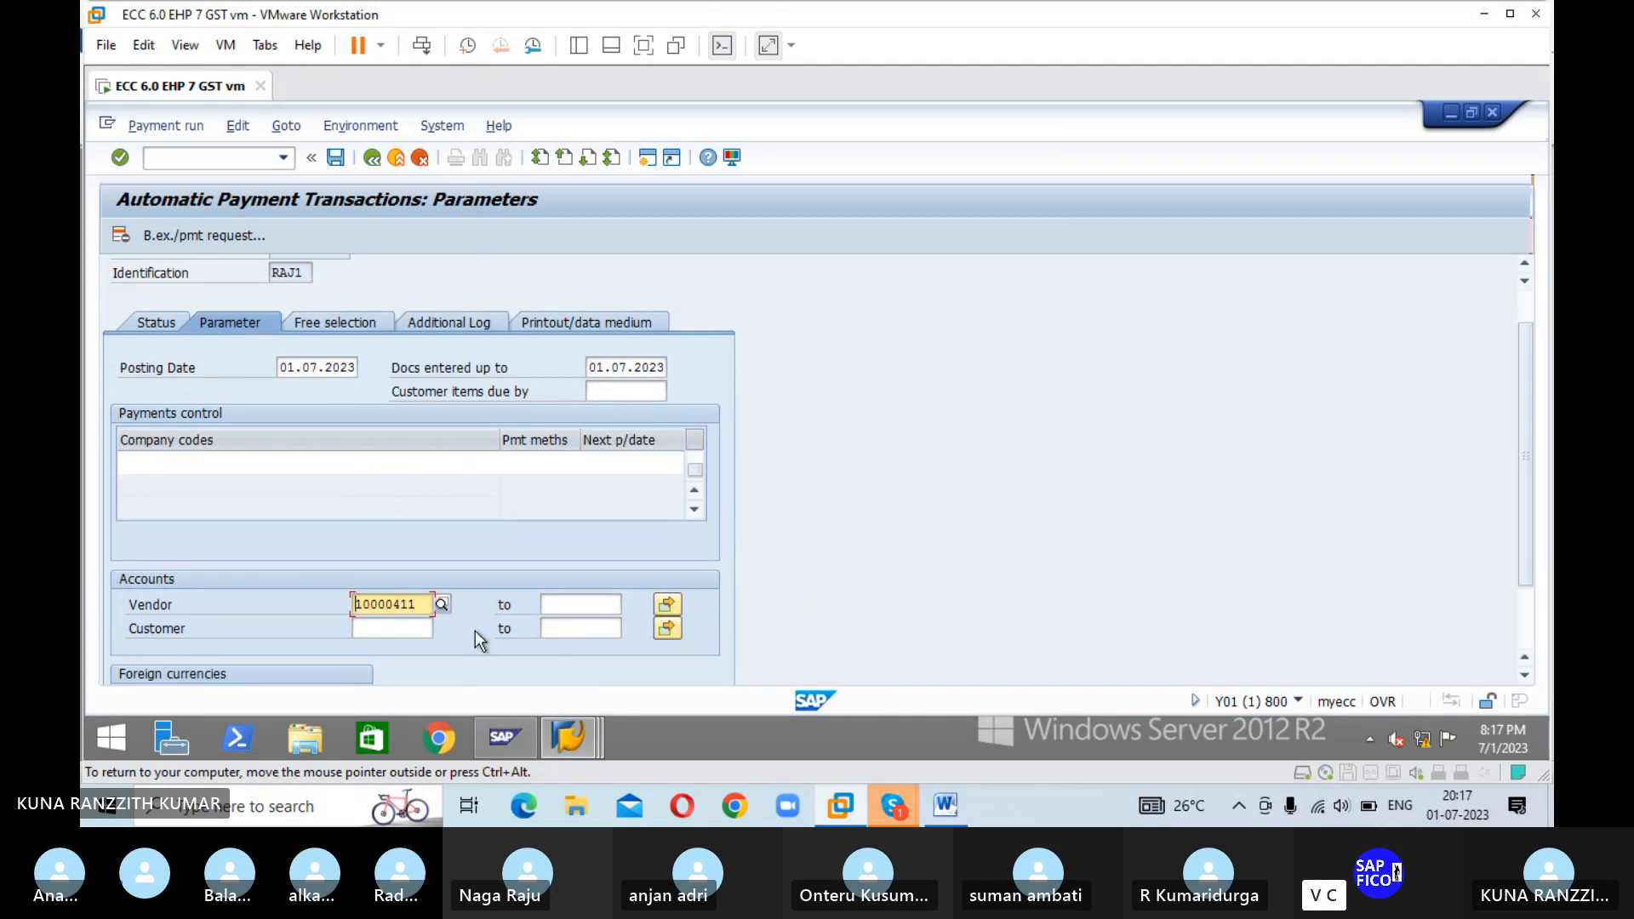
pyautogui.moveTo(411, 603); pyautogui.dragTo(358, 606)
pyautogui.click(596, 608)
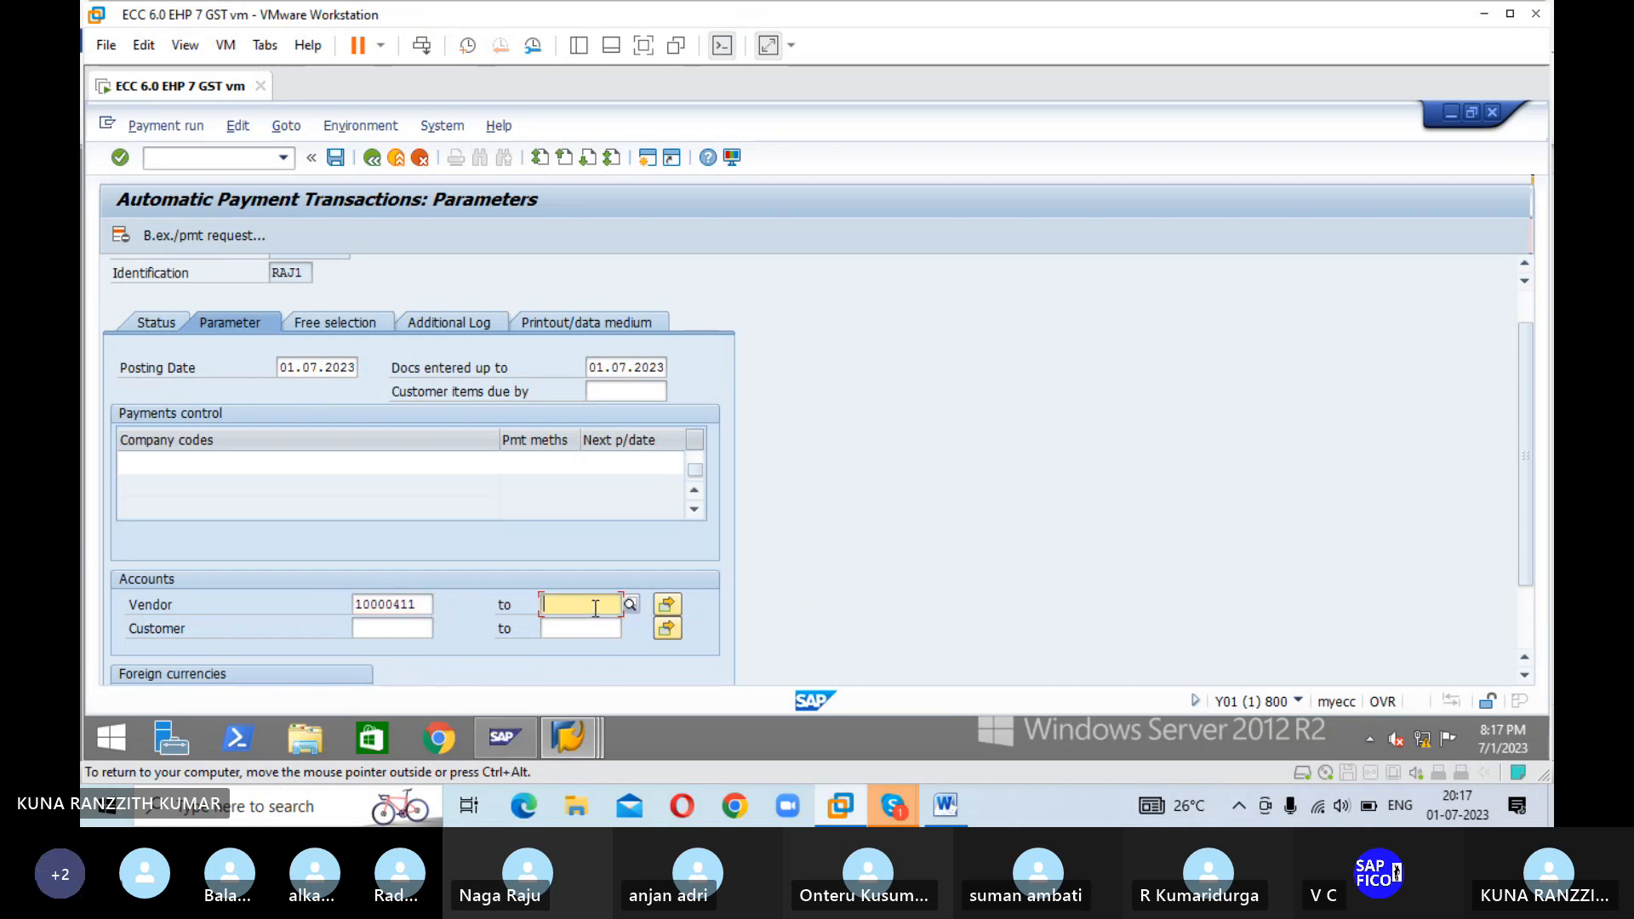
pyautogui.hotkey('ctrl', 'v')
pyautogui.scroll(-3, 834, 515)
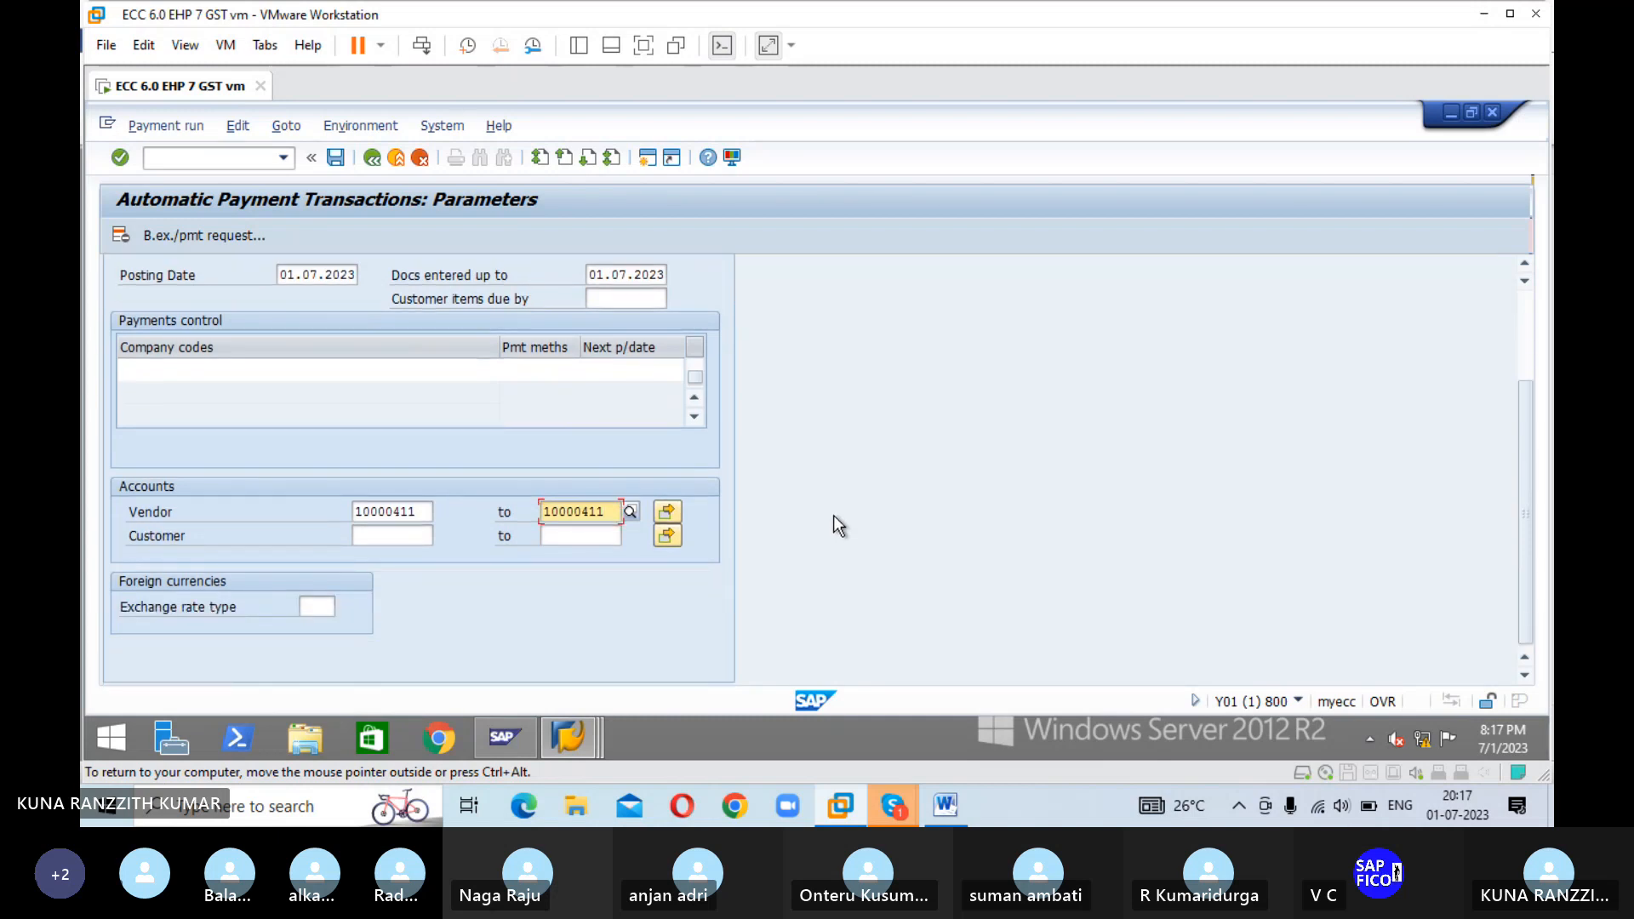
pyautogui.scroll(5, 834, 517)
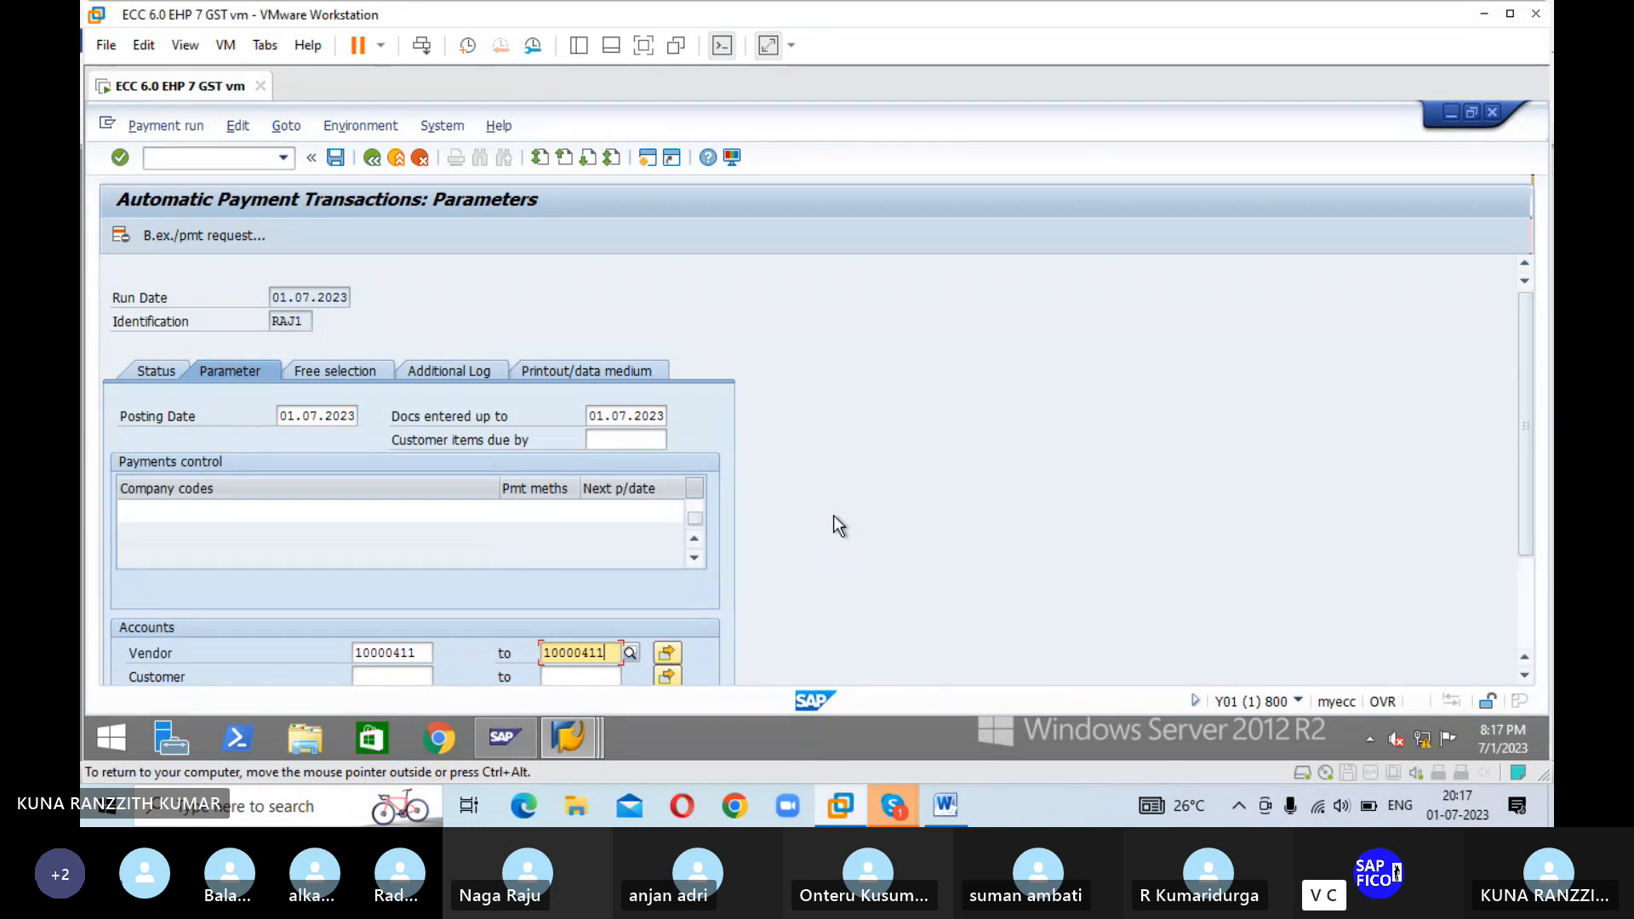
# - Enable additional logging for the due date check and for payment method selection if not successful
pyautogui.click(329, 370)
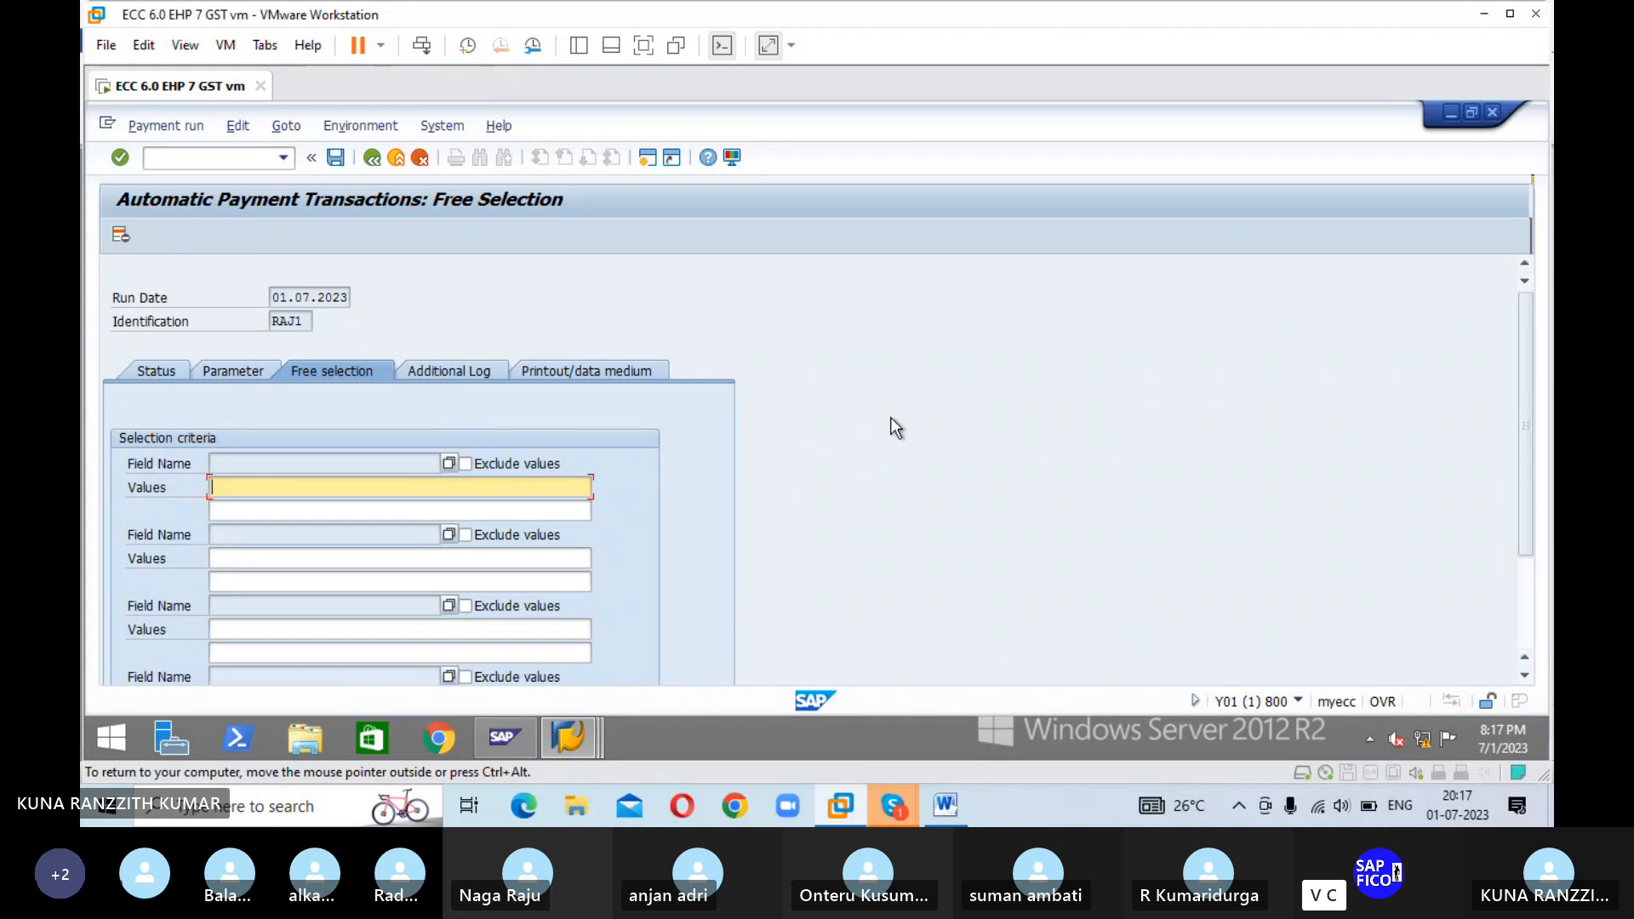
pyautogui.scroll(-2, 894, 416)
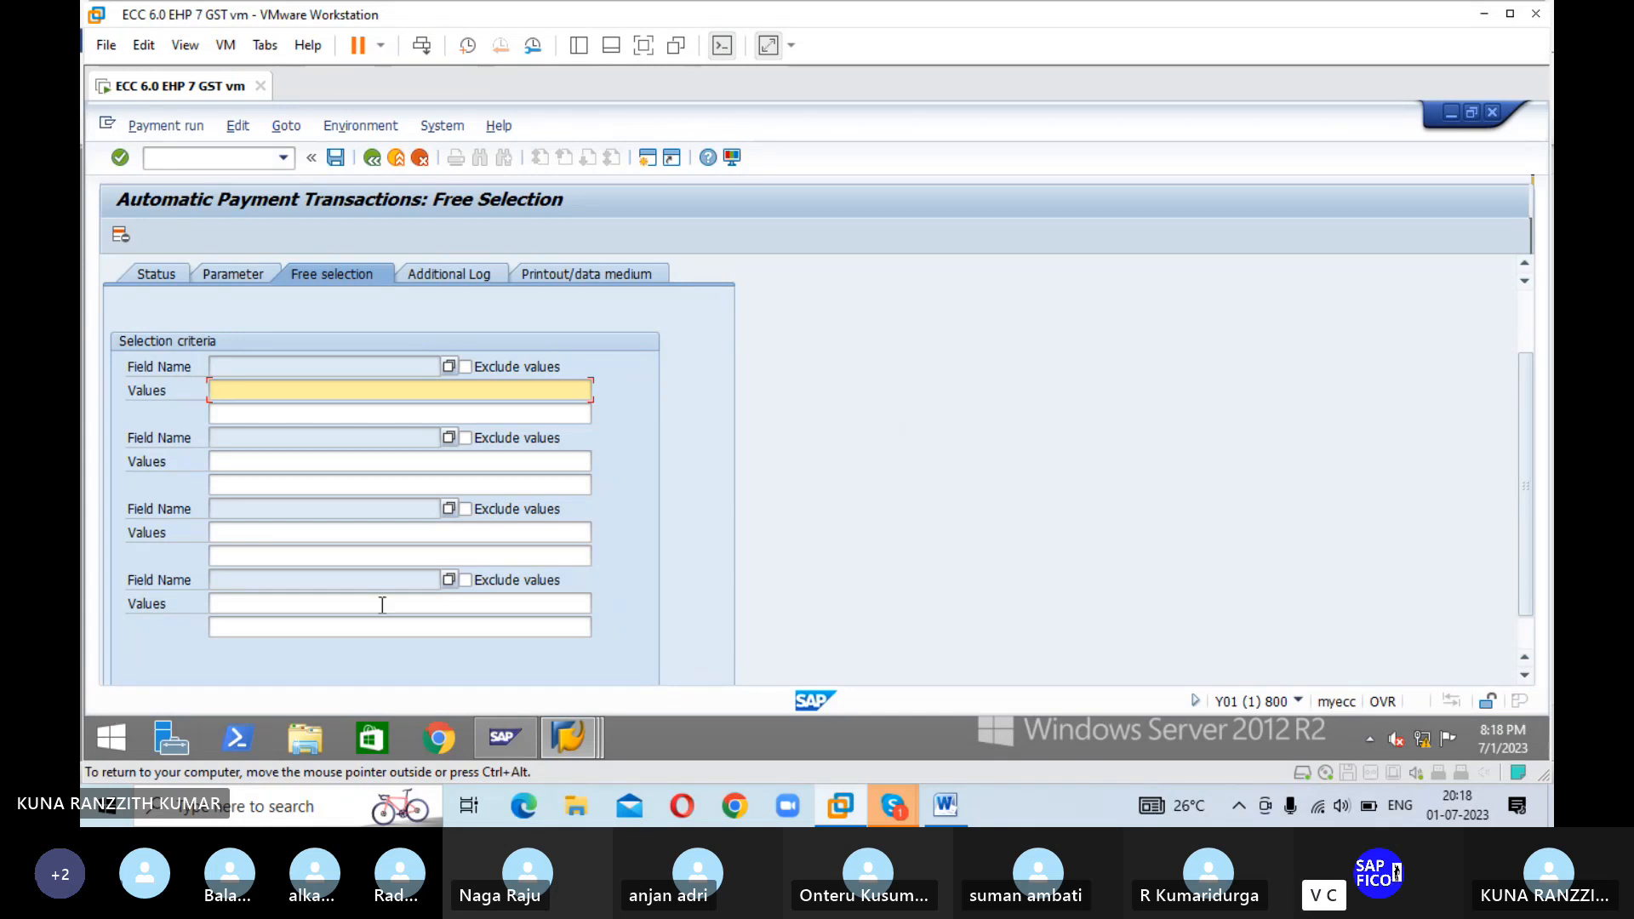
pyautogui.click(462, 274)
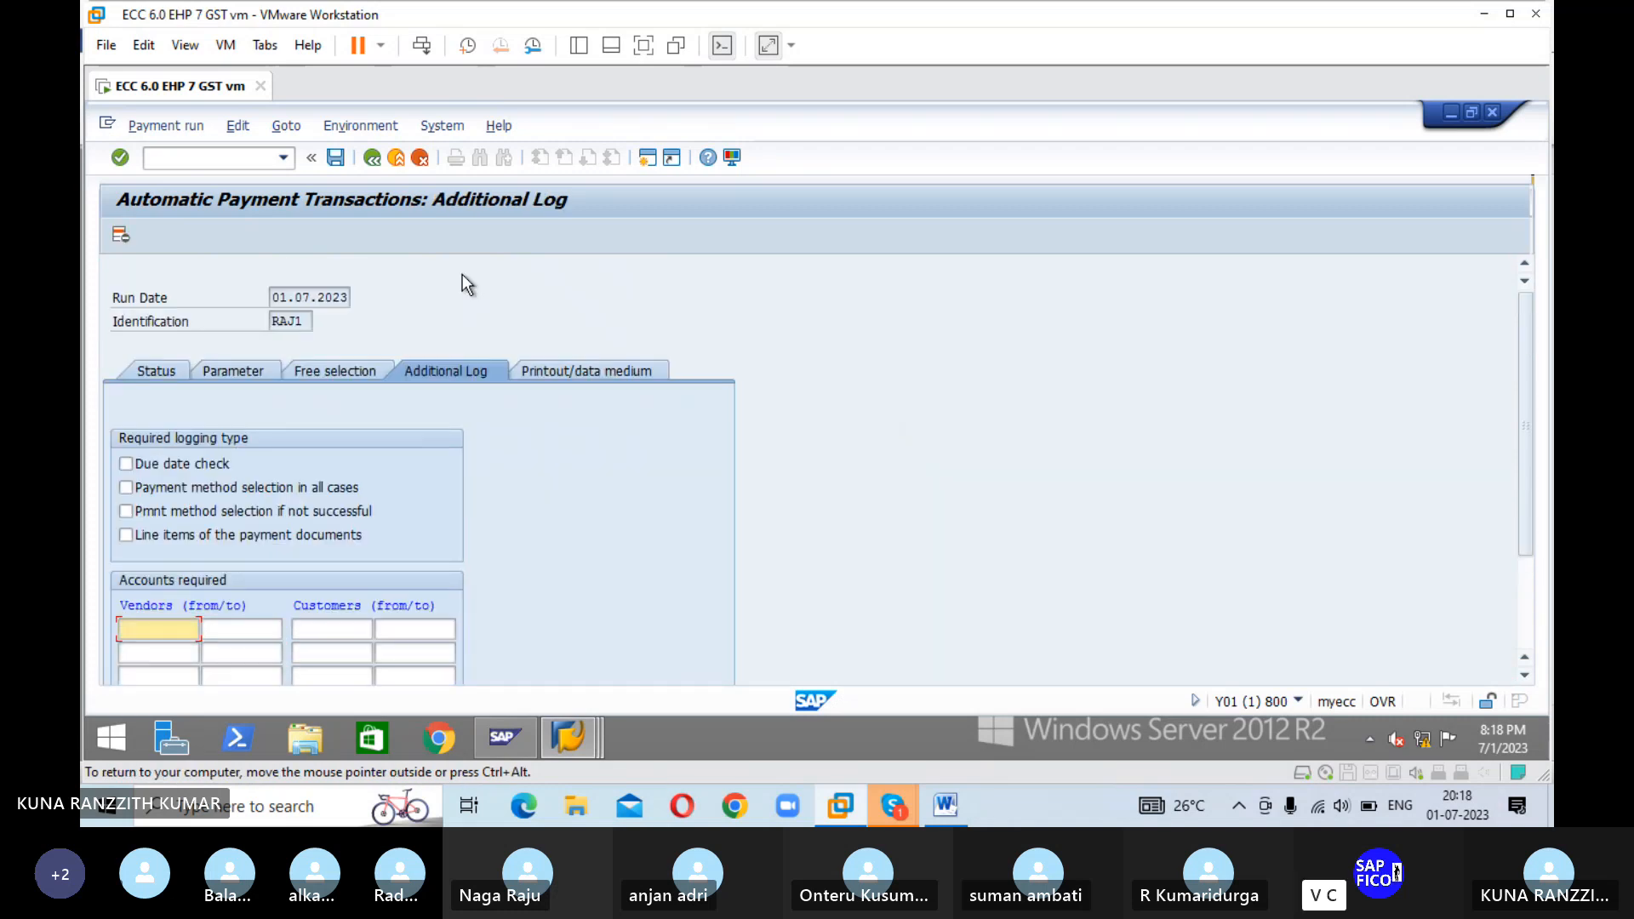
pyautogui.scroll(-1, 926, 518)
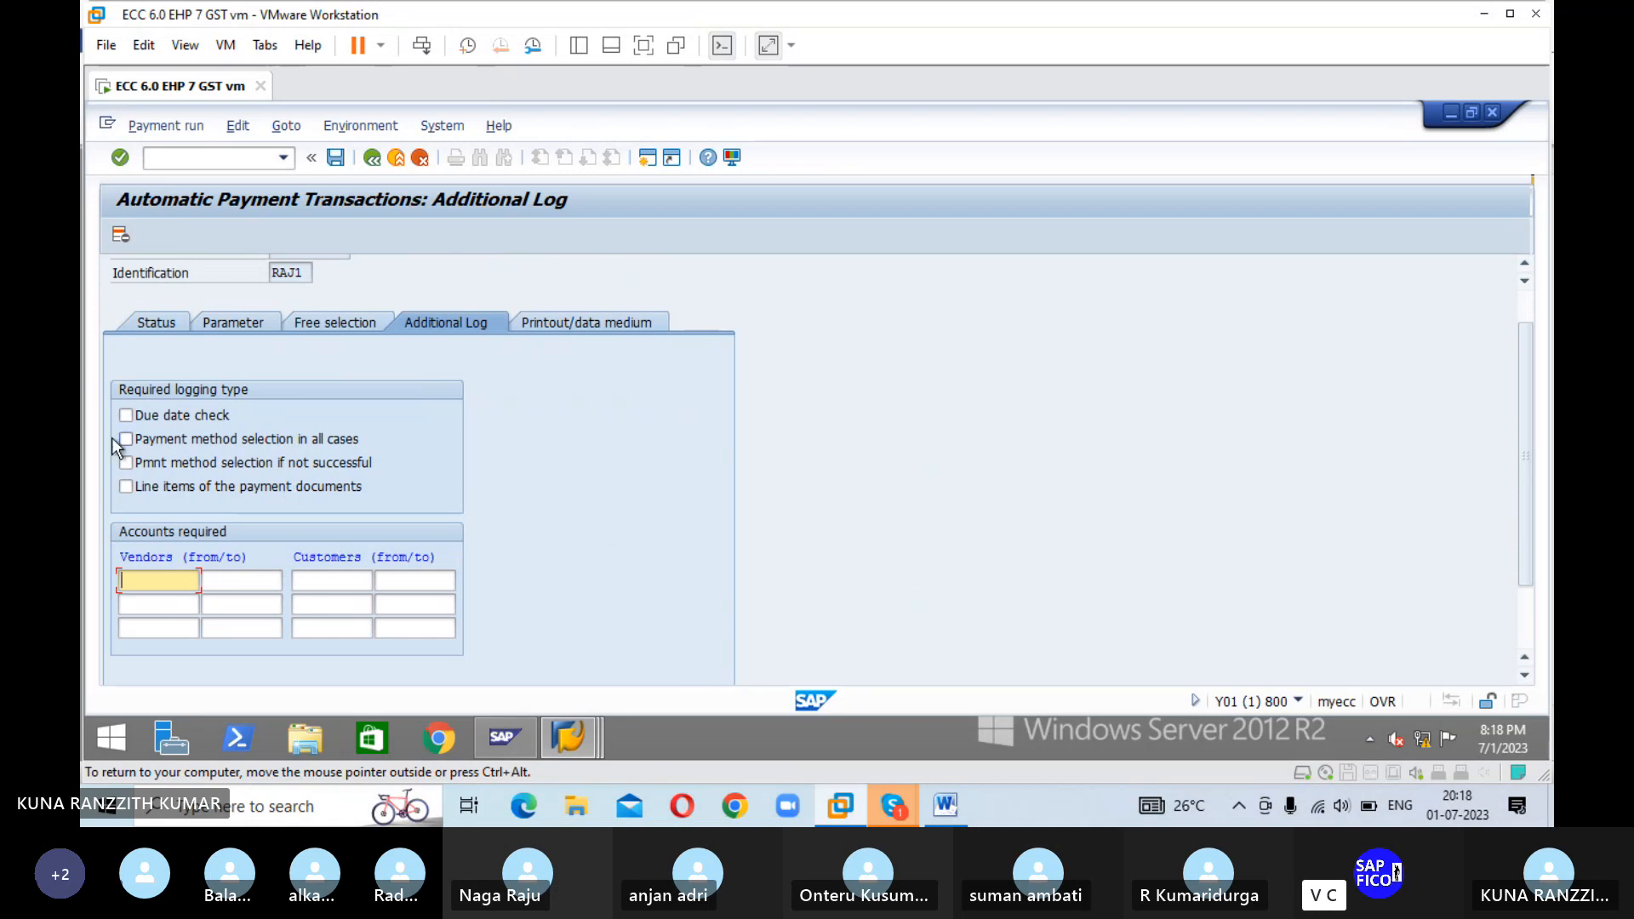
pyautogui.click(125, 416)
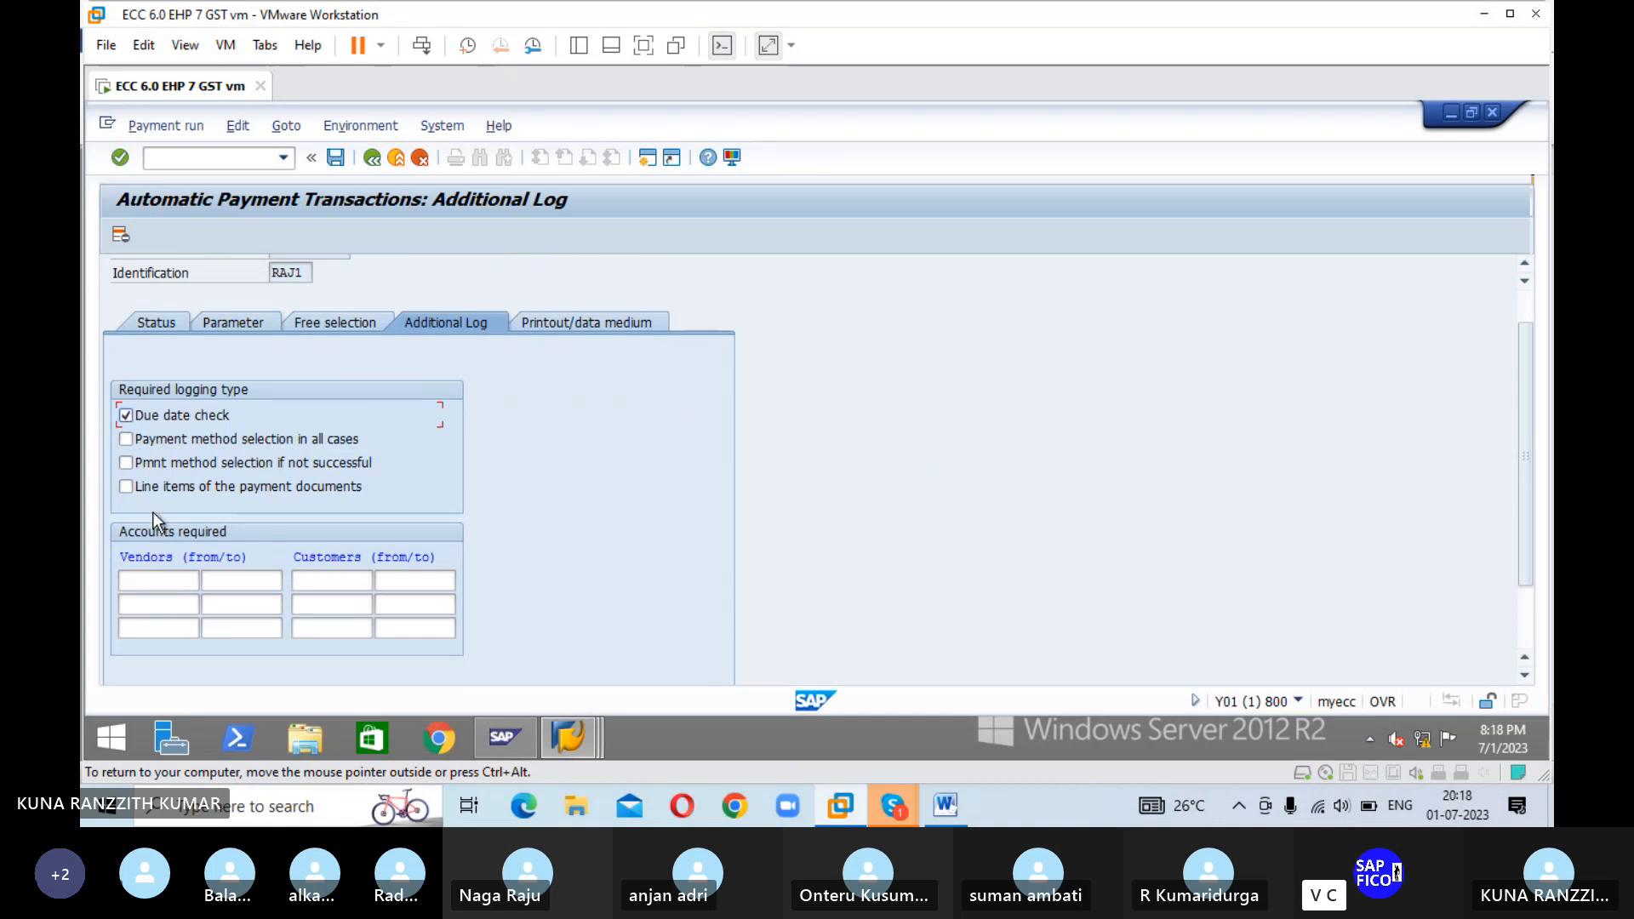
pyautogui.click(126, 461)
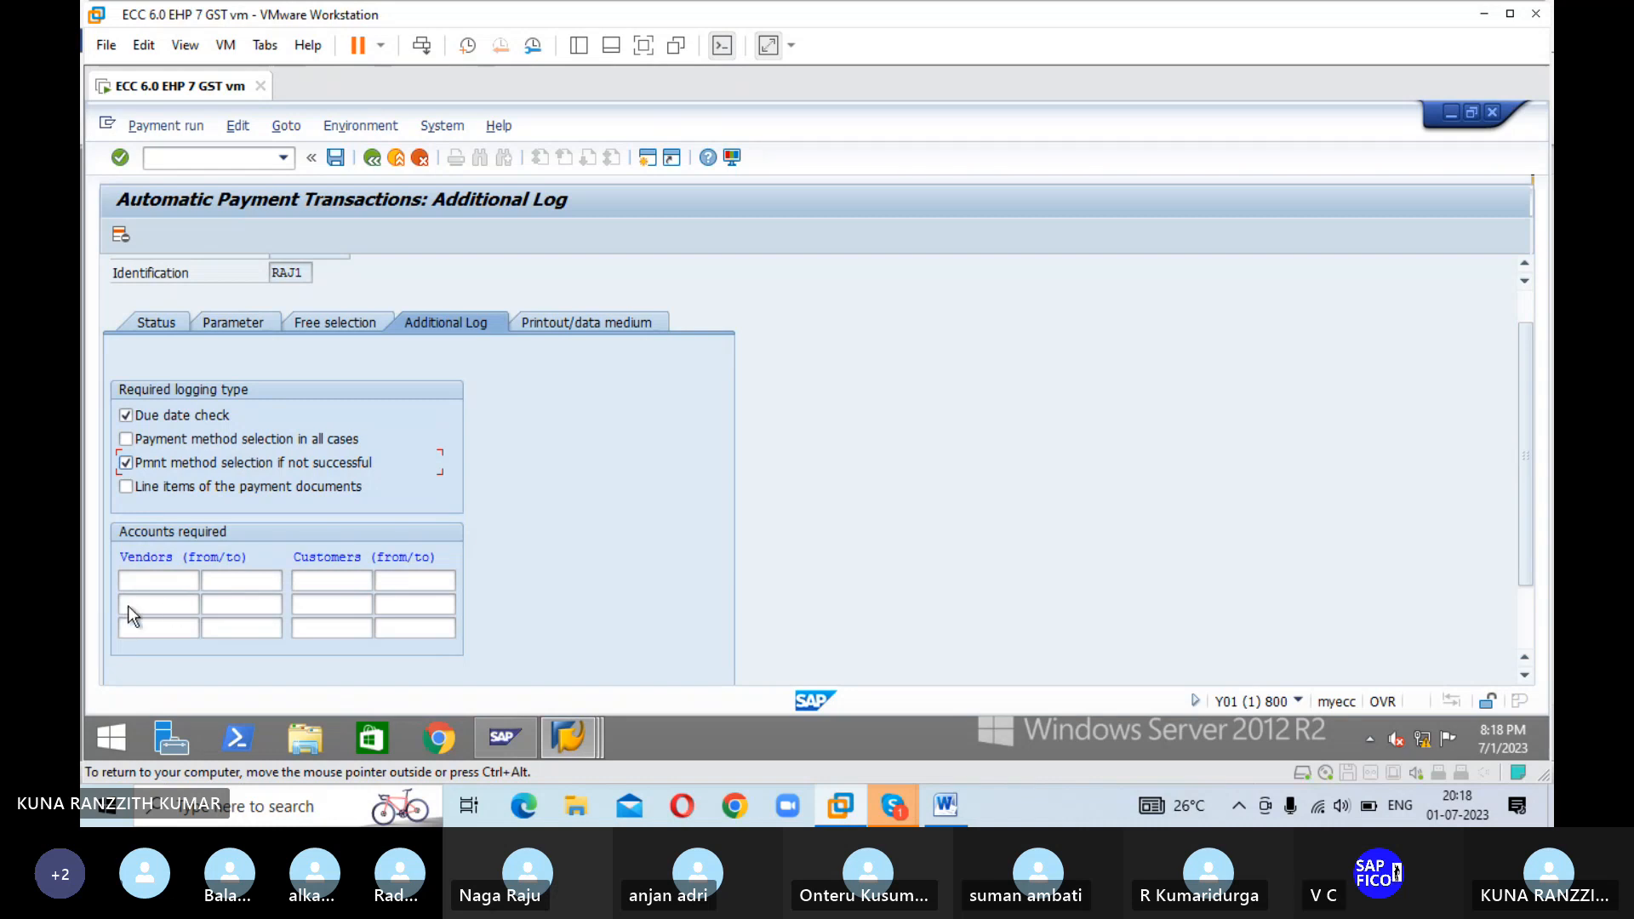
# - Enter the ABC Iron & Steel account as both ends of the log's required vendor range and save the run parameters
pyautogui.click(153, 582)
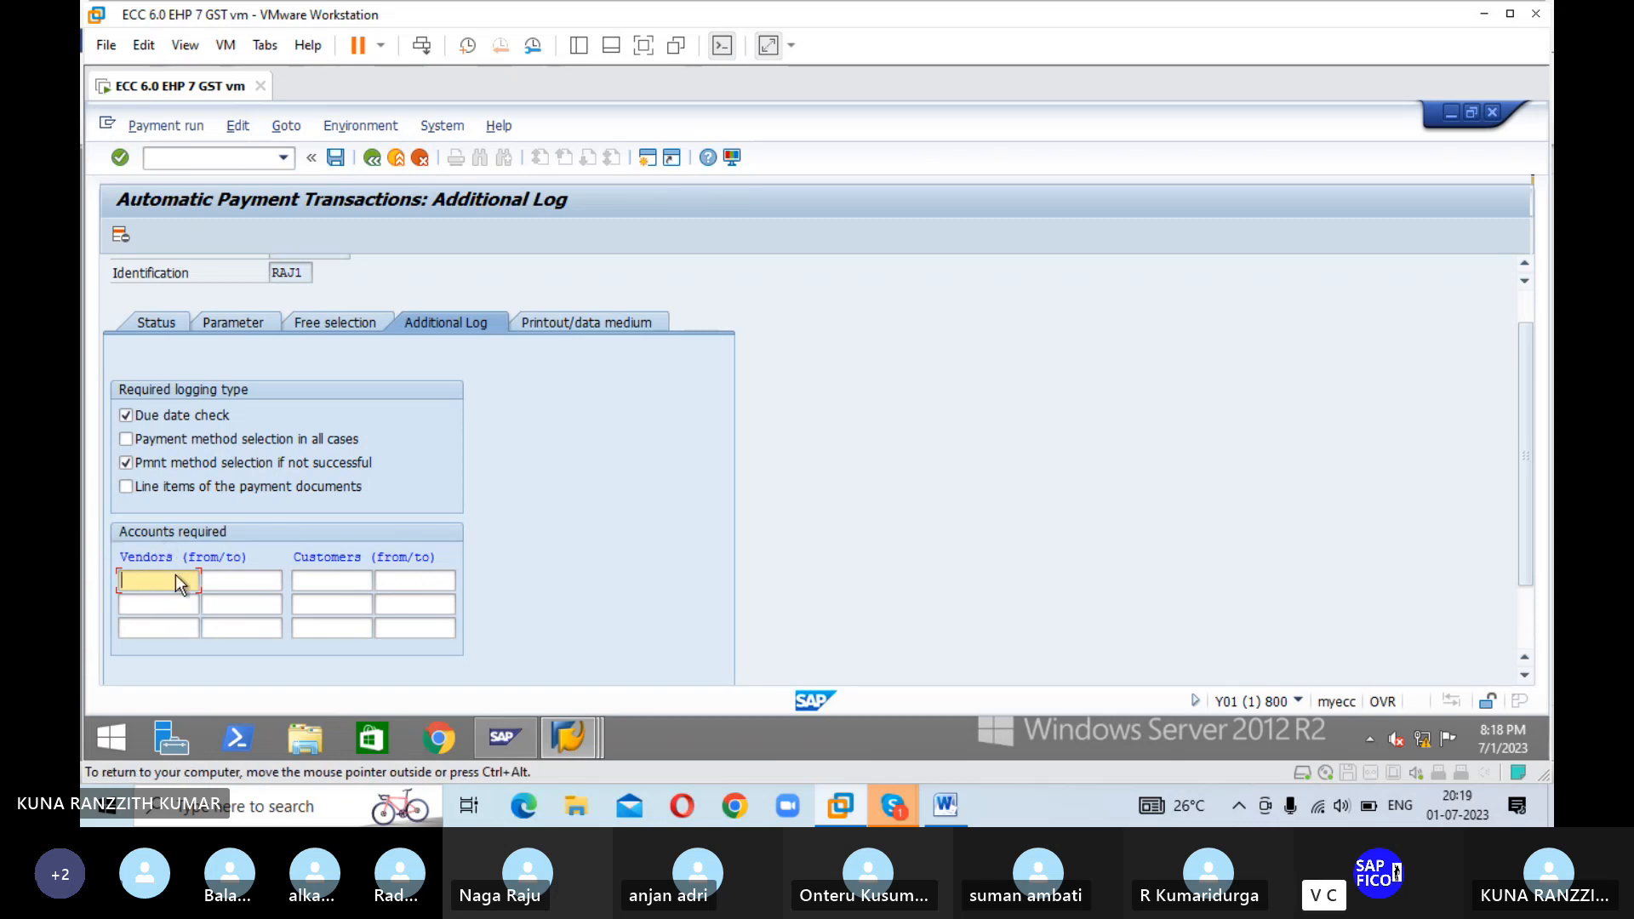
pyautogui.hotkey('ctrl', 'v')
pyautogui.click(244, 579)
pyautogui.hotkey('ctrl', 'v')
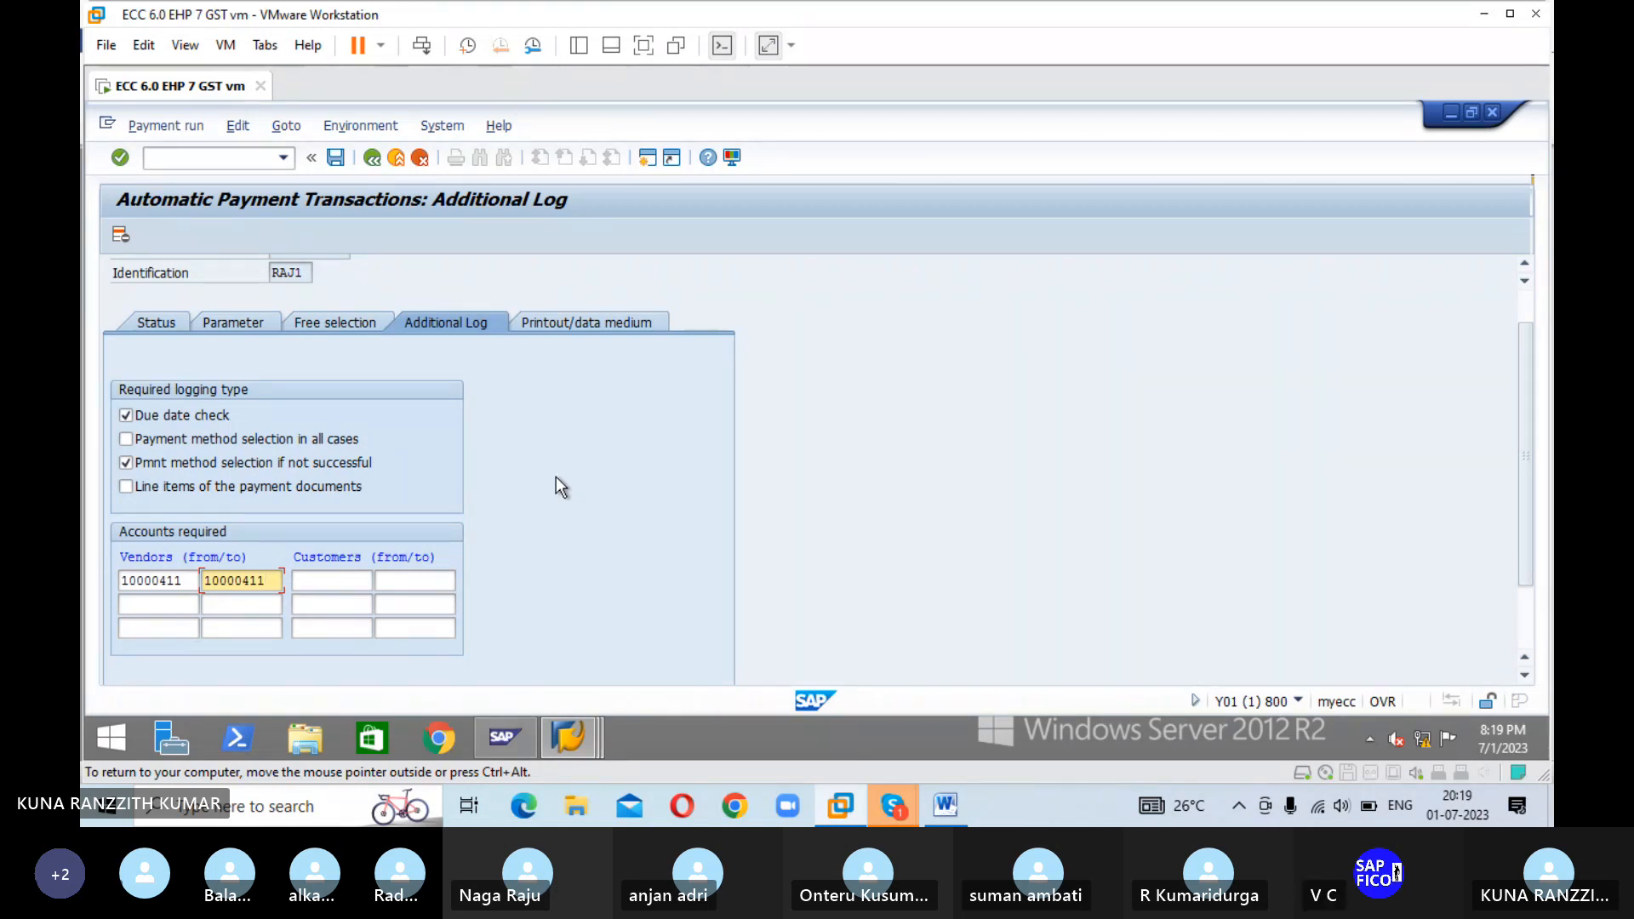
pyautogui.press('F3')
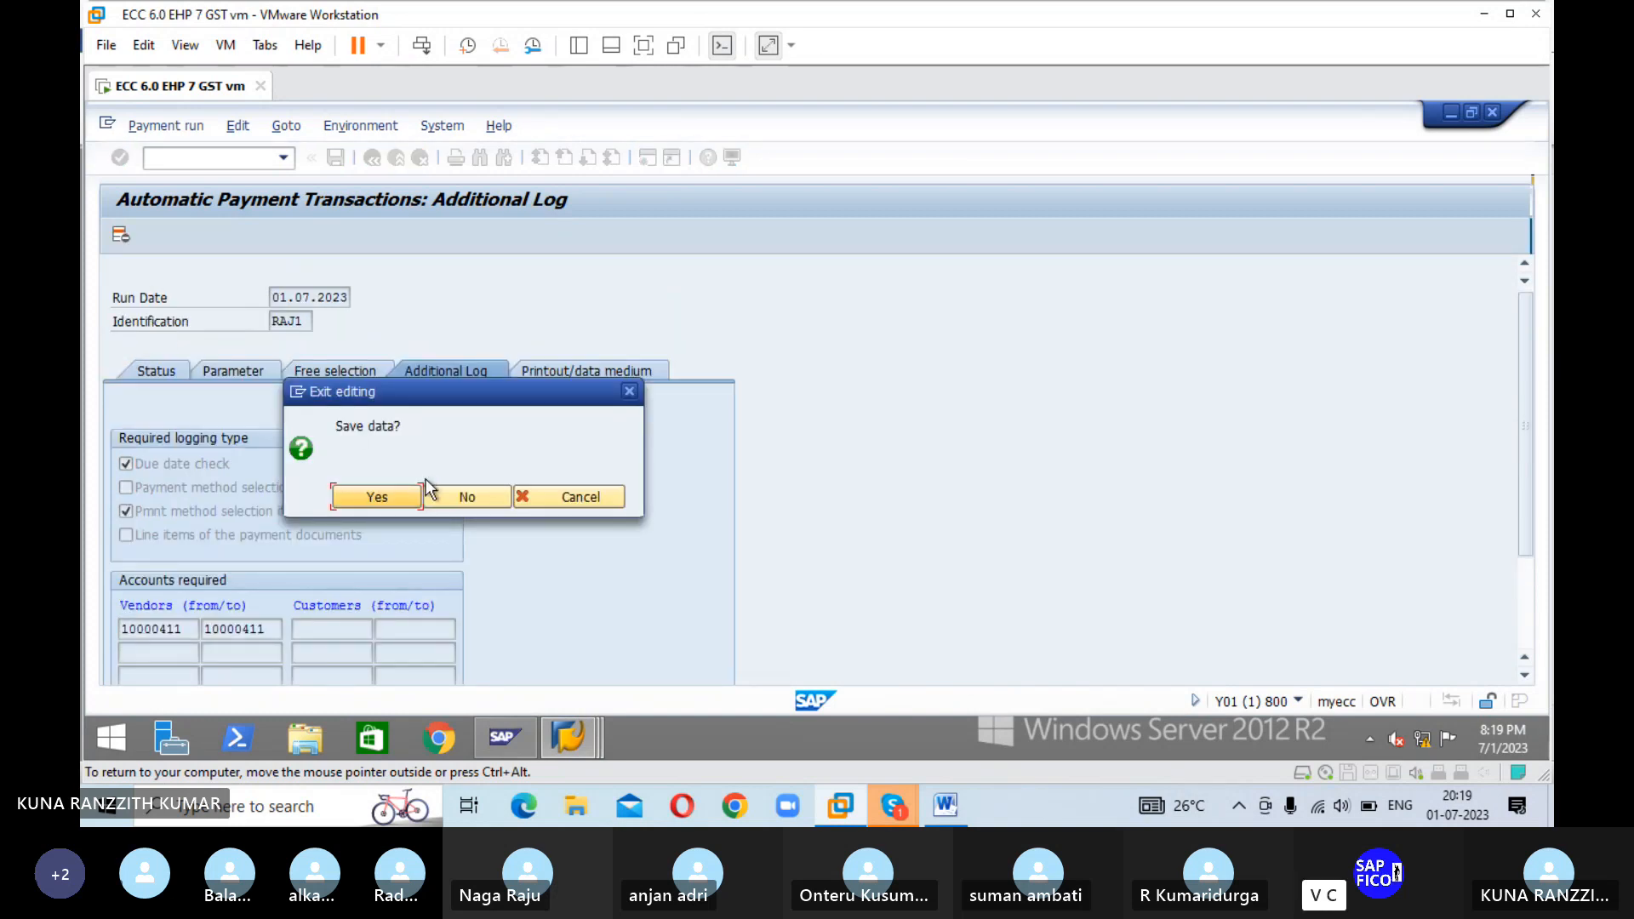
pyautogui.click(397, 497)
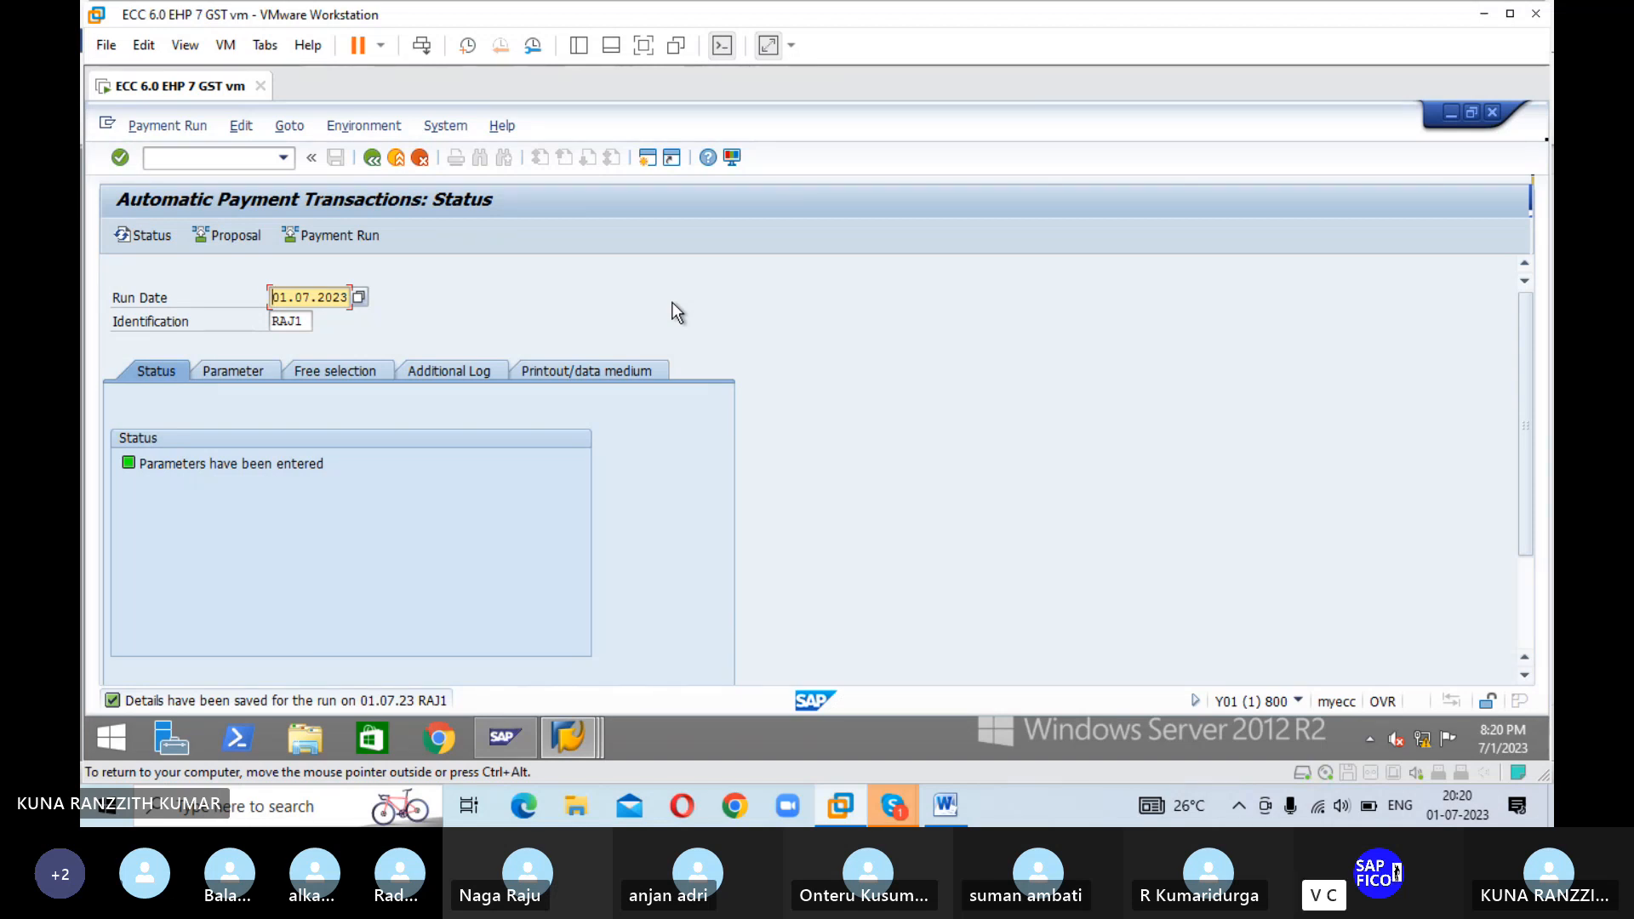
# - Schedule the payment proposal to start immediately and refresh its status
pyautogui.click(218, 236)
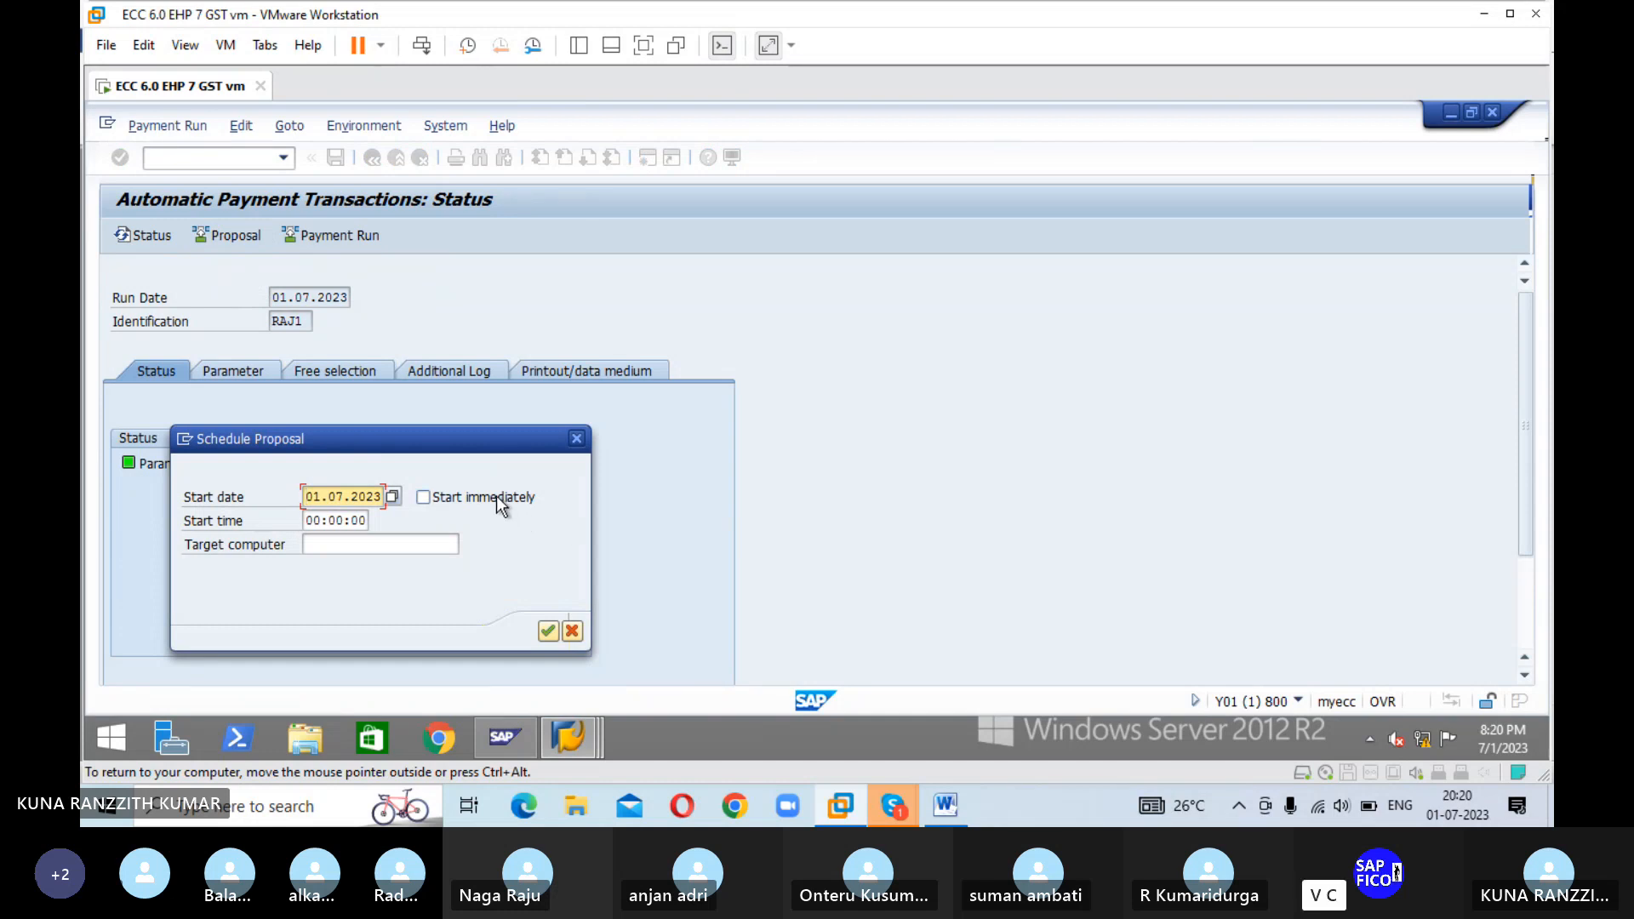
pyautogui.click(424, 497)
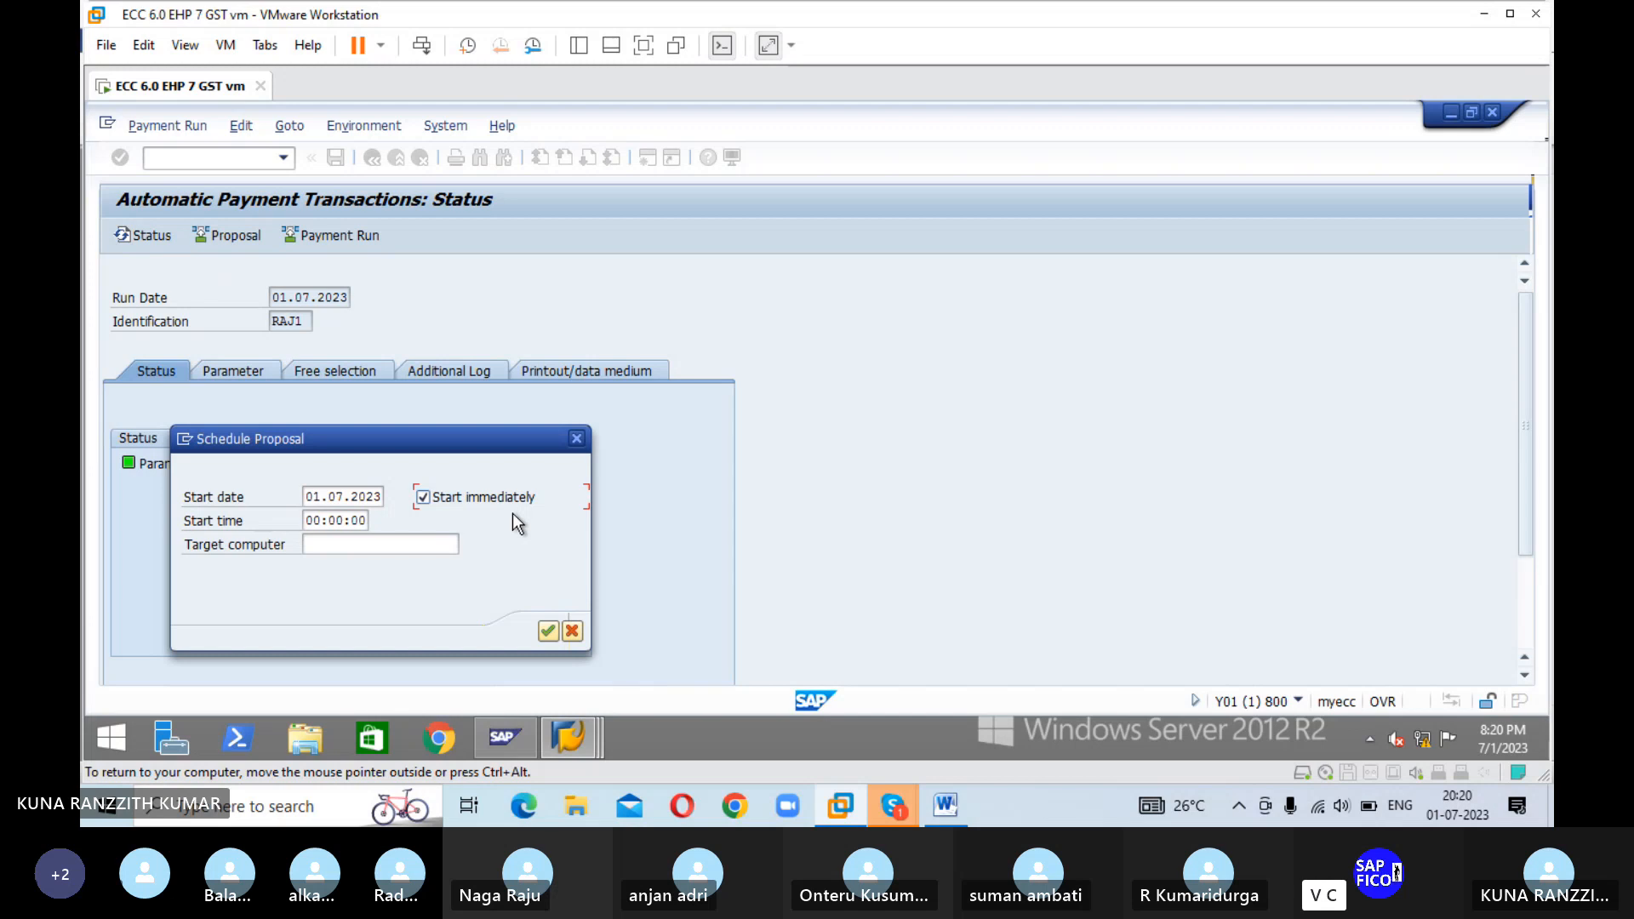
pyautogui.click(549, 631)
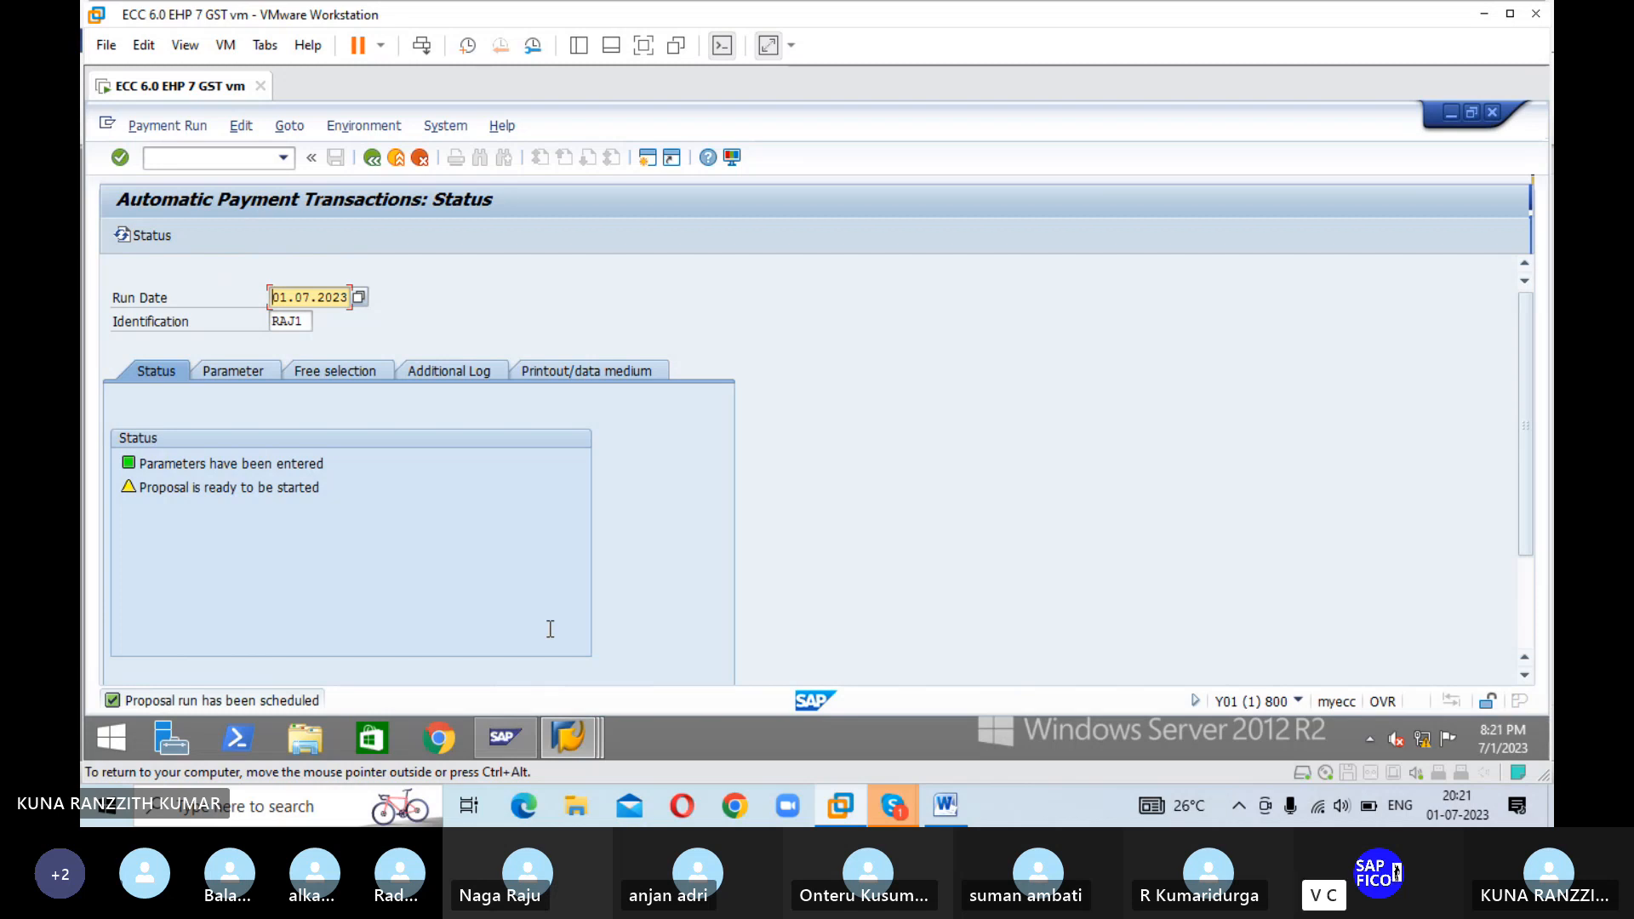
pyautogui.press('Return')
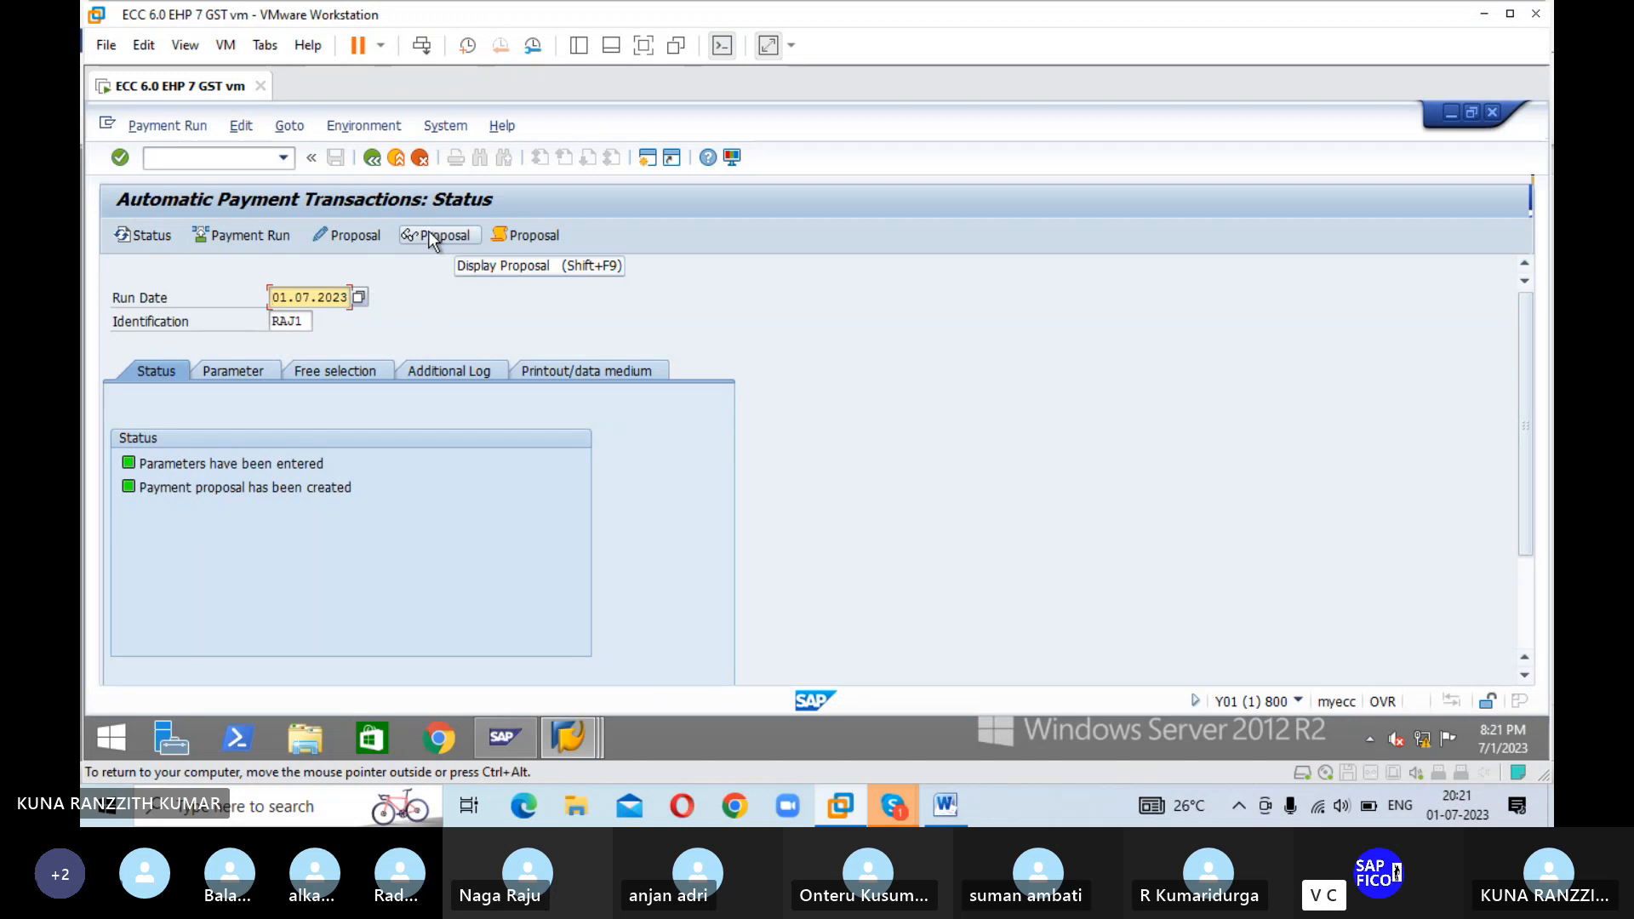
# - Open the payment proposal for editing for all accounting clerks, review the proposed vendor payment, and return to the run status
pyautogui.click(344, 243)
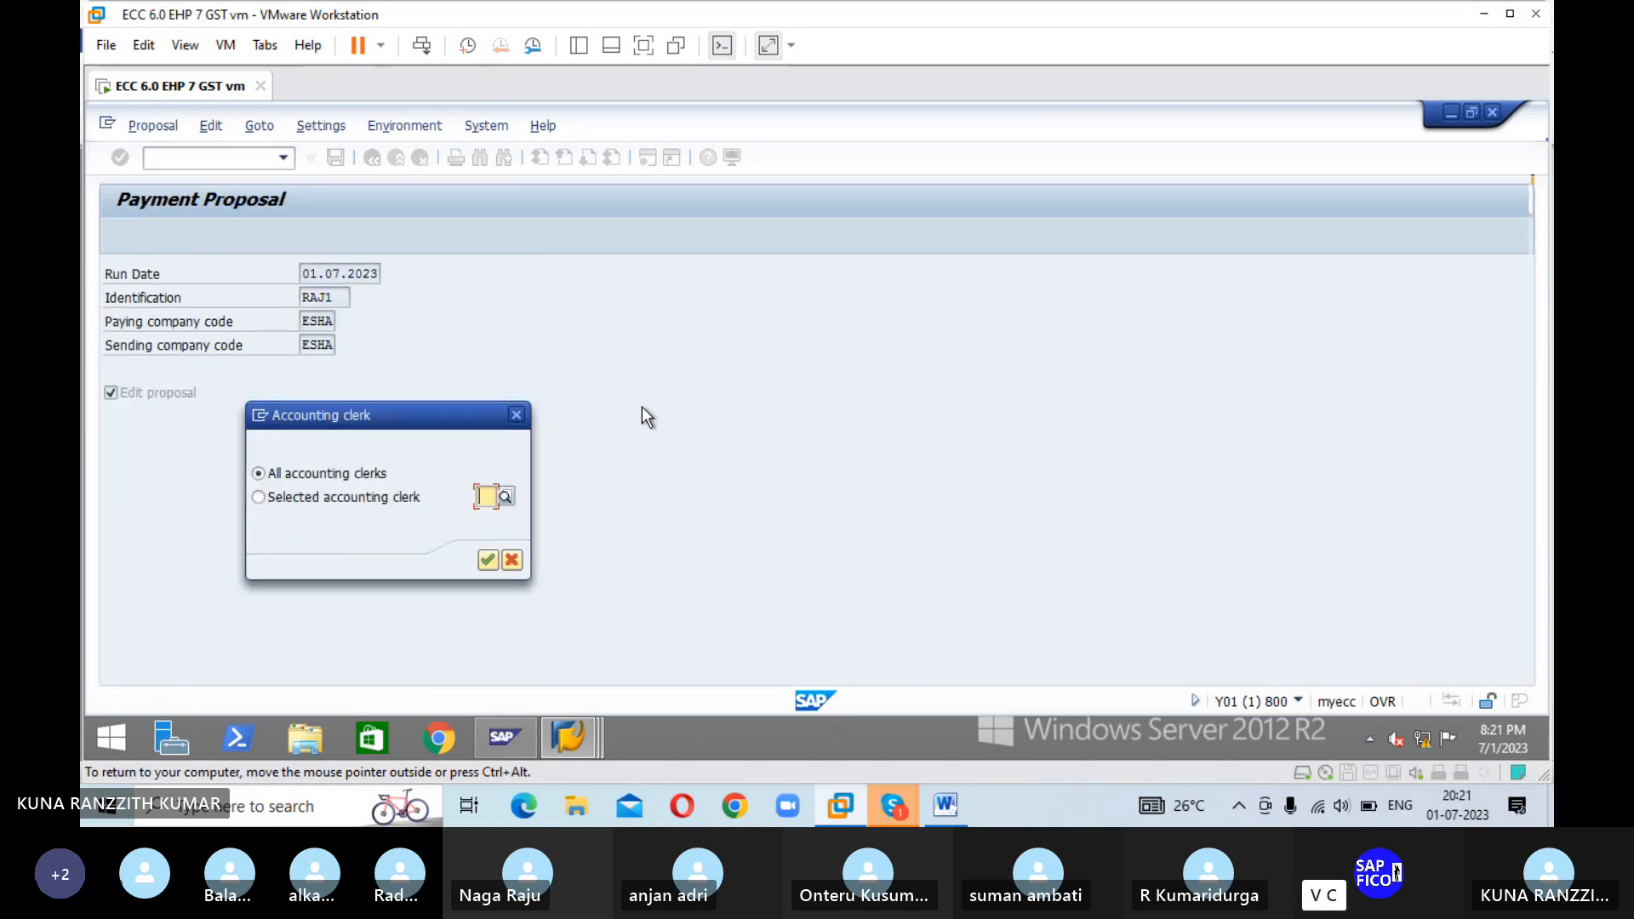
pyautogui.click(487, 559)
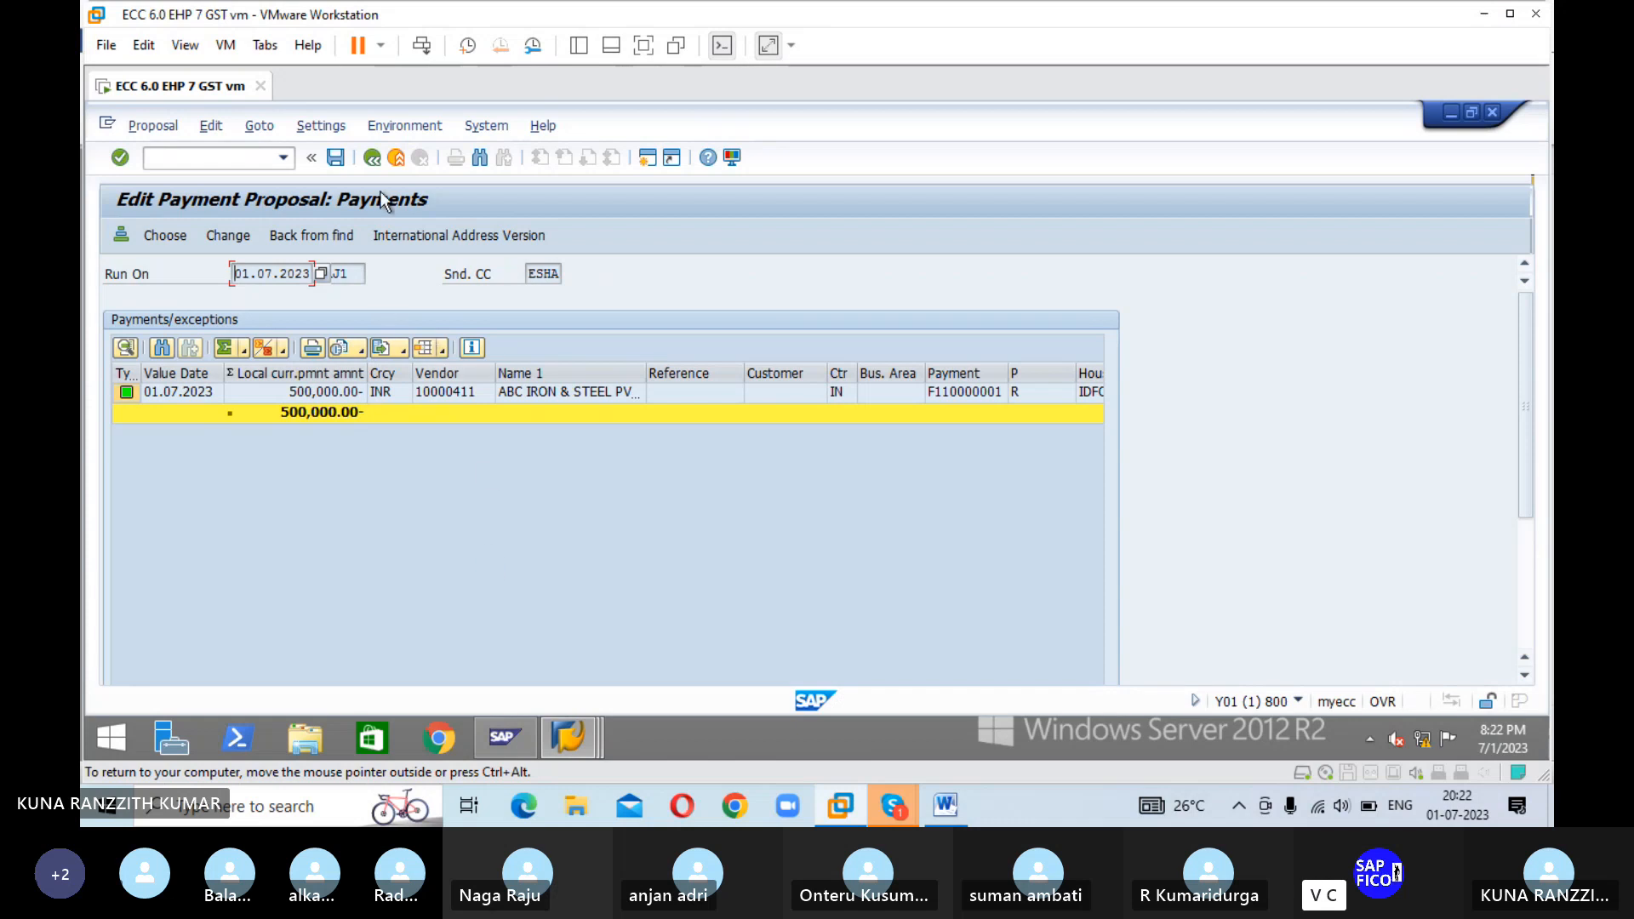
pyautogui.click(372, 159)
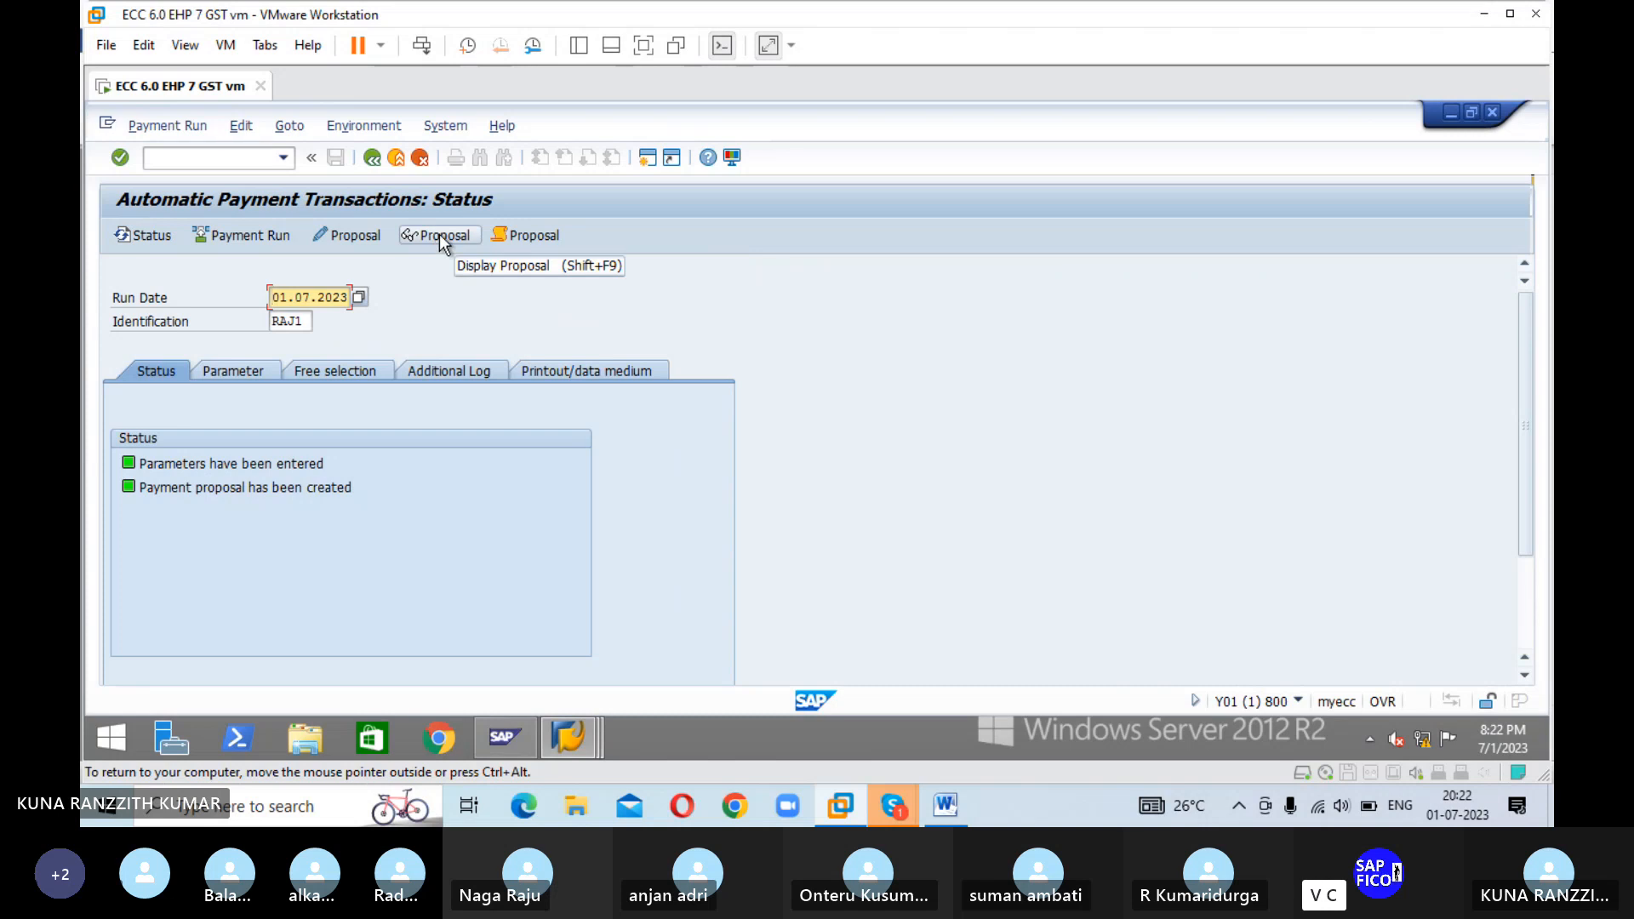
# - Schedule the payment run for 01.07.2023 to start immediately
pyautogui.click(243, 234)
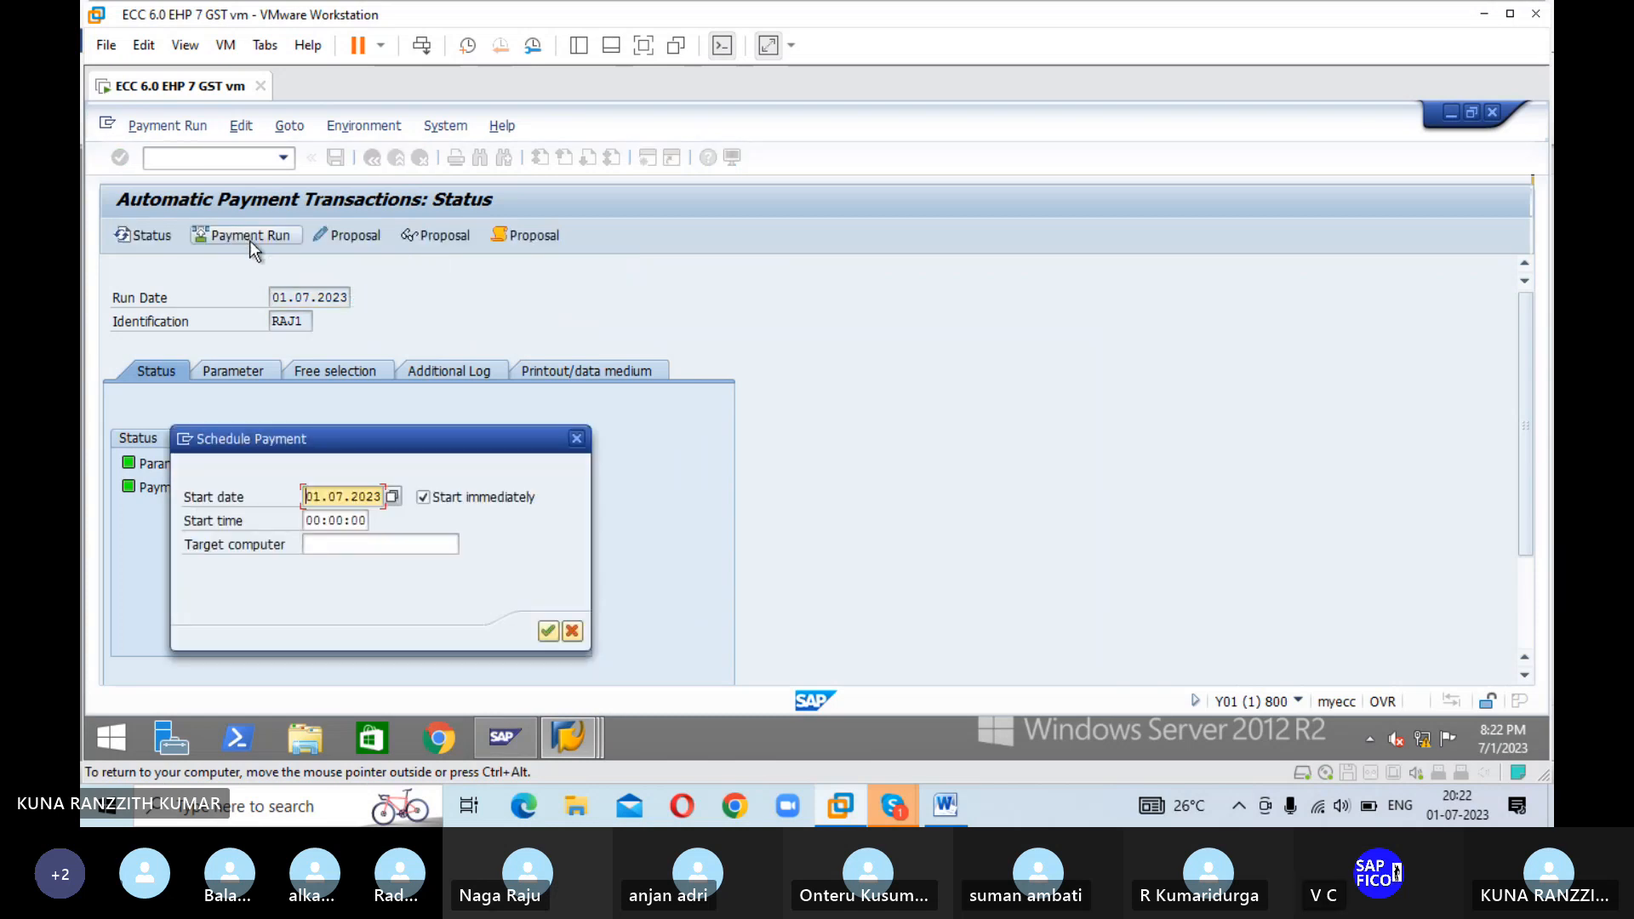
pyautogui.click(544, 633)
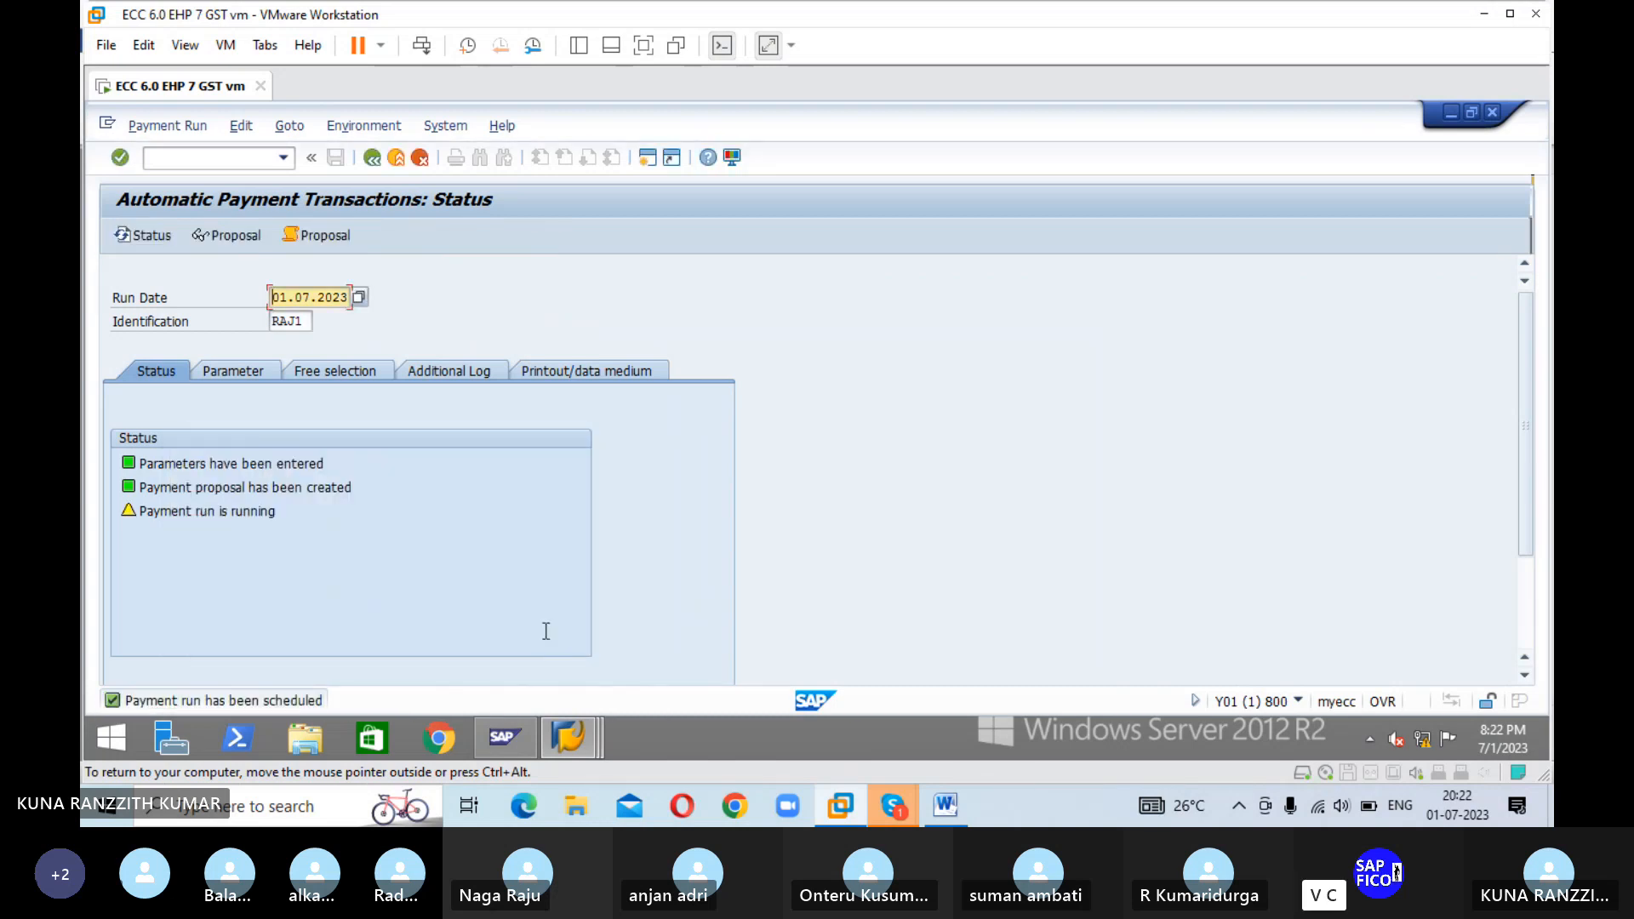
# - Refresh the payment run status and run FBL1N in a new session for the vendor's open items in company code ESHA as of 01.07.2023
pyautogui.press('Return')
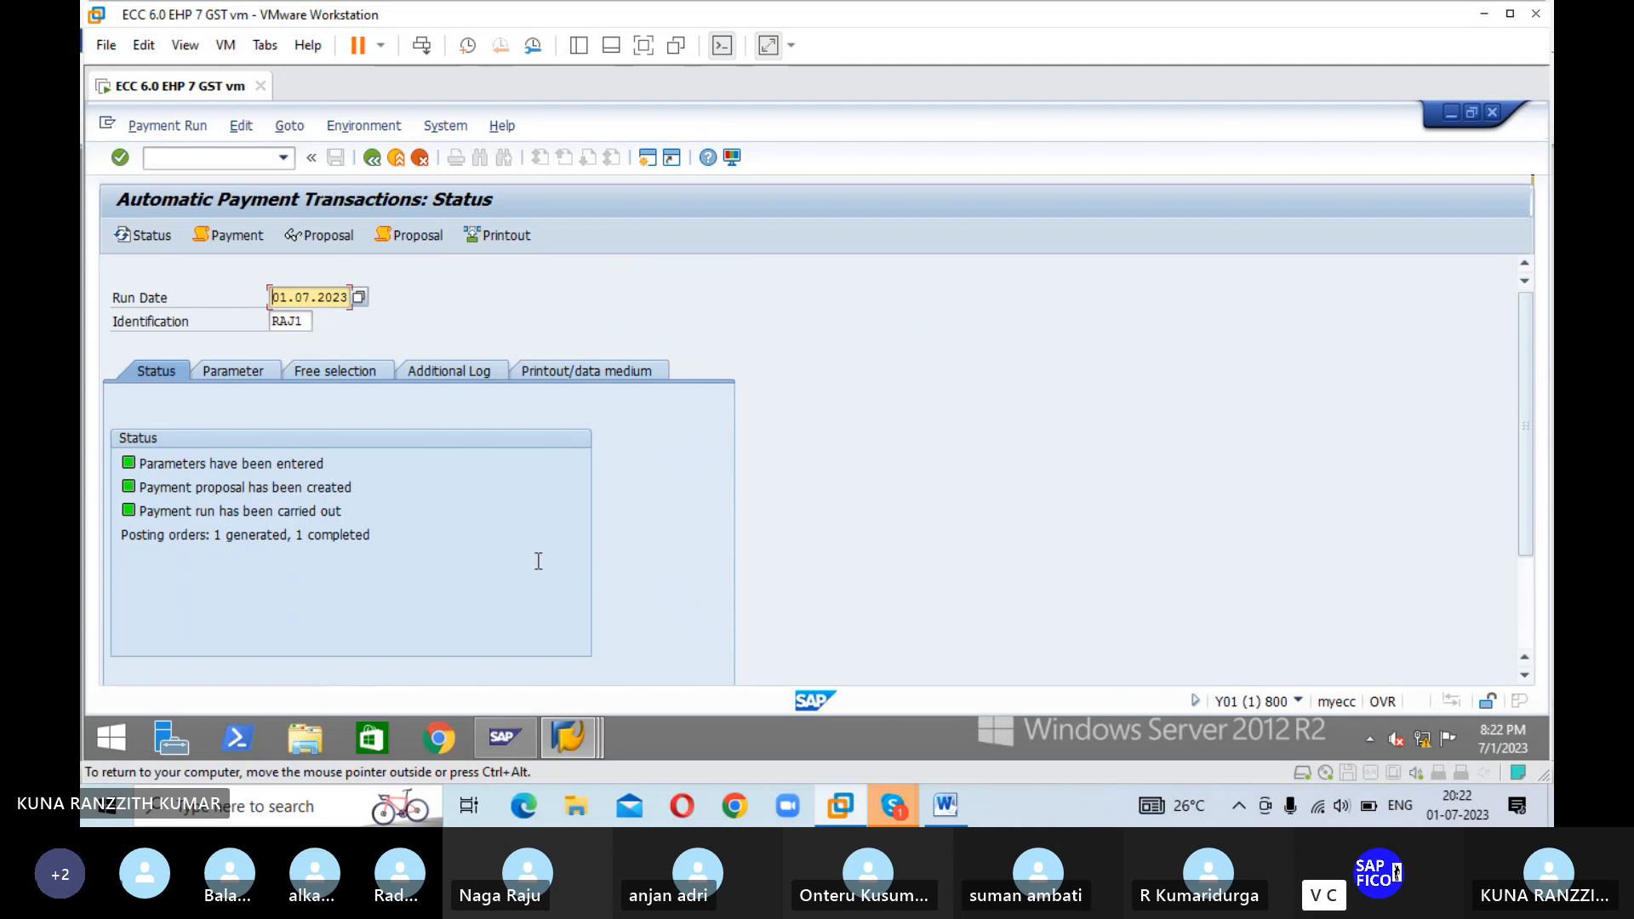
pyautogui.click(646, 158)
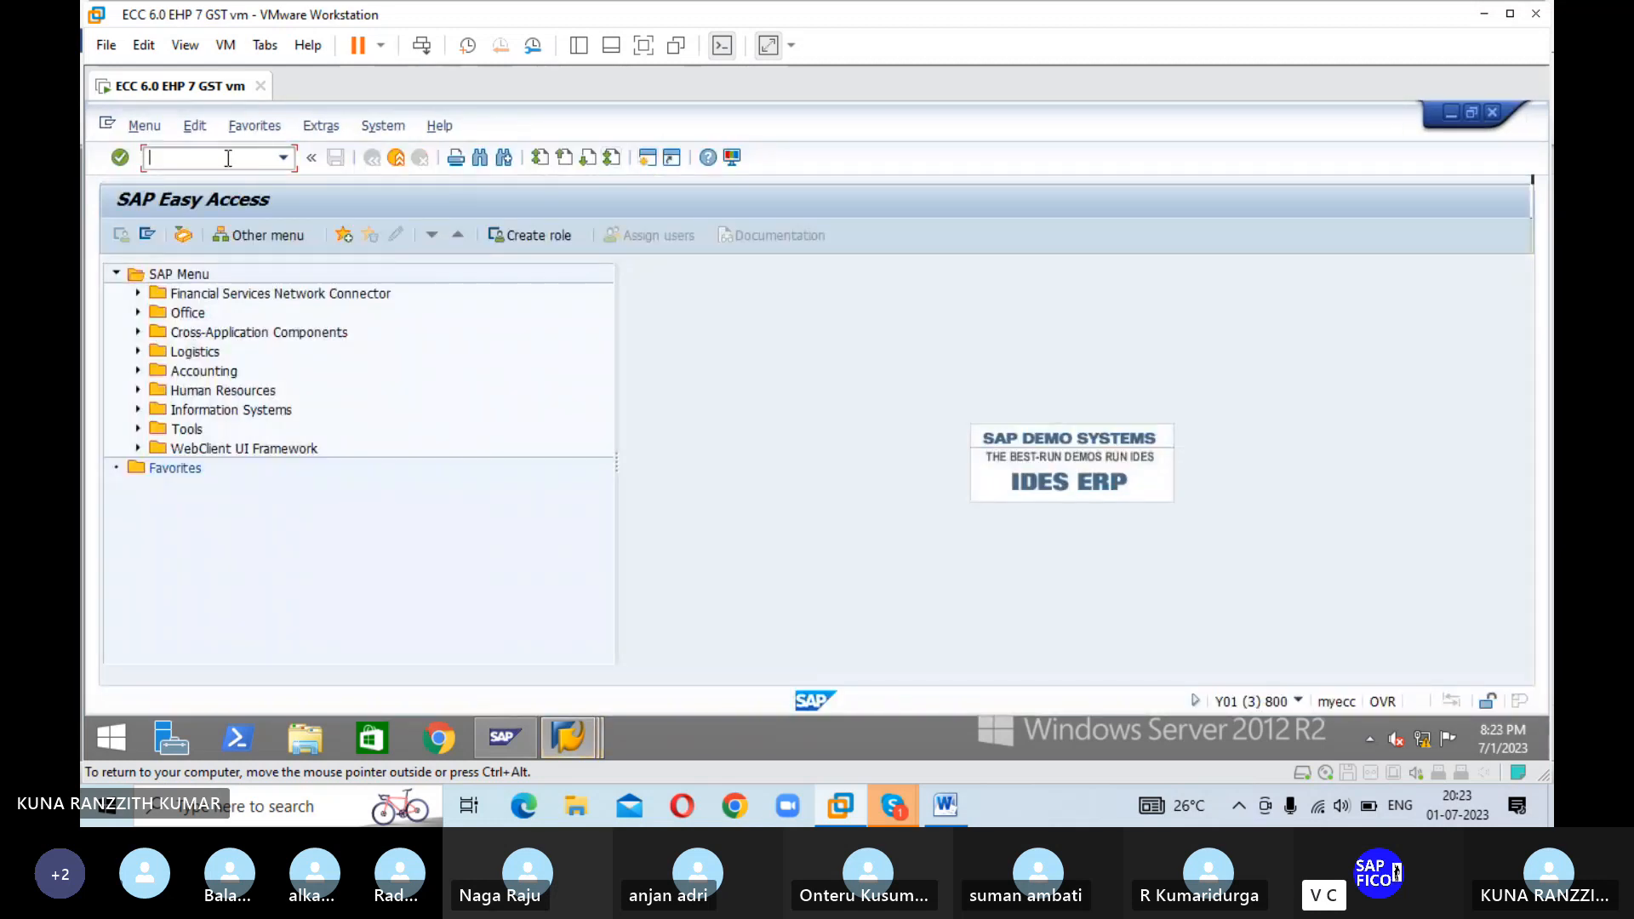
pyautogui.write('FBL1N')
pyautogui.press('Return')
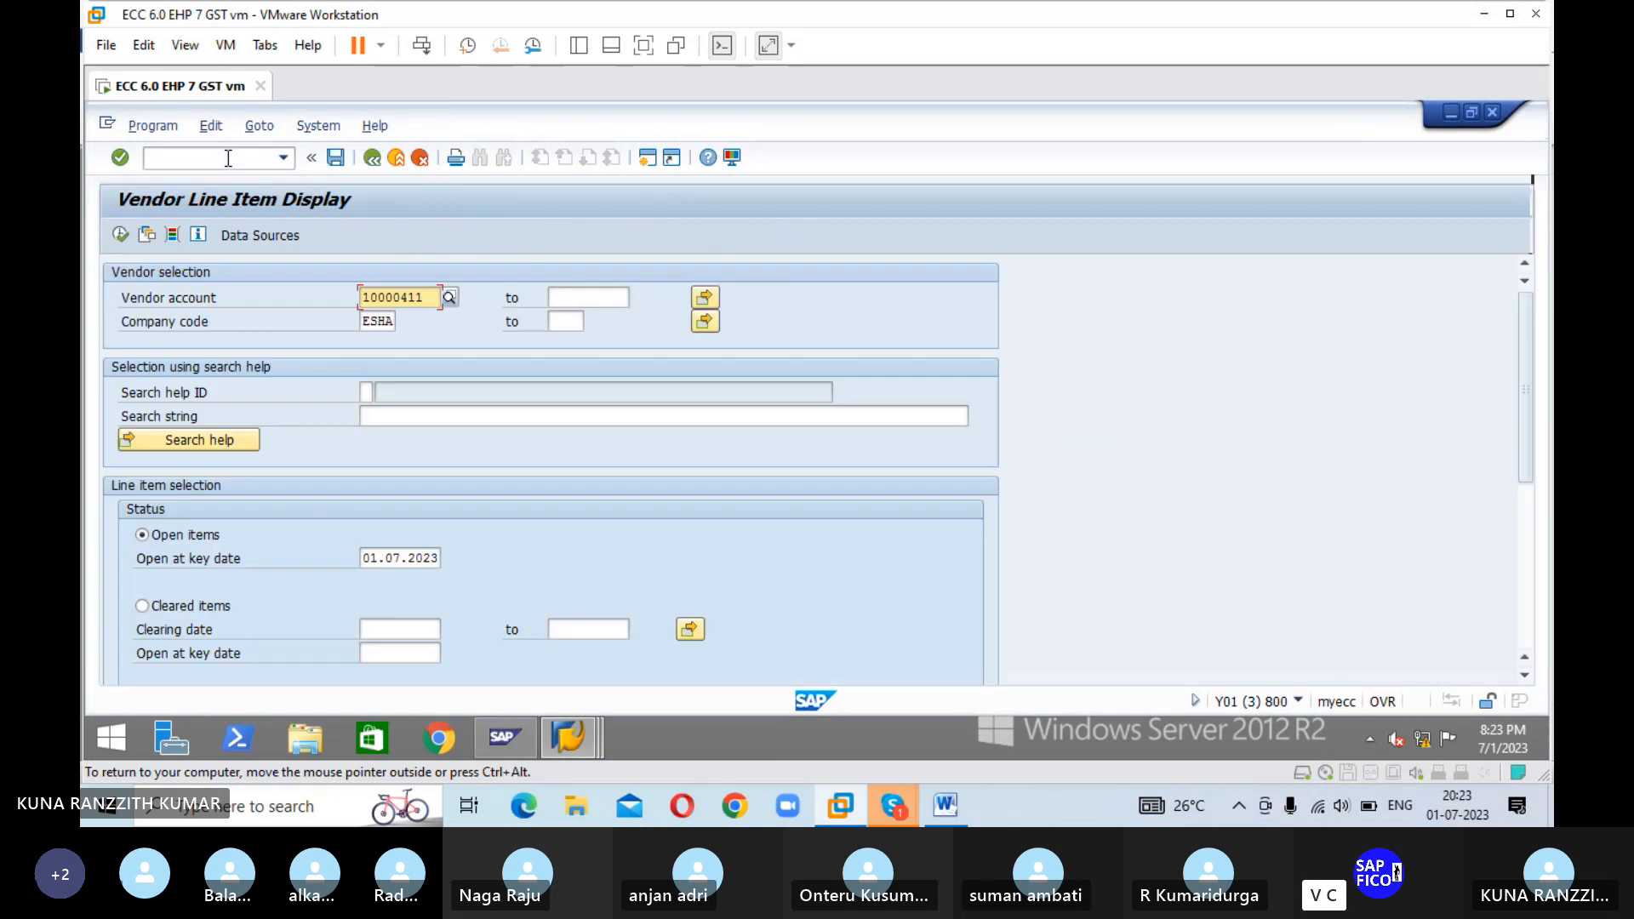
pyautogui.click(120, 236)
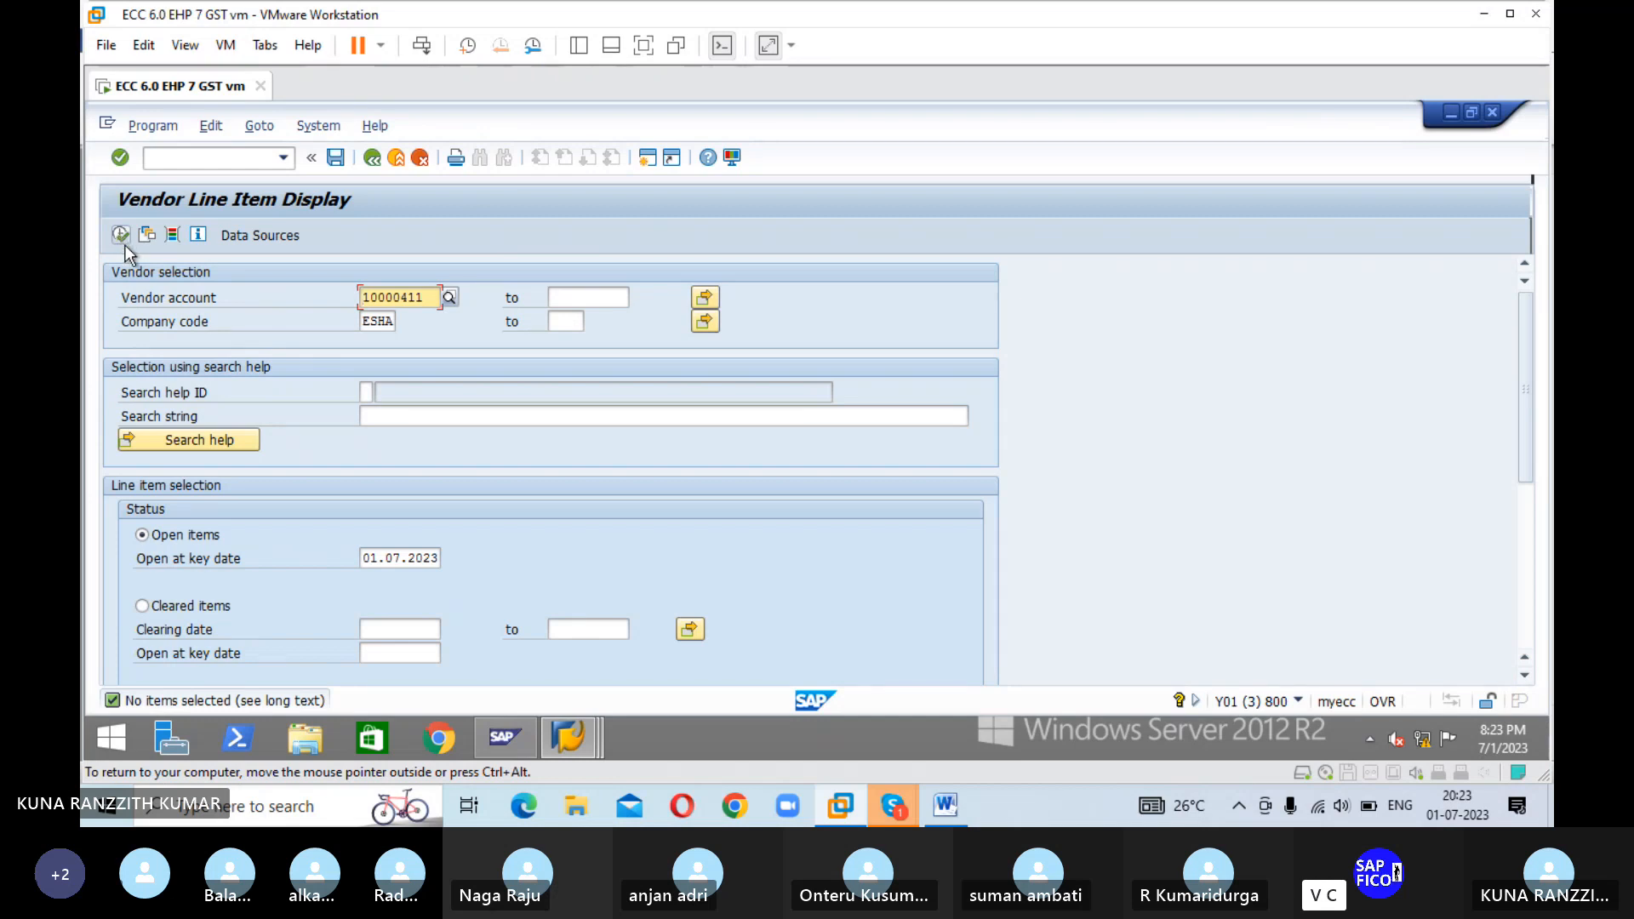
# - Switch the vendor line item selection to cleared items, run the report, and review the cleared invoices and their payment document
pyautogui.click(219, 607)
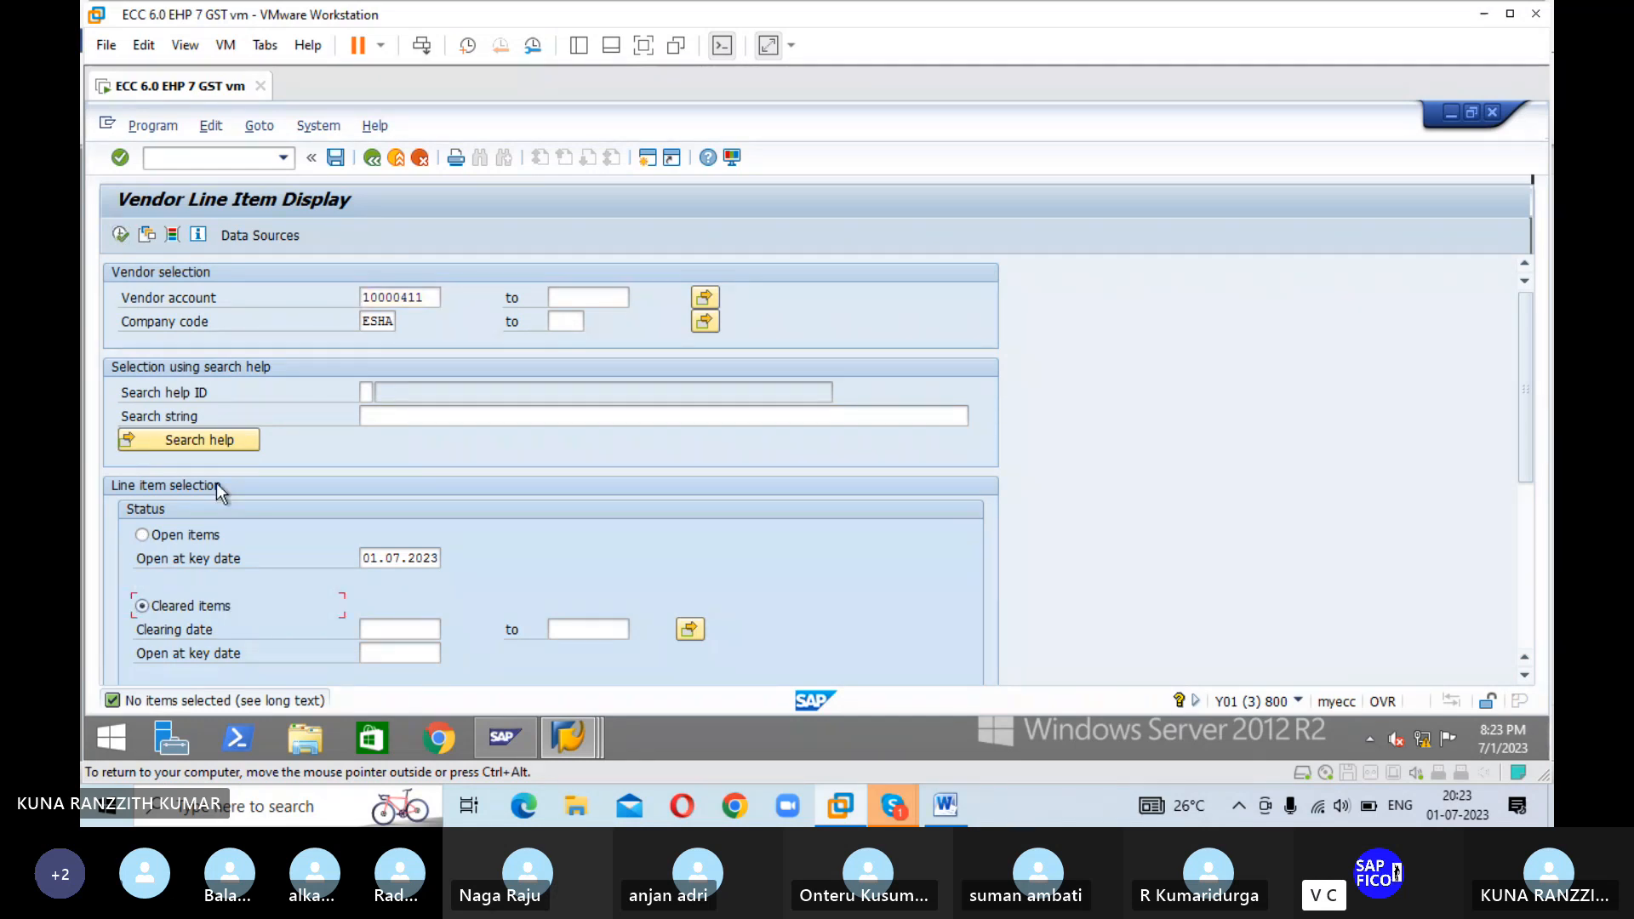
pyautogui.click(120, 236)
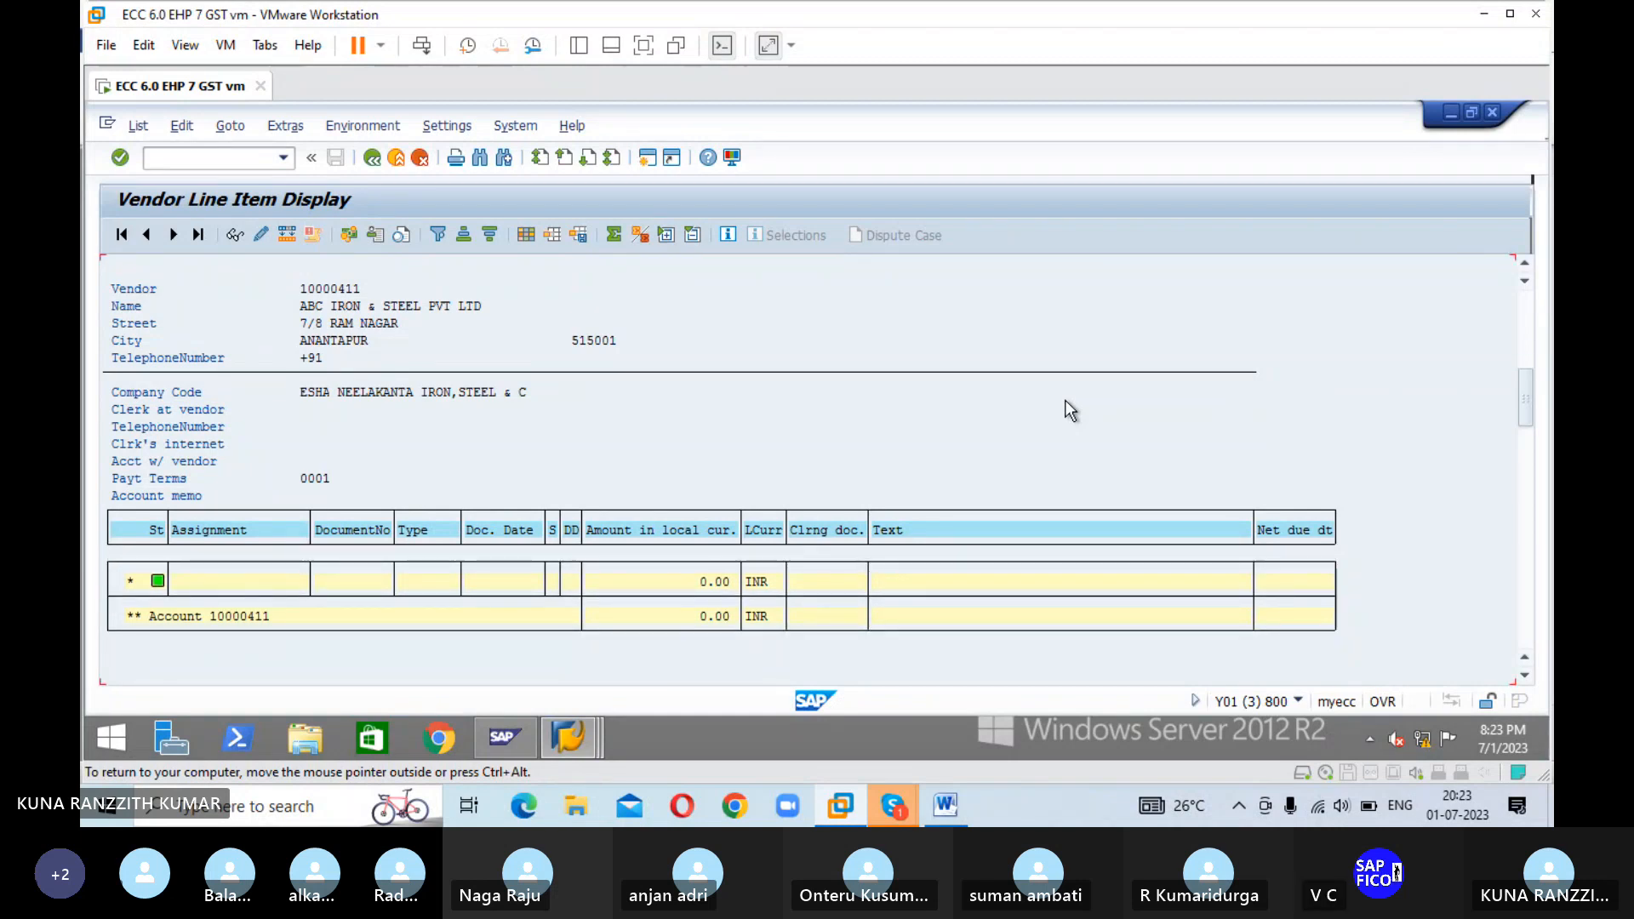
pyautogui.scroll(3, 1069, 411)
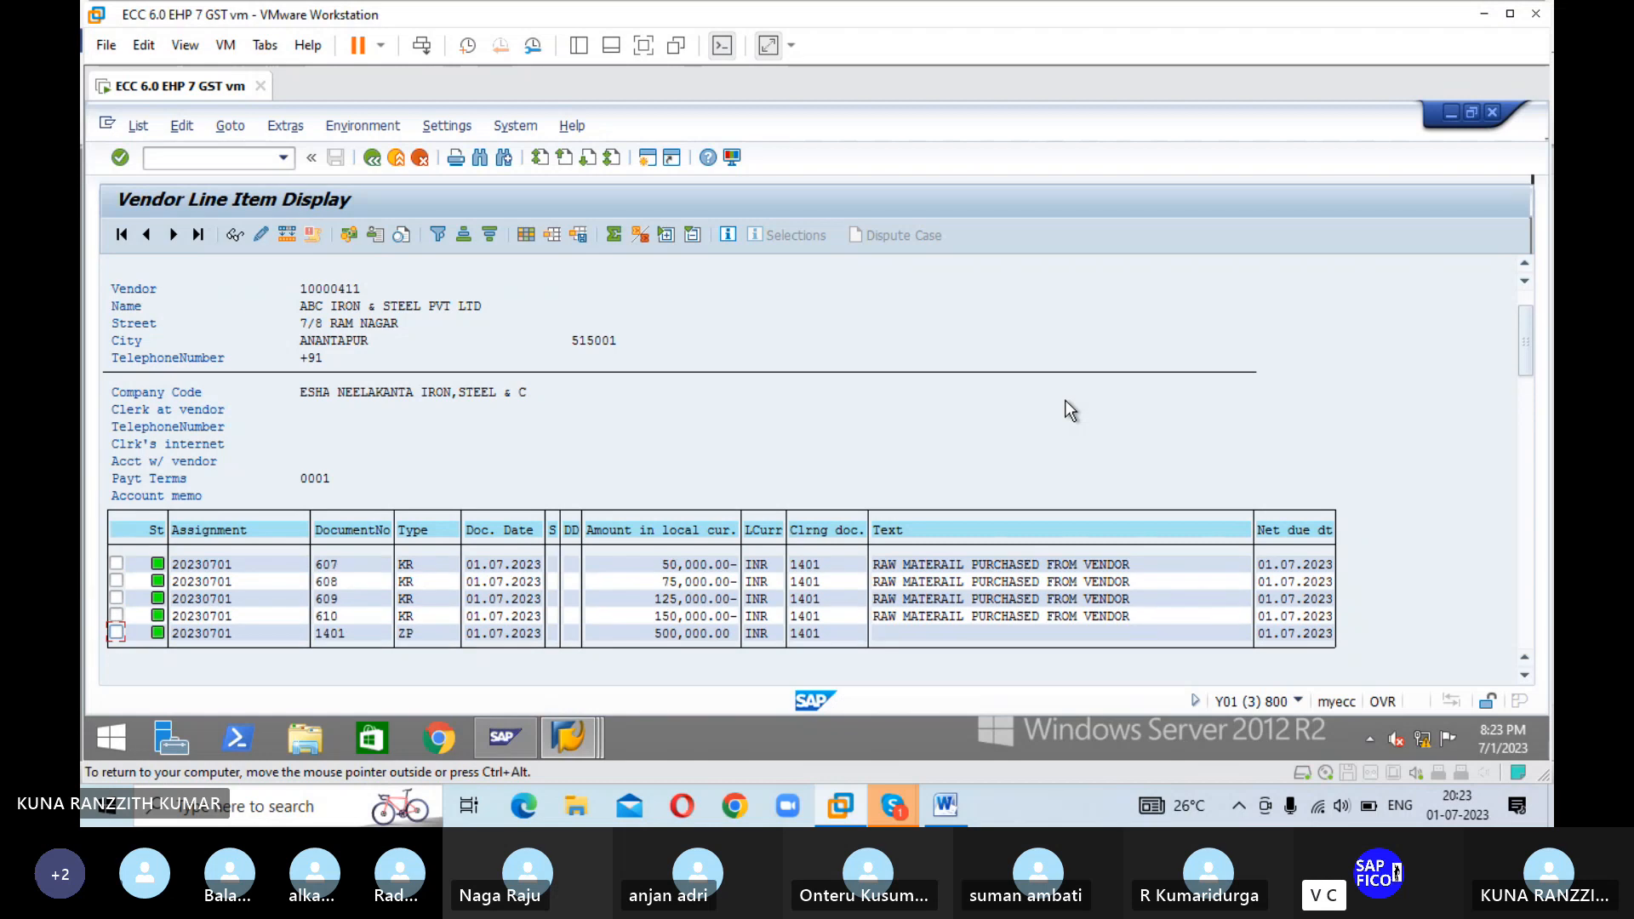